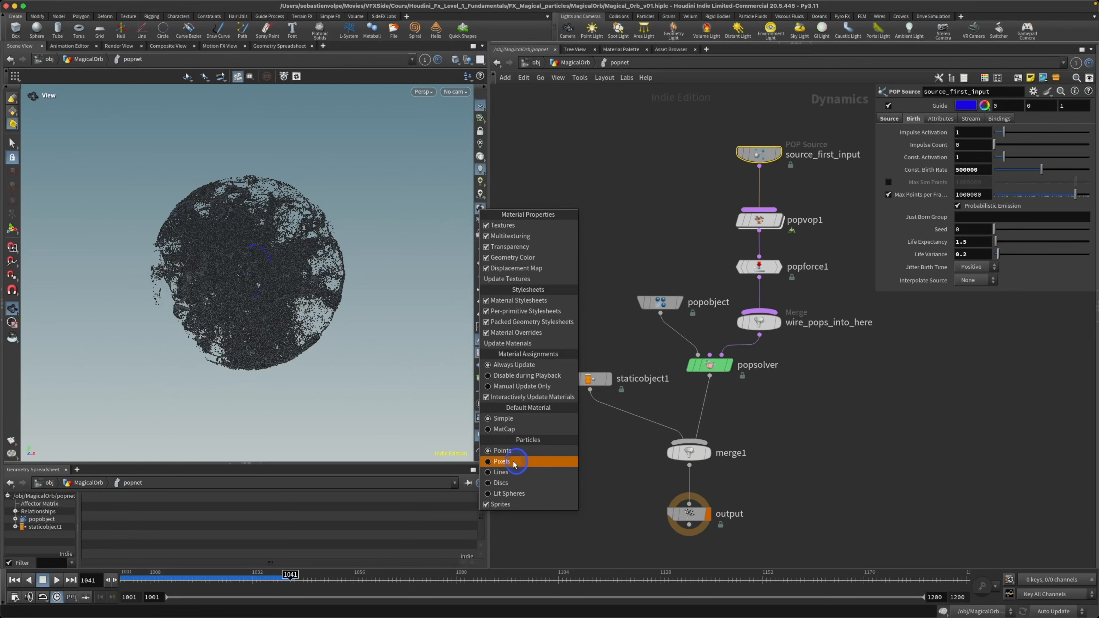
- Display the particles as pixels in the viewport and scrub the simulation to frame 1034 to inspect the orb
{"action": "left_click", "coordinate": [515, 464]}
{"action": "left_click_drag", "start_coordinate": [279, 250], "coordinate": [314, 238], "text": "alt"}
{"action": "left_click_drag", "start_coordinate": [290, 574], "coordinate": [248, 576]}
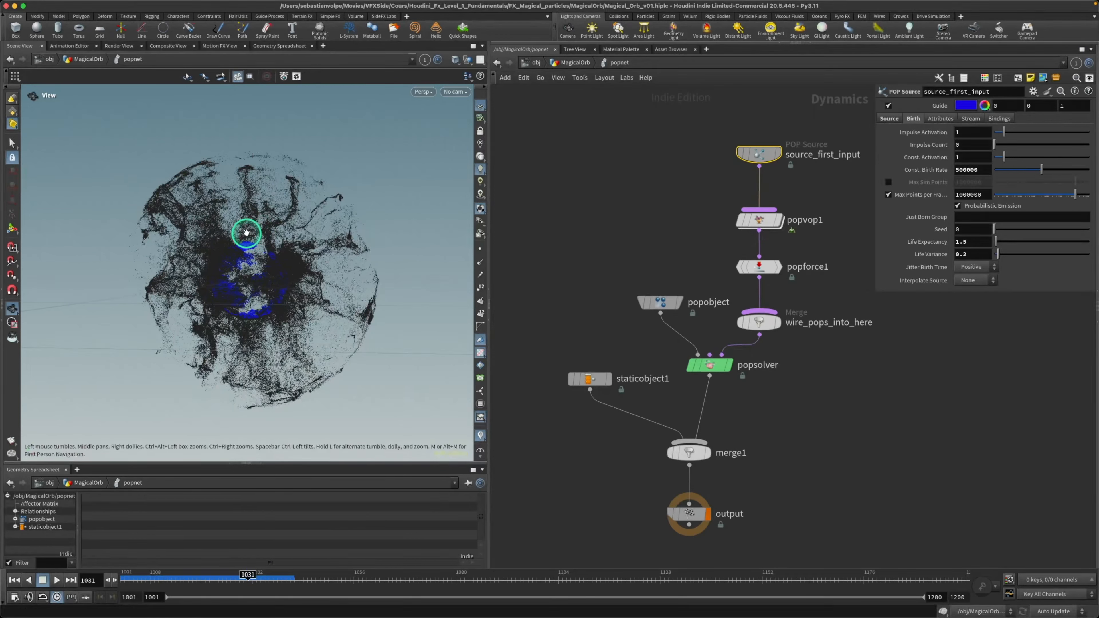
{"action": "left_click_drag", "start_coordinate": [216, 576], "coordinate": [261, 577]}
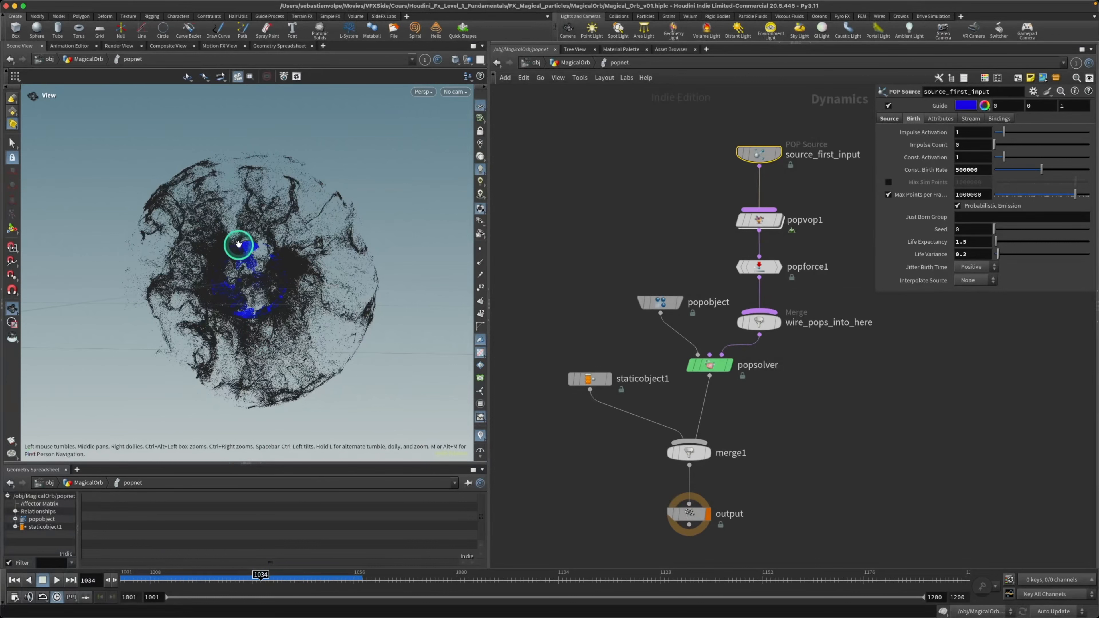
{"action": "right_click_drag", "start_coordinate": [246, 230], "coordinate": [444, 220]}
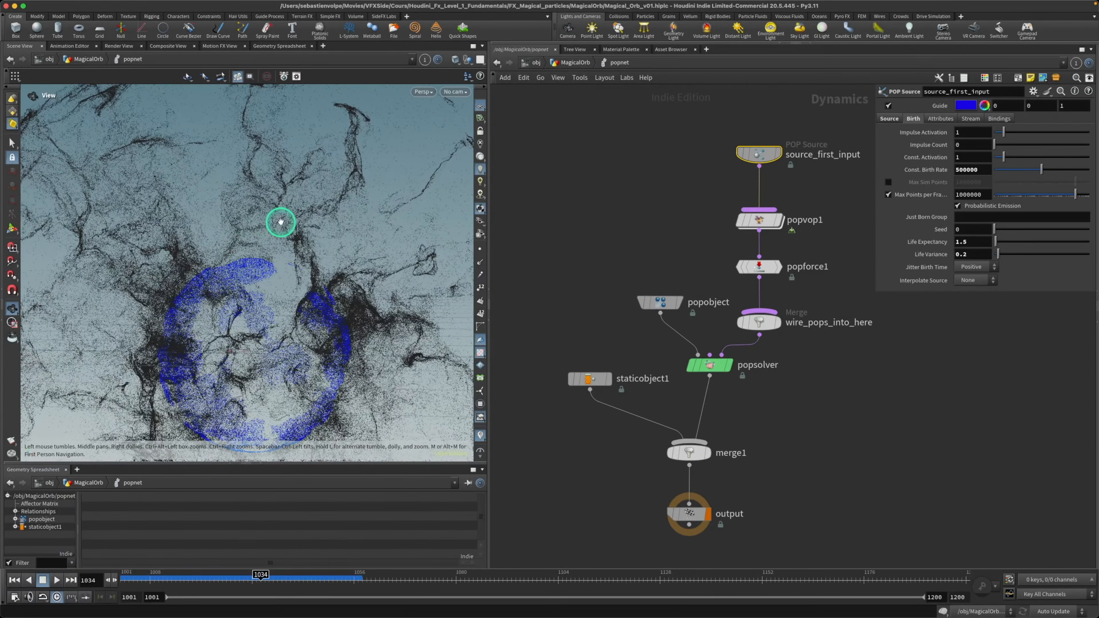
{"action": "right_click_drag", "start_coordinate": [281, 222], "coordinate": [285, 263]}
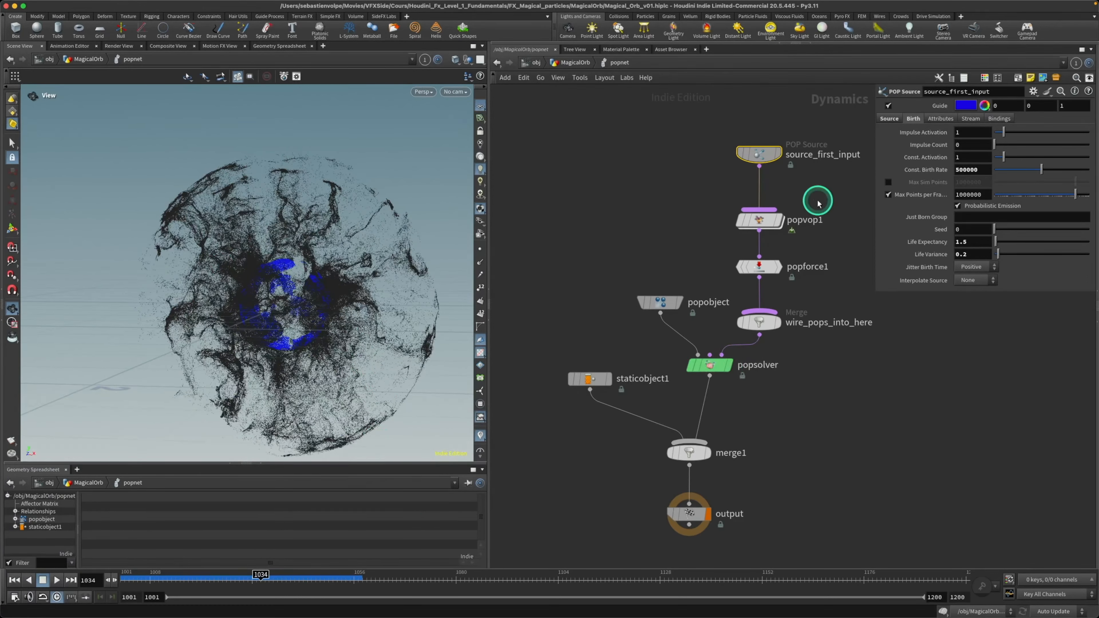
- On the POP source, set Jitter Birth Time to Negative, Interpolate Source to Back and Interpolation Method to Use Point Velocity
{"action": "left_click_drag", "start_coordinate": [795, 111], "coordinate": [719, 166]}
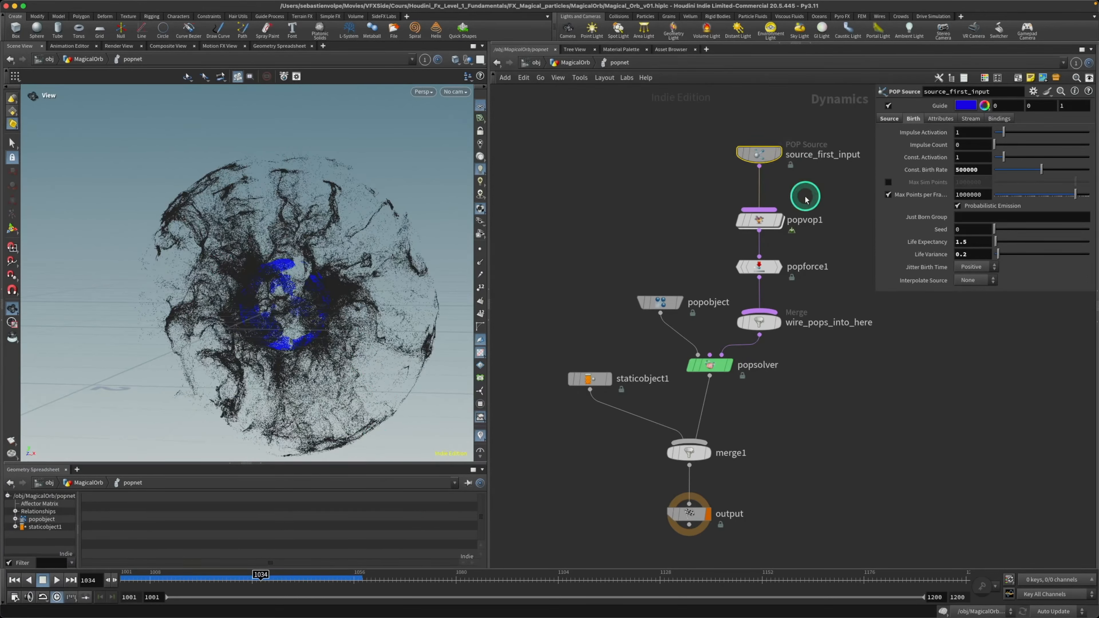
{"action": "middle_click_drag", "start_coordinate": [806, 196], "coordinate": [761, 213]}
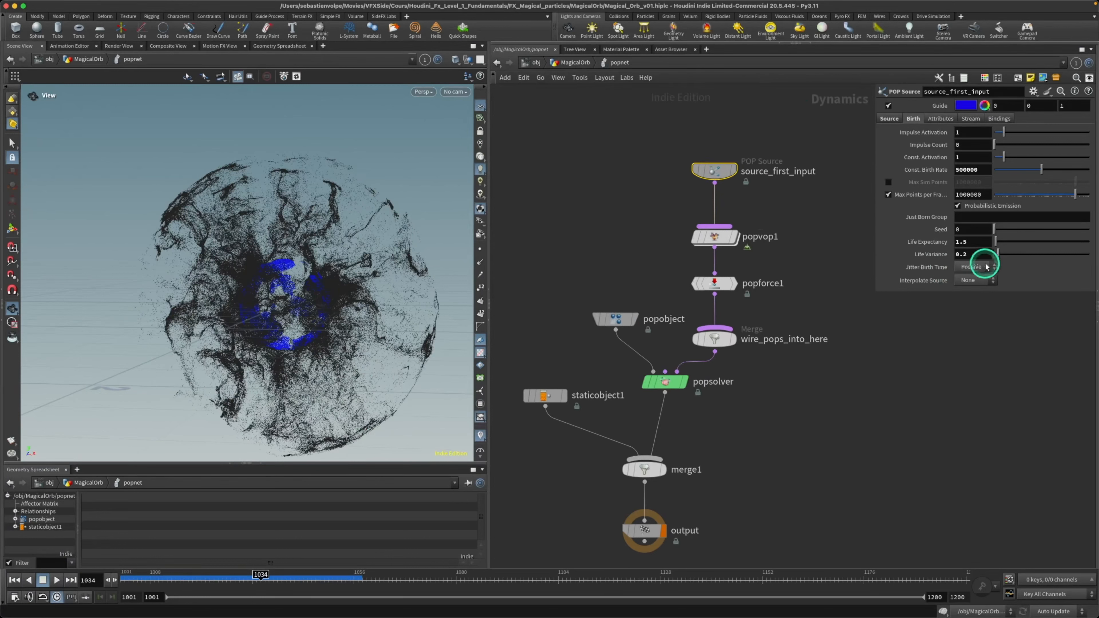
{"action": "left_click", "coordinate": [973, 269]}
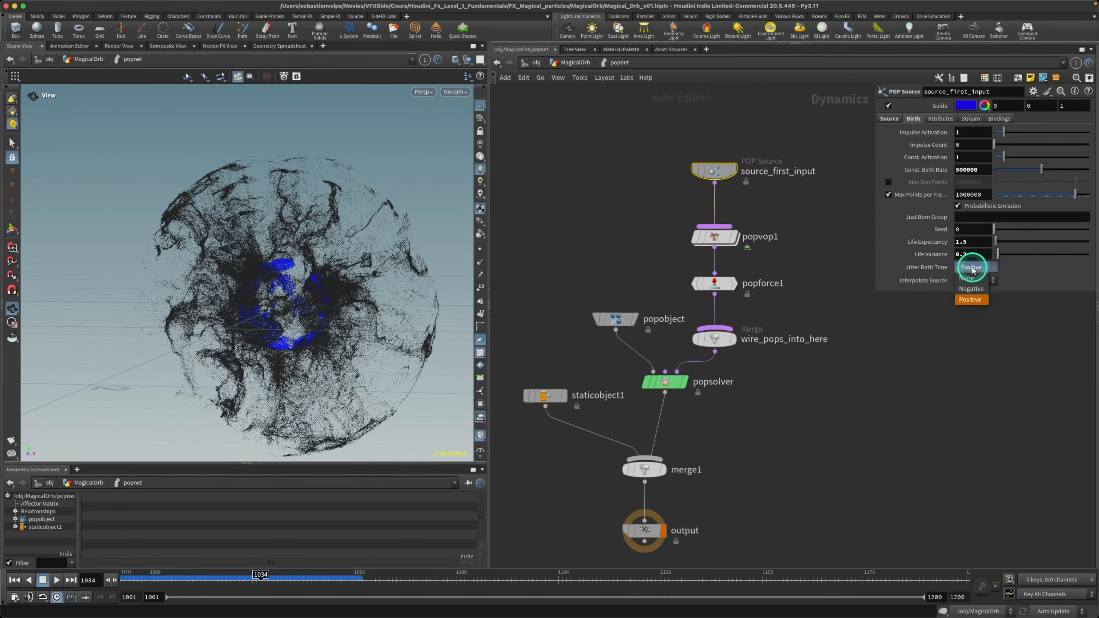
{"action": "left_click", "coordinate": [971, 289]}
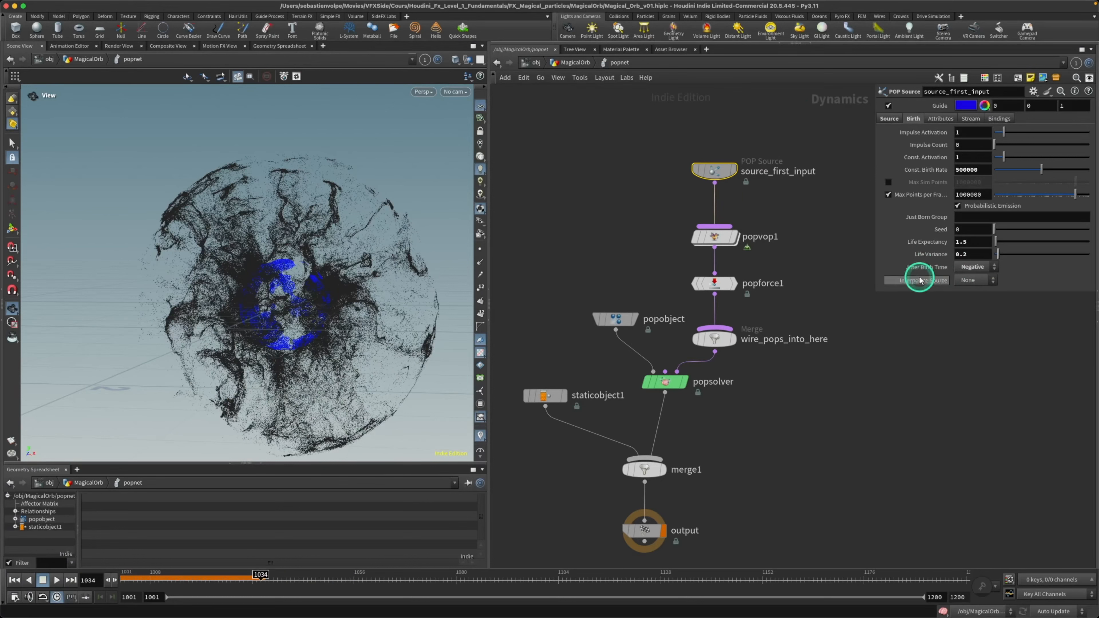
{"action": "left_click", "coordinate": [975, 280]}
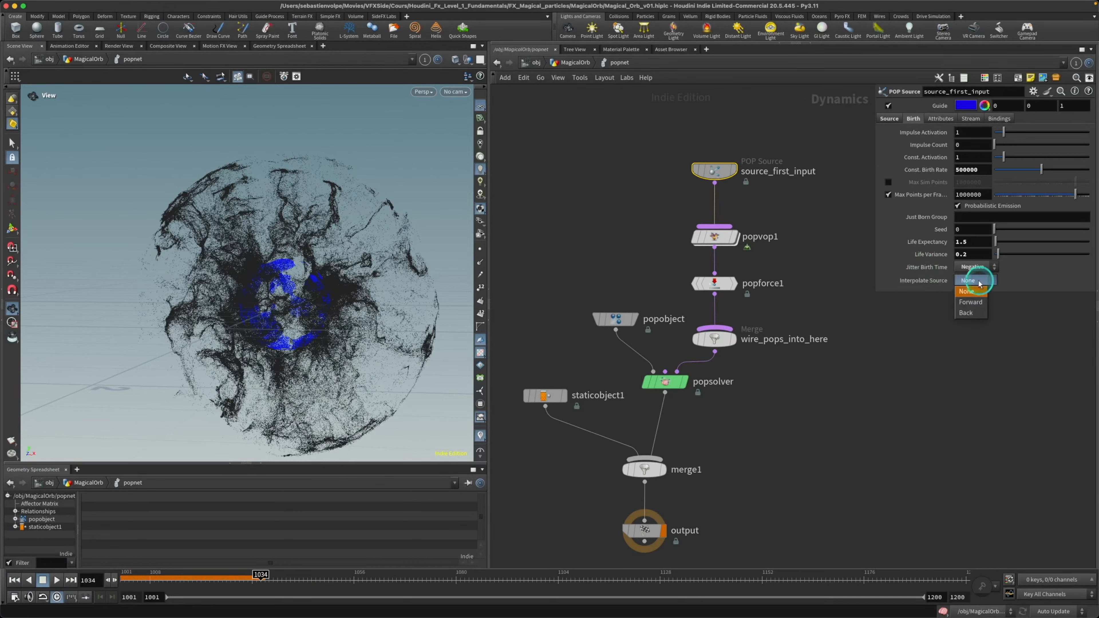
{"action": "left_click", "coordinate": [976, 313]}
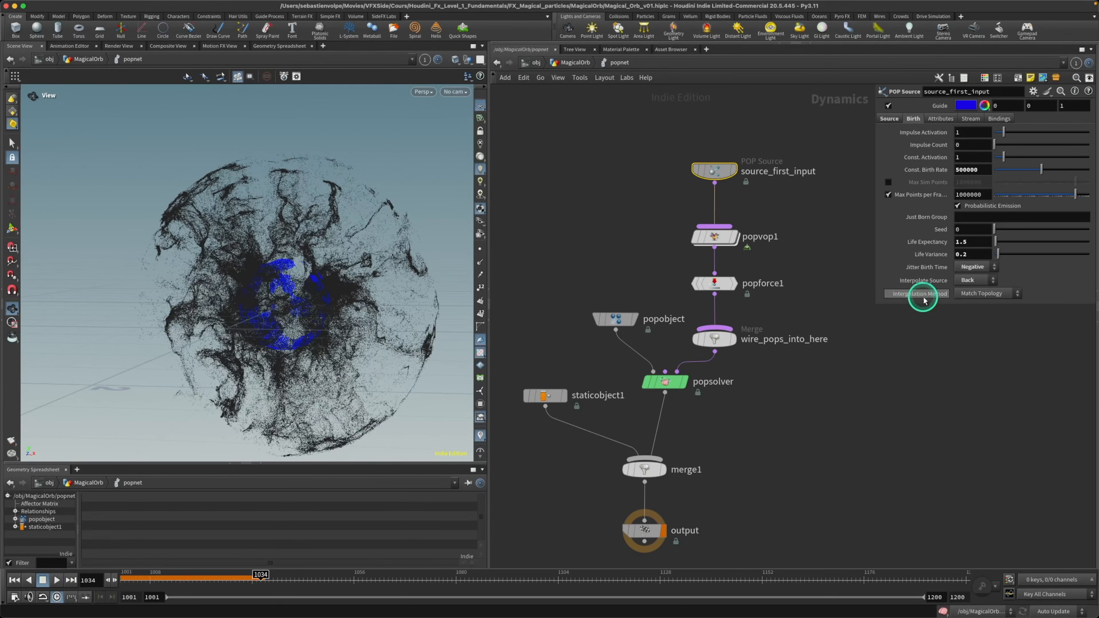
{"action": "left_click", "coordinate": [993, 294]}
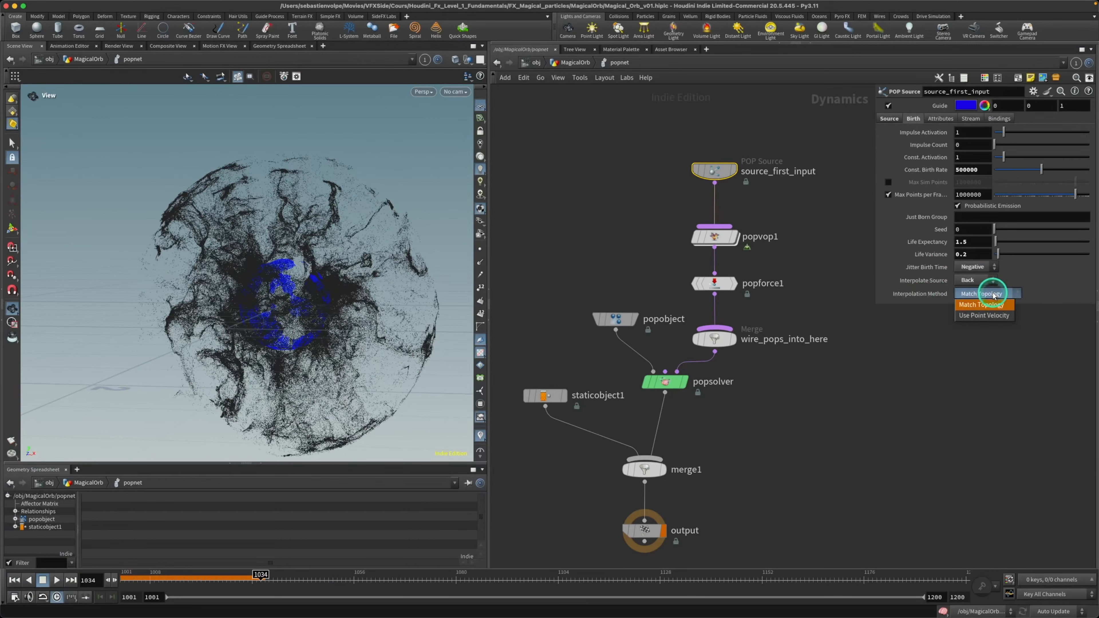
{"action": "left_click", "coordinate": [995, 316]}
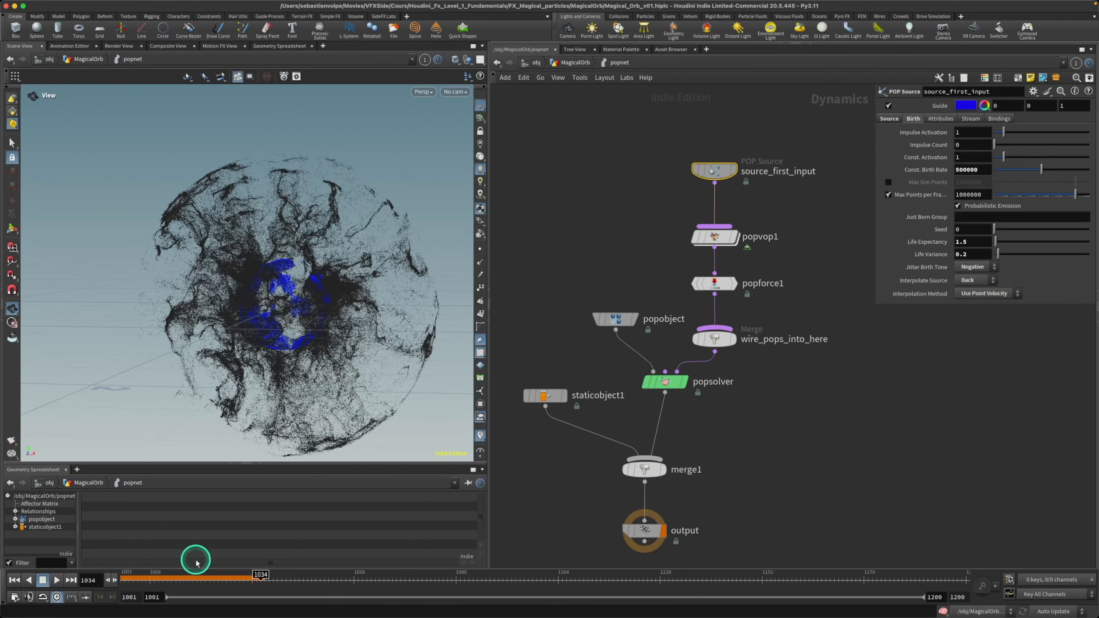
- Replay the simulation from the start to check the emission, return to frame 1001 and save the scene
{"action": "left_click", "coordinate": [12, 580]}
{"action": "left_click", "coordinate": [57, 580]}
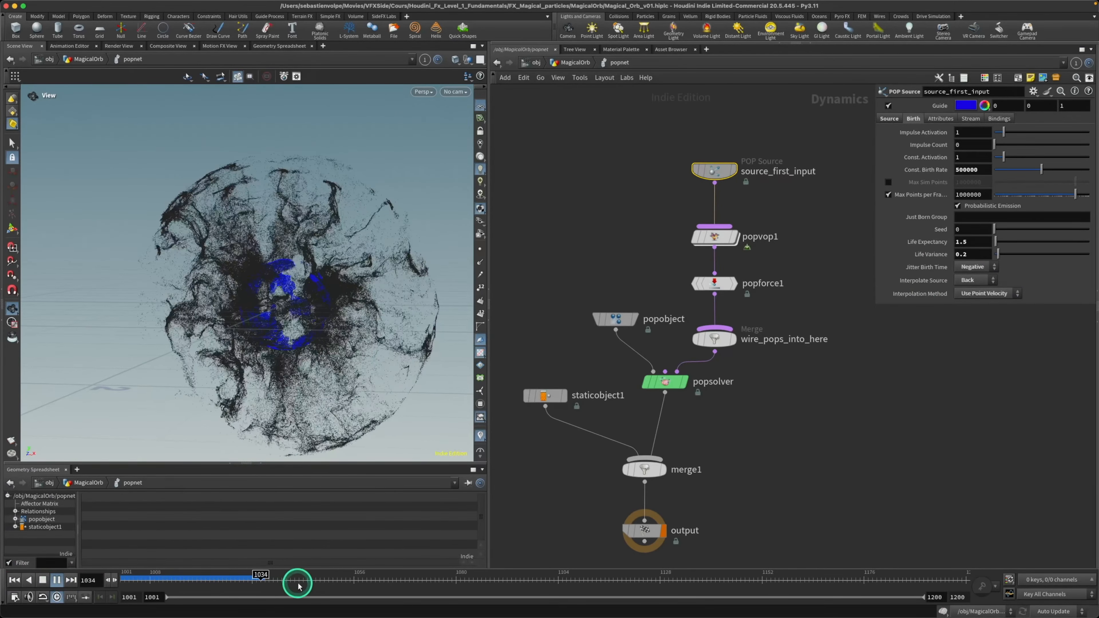
{"action": "left_click_drag", "start_coordinate": [287, 581], "coordinate": [277, 580]}
{"action": "left_click", "coordinate": [286, 236]}
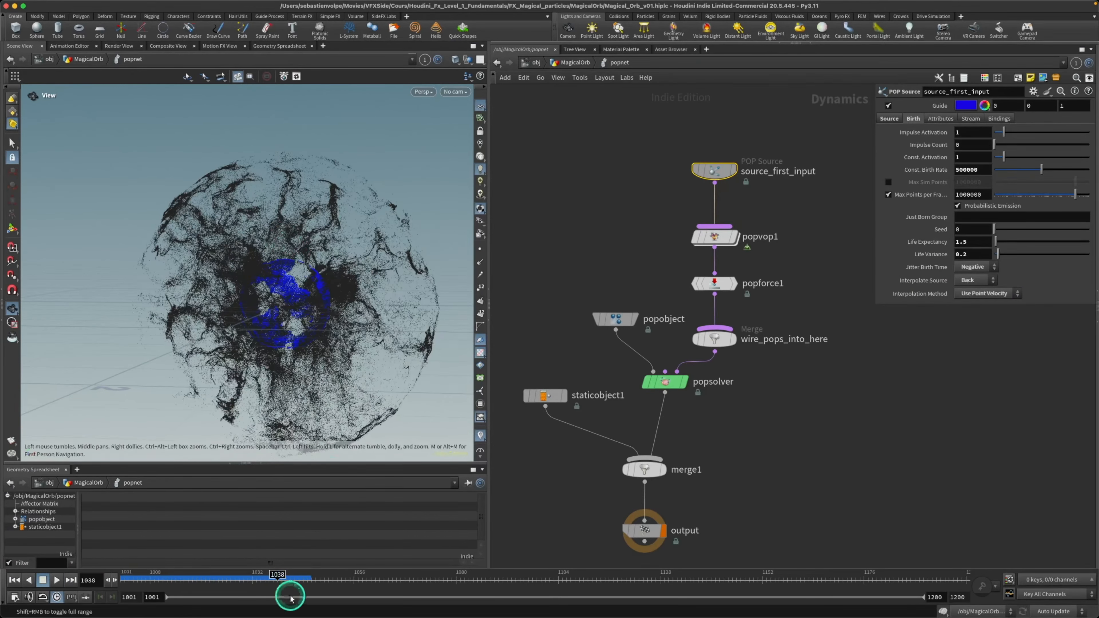
{"action": "left_click_drag", "start_coordinate": [288, 581], "coordinate": [96, 573]}
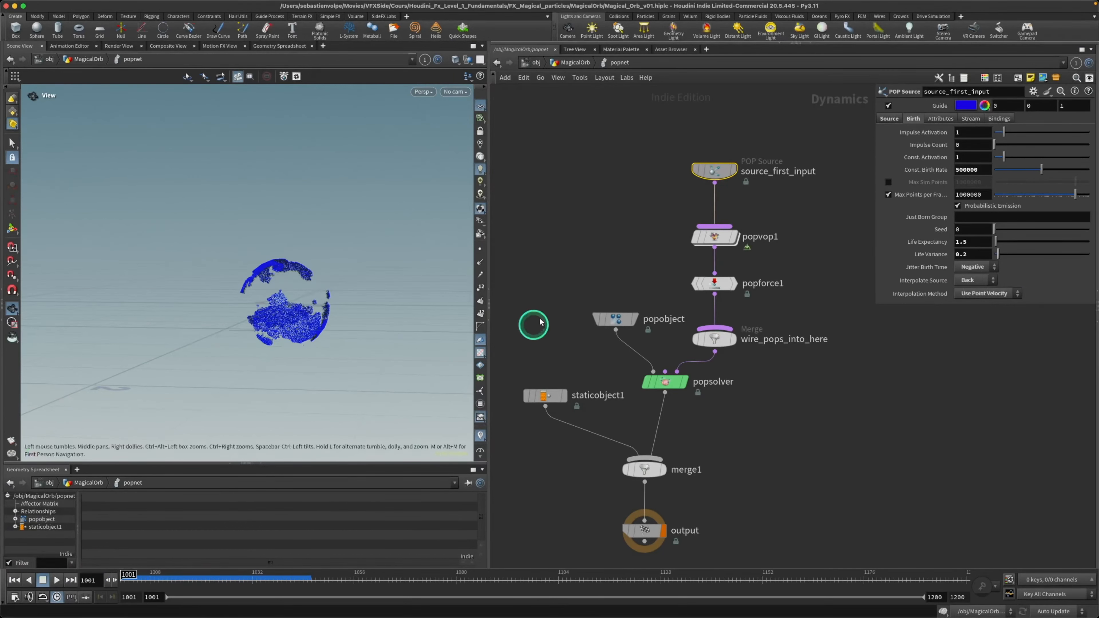
{"action": "key", "text": "super+s"}
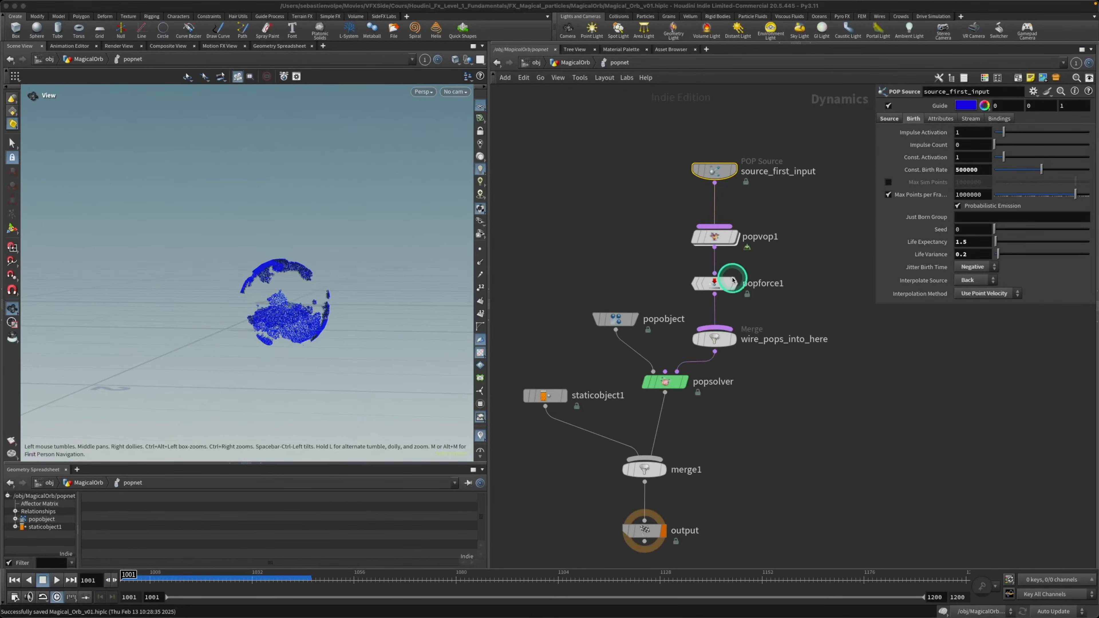
- Go up to the MagicalOrb network, show the set_look wrangle's parameters in a wider pane and scrub to frame 1033
{"action": "left_click", "coordinate": [581, 65]}
{"action": "middle_click_drag", "start_coordinate": [862, 466], "coordinate": [715, 392]}
{"action": "scroll", "coordinate": [765, 399], "scroll_direction": "up", "scroll_amount": 10}
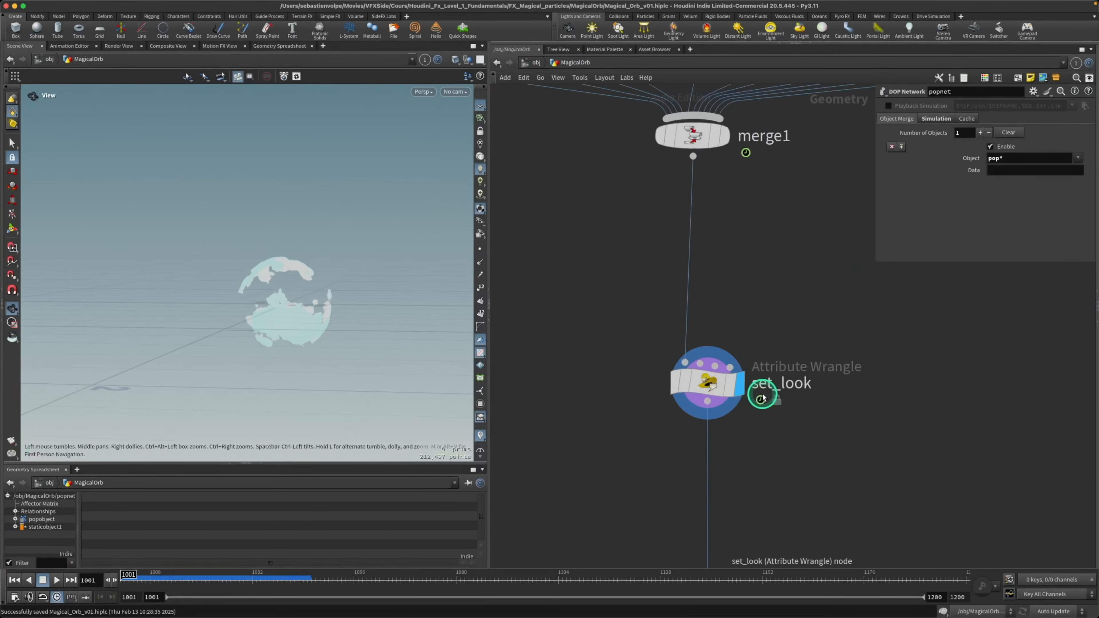
{"action": "left_click", "coordinate": [704, 384]}
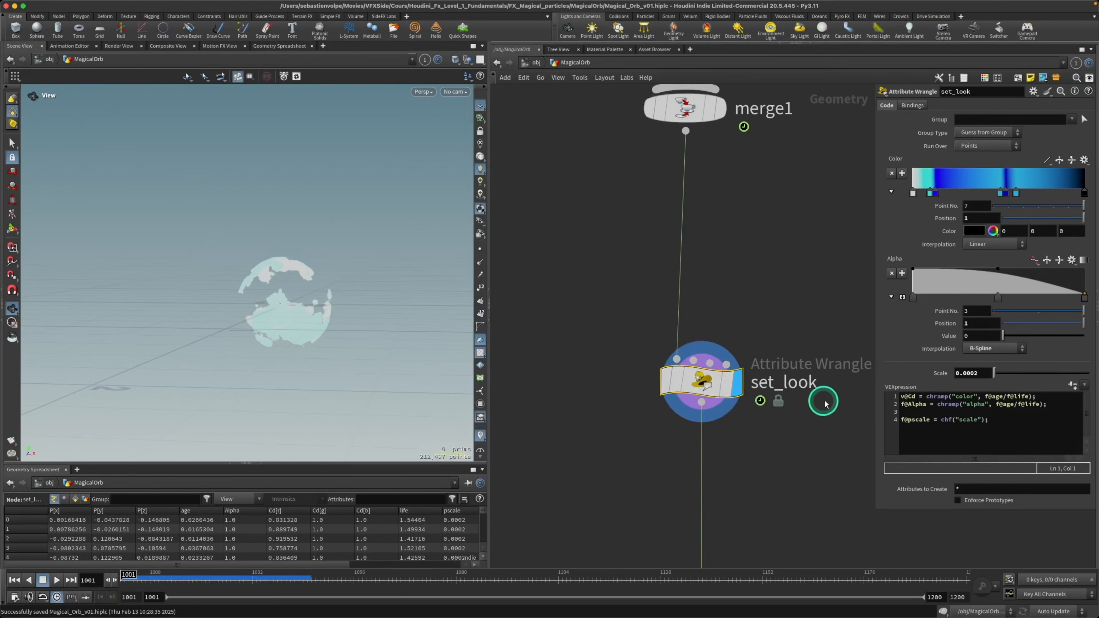
{"action": "left_click_drag", "start_coordinate": [874, 316], "coordinate": [832, 296]}
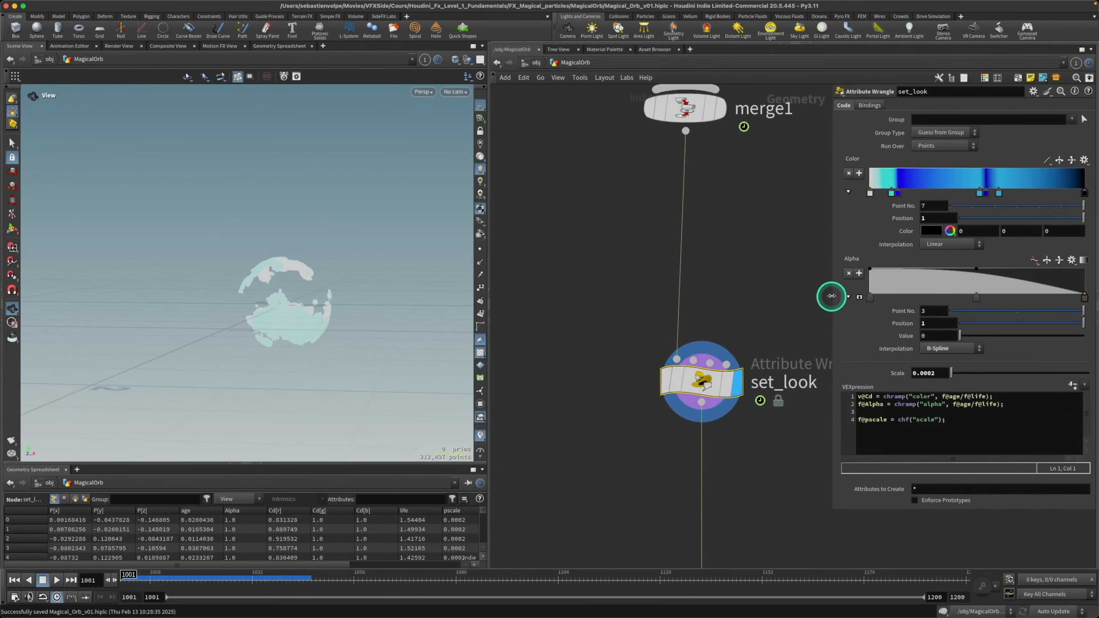
{"action": "left_click_drag", "start_coordinate": [275, 574], "coordinate": [262, 574]}
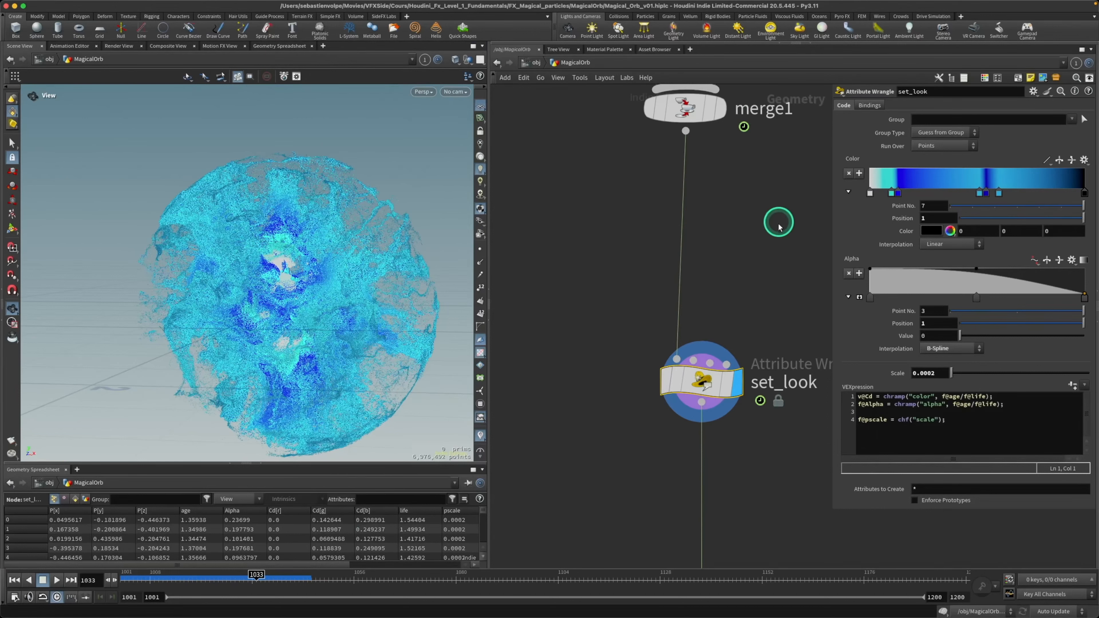
- Examine the cached file nodes feeding merge1 and the chain through set_look to the OUT null
{"action": "scroll", "coordinate": [756, 315], "scroll_direction": "down", "scroll_amount": 3}
{"action": "scroll", "coordinate": [756, 316], "scroll_direction": "down", "scroll_amount": 3}
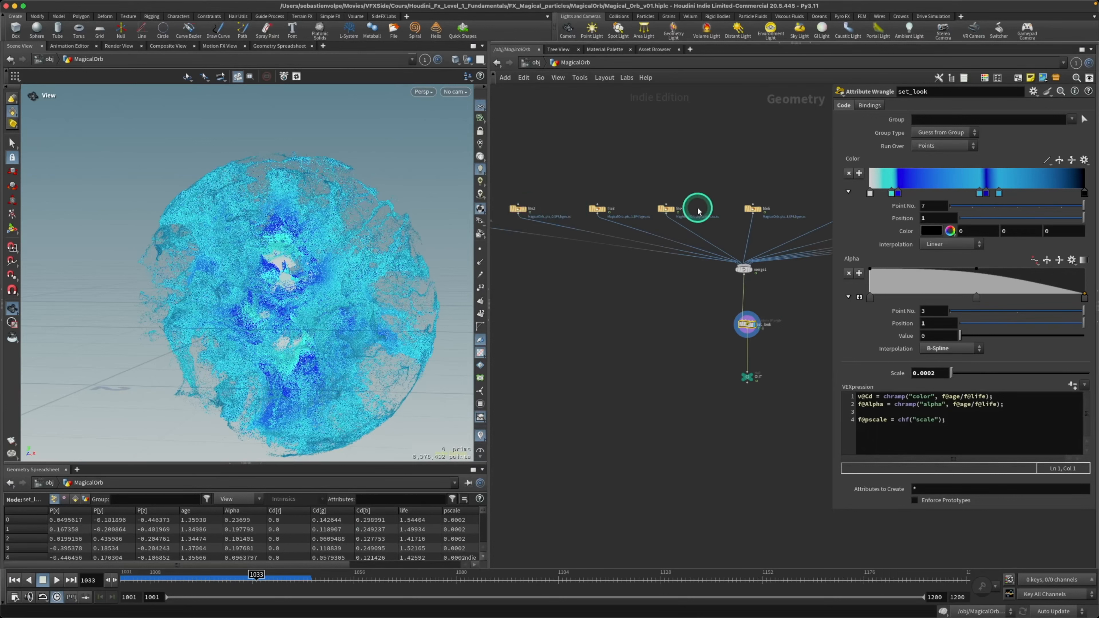
{"action": "mouse_move", "coordinate": [751, 211]}
{"action": "middle_click_drag", "start_coordinate": [776, 275], "coordinate": [705, 312]}
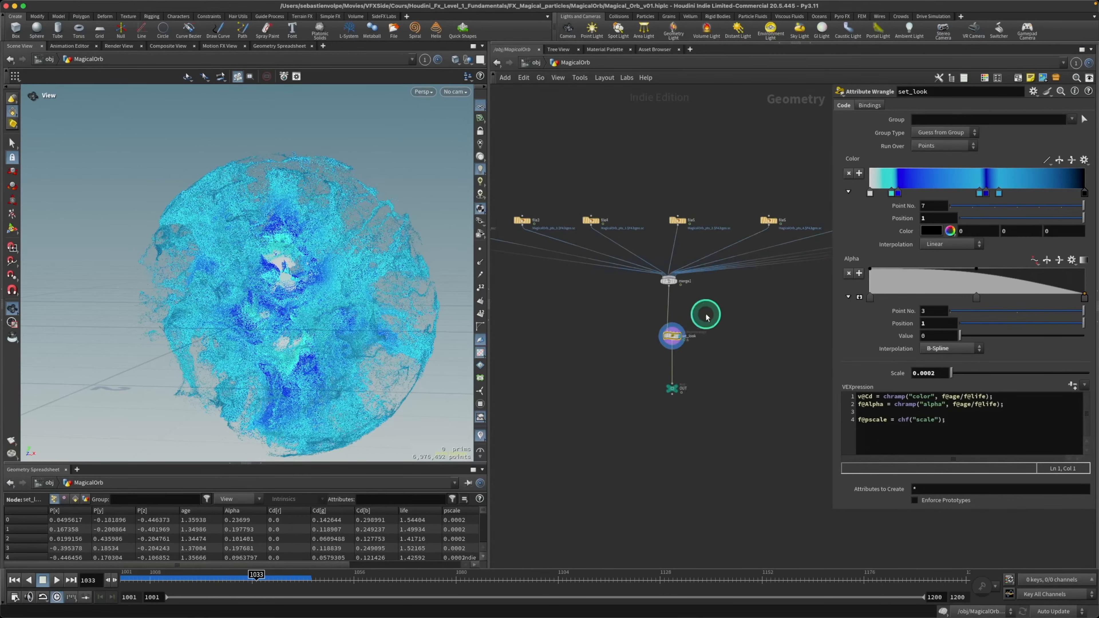
{"action": "scroll", "coordinate": [687, 349], "scroll_direction": "up", "scroll_amount": 2}
{"action": "scroll", "coordinate": [687, 350], "scroll_direction": "up", "scroll_amount": 3}
{"action": "left_click_drag", "start_coordinate": [692, 261], "coordinate": [567, 359]}
{"action": "left_click", "coordinate": [826, 279]}
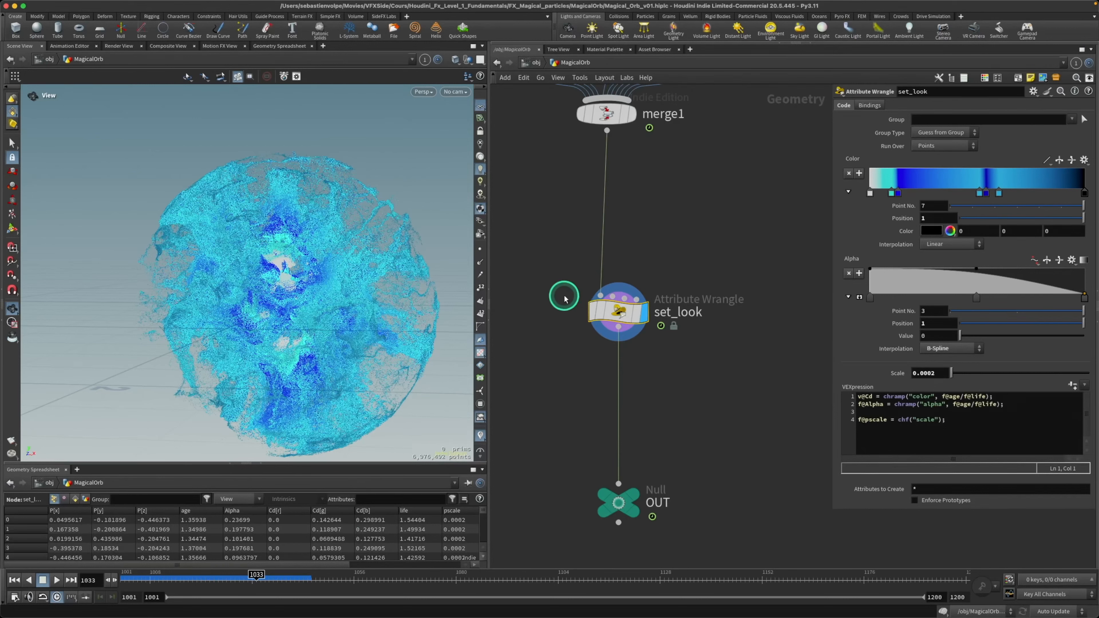
{"action": "left_click_drag", "start_coordinate": [565, 282], "coordinate": [681, 355]}
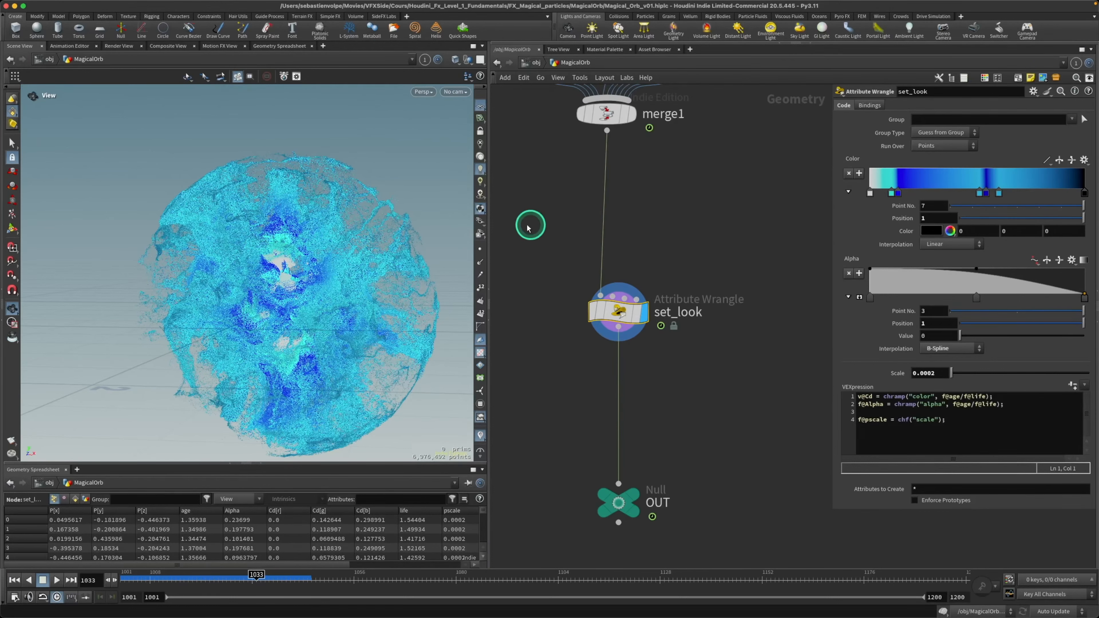
- Widen the network editor and switch from the object level to the stage network
{"action": "left_click_drag", "start_coordinate": [487, 228], "coordinate": [392, 230]}
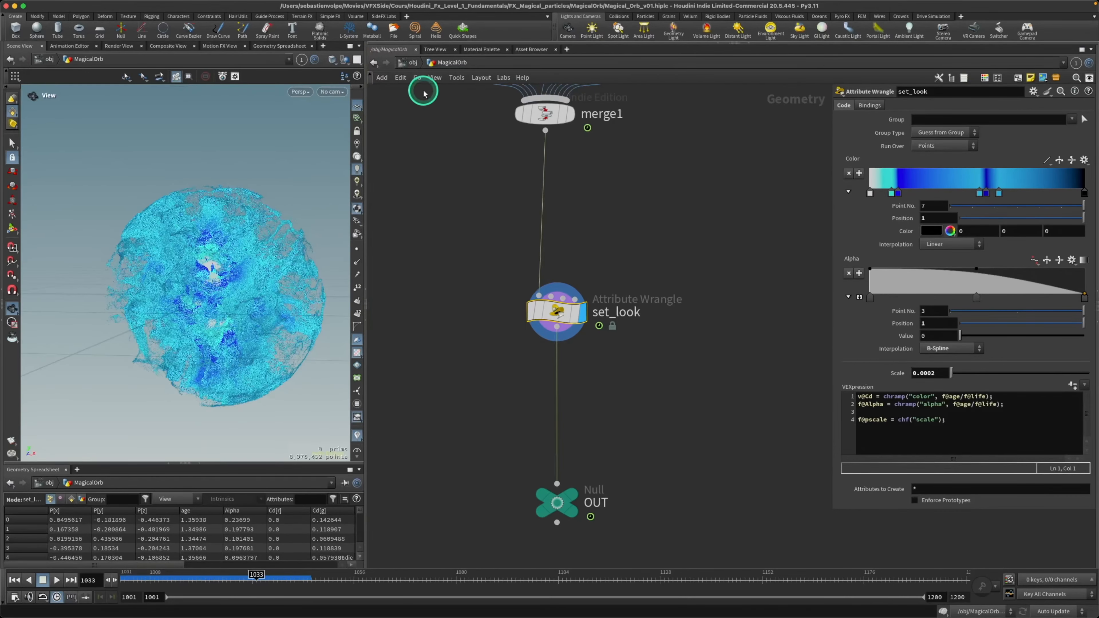
{"action": "left_click", "coordinate": [412, 65]}
{"action": "left_click", "coordinate": [413, 62]}
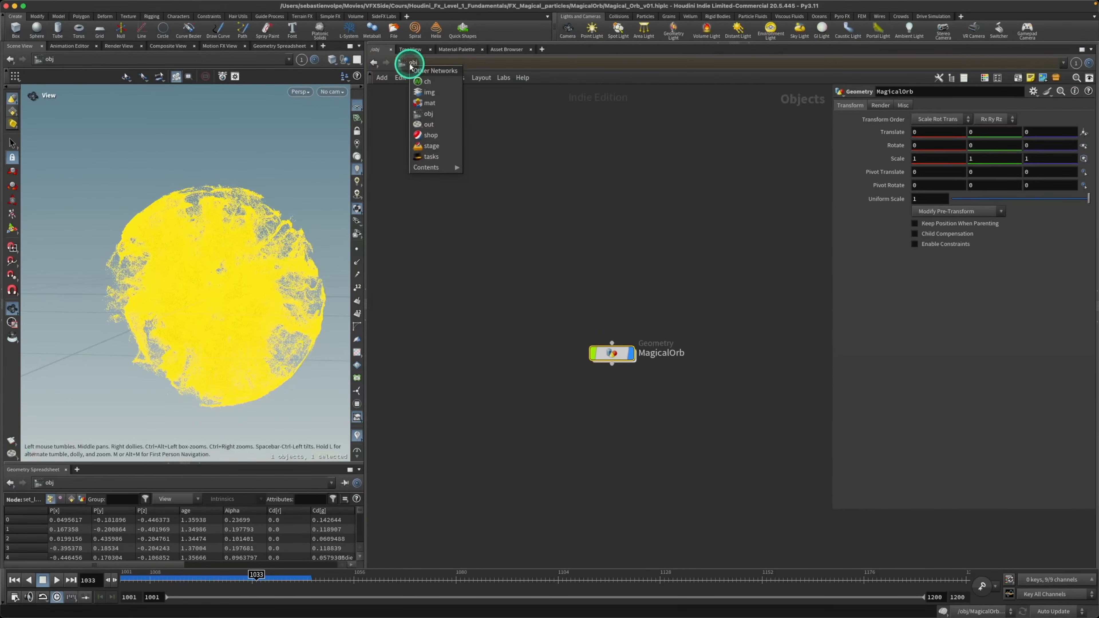
{"action": "left_click", "coordinate": [448, 148]}
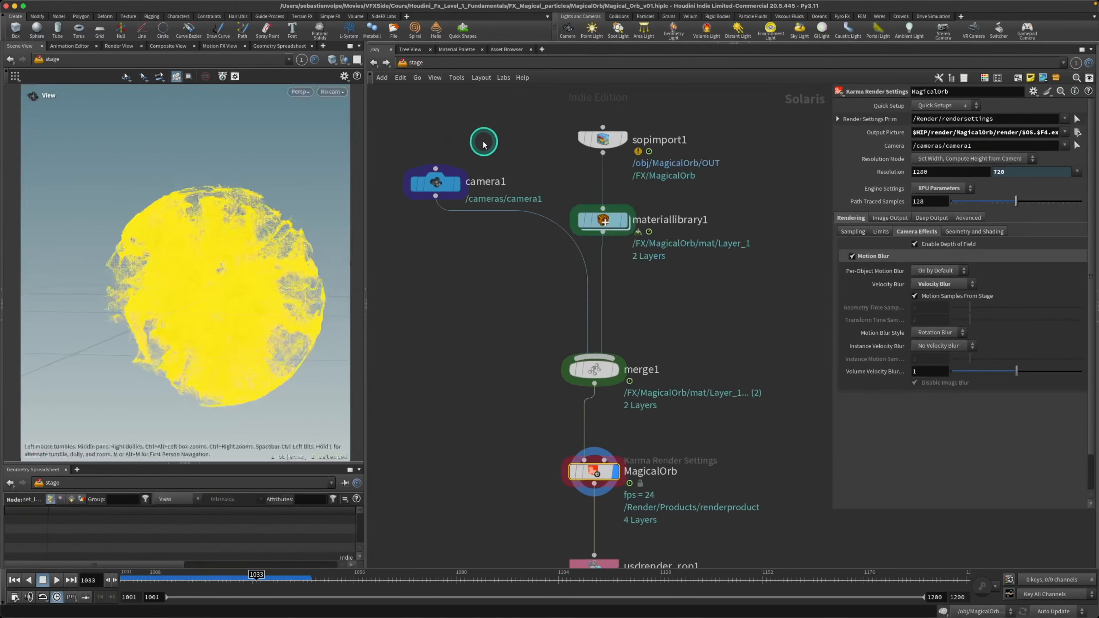
- Inside materiallibrary1, duplicate the Layer_1 material subnetwork and turn off the original's material flag
{"action": "left_click", "coordinate": [626, 211]}
{"action": "double_click", "coordinate": [606, 221]}
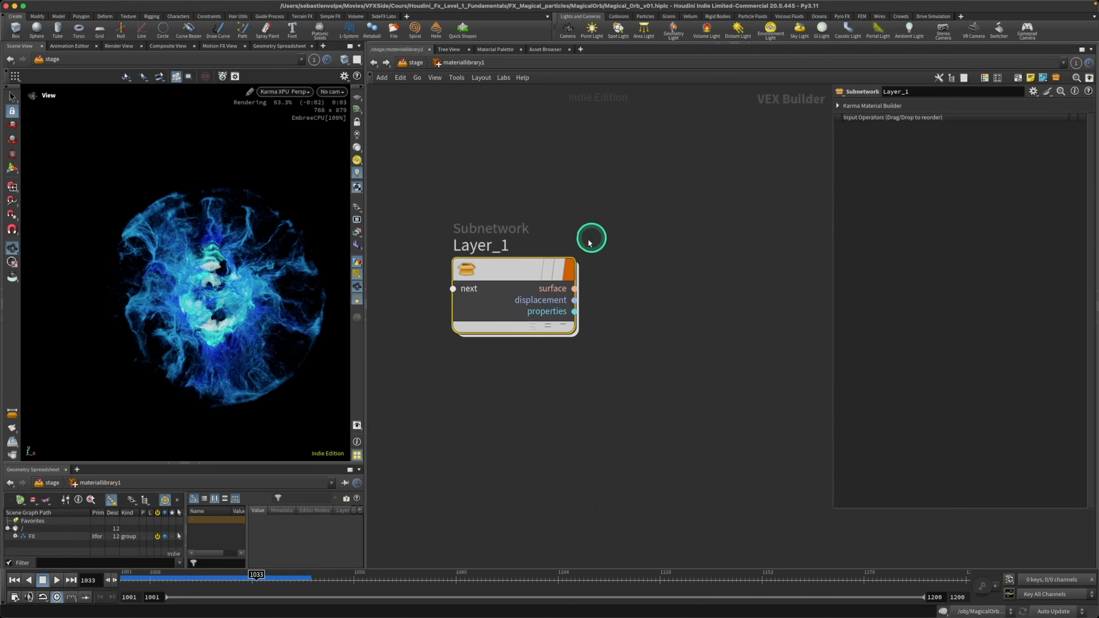
{"action": "left_click", "coordinate": [492, 269]}
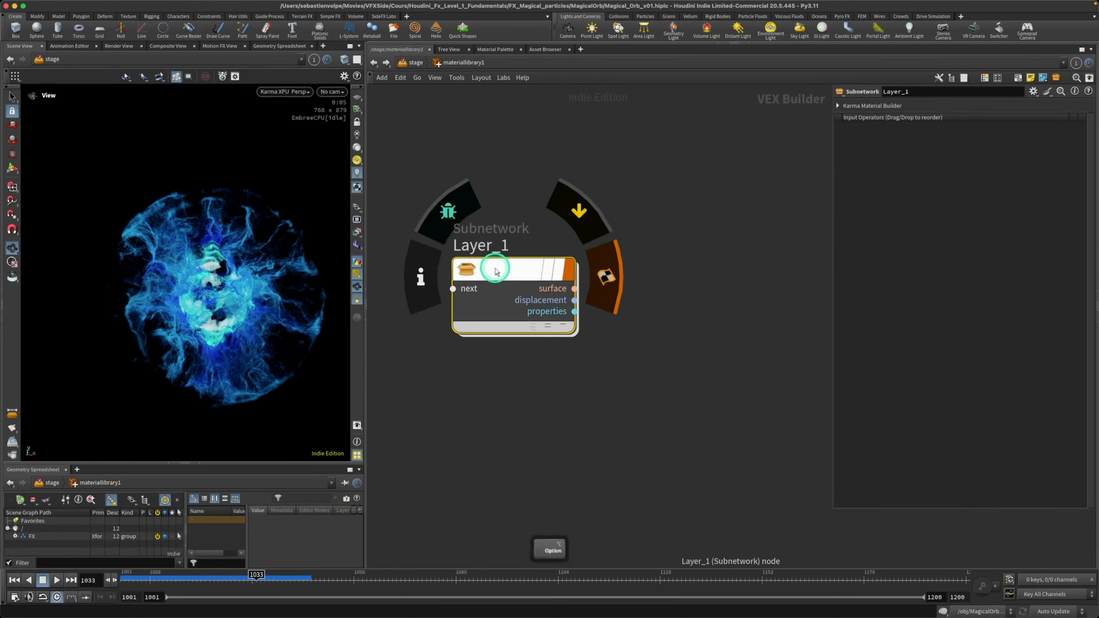
{"action": "left_click_drag", "start_coordinate": [500, 272], "coordinate": [700, 269], "text": "alt"}
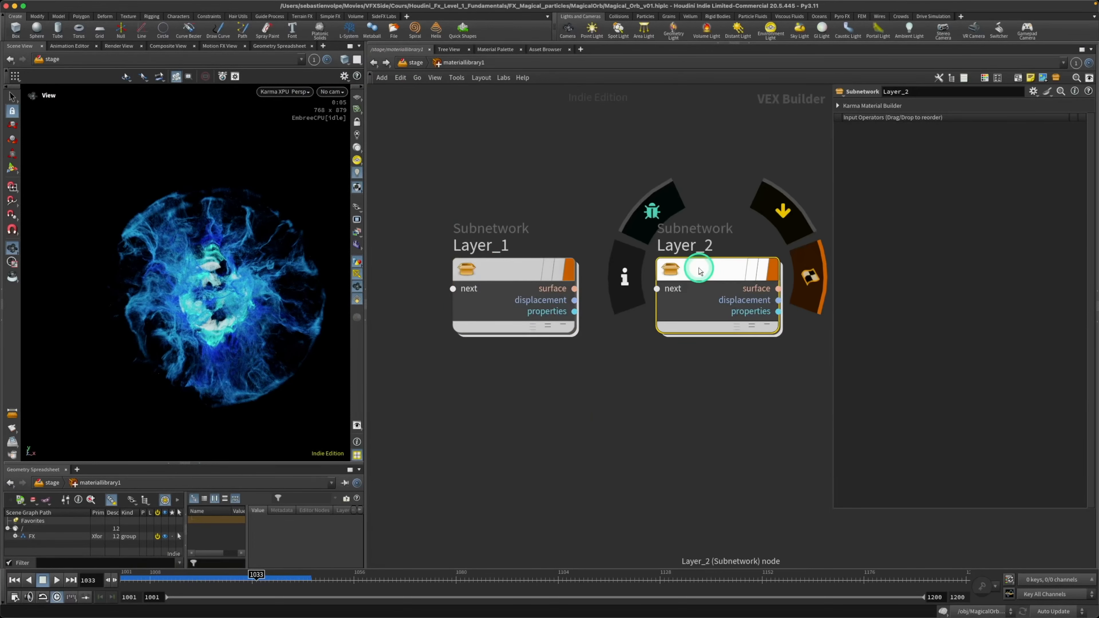
{"action": "left_click", "coordinate": [569, 280]}
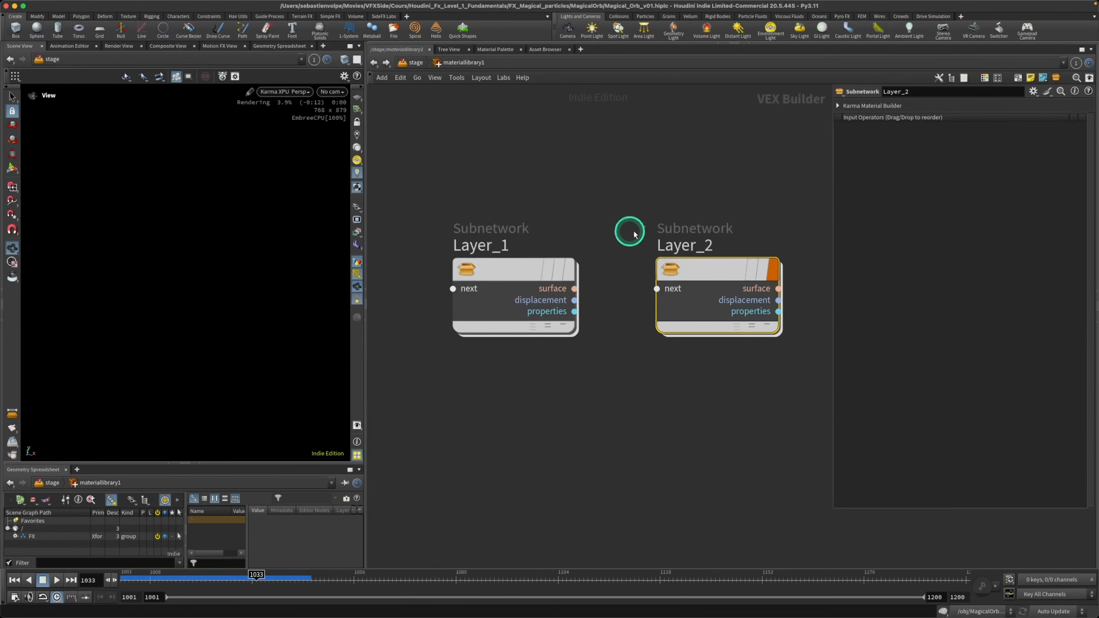
- Back in the stage network, set materiallibrary1's Material VOP to Layer_2
{"action": "left_click", "coordinate": [416, 63]}
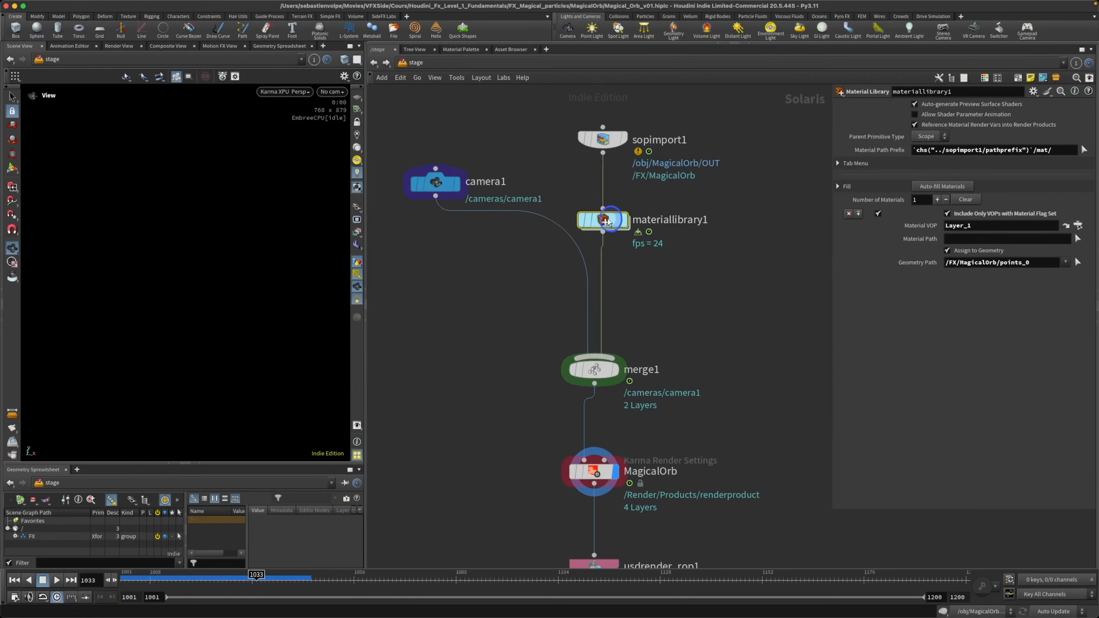
{"action": "mouse_move", "coordinate": [607, 222]}
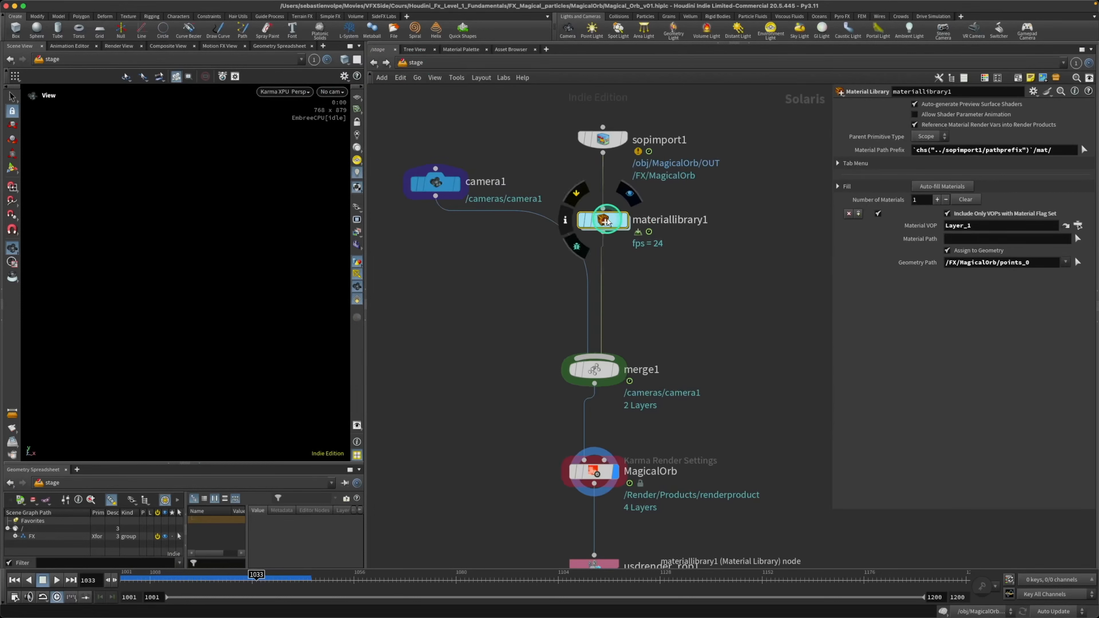
{"action": "left_click", "coordinate": [996, 226]}
{"action": "key", "text": "BackSpace"}
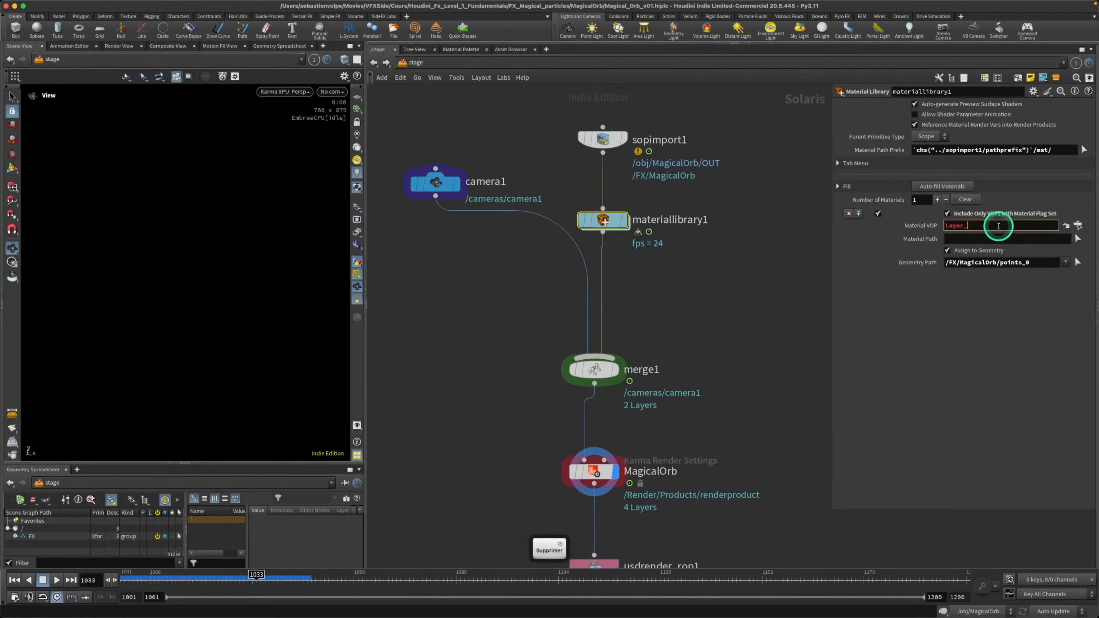
{"action": "type", "text": "2"}
{"action": "key", "text": "Return"}
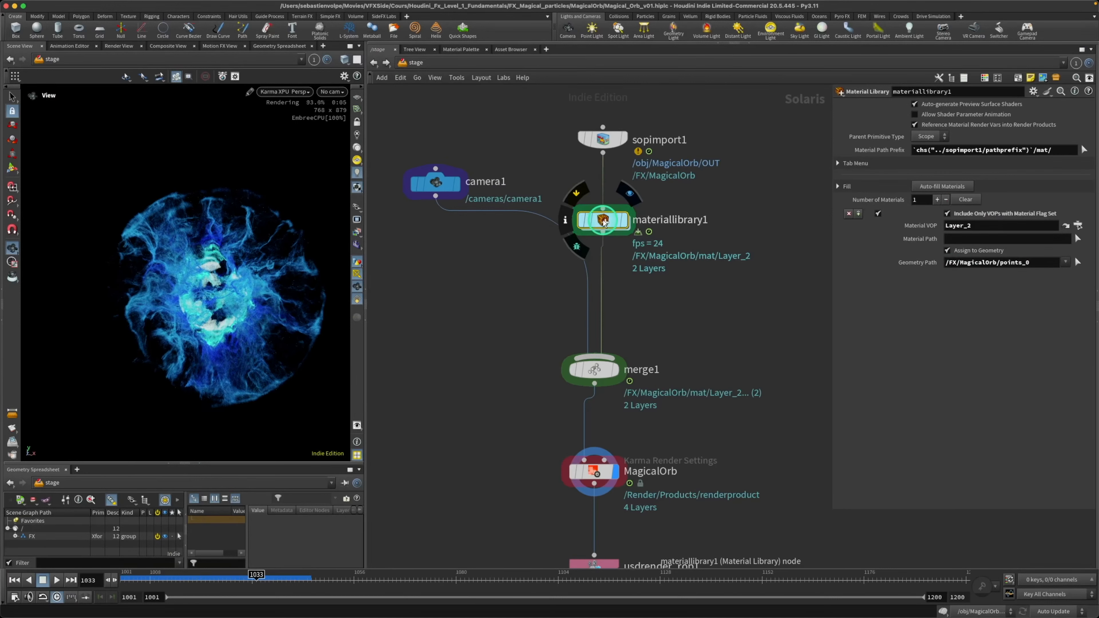
- Open the Layer_2 material network inside materiallibrary1, widen the network pane, and set the viewport to look through /cameras/camera1
{"action": "double_click", "coordinate": [604, 222]}
{"action": "scroll", "coordinate": [663, 329], "scroll_direction": "right", "scroll_amount": 3}
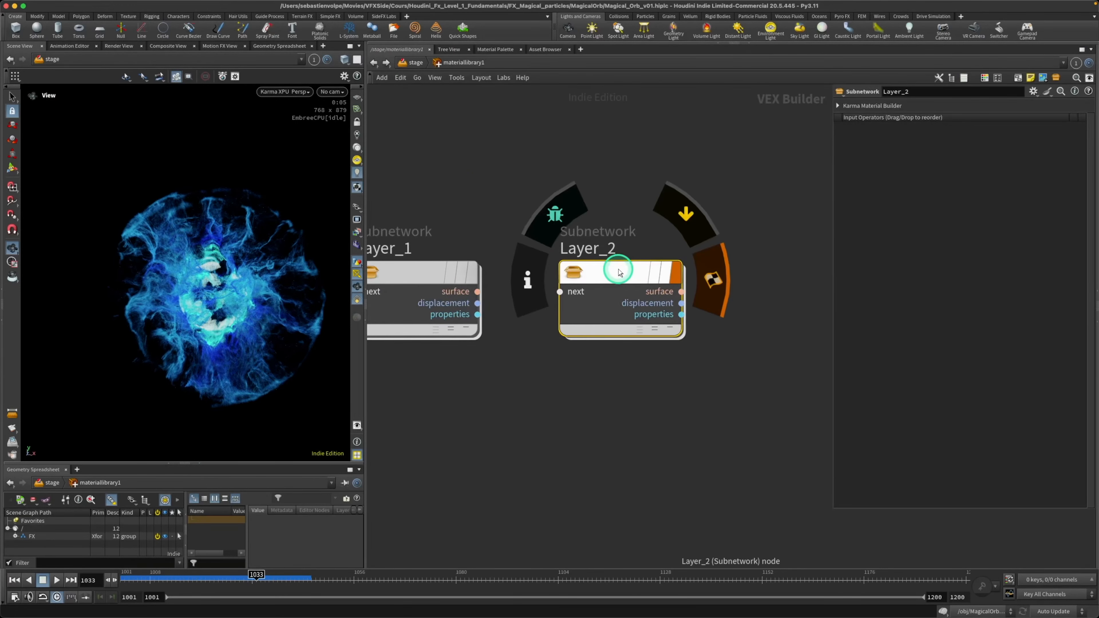
{"action": "double_click", "coordinate": [620, 272]}
{"action": "left_click_drag", "start_coordinate": [365, 160], "coordinate": [297, 148]}
{"action": "left_click", "coordinate": [265, 92]}
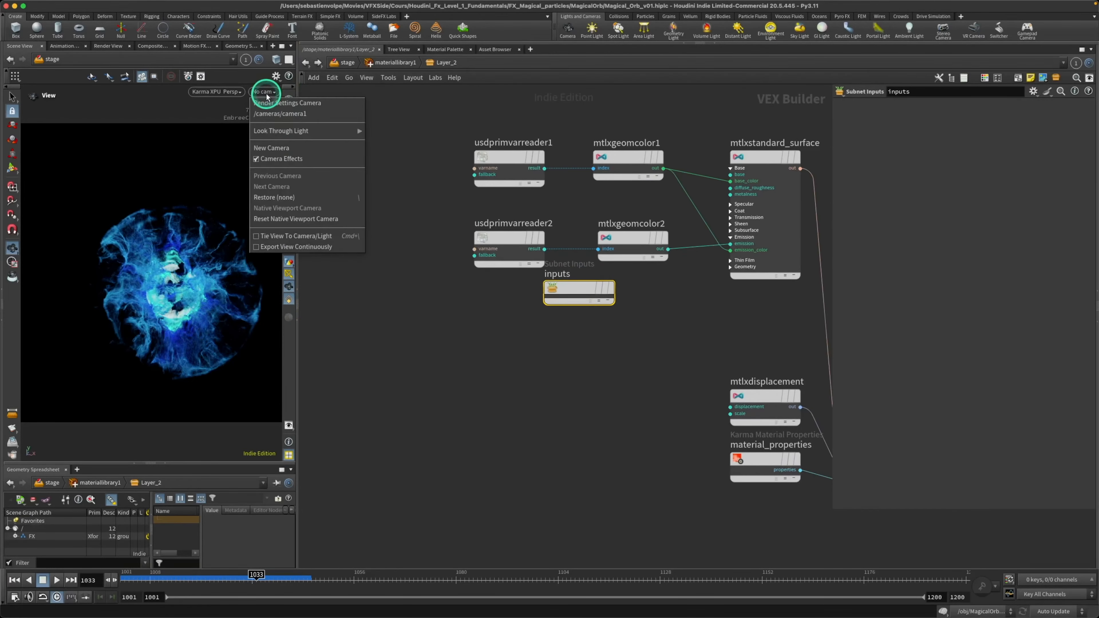
{"action": "left_click", "coordinate": [276, 115]}
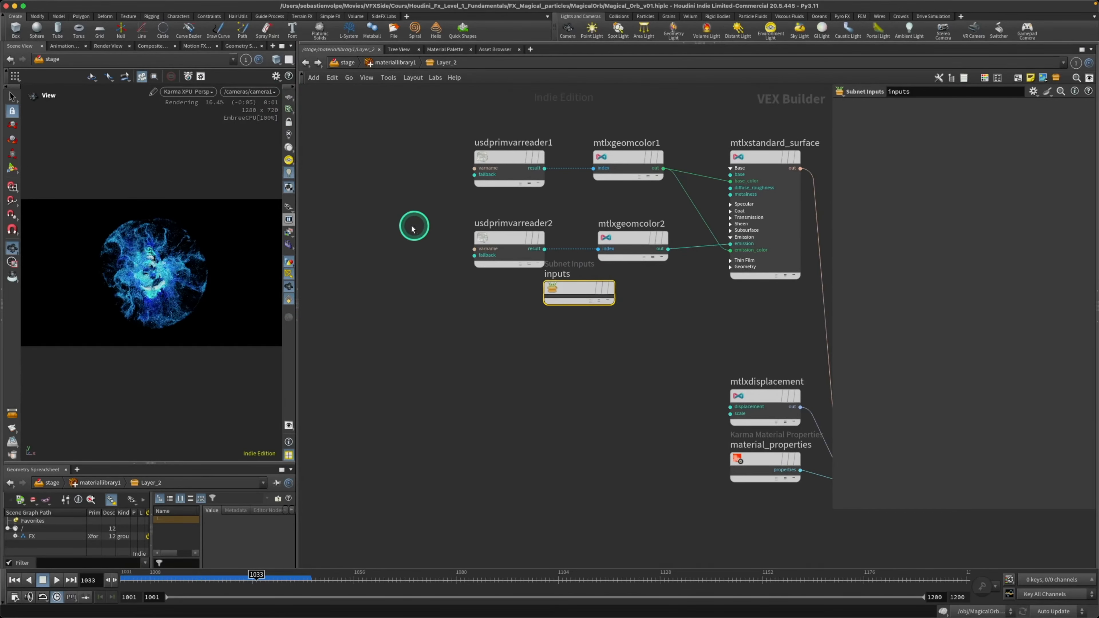
{"action": "key", "text": "h"}
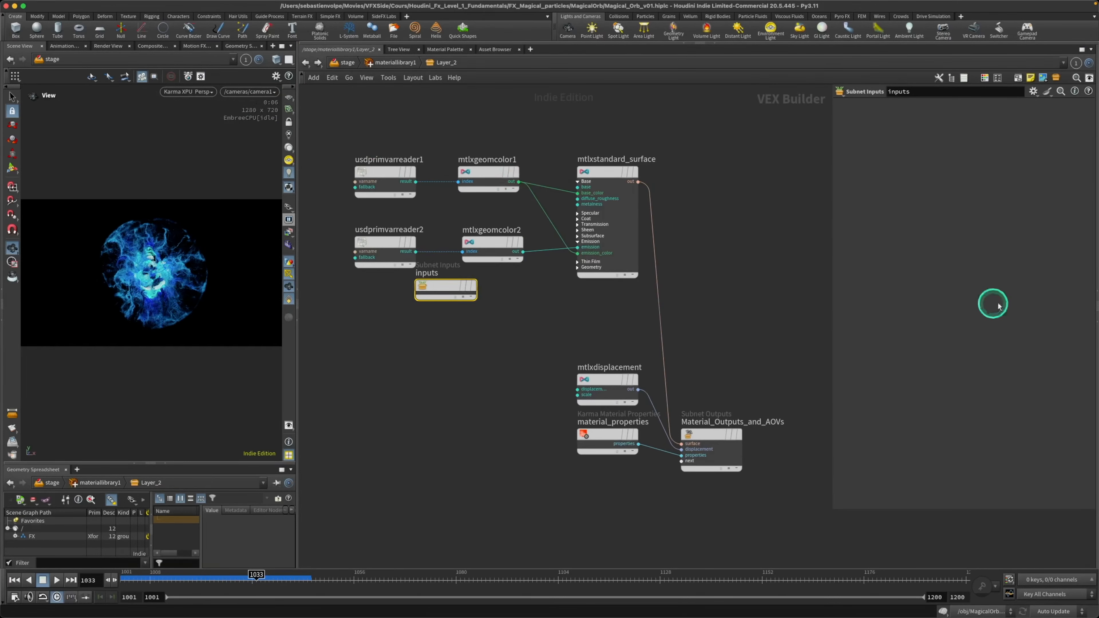
- Reveal the MagicalOrb geometry network beside the material network and show the set_look wrangle's parameters with its VEX code
{"action": "left_click", "coordinate": [1094, 322]}
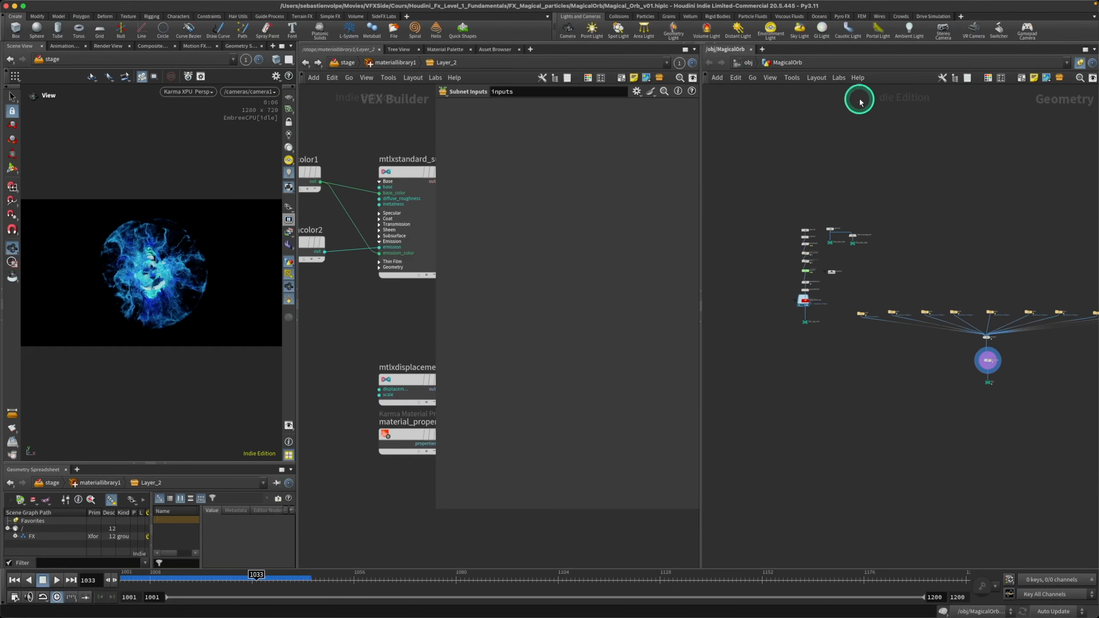
{"action": "scroll", "coordinate": [974, 372], "scroll_direction": "up", "scroll_amount": 10}
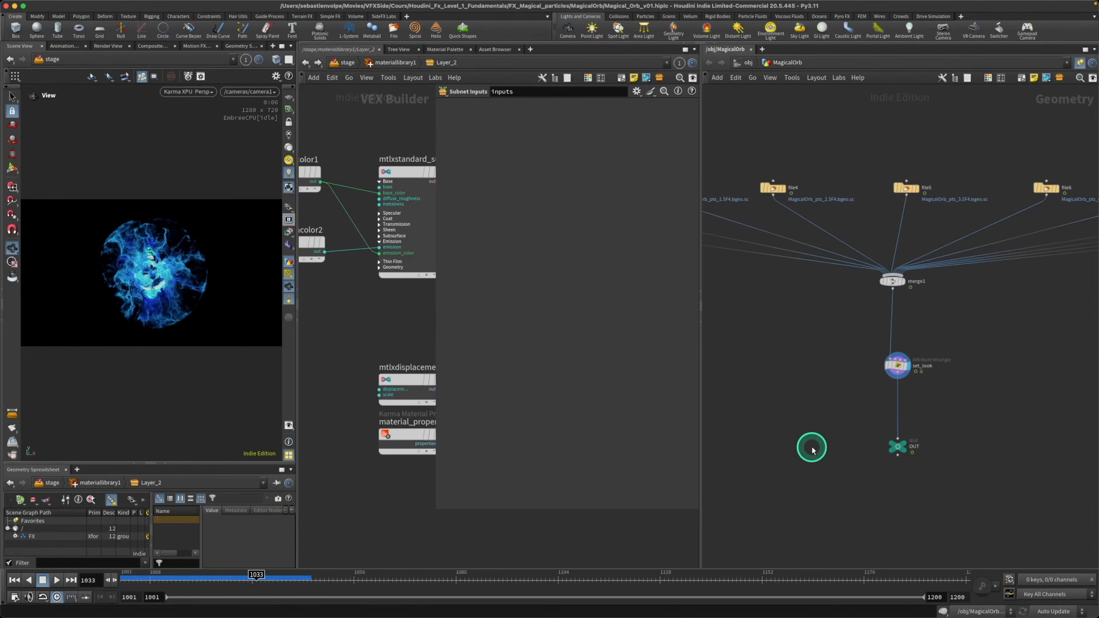
{"action": "left_click_drag", "start_coordinate": [894, 349], "coordinate": [937, 306]}
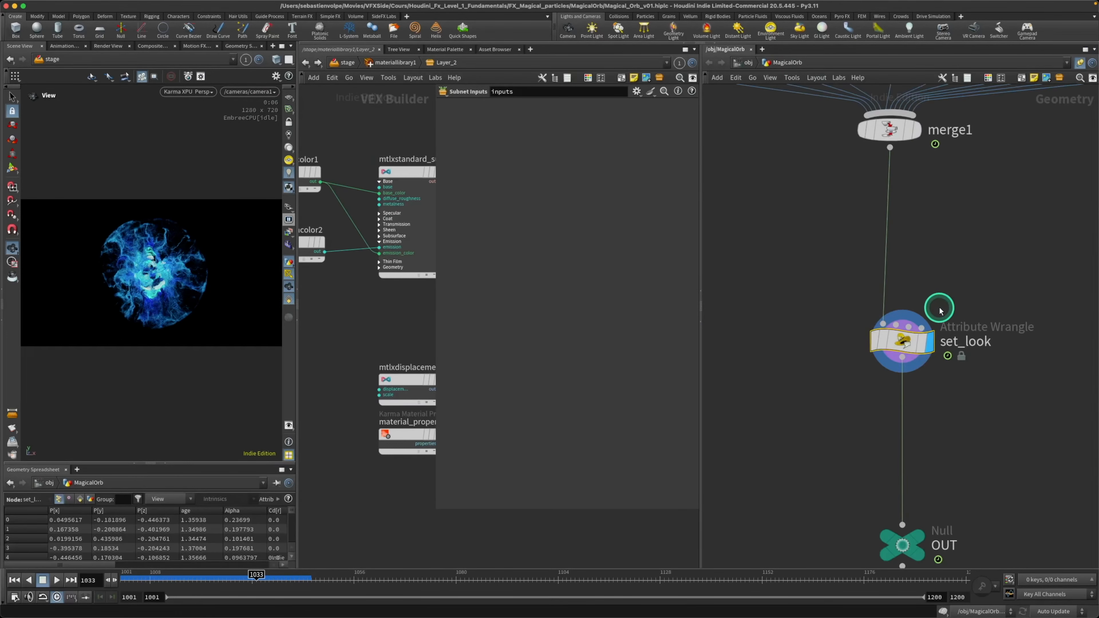
{"action": "key", "text": "p"}
{"action": "left_click_drag", "start_coordinate": [702, 376], "coordinate": [921, 397]}
{"action": "key", "text": "Delete"}
{"action": "type", "text": "v"}
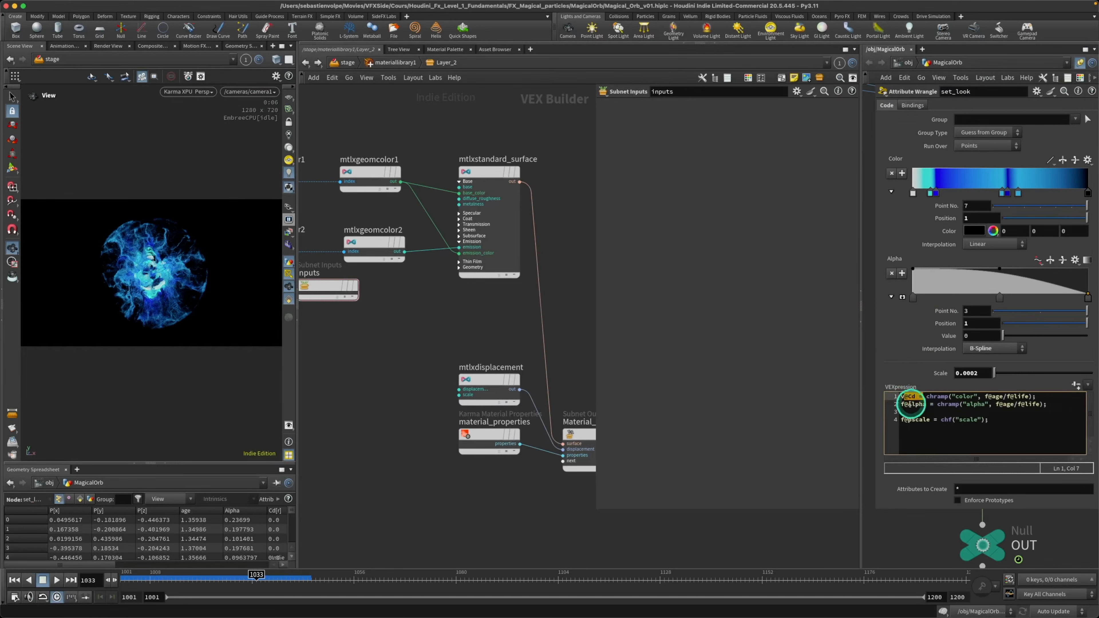
- Inspect the parameters of usdprimvarreader1 in the Layer_2 material network
{"action": "middle_click_drag", "start_coordinate": [460, 332], "coordinate": [449, 383]}
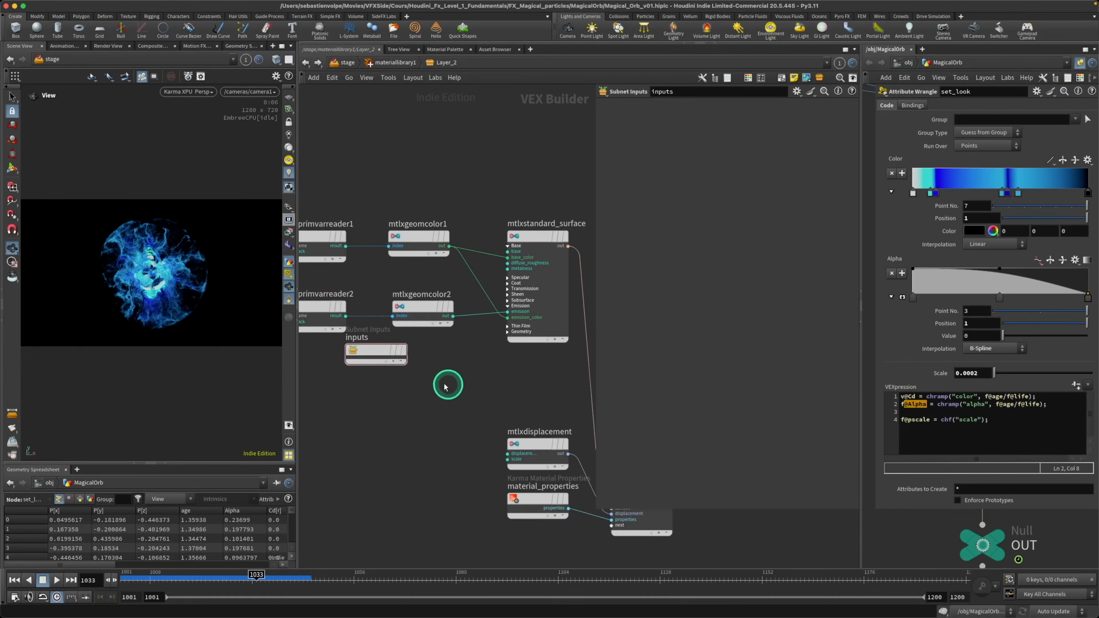
{"action": "middle_click_drag", "start_coordinate": [387, 224], "coordinate": [469, 234]}
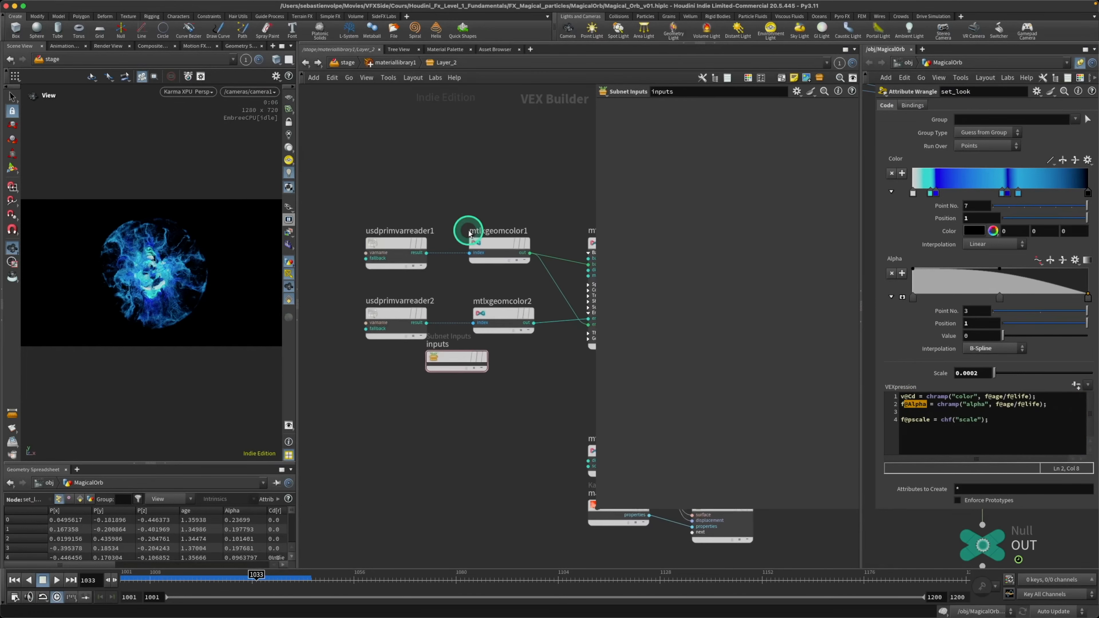
{"action": "left_click", "coordinate": [378, 257]}
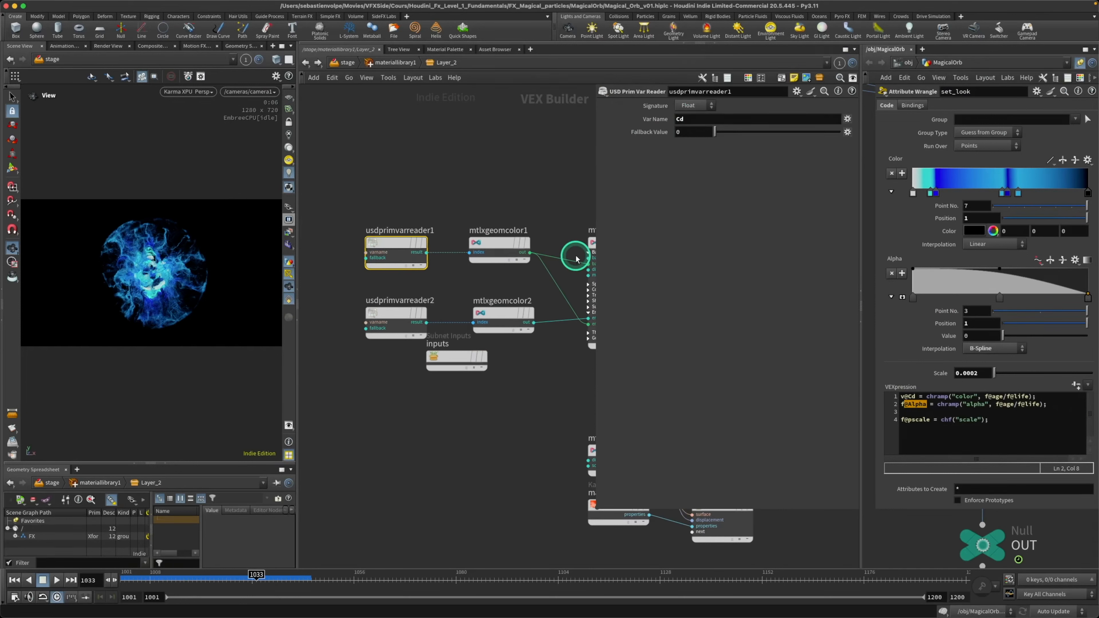
{"action": "scroll", "coordinate": [519, 366], "scroll_direction": "right", "scroll_amount": 2}
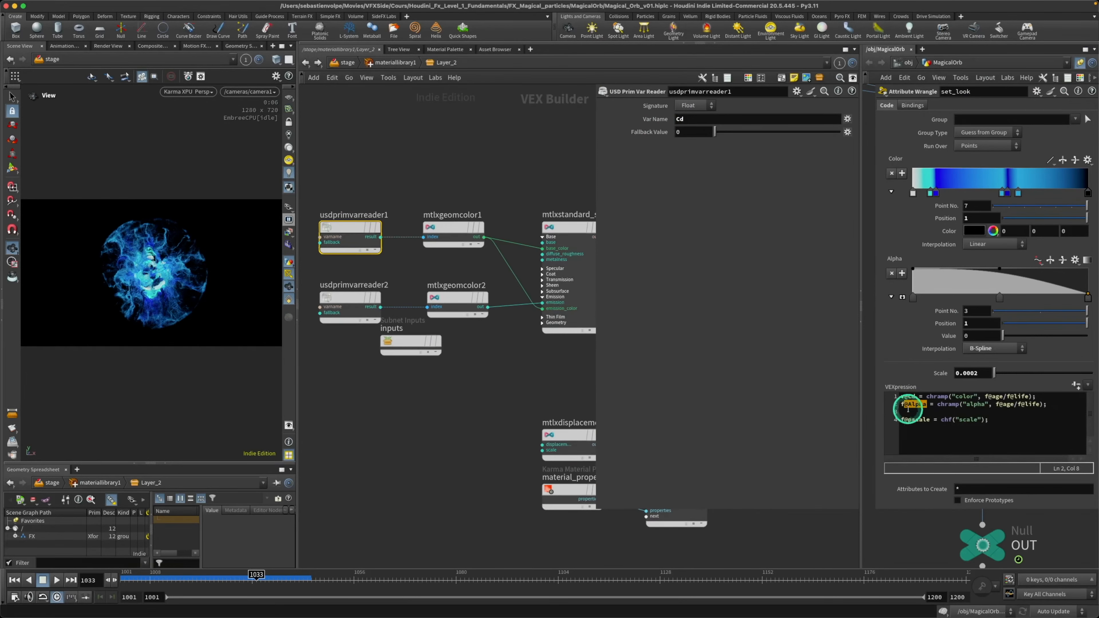
- Comment out the v@Cd, f@Alpha and f@pscale lines in set_look's VEXpression and start a new line below them
{"action": "left_click", "coordinate": [922, 404]}
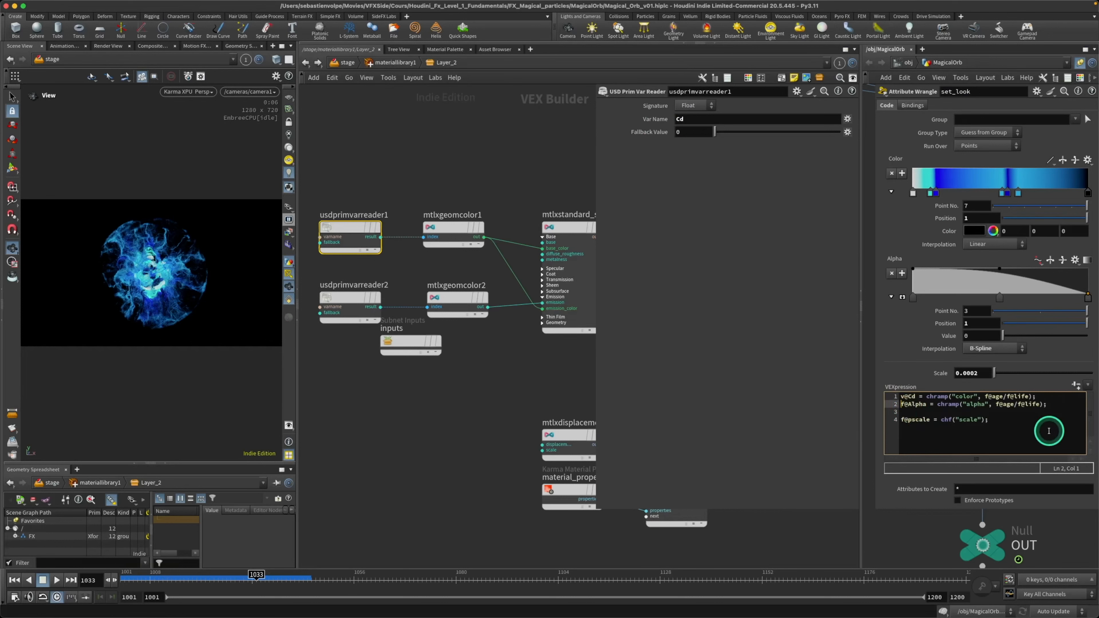
{"action": "type", "text": "//"}
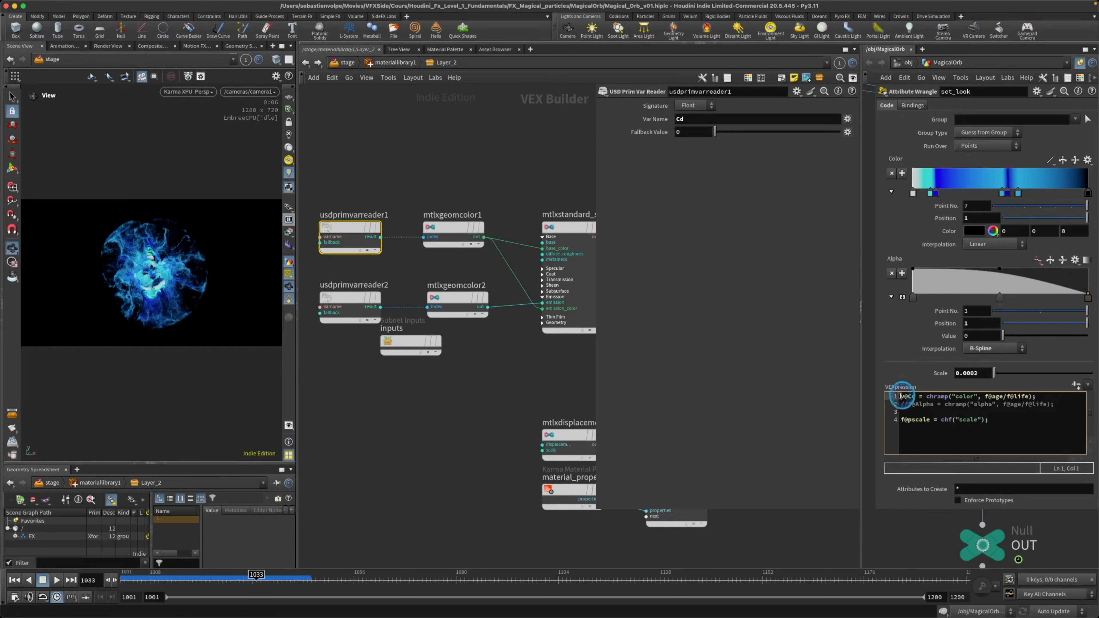
{"action": "type", "text": "//"}
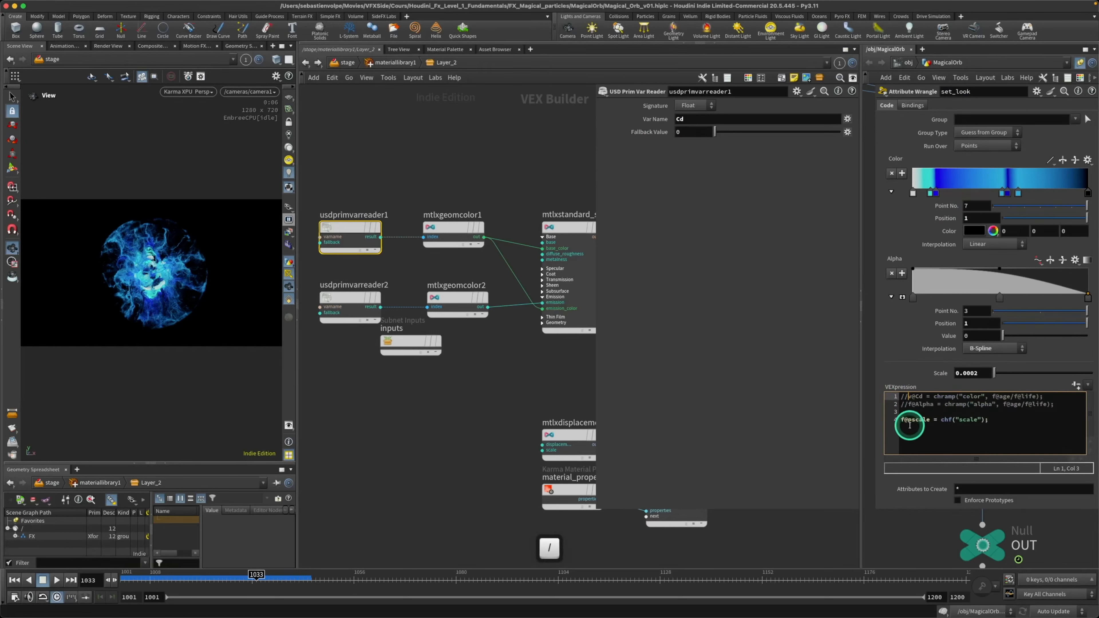
{"action": "left_click", "coordinate": [903, 420]}
{"action": "type", "text": "//"}
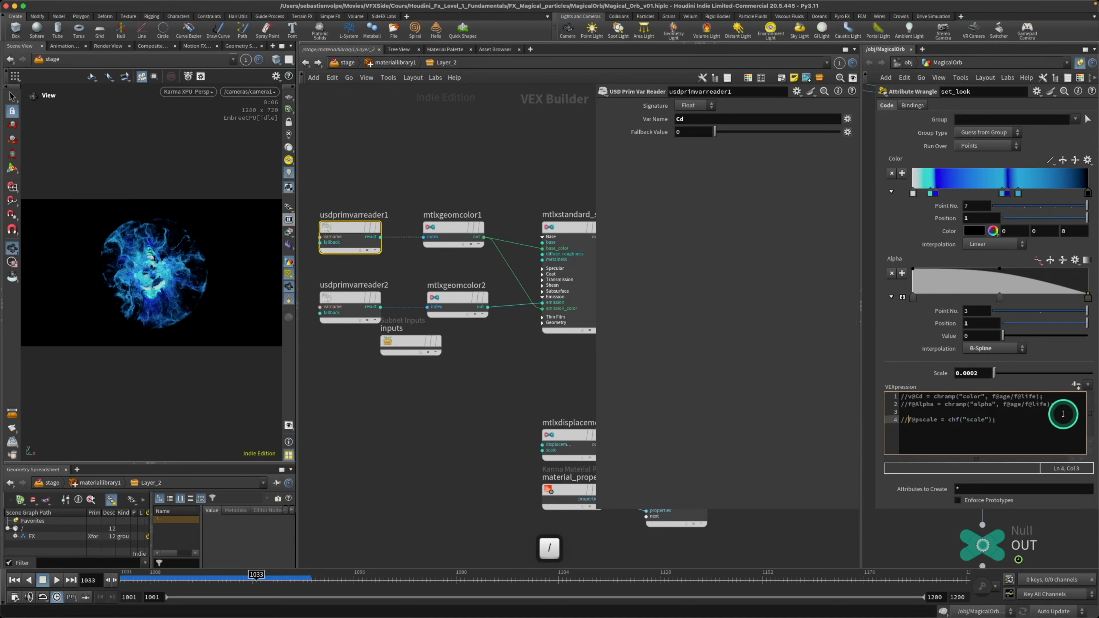
{"action": "key", "text": "Return"}
{"action": "key", "text": "Return"}
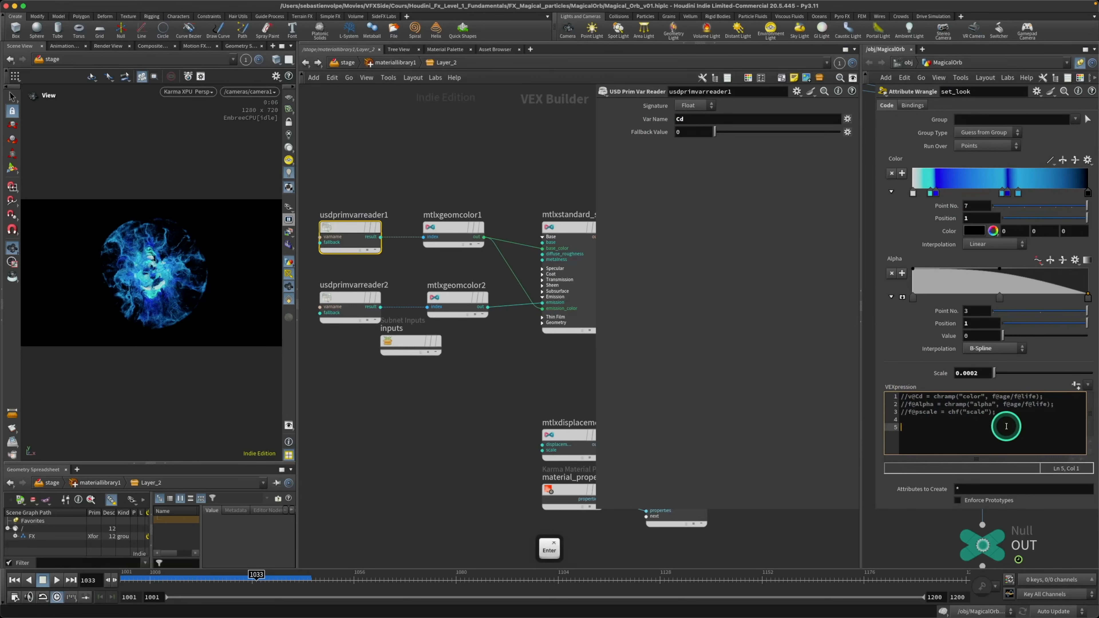
- Add "f@Alpha = 1;" and "f@pscale = 0.0002;" to set_look's VEXpression and save the scene
{"action": "type", "text": "f@Alpha "}
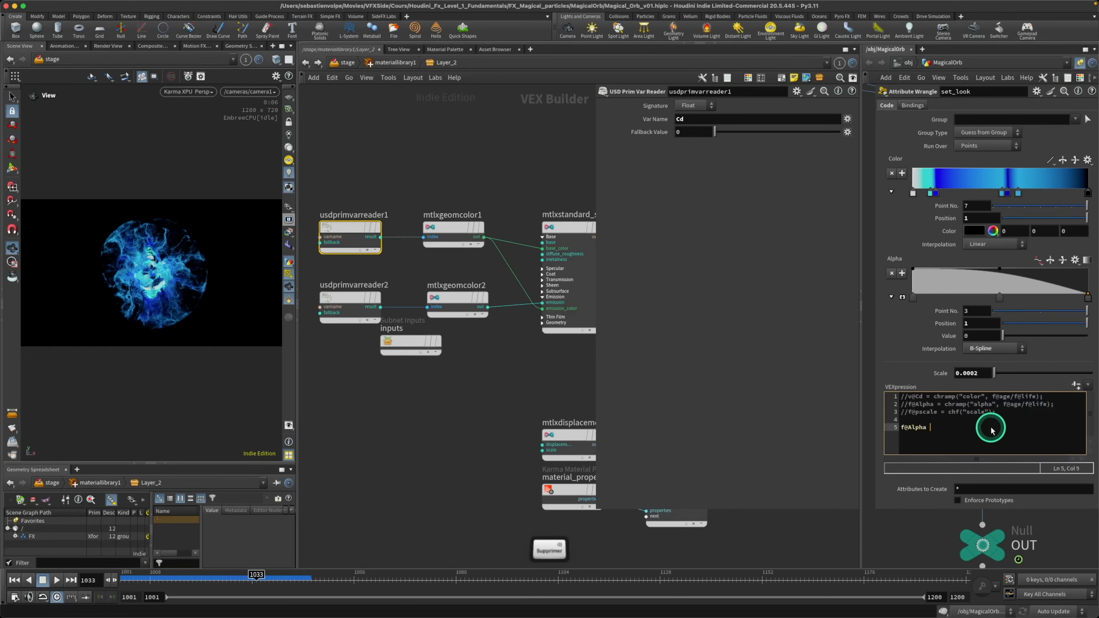
{"action": "type", "text": "= 1"}
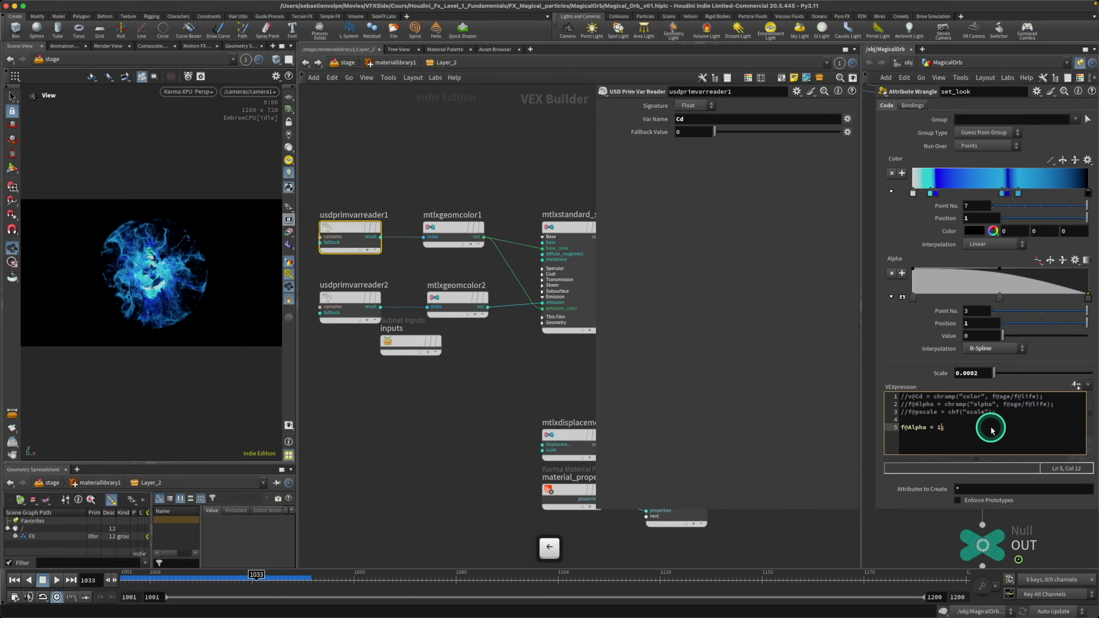
{"action": "type", "text": ".0"}
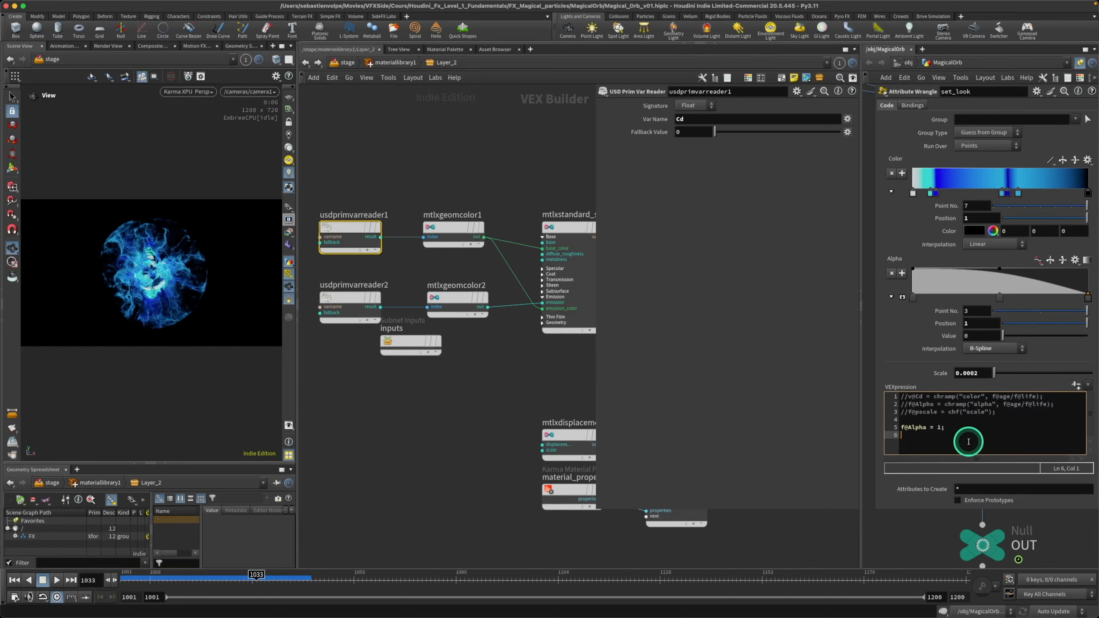
{"action": "type", "text": "@pscale"}
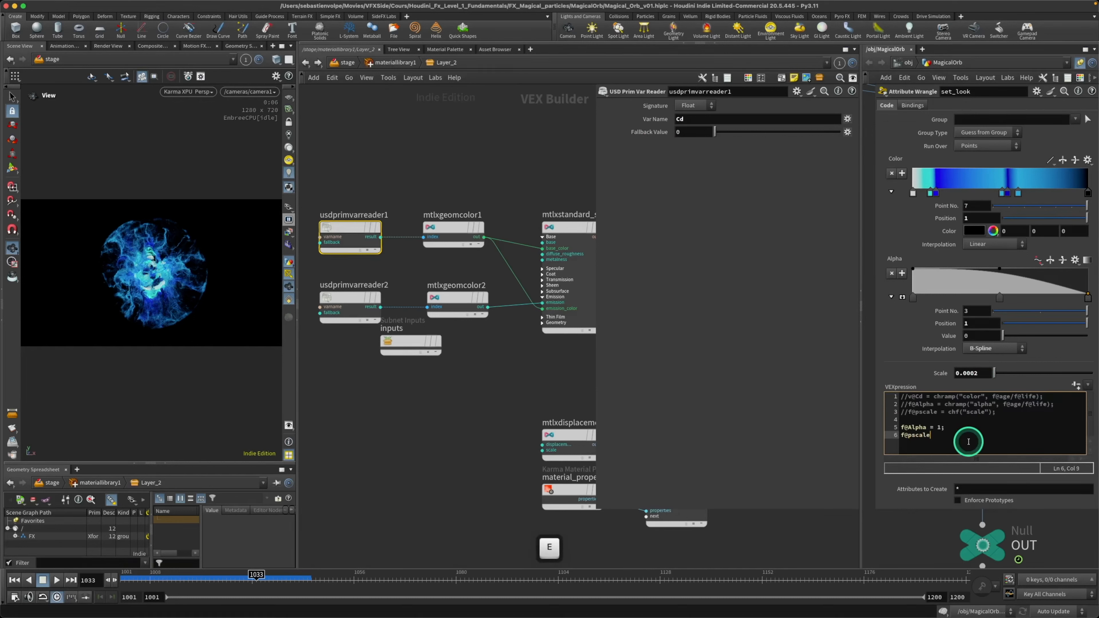
{"action": "type", "text": " = 0.0002;"}
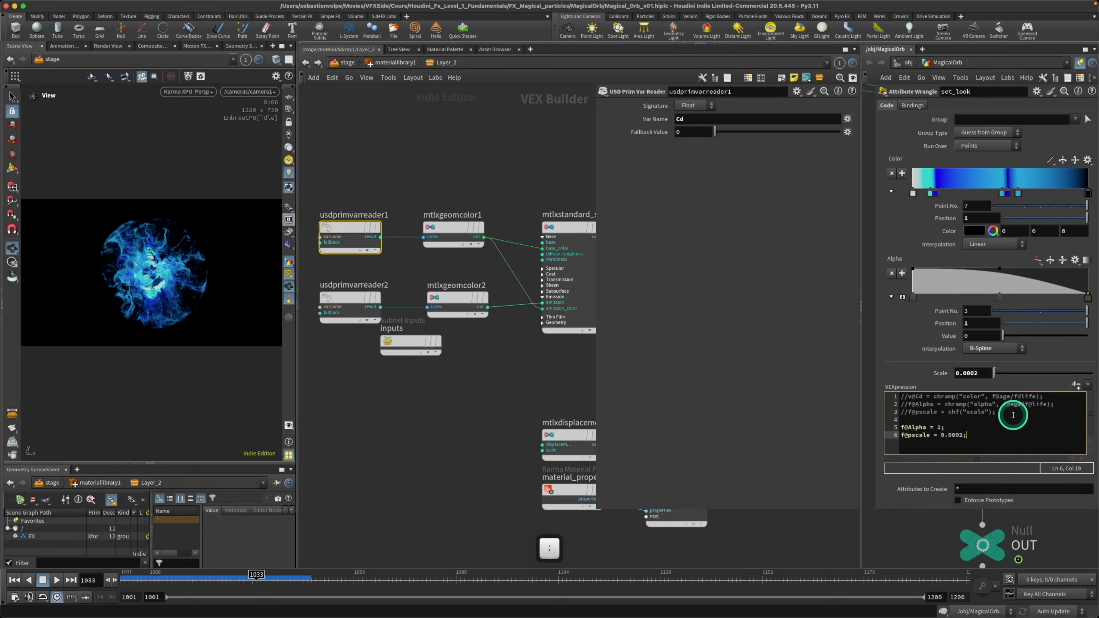
{"action": "key", "text": "super+s"}
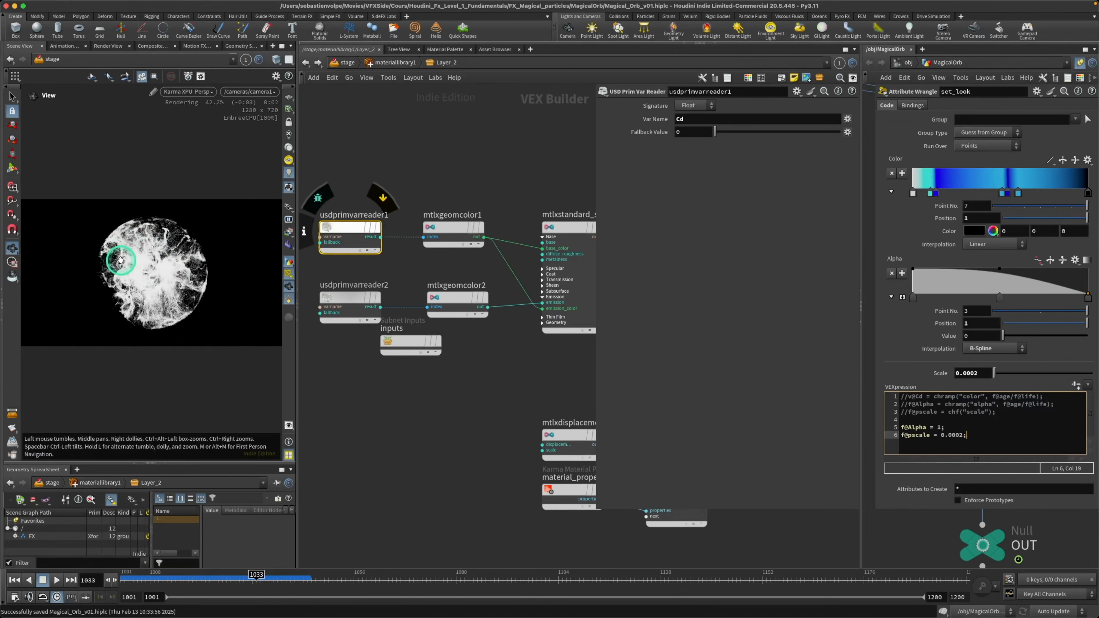
- Leave the camera view for a closer look at the orb and restart the Karma XPU viewport render
{"action": "scroll", "coordinate": [233, 238], "scroll_direction": "up", "scroll_amount": 10}
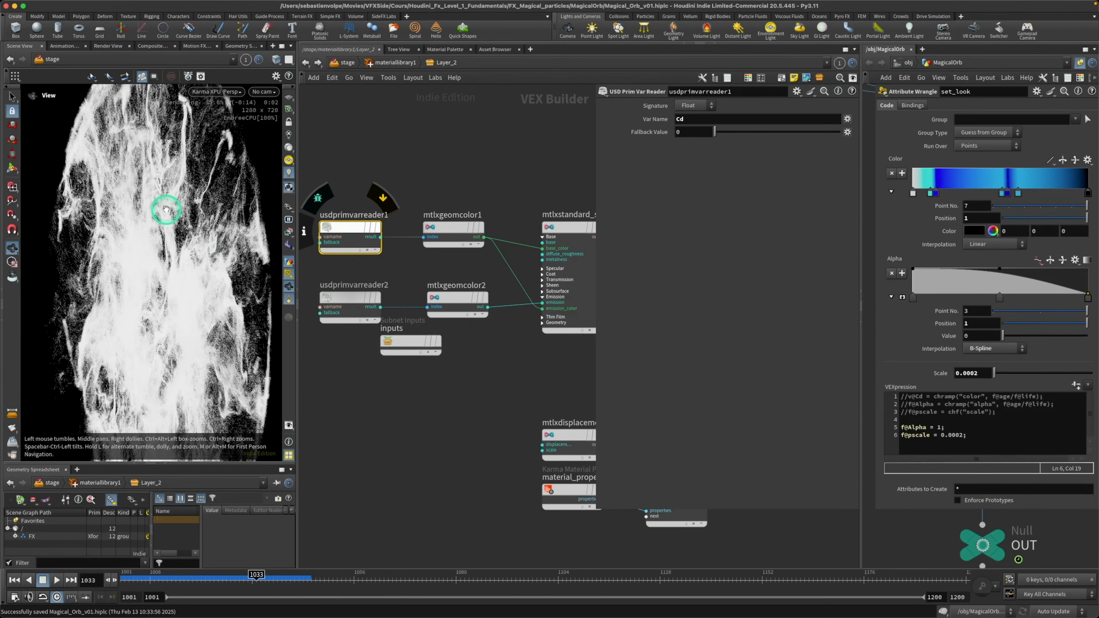
{"action": "left_click", "coordinate": [219, 92]}
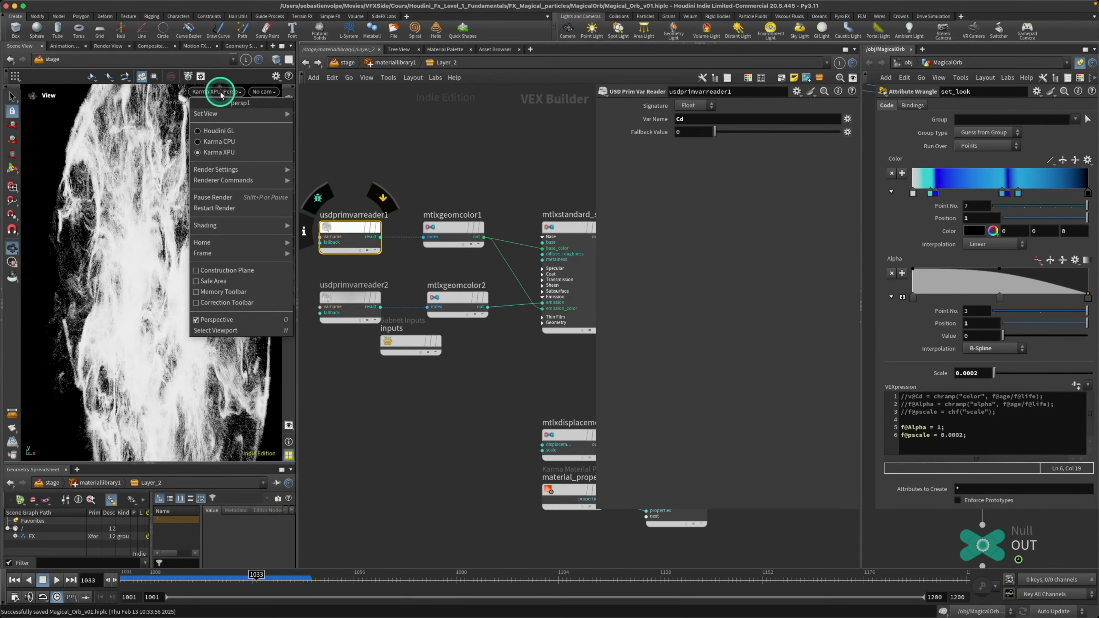
{"action": "left_click", "coordinate": [232, 209]}
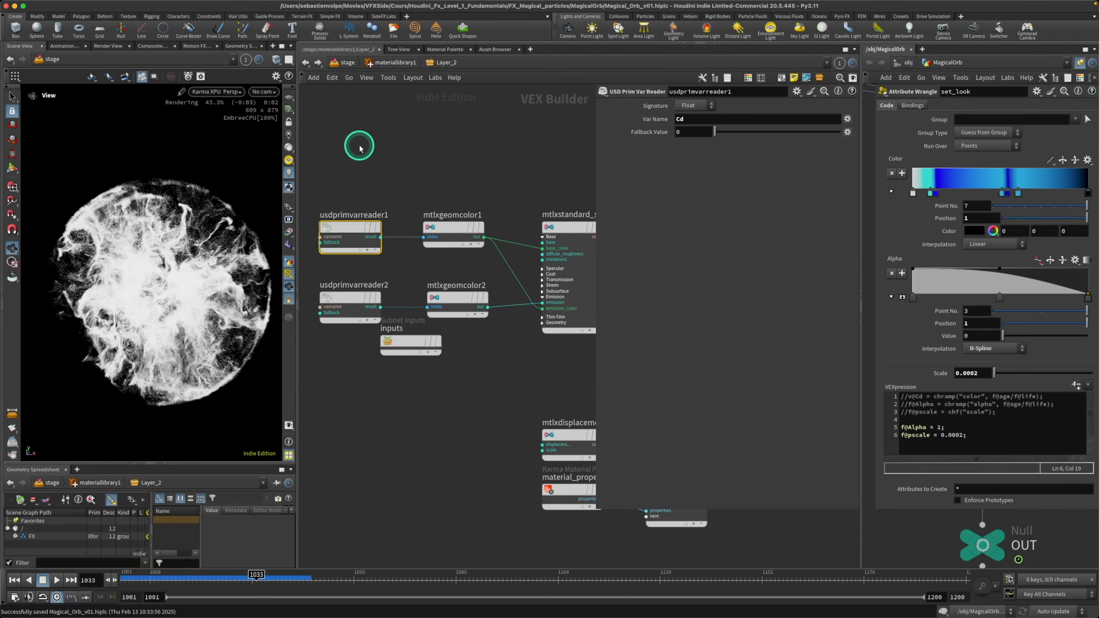
- Review the commented-out v@Cd color ramp line in set_look, including its f@age/f@life input
{"action": "key", "text": "h"}
{"action": "scroll", "coordinate": [422, 449], "scroll_direction": "down", "scroll_amount": 2}
{"action": "middle_click_drag", "start_coordinate": [422, 447], "coordinate": [419, 400]}
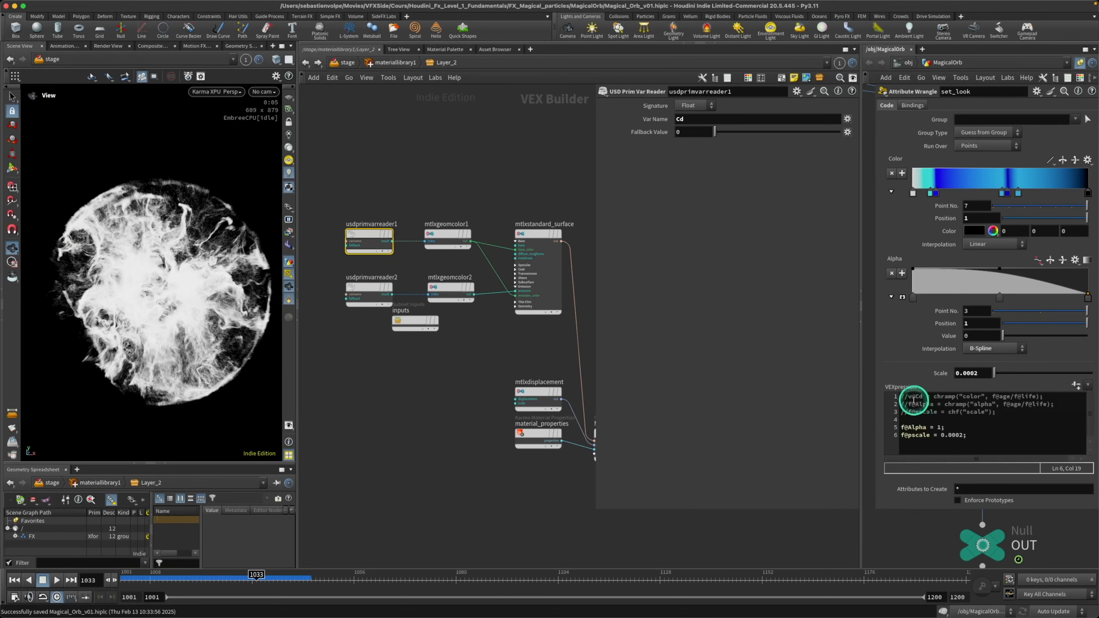
{"action": "left_click_drag", "start_coordinate": [937, 397], "coordinate": [979, 397]}
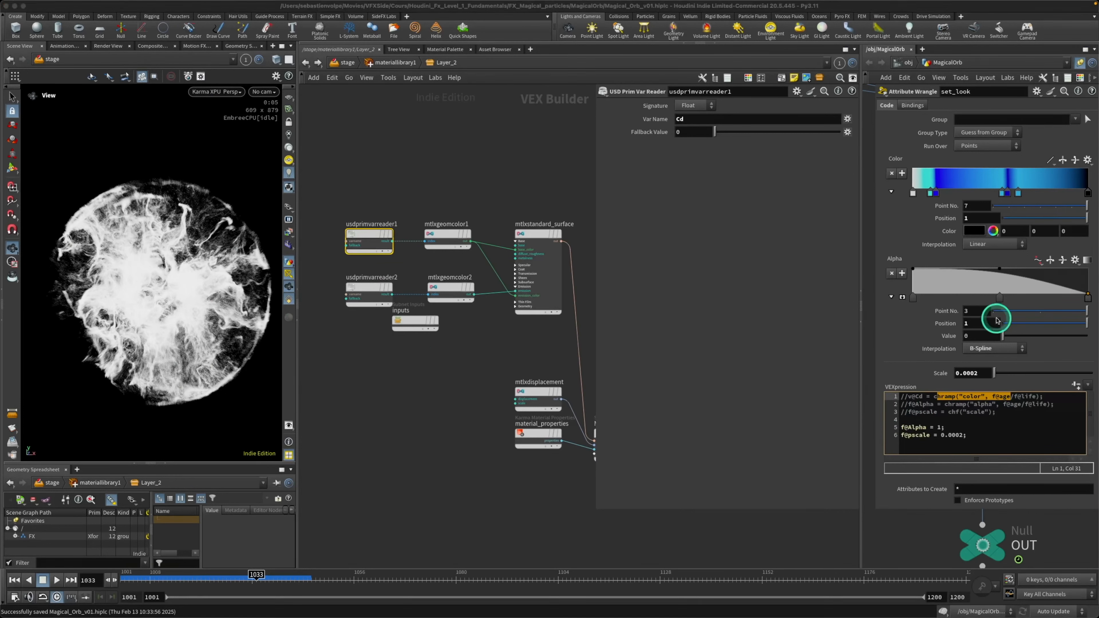
{"action": "left_click", "coordinate": [926, 403]}
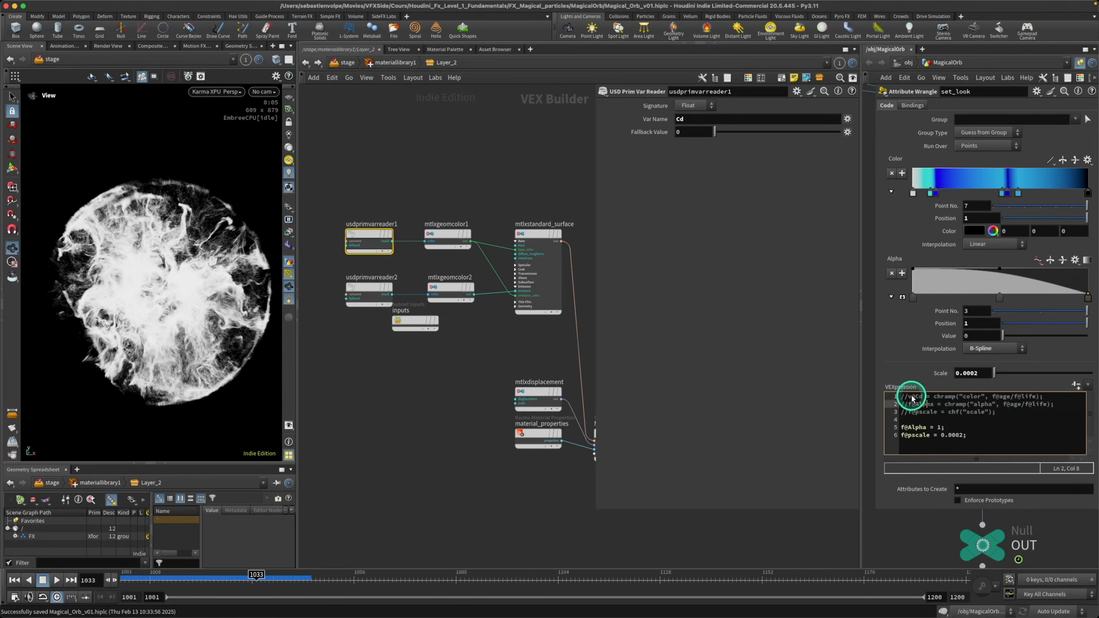
{"action": "left_click", "coordinate": [911, 398]}
{"action": "left_click_drag", "start_coordinate": [918, 396], "coordinate": [919, 396]}
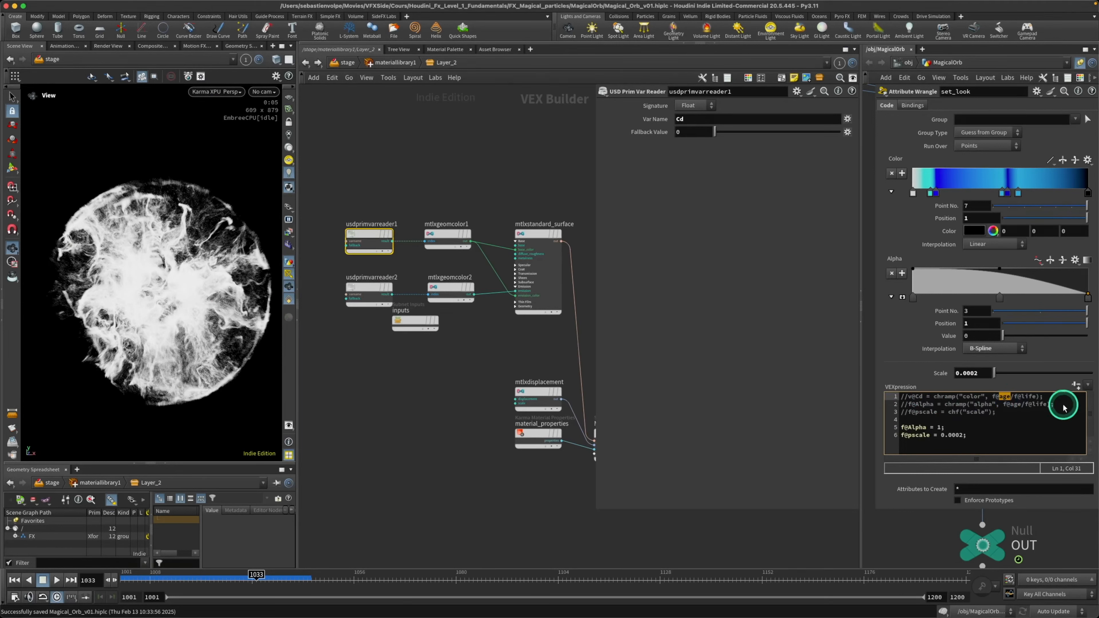
{"action": "left_click", "coordinate": [1031, 397]}
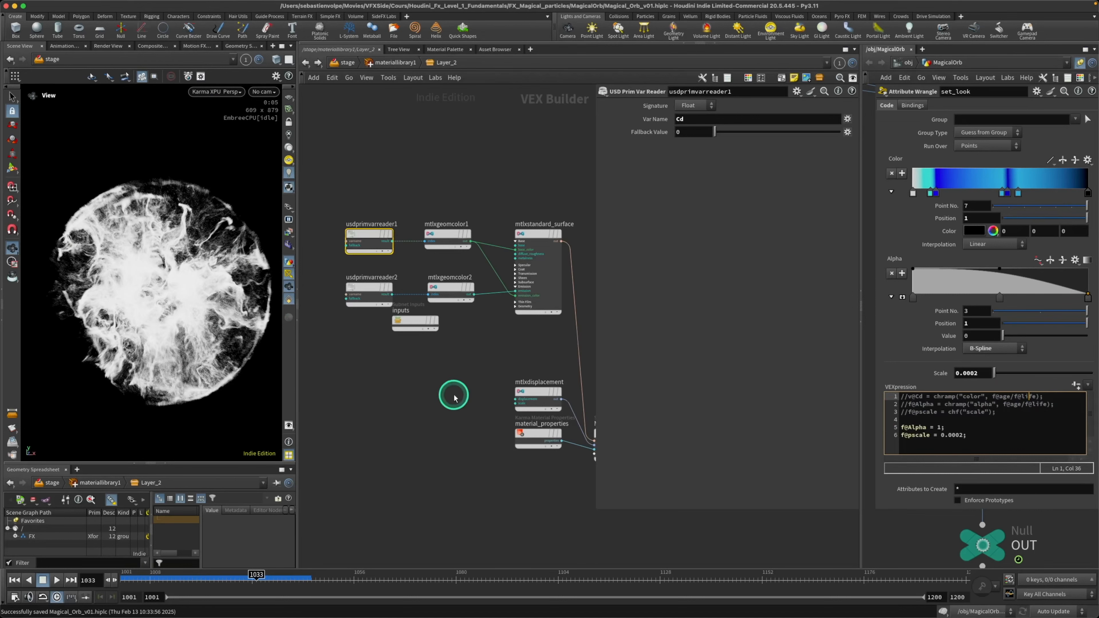
{"action": "scroll", "coordinate": [454, 393], "scroll_direction": "up", "scroll_amount": 5}
{"action": "scroll", "coordinate": [426, 360], "scroll_direction": "down", "scroll_amount": 6}
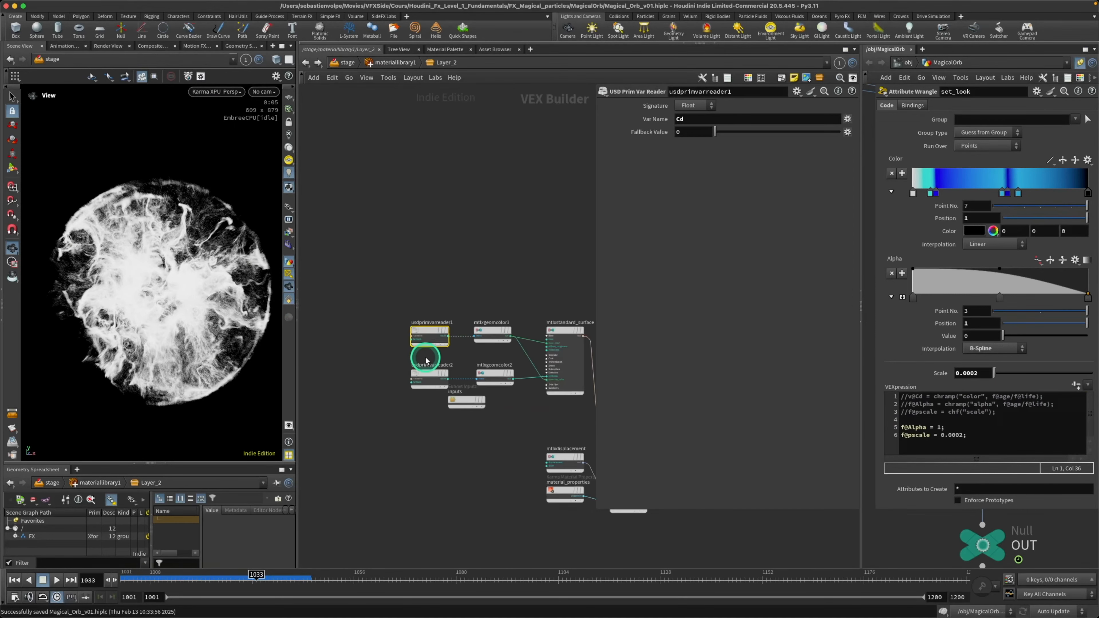
- Delete both usdprimvarreader and both mtlxgeomcolor nodes from Layer_2, and move the inputs node closer to mtlxdisplacement
{"action": "middle_click_drag", "start_coordinate": [430, 319], "coordinate": [361, 309]}
{"action": "left_click_drag", "start_coordinate": [367, 253], "coordinate": [504, 381]}
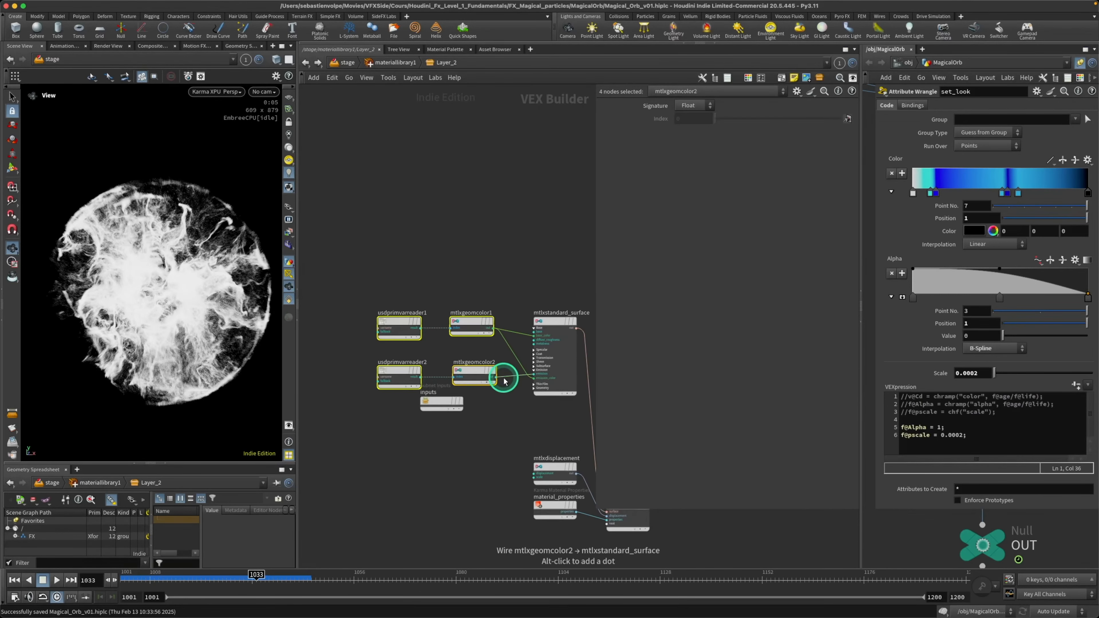
{"action": "key", "text": "Delete"}
{"action": "scroll", "coordinate": [467, 405], "scroll_direction": "up", "scroll_amount": 6}
{"action": "left_click_drag", "start_coordinate": [423, 425], "coordinate": [513, 460]}
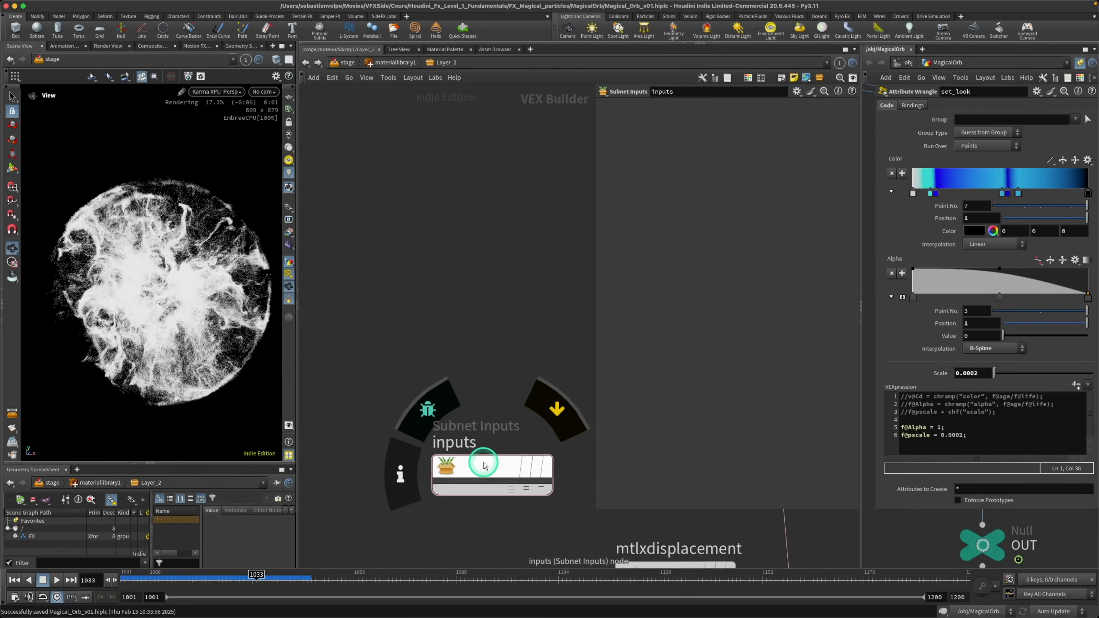
{"action": "middle_click_drag", "start_coordinate": [492, 491], "coordinate": [458, 250]}
{"action": "scroll", "coordinate": [469, 319], "scroll_direction": "down", "scroll_amount": 5}
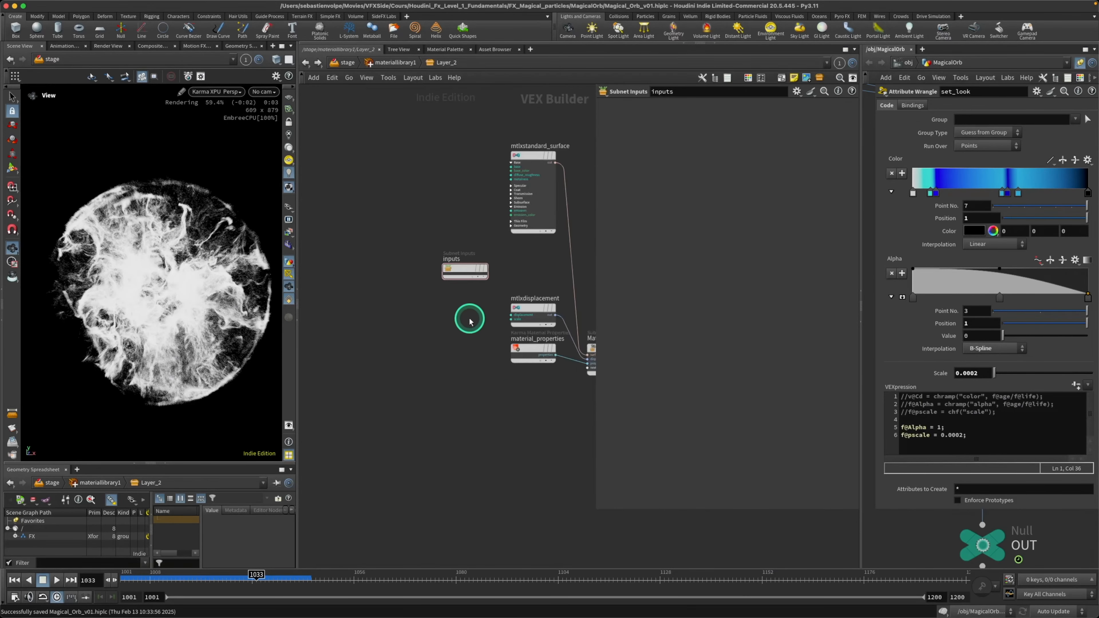
- Shift the inputs node slightly and add a USD Prim Var Reader in the empty area of Layer_2
{"action": "middle_click_drag", "start_coordinate": [469, 319], "coordinate": [513, 417]}
{"action": "left_click_drag", "start_coordinate": [508, 365], "coordinate": [537, 375]}
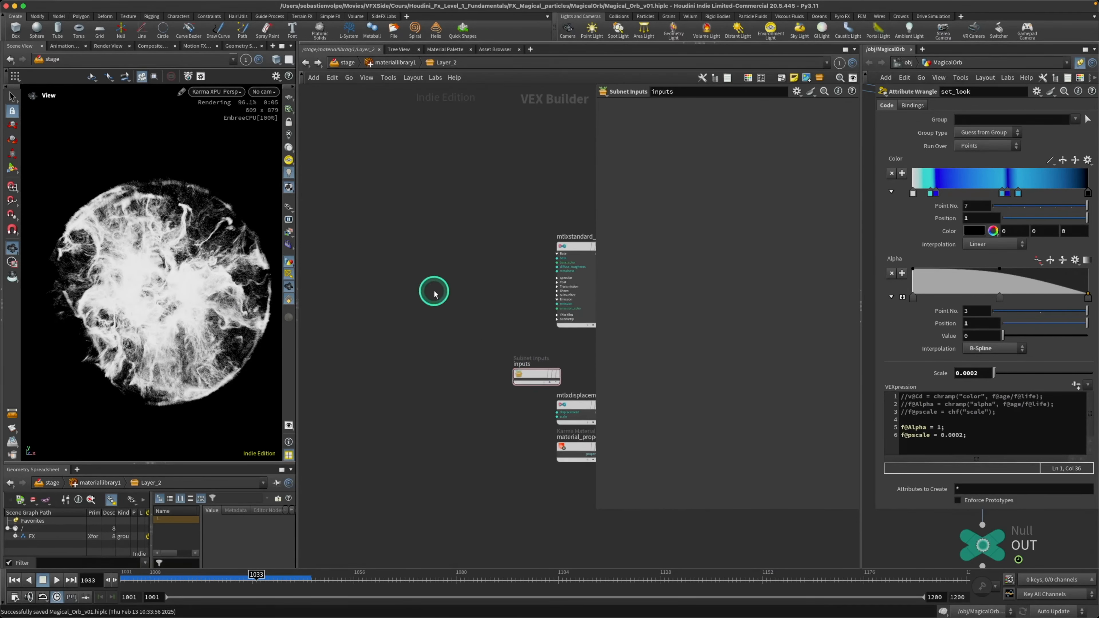
{"action": "middle_click_drag", "start_coordinate": [432, 292], "coordinate": [459, 317]}
{"action": "scroll", "coordinate": [411, 278], "scroll_direction": "up", "scroll_amount": 1}
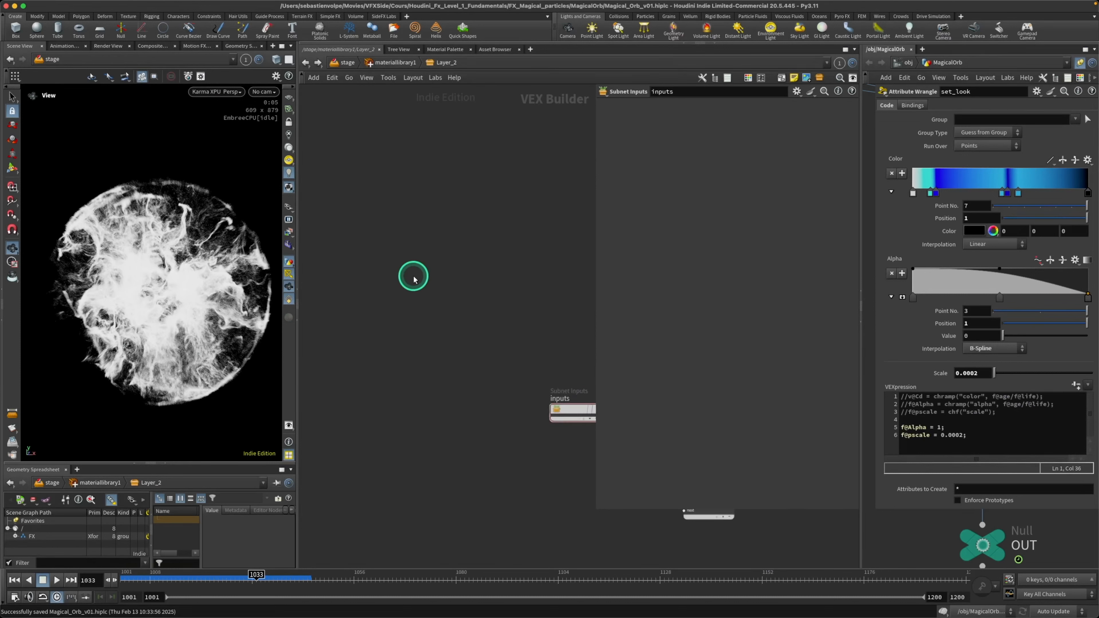
{"action": "key", "text": "Tab"}
{"action": "type", "text": "us"}
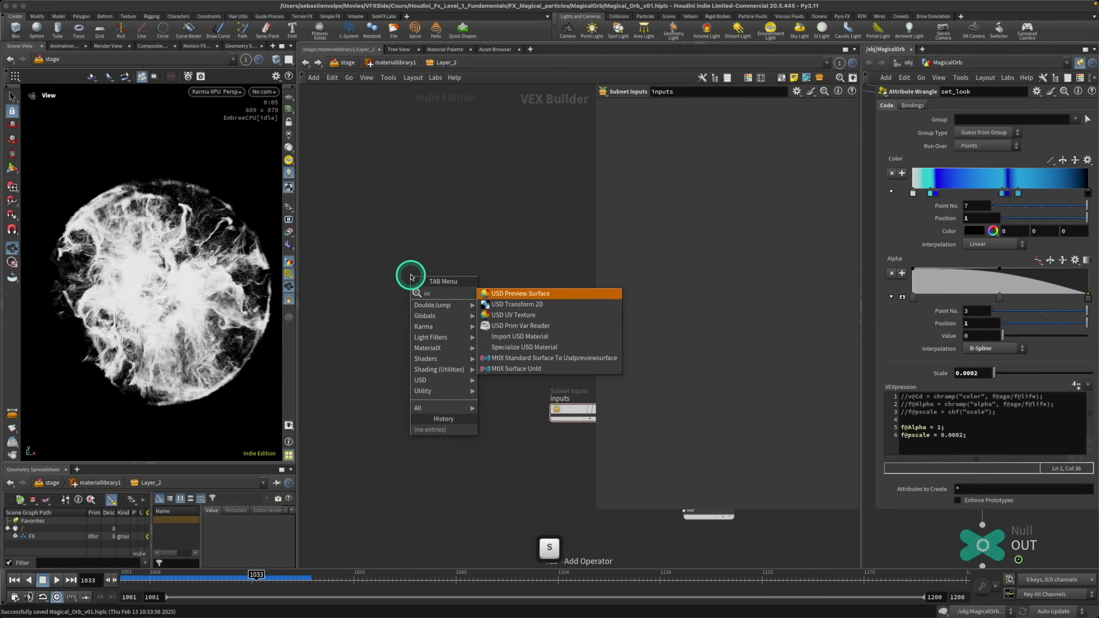
{"action": "type", "text": "p"}
{"action": "key", "text": "Down"}
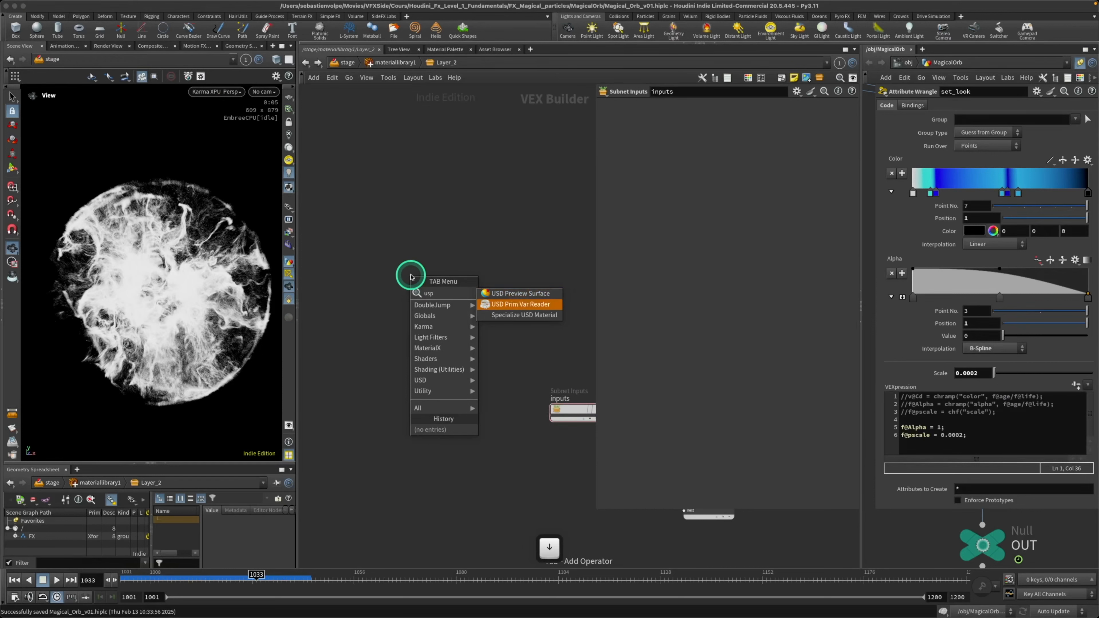
{"action": "key", "text": "Return"}
{"action": "left_click", "coordinate": [413, 279]}
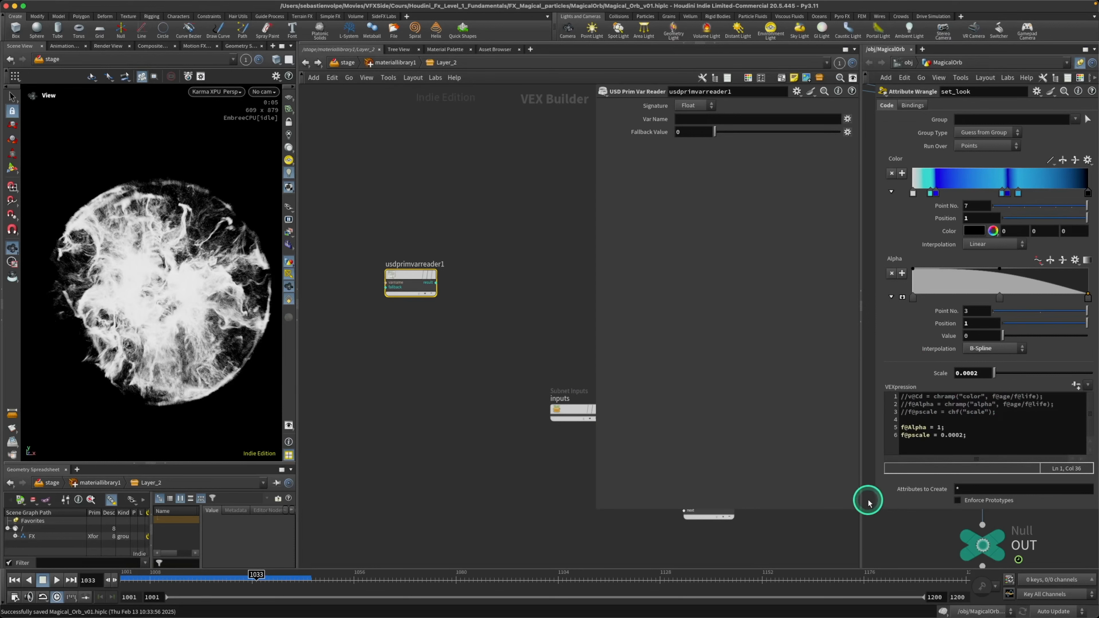
- Check which point attributes the MagicalOrb_pts file cache carries in the MagicalOrb geometry network
{"action": "left_click_drag", "start_coordinate": [859, 498], "coordinate": [582, 474]}
{"action": "scroll", "coordinate": [709, 461], "scroll_direction": "down", "scroll_amount": 10}
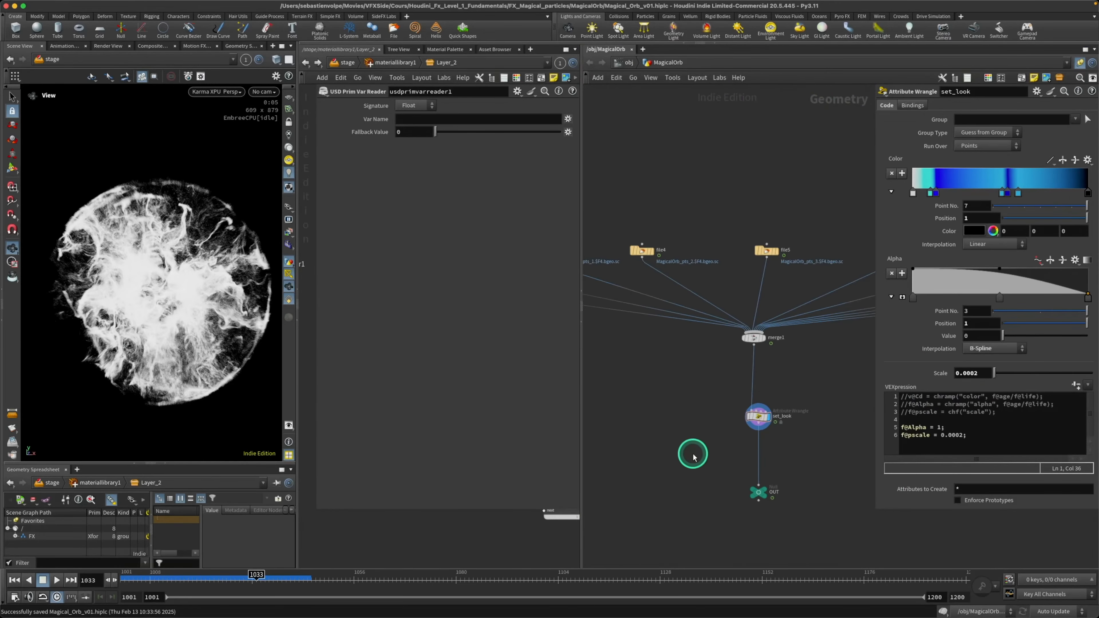
{"action": "scroll", "coordinate": [775, 392], "scroll_direction": "up", "scroll_amount": 5}
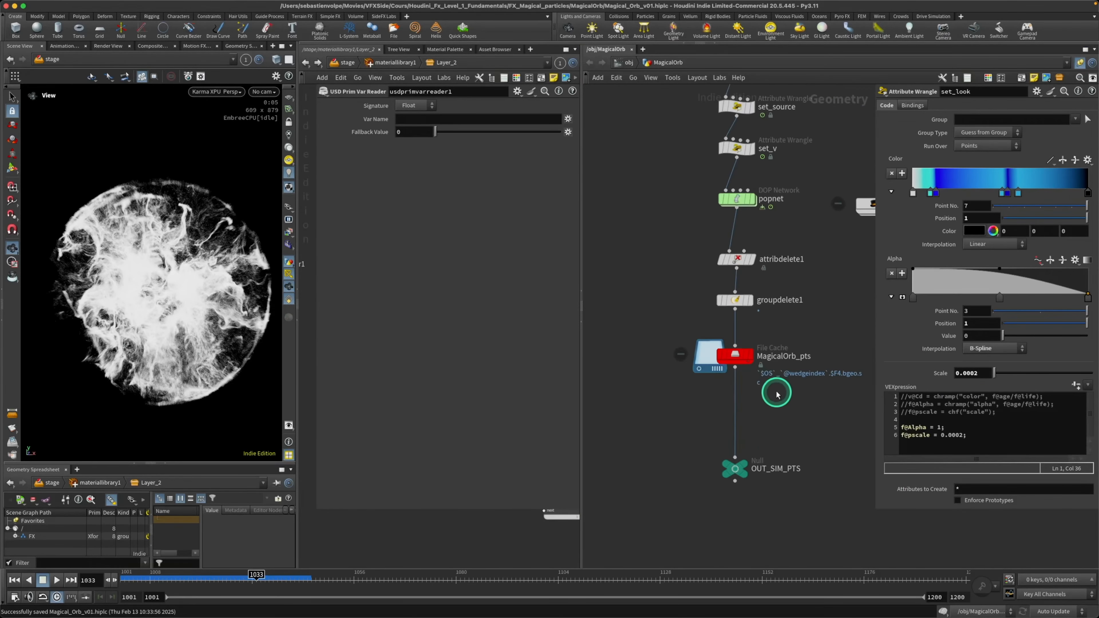
{"action": "mouse_move", "coordinate": [738, 363]}
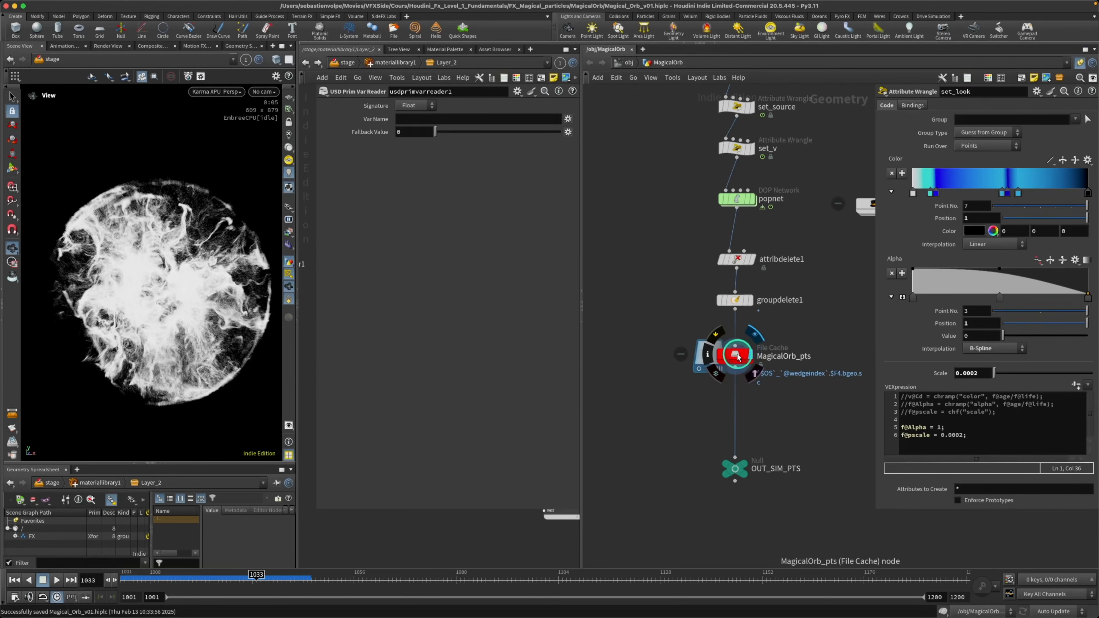
{"action": "left_click", "coordinate": [740, 356]}
{"action": "left_click", "coordinate": [709, 355]}
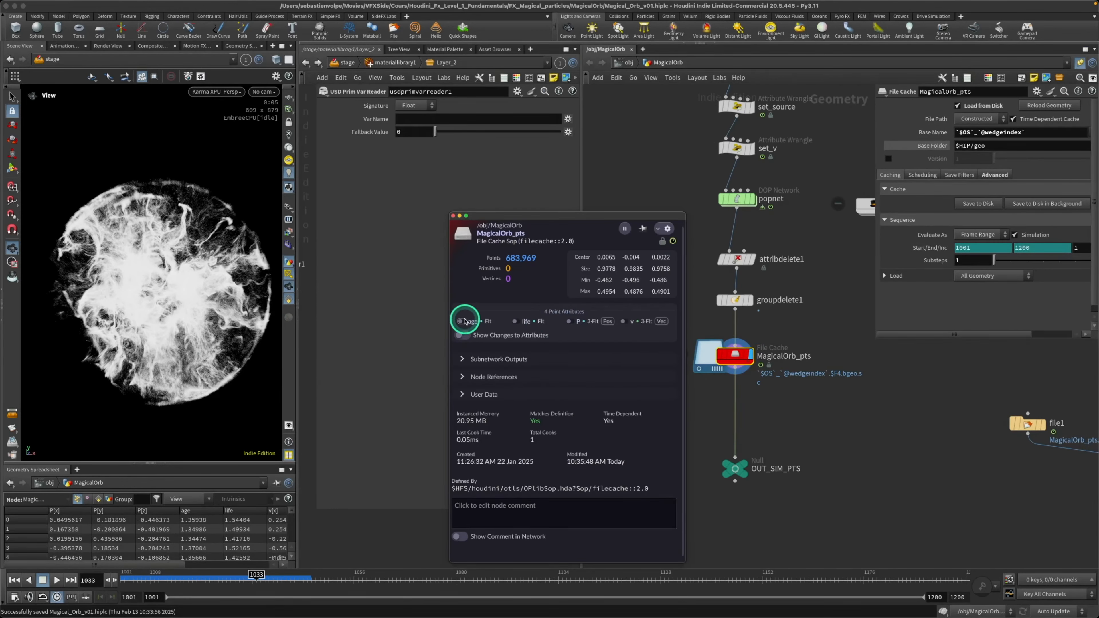
{"action": "left_click", "coordinate": [454, 216]}
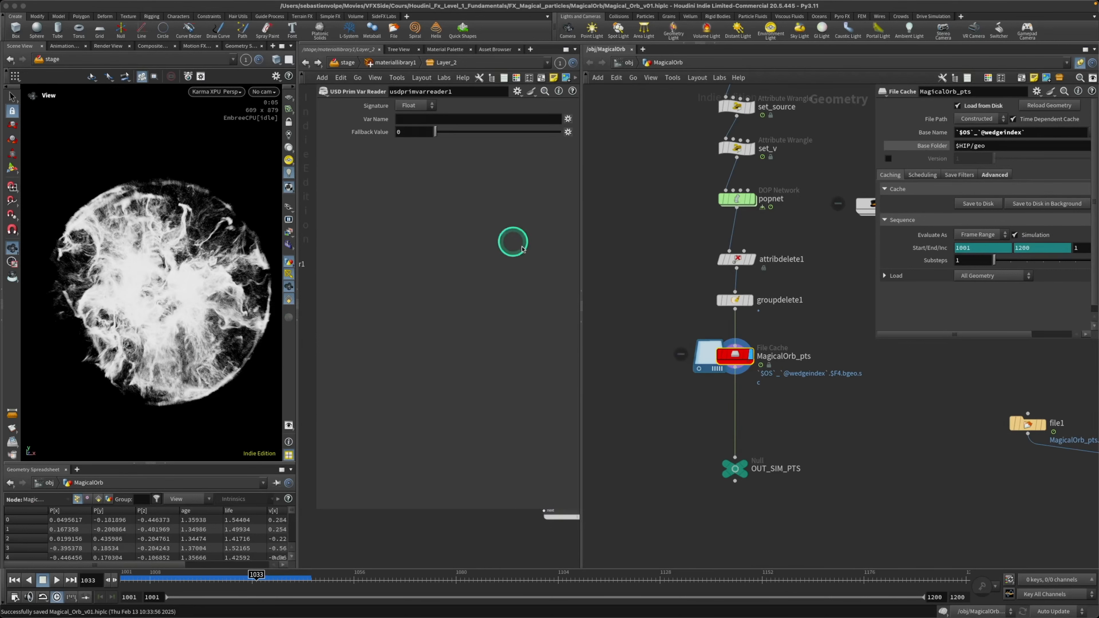
- Widen the Layer_2 network view again and bring back the set_look wrangle's parameters
{"action": "left_click_drag", "start_coordinate": [584, 375], "coordinate": [906, 418]}
{"action": "middle_click_drag", "start_coordinate": [907, 418], "coordinate": [1025, 459]}
{"action": "middle_click_drag", "start_coordinate": [855, 431], "coordinate": [1041, 489]}
{"action": "mouse_move", "coordinate": [911, 465]}
{"action": "middle_mouse_down"}
{"action": "mouse_move", "coordinate": [986, 481]}
{"action": "mouse_move", "coordinate": [994, 471]}
{"action": "middle_mouse_up"}
{"action": "left_click", "coordinate": [963, 477]}
{"action": "middle_click_drag", "start_coordinate": [932, 498], "coordinate": [968, 539]}
{"action": "scroll", "coordinate": [968, 539], "scroll_direction": "up", "scroll_amount": 5}
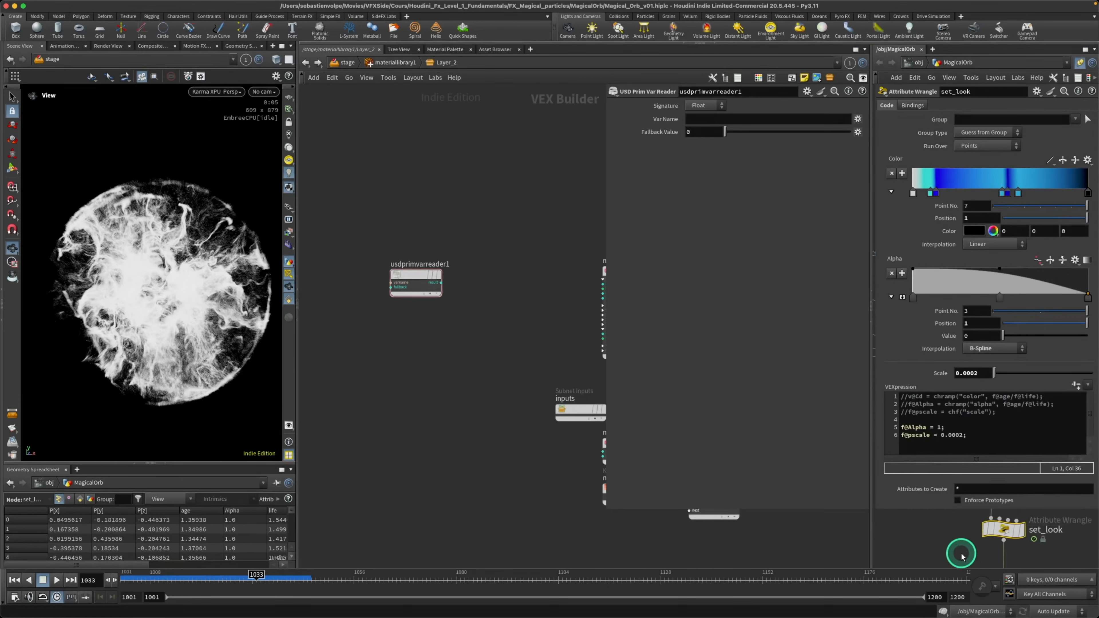
- Set the Var Name of usdprimvarreader1 to age
{"action": "middle_click_drag", "start_coordinate": [458, 254], "coordinate": [468, 300]}
{"action": "left_click", "coordinate": [422, 339]}
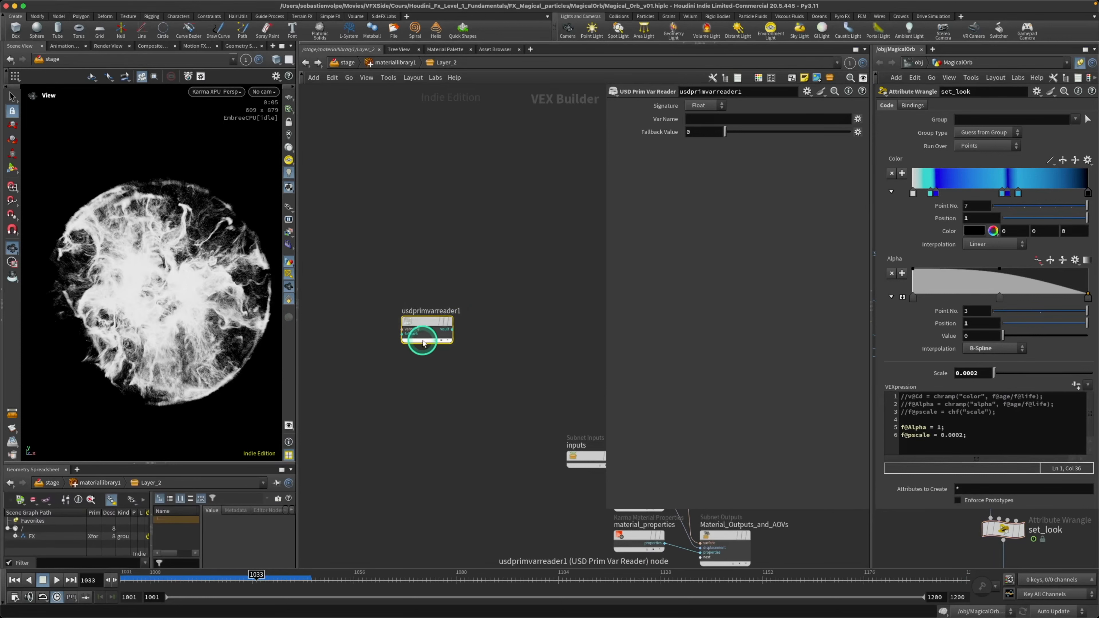
{"action": "scroll", "coordinate": [422, 340], "scroll_direction": "up", "scroll_amount": 5}
{"action": "left_click", "coordinate": [719, 120]}
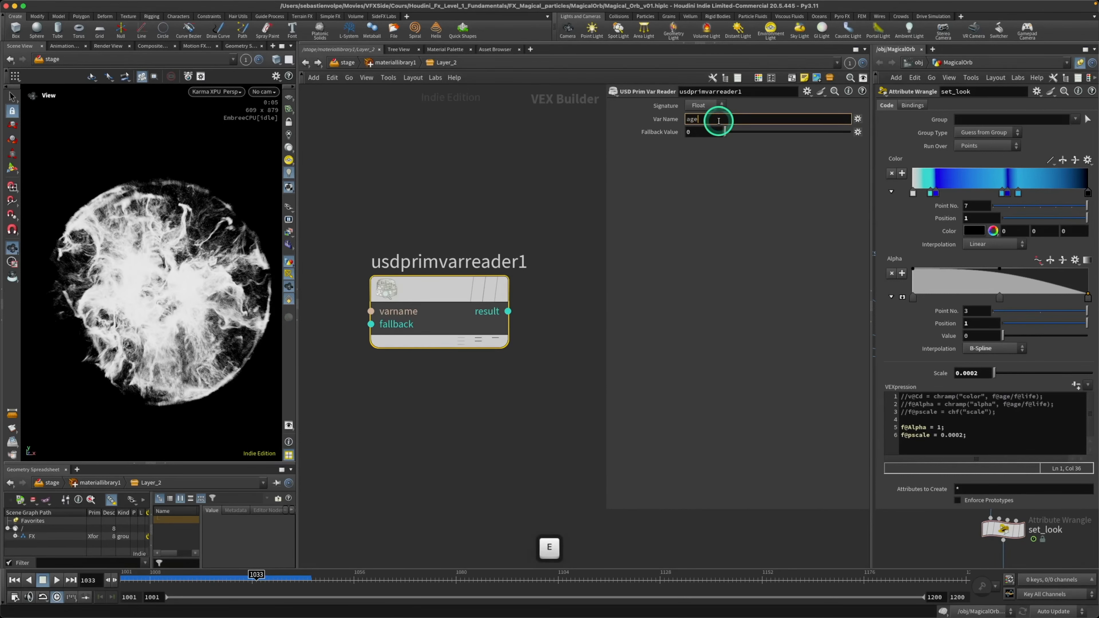
{"action": "middle_click_drag", "start_coordinate": [521, 370], "coordinate": [518, 338]}
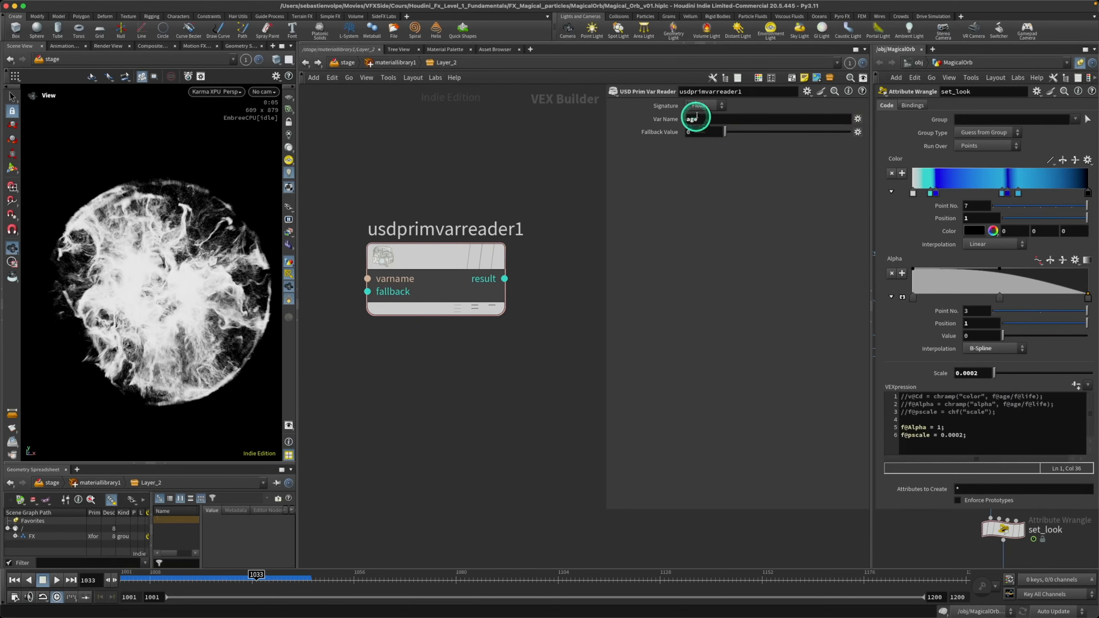
- Duplicate the age primvar reader below the original and set the copy's Var Name to life
{"action": "left_click_drag", "start_coordinate": [441, 255], "coordinate": [435, 413], "text": "alt"}
{"action": "middle_click_drag", "start_coordinate": [470, 418], "coordinate": [442, 339]}
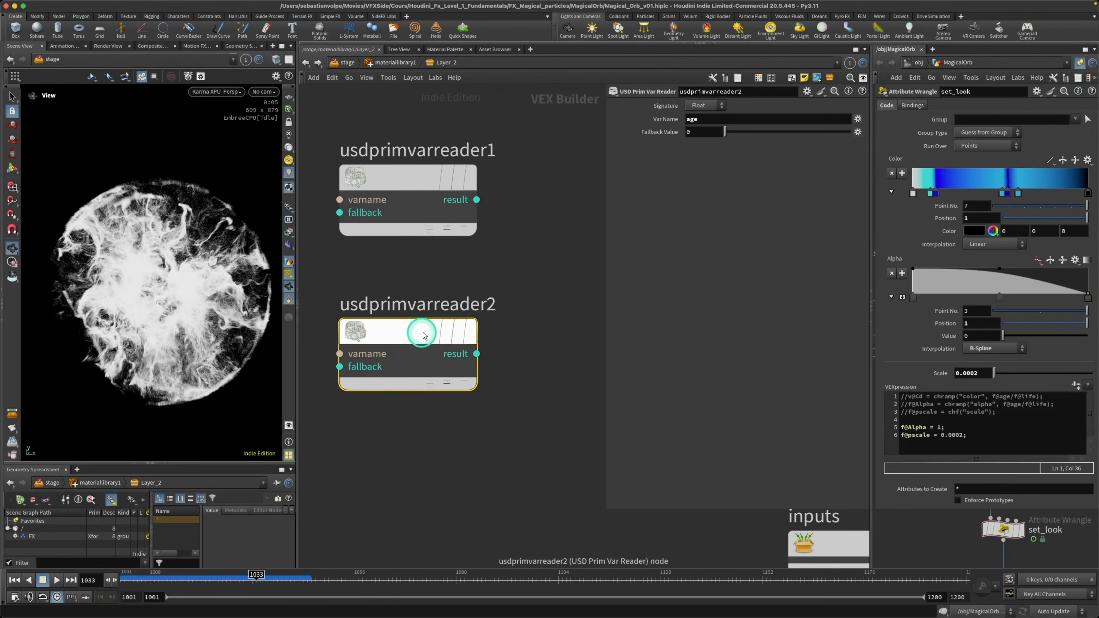
{"action": "left_click", "coordinate": [705, 124]}
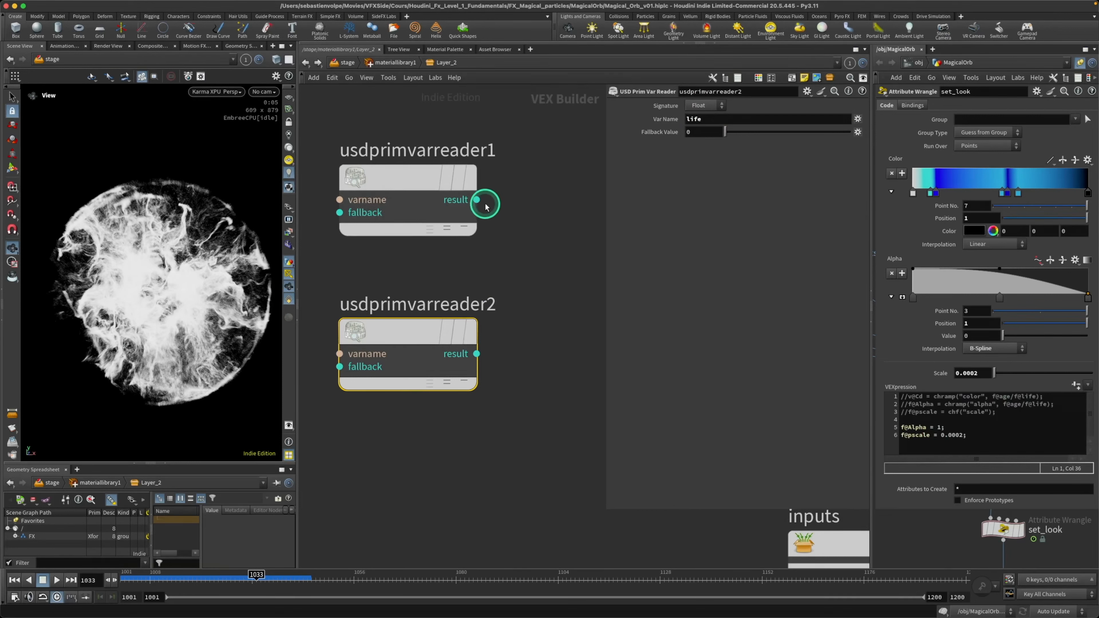
- Add a MtlX Divide node with the age reader's result connected to its first input
{"action": "middle_click_drag", "start_coordinate": [533, 265], "coordinate": [427, 265]}
{"action": "left_click", "coordinate": [373, 198]}
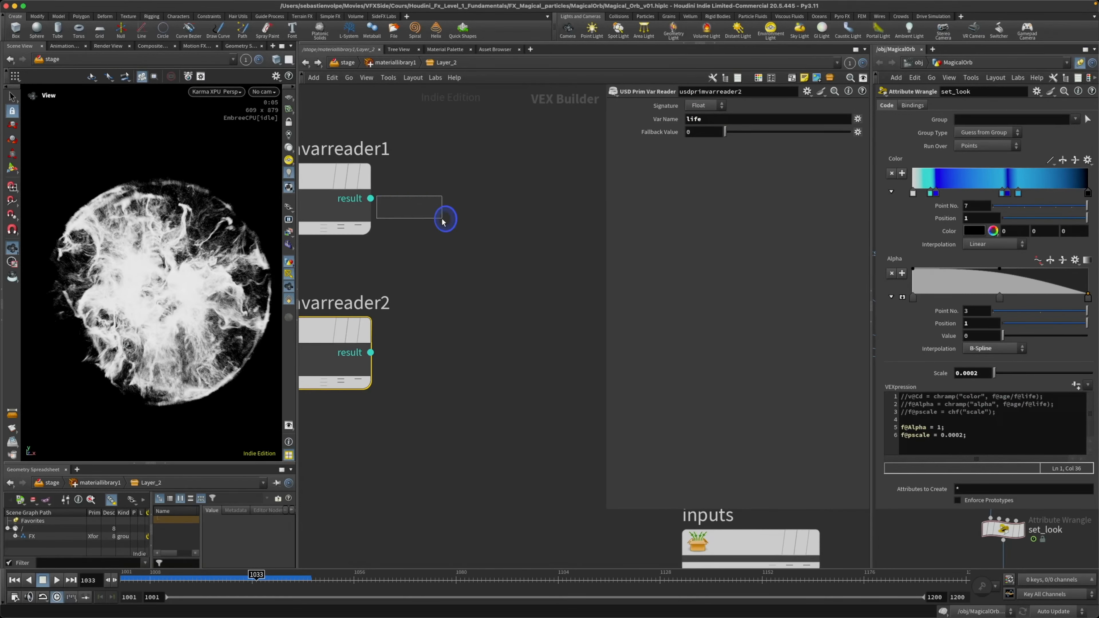
{"action": "key", "text": "Tab"}
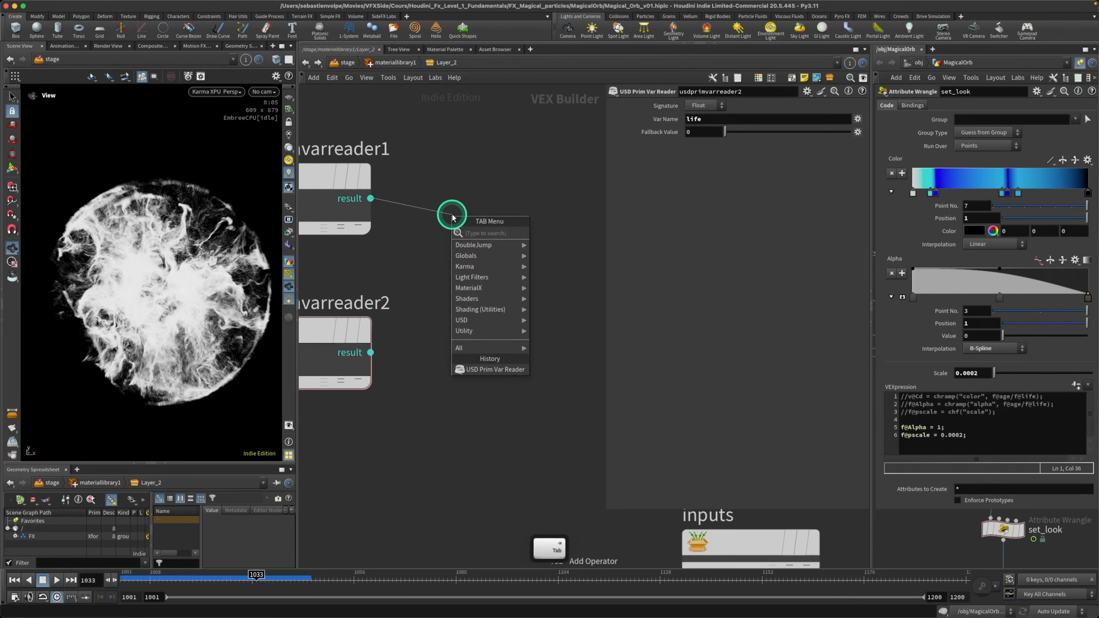
{"action": "type", "text": "di"}
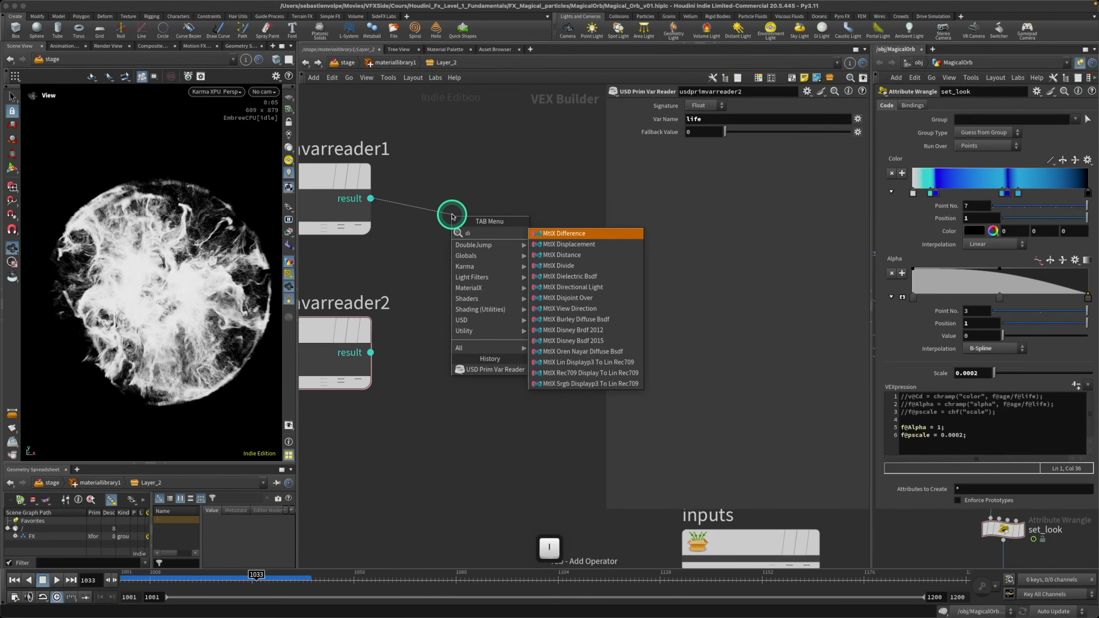
{"action": "type", "text": "v"}
{"action": "key", "text": "Return"}
{"action": "left_click", "coordinate": [451, 214]}
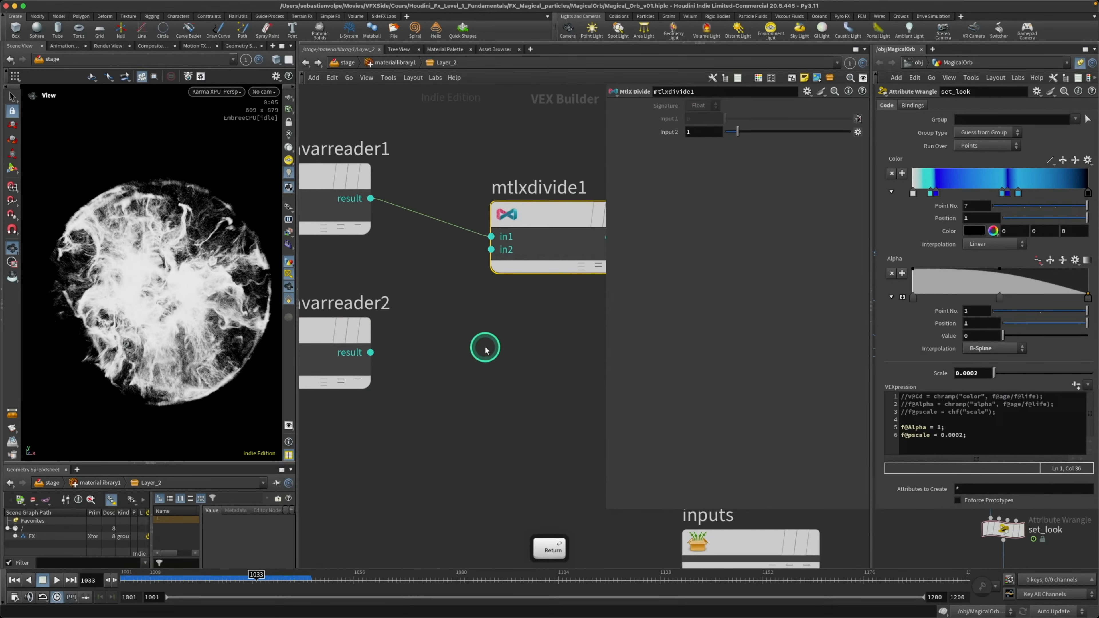
- Connect the life reader's result to in2 of mtlxdivide1 and tidy the positions of the reader and divide nodes
{"action": "scroll", "coordinate": [491, 363], "scroll_direction": "down", "scroll_amount": 3}
{"action": "scroll", "coordinate": [491, 364], "scroll_direction": "down", "scroll_amount": 2}
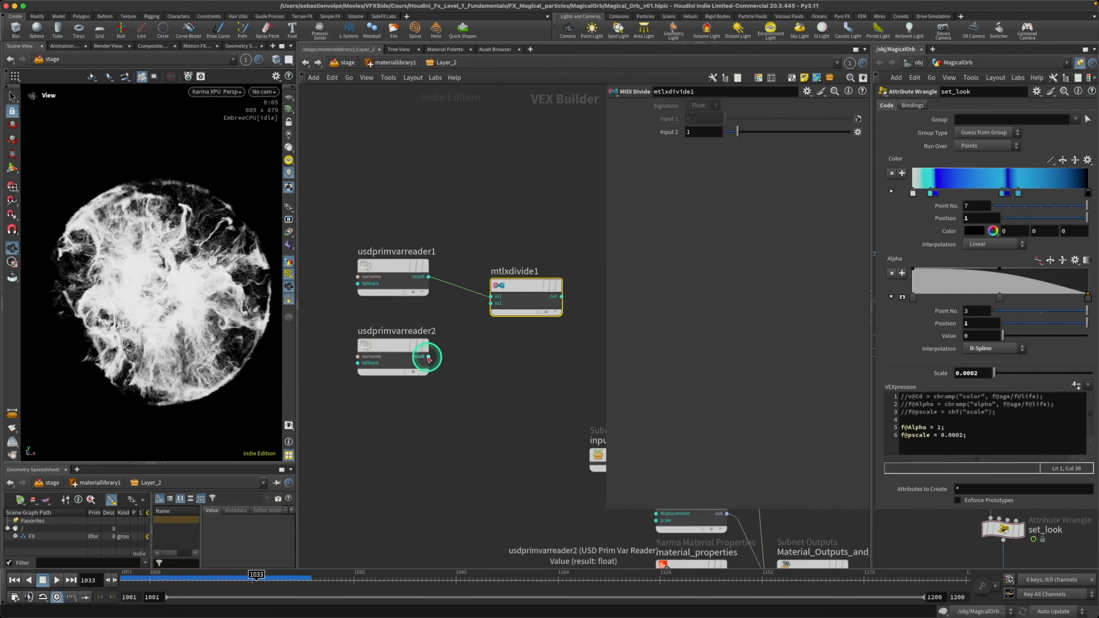
{"action": "left_click_drag", "start_coordinate": [428, 356], "coordinate": [491, 303]}
{"action": "left_click_drag", "start_coordinate": [398, 348], "coordinate": [398, 336]}
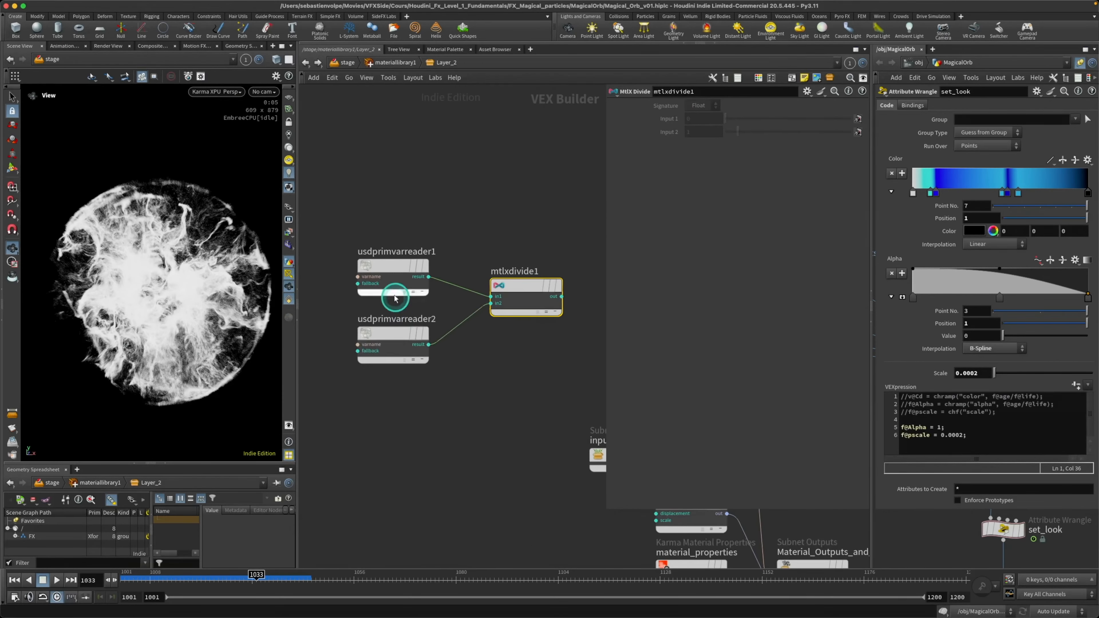
{"action": "left_click", "coordinate": [392, 265]}
{"action": "left_click", "coordinate": [388, 333]}
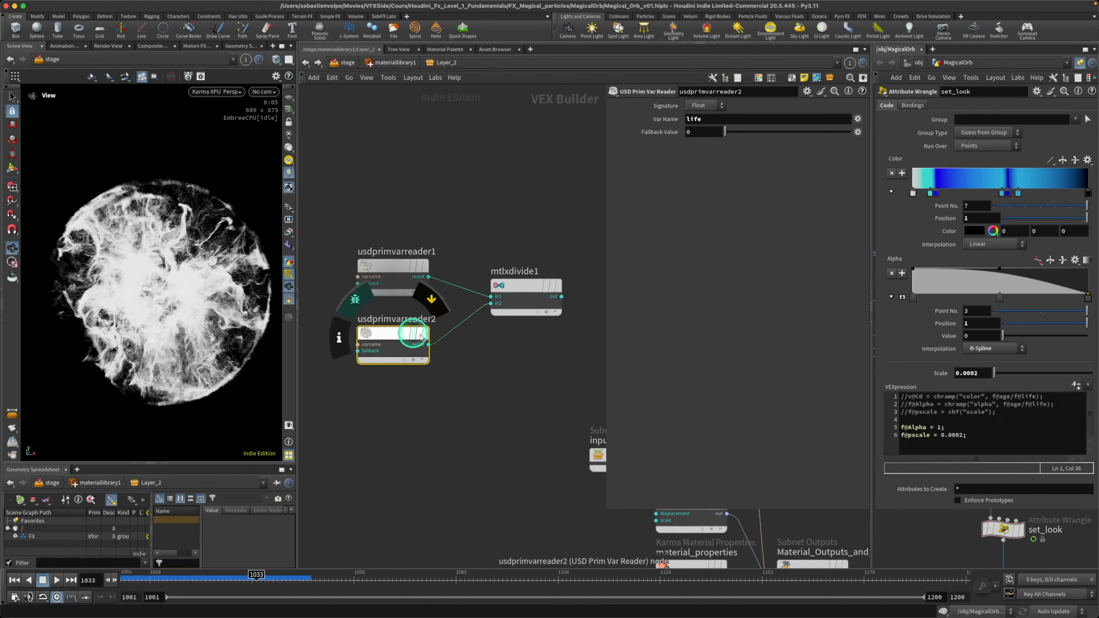
{"action": "middle_click_drag", "start_coordinate": [504, 347], "coordinate": [456, 383]}
{"action": "left_click_drag", "start_coordinate": [470, 319], "coordinate": [461, 341]}
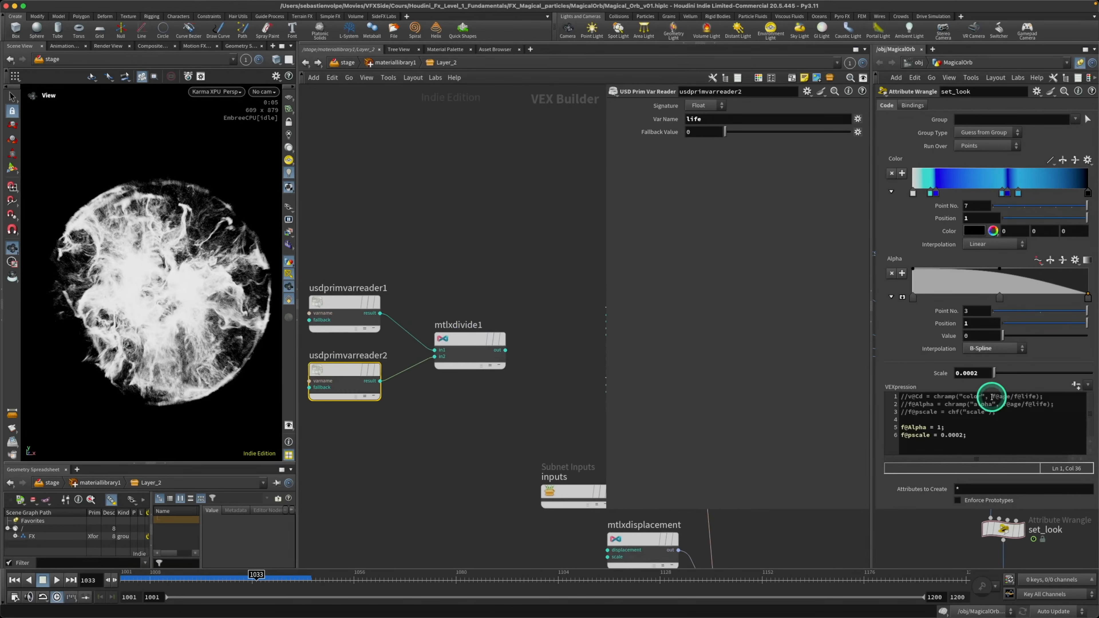
- Highlight f@age/f@life in set_look's color ramp line and move both readers and mtlxdivide1 farther from mtlxstandard_surface
{"action": "left_click_drag", "start_coordinate": [992, 397], "coordinate": [1023, 397]}
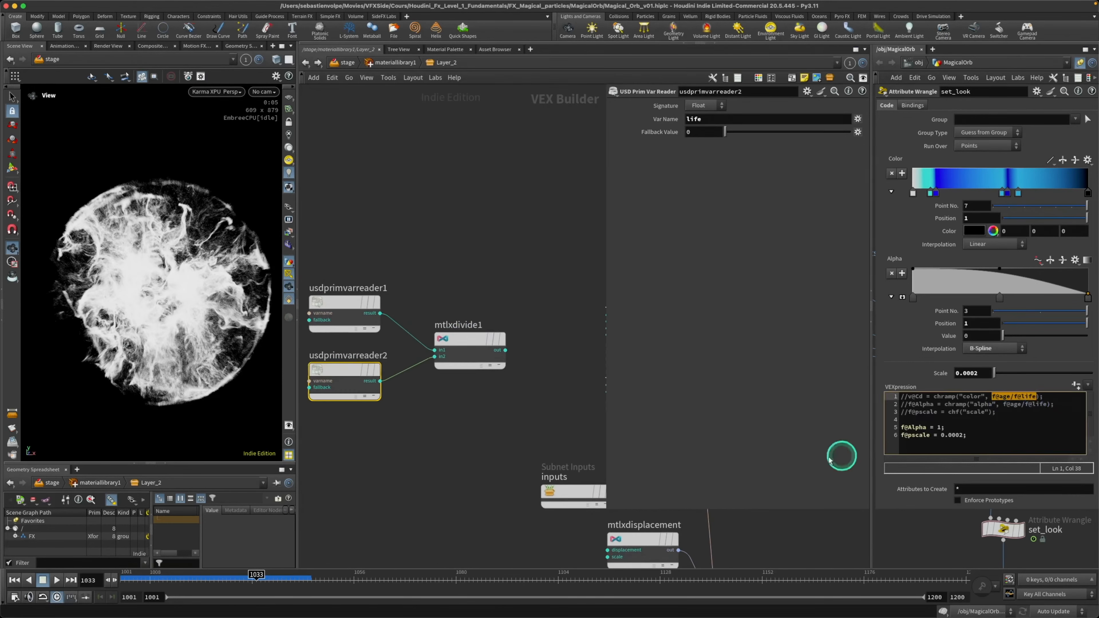
{"action": "left_click", "coordinate": [493, 425]}
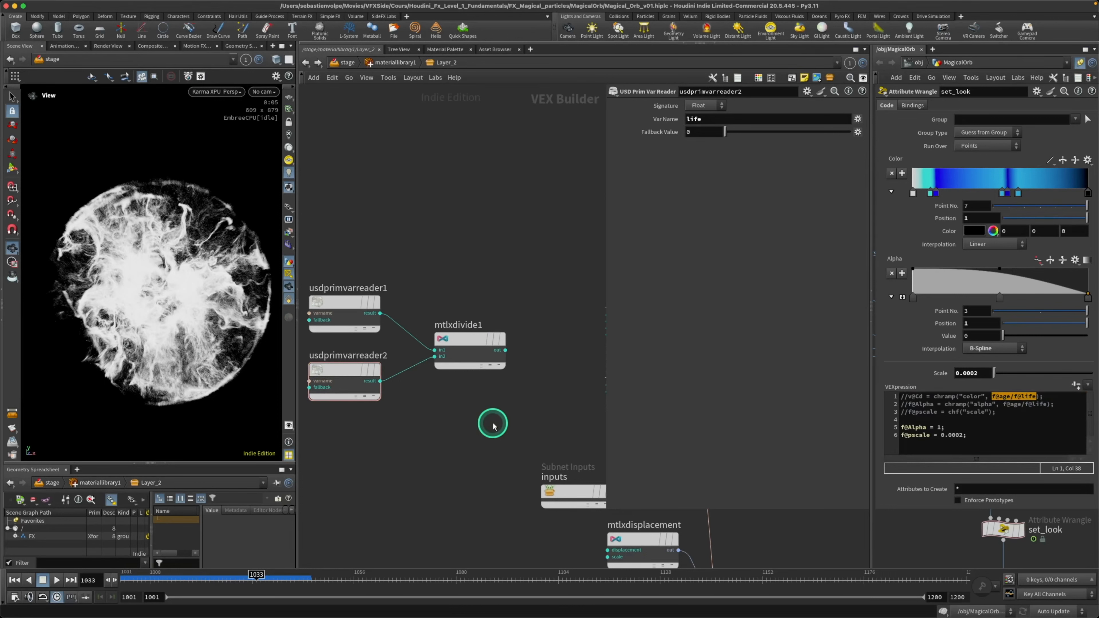
{"action": "scroll", "coordinate": [527, 398], "scroll_direction": "down", "scroll_amount": 2}
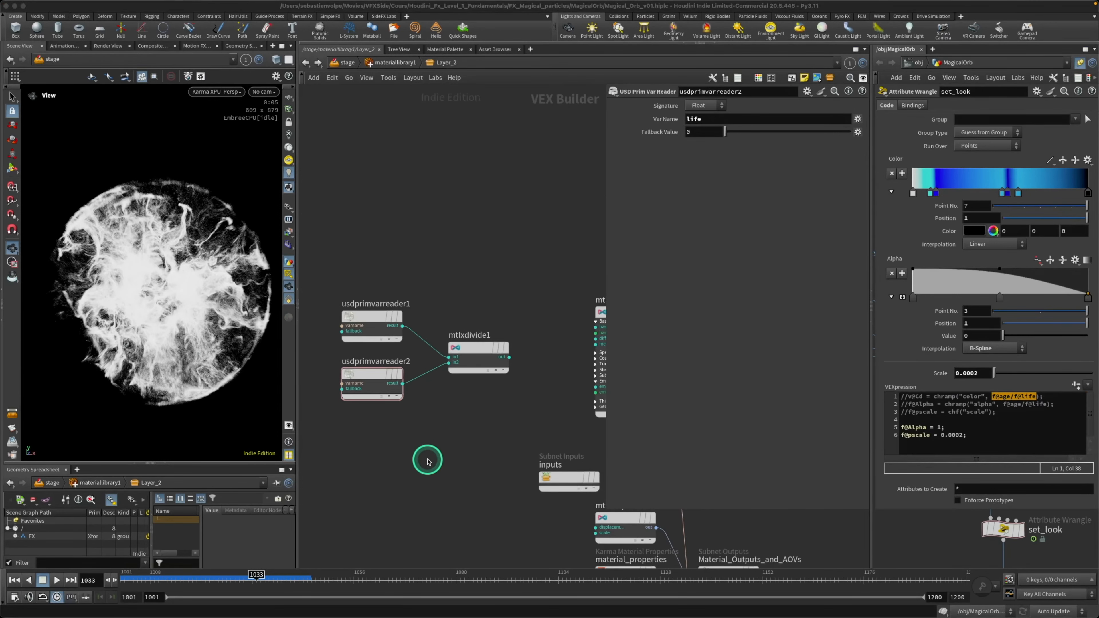
{"action": "scroll", "coordinate": [426, 458], "scroll_direction": "down", "scroll_amount": 1}
{"action": "left_click_drag", "start_coordinate": [519, 321], "coordinate": [372, 409]}
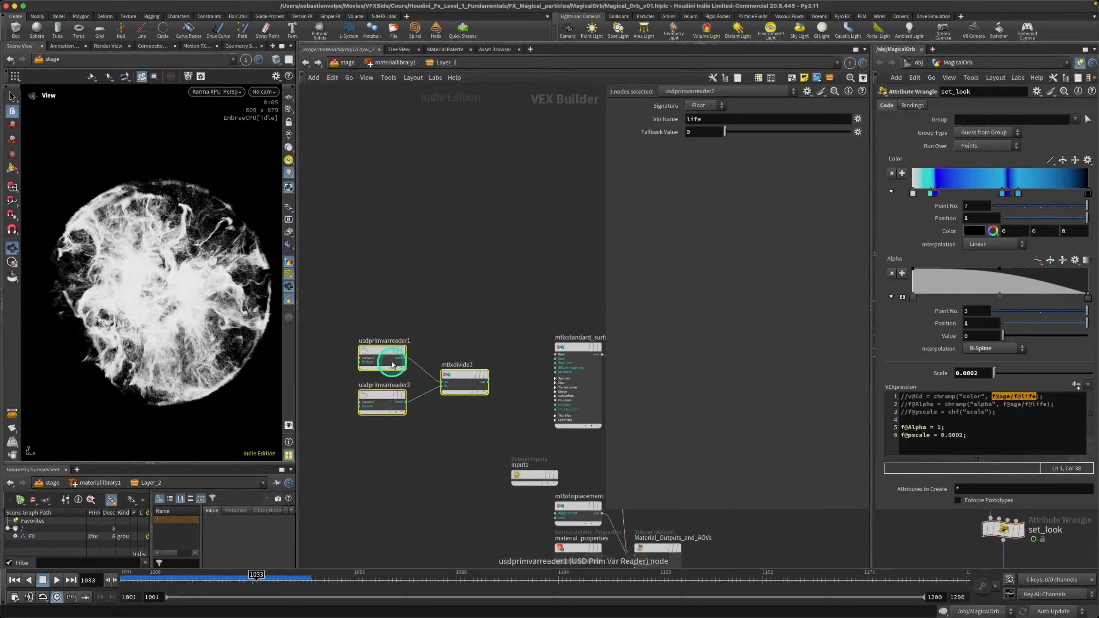
{"action": "left_click_drag", "start_coordinate": [486, 378], "coordinate": [419, 370]}
- Add a Karma Ramp Parameter fed by mtlxdivide1's output and place it just beside the divide node
{"action": "left_click", "coordinate": [421, 372]}
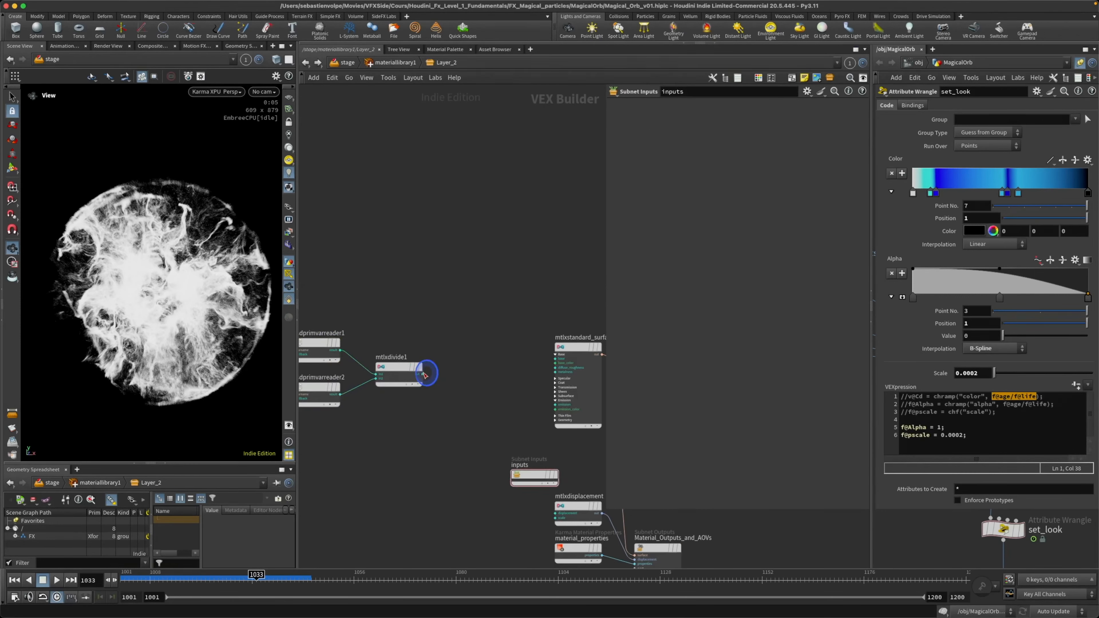
{"action": "key", "text": "Tab"}
{"action": "type", "text": "ramp"}
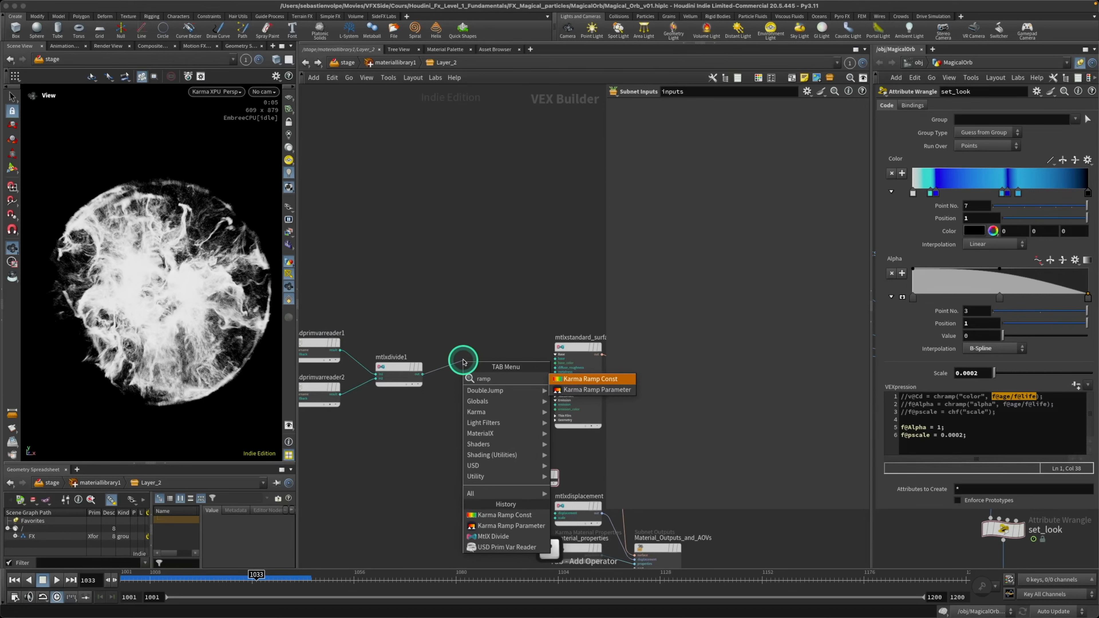
{"action": "key", "text": "Down"}
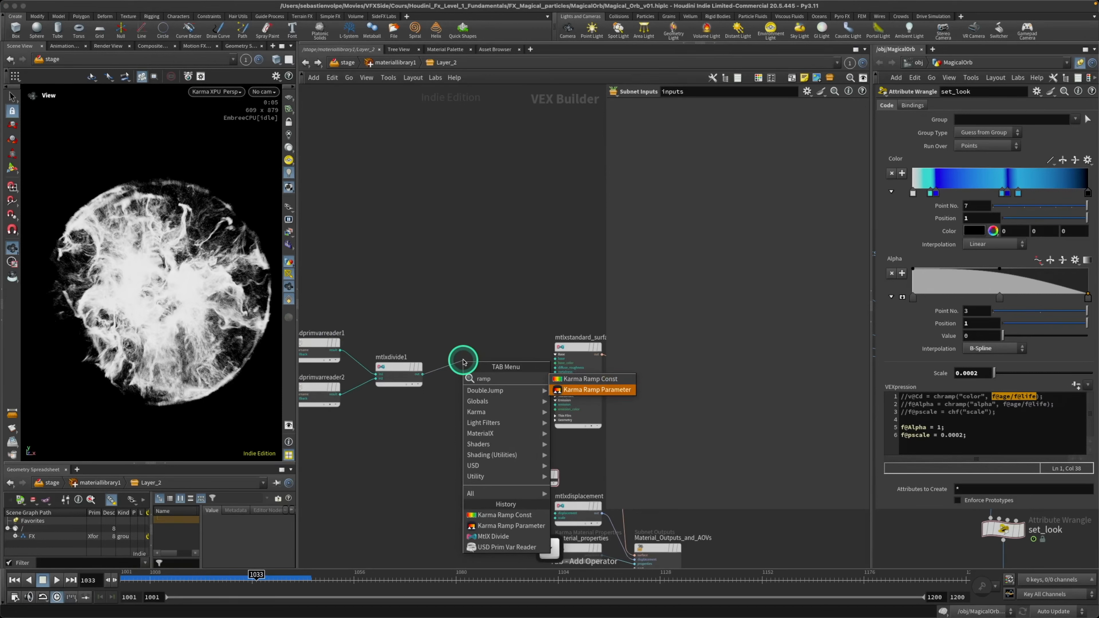
{"action": "key", "text": "Return"}
{"action": "left_click", "coordinate": [460, 362]}
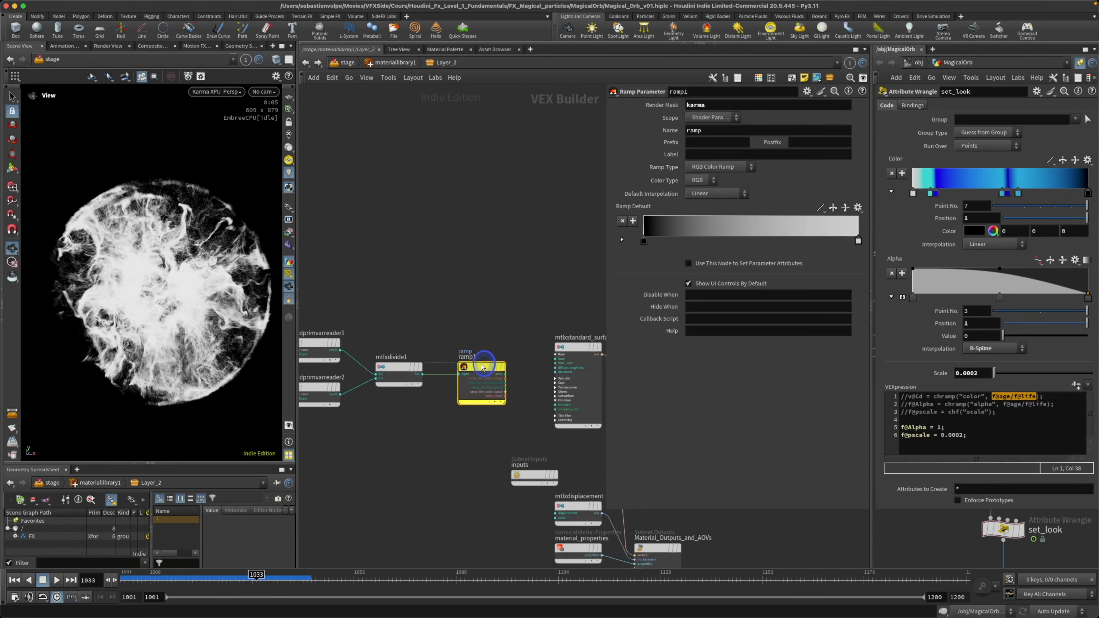
{"action": "left_click_drag", "start_coordinate": [484, 368], "coordinate": [468, 367]}
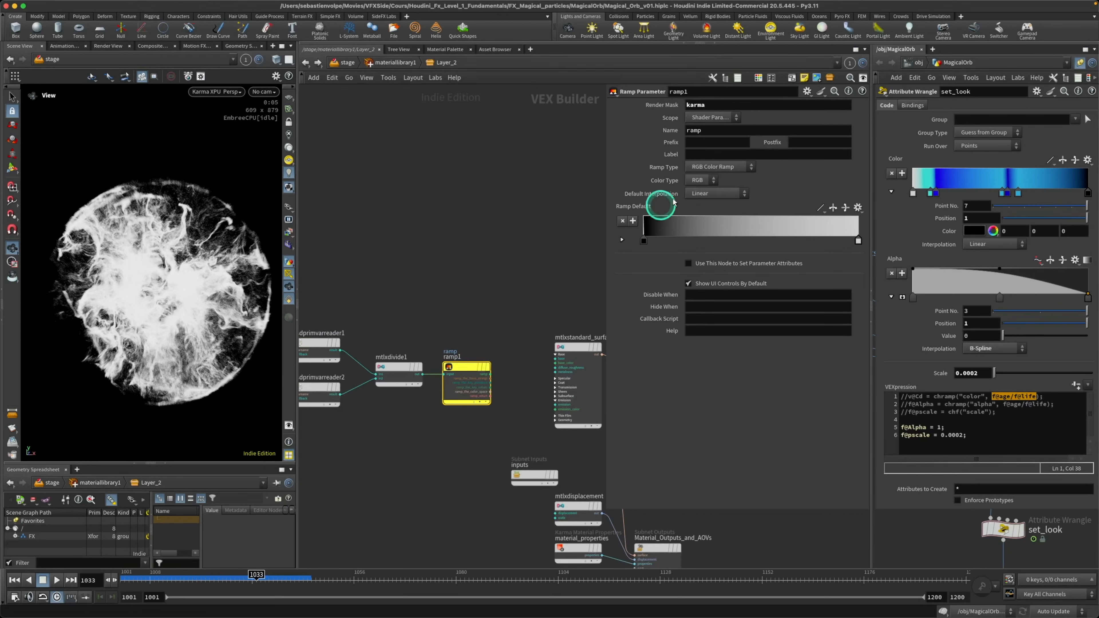
- Copy the Color ramp from set_look and paste its values into ramp1's default ramp
{"action": "right_click", "coordinate": [895, 161]}
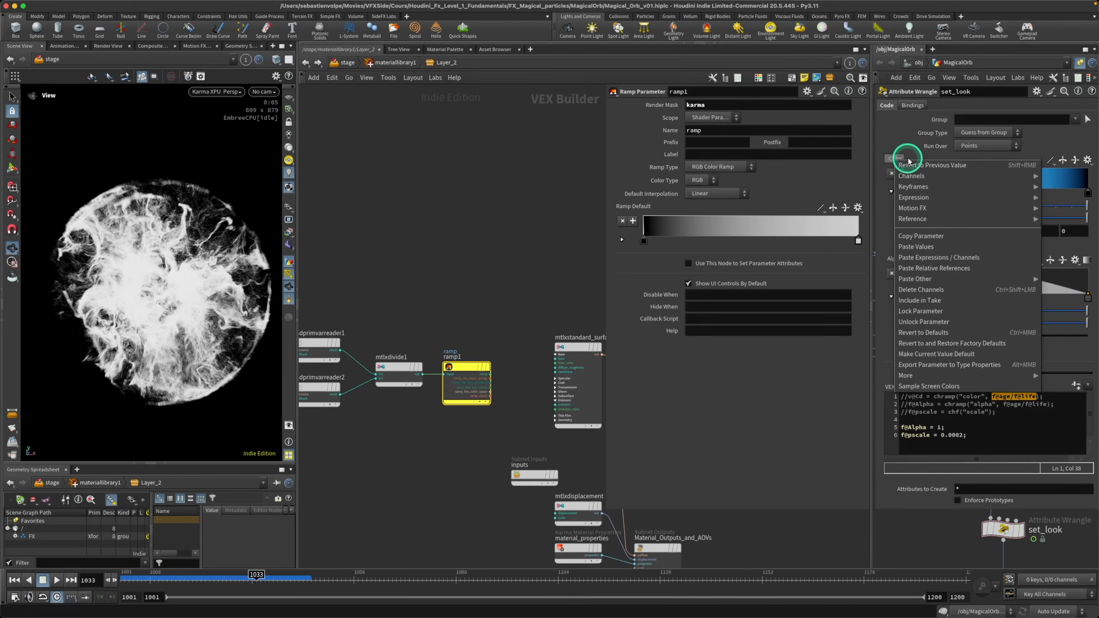
{"action": "mouse_move", "coordinate": [928, 191]}
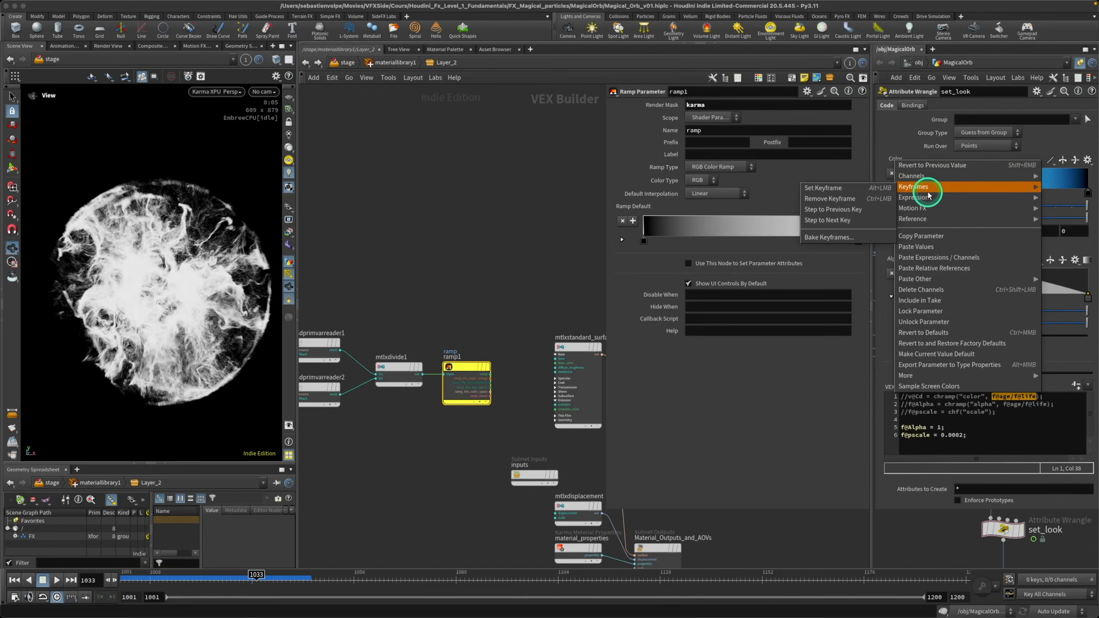
{"action": "left_click", "coordinate": [940, 236]}
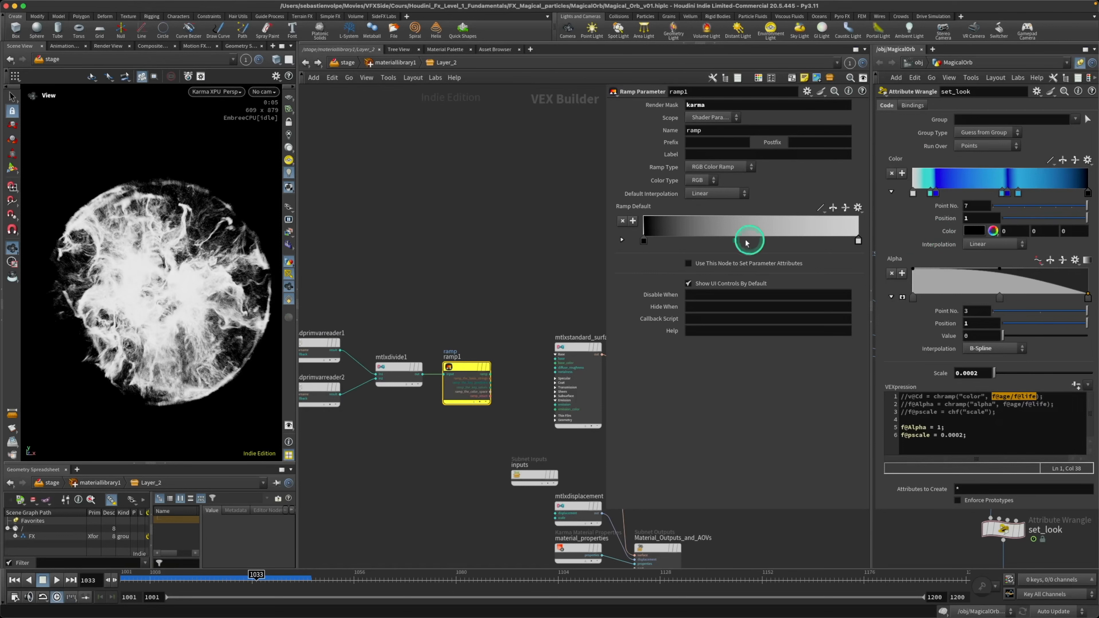
{"action": "right_click", "coordinate": [631, 207]}
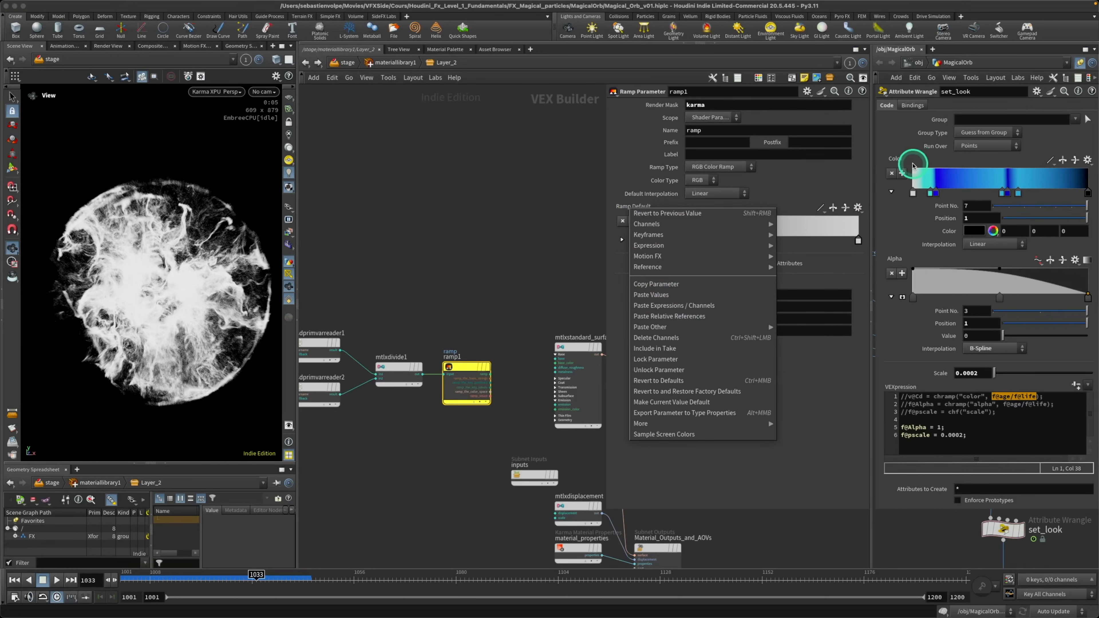
{"action": "left_click", "coordinate": [670, 299]}
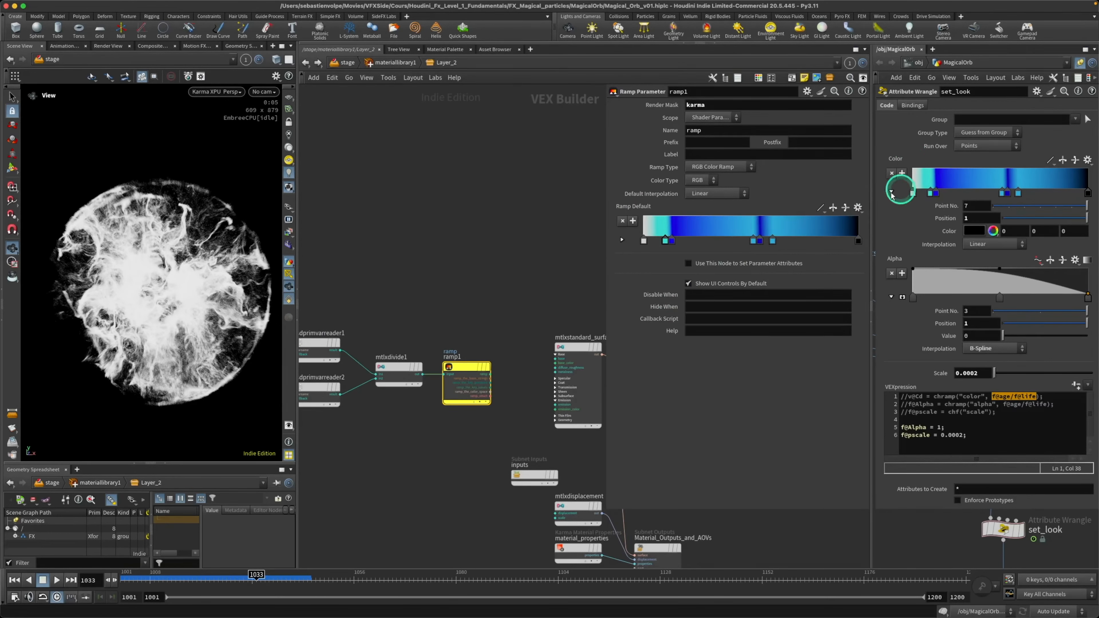
- Connect ramp1's ramp output to the base_color input of mtlxstandard_surface and save the scene
{"action": "scroll", "coordinate": [522, 404], "scroll_direction": "up", "scroll_amount": 3}
{"action": "scroll", "coordinate": [433, 407], "scroll_direction": "up", "scroll_amount": 4}
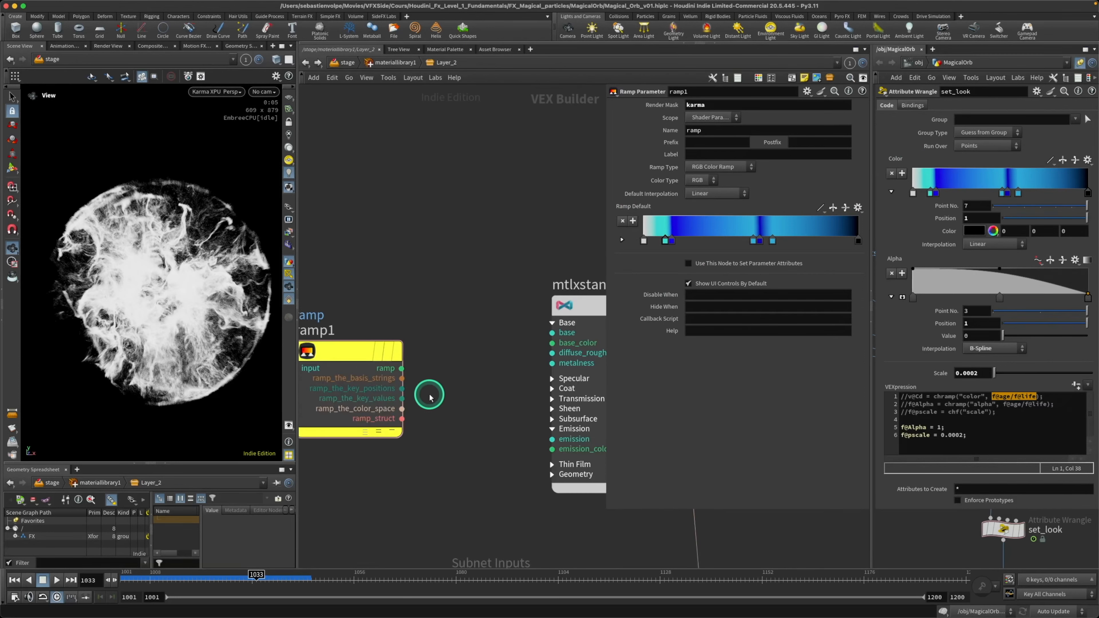
{"action": "left_click_drag", "start_coordinate": [379, 376], "coordinate": [526, 351]}
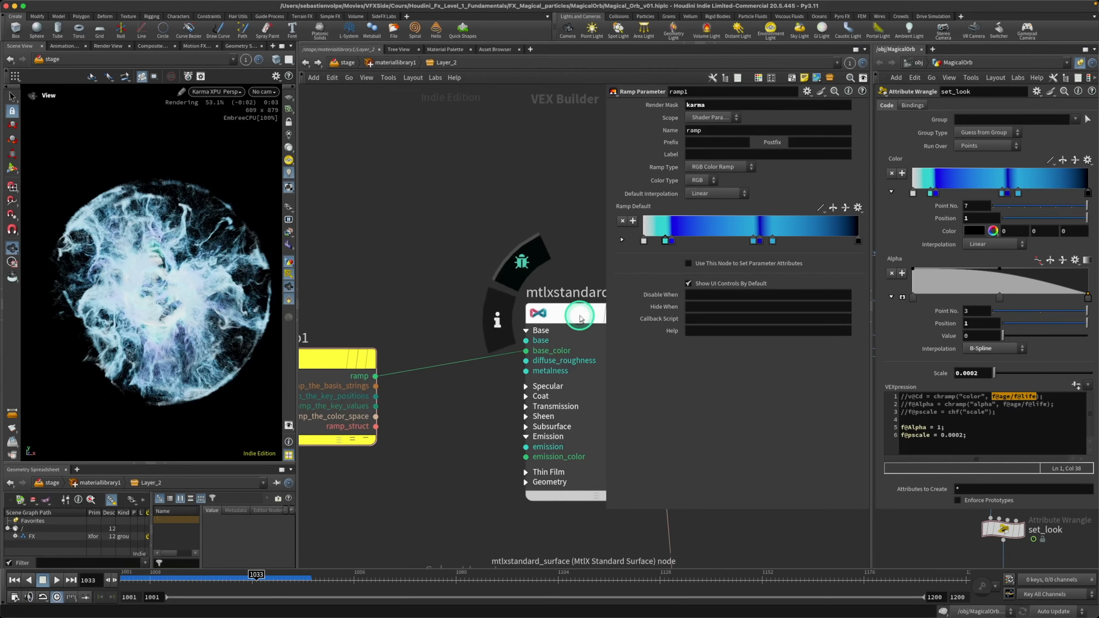
{"action": "left_click", "coordinate": [563, 314]}
{"action": "middle_click_drag", "start_coordinate": [497, 274], "coordinate": [395, 256]}
{"action": "mouse_move", "coordinate": [475, 299]}
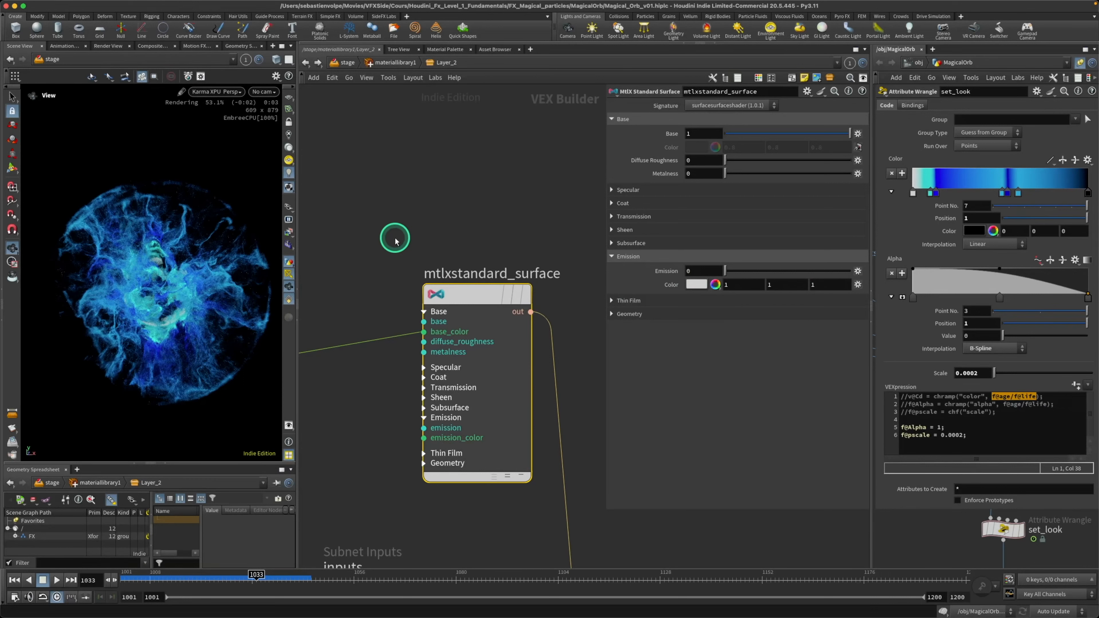
{"action": "scroll", "coordinate": [399, 297], "scroll_direction": "down", "scroll_amount": 6}
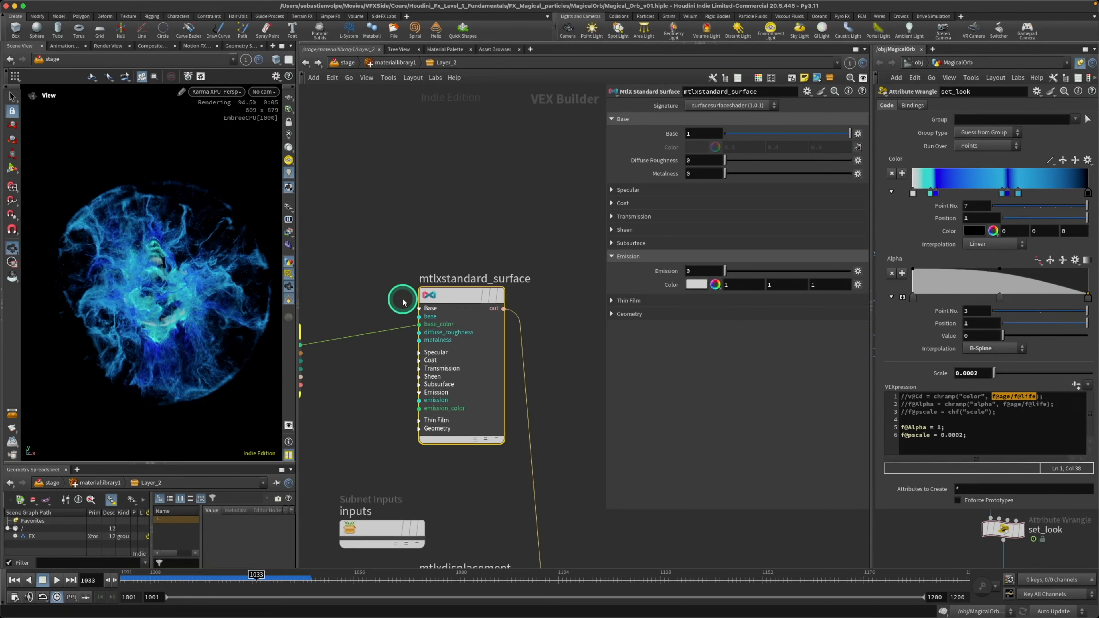
{"action": "middle_click_drag", "start_coordinate": [386, 377], "coordinate": [444, 381]}
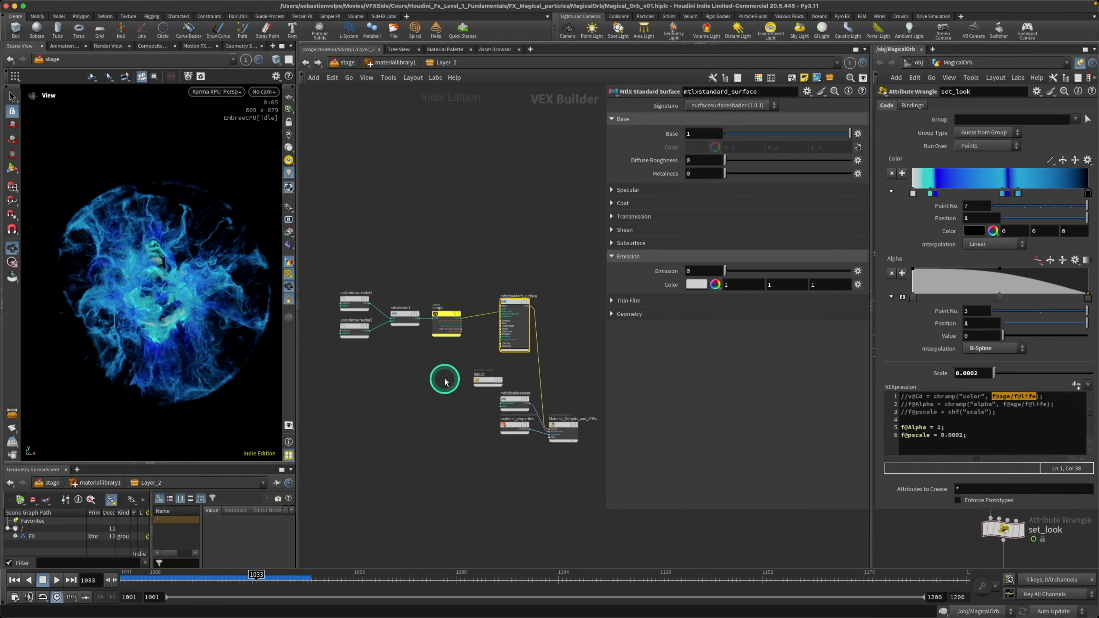
{"action": "key", "text": "super+s"}
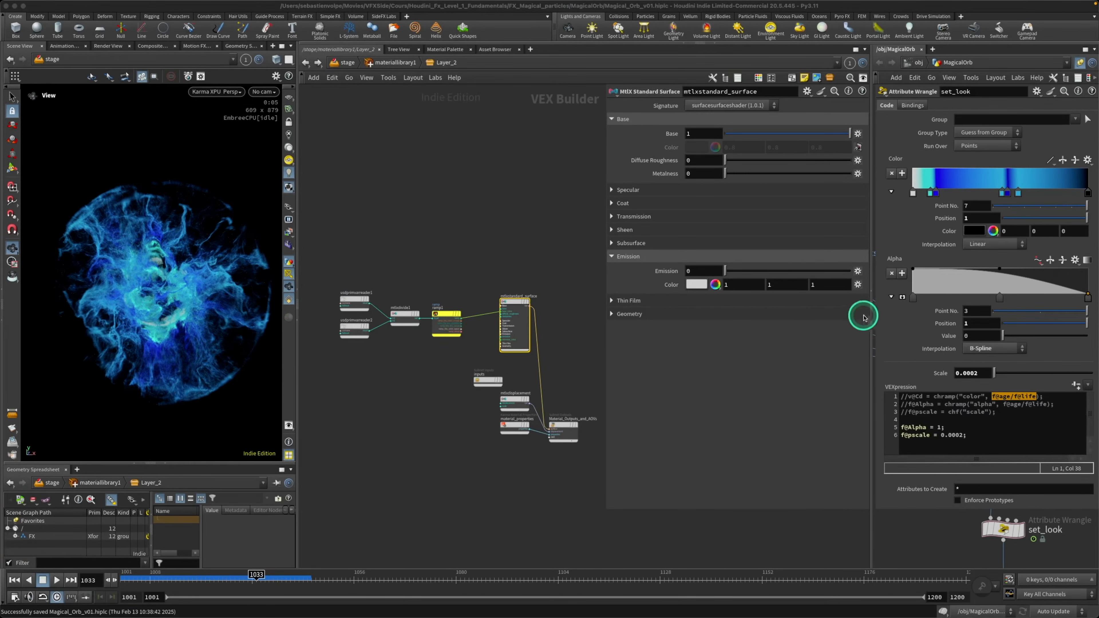
- Hide the set_look pane and move both primvar readers and mtlxdivide1 away from ramp1
{"action": "left_click", "coordinate": [872, 325]}
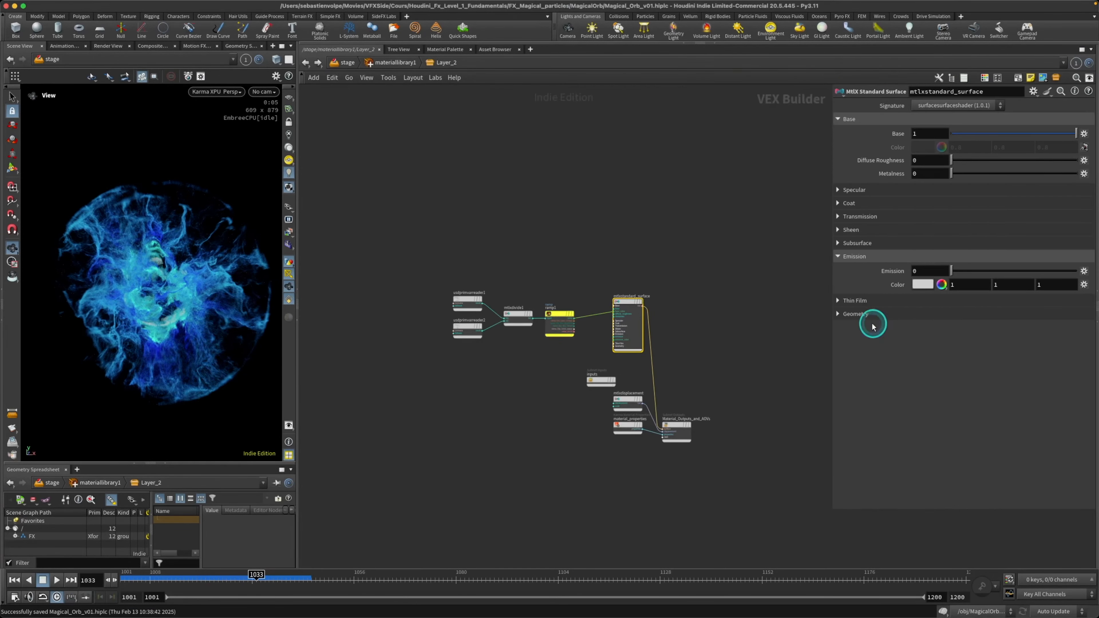
{"action": "scroll", "coordinate": [493, 353], "scroll_direction": "up", "scroll_amount": 5}
{"action": "left_click_drag", "start_coordinate": [381, 221], "coordinate": [541, 345]}
{"action": "left_click_drag", "start_coordinate": [535, 278], "coordinate": [429, 277]}
{"action": "middle_click_drag", "start_coordinate": [427, 333], "coordinate": [499, 348]}
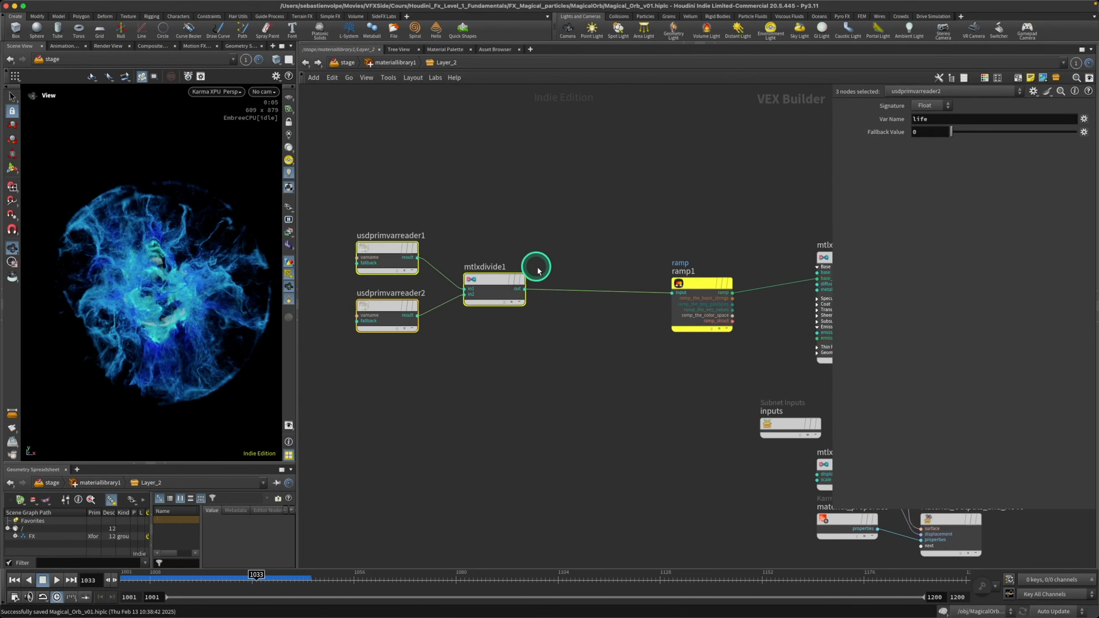
- Connect mtlxdivide1's output to the emission input of mtlxstandard_surface and show the surface's parameters
{"action": "scroll", "coordinate": [533, 295], "scroll_direction": "up", "scroll_amount": 1}
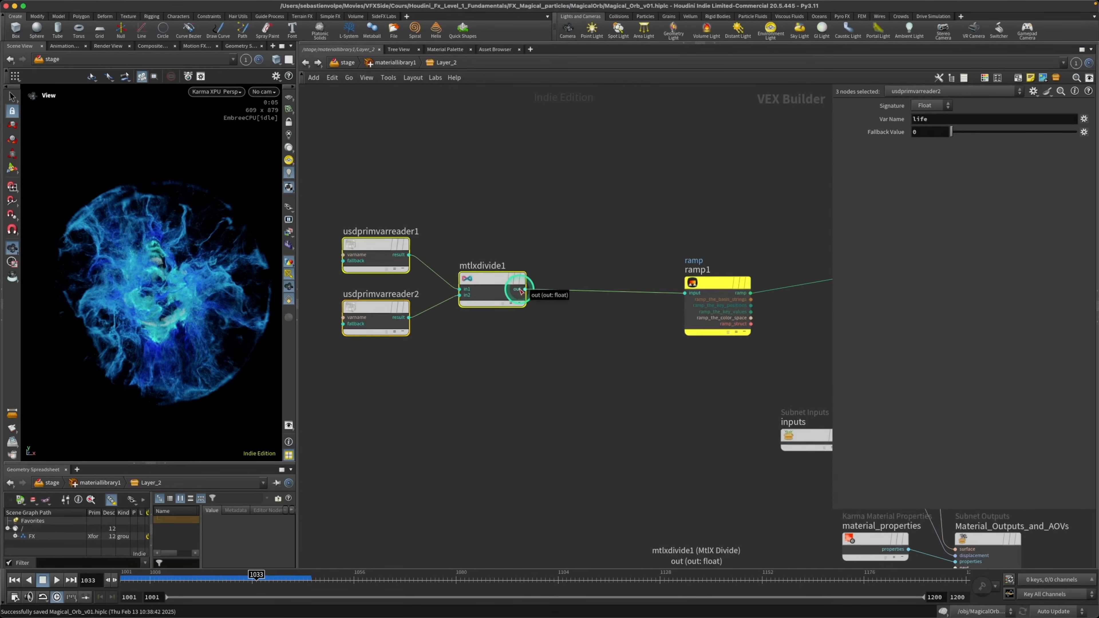
{"action": "left_click", "coordinate": [380, 253]}
{"action": "left_click", "coordinate": [372, 308]}
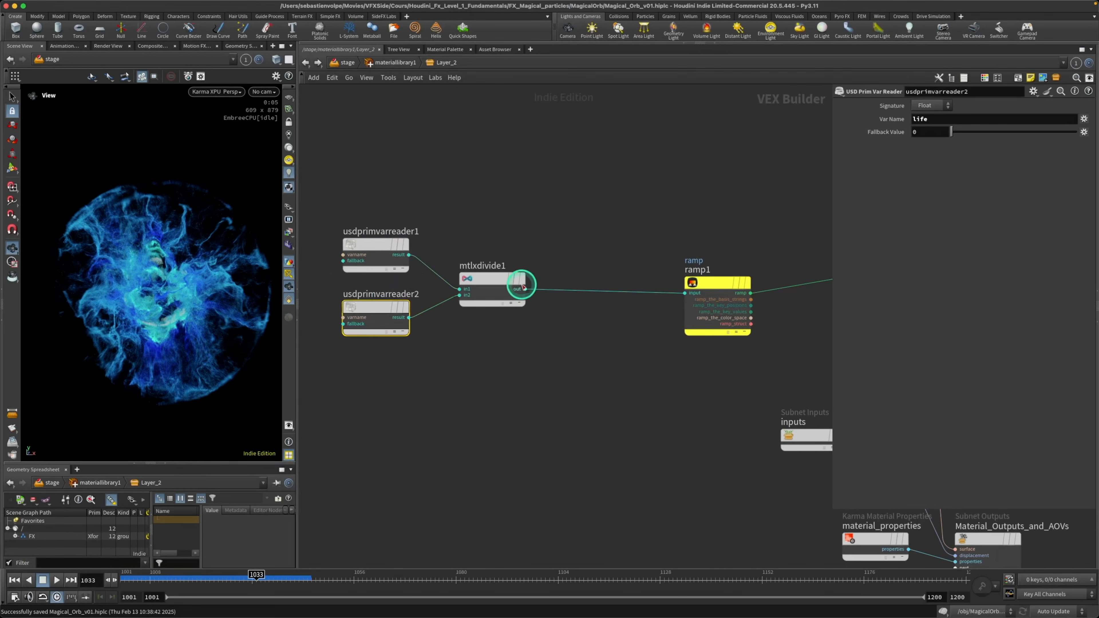
{"action": "scroll", "coordinate": [521, 288], "scroll_direction": "up", "scroll_amount": 1}
{"action": "left_click", "coordinate": [513, 294]}
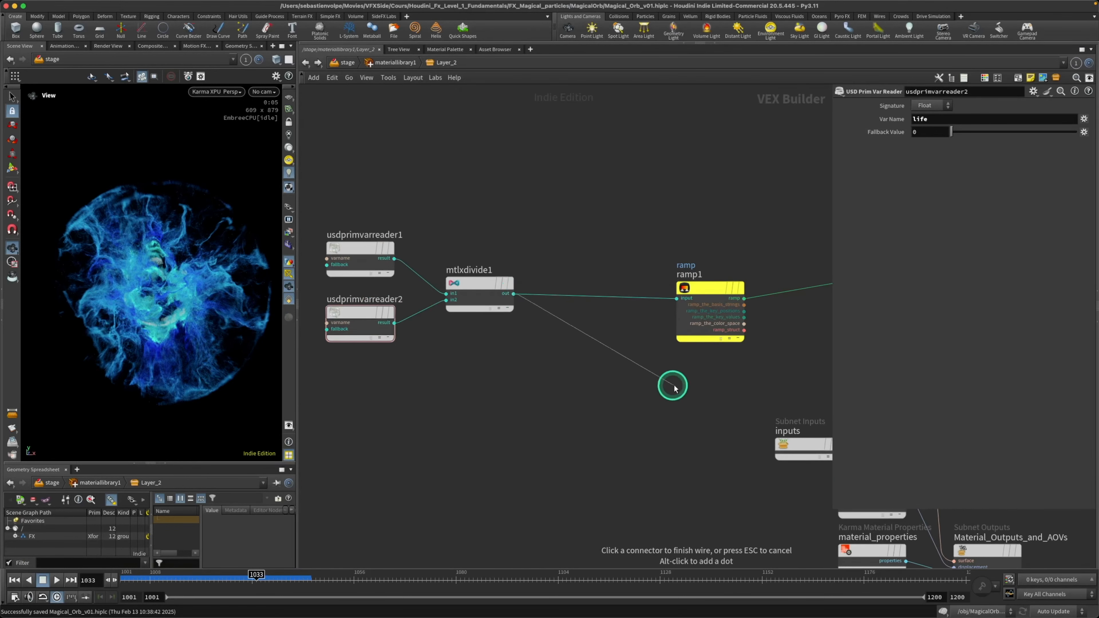
{"action": "middle_click_drag", "start_coordinate": [672, 383], "coordinate": [513, 371]}
{"action": "scroll", "coordinate": [650, 349], "scroll_direction": "up", "scroll_amount": 4}
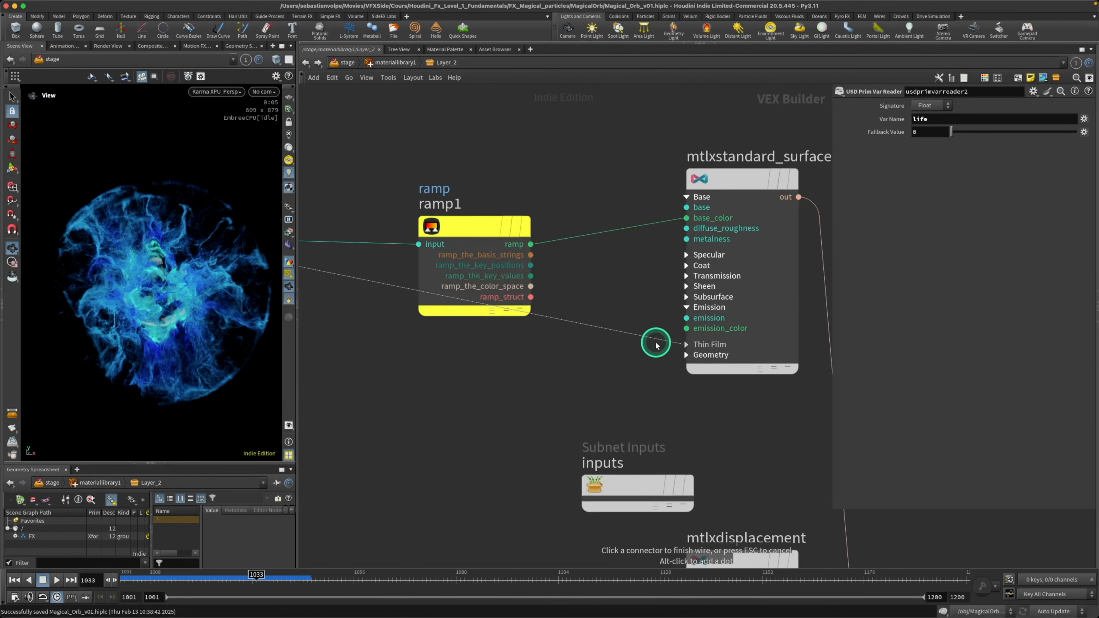
{"action": "left_click", "coordinate": [693, 318]}
{"action": "left_click", "coordinate": [796, 167]}
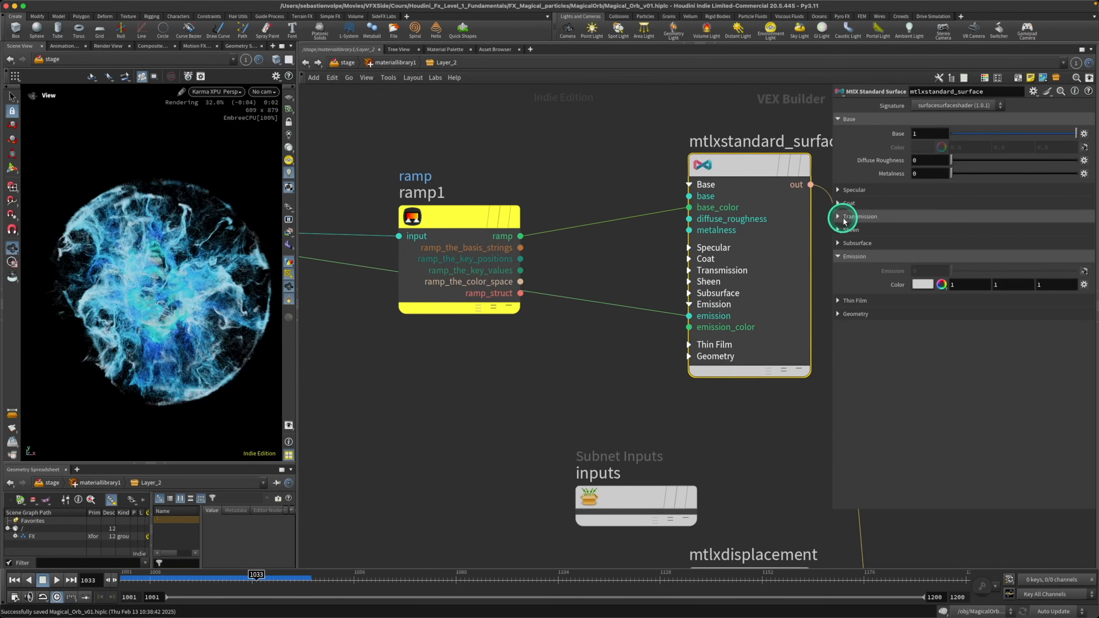
- Raise ramp1 level with mtlxstandard_surface and connect its ramp output to the surface's emission_color
{"action": "left_click_drag", "start_coordinate": [519, 227], "coordinate": [521, 175]}
{"action": "scroll", "coordinate": [489, 345], "scroll_direction": "down", "scroll_amount": 4}
{"action": "middle_click_drag", "start_coordinate": [401, 344], "coordinate": [513, 337]}
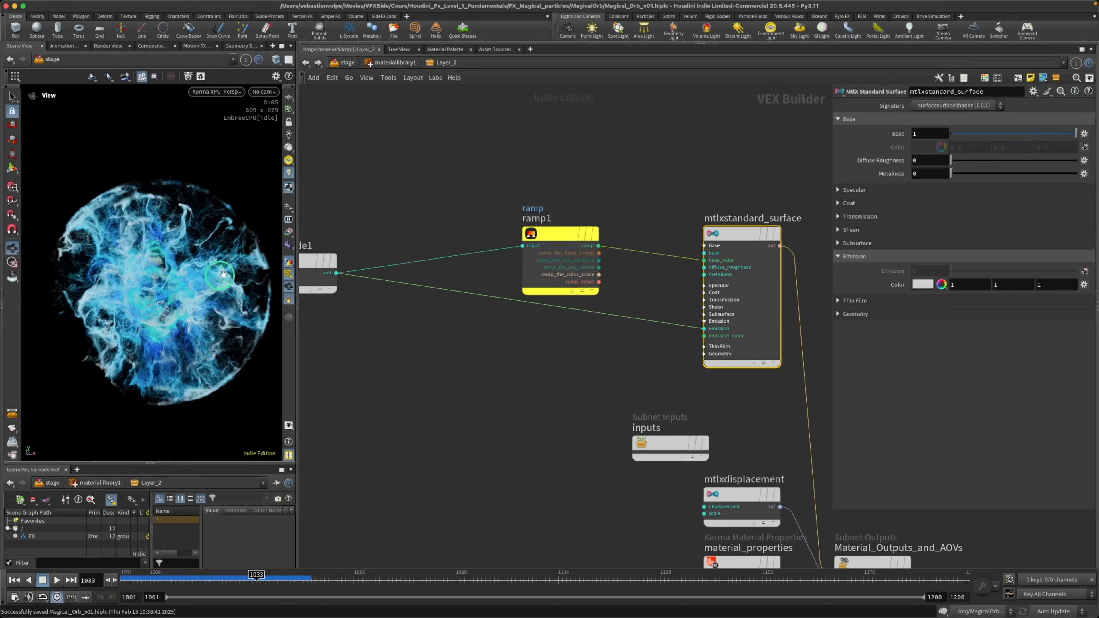
{"action": "scroll", "coordinate": [714, 325], "scroll_direction": "up", "scroll_amount": 4}
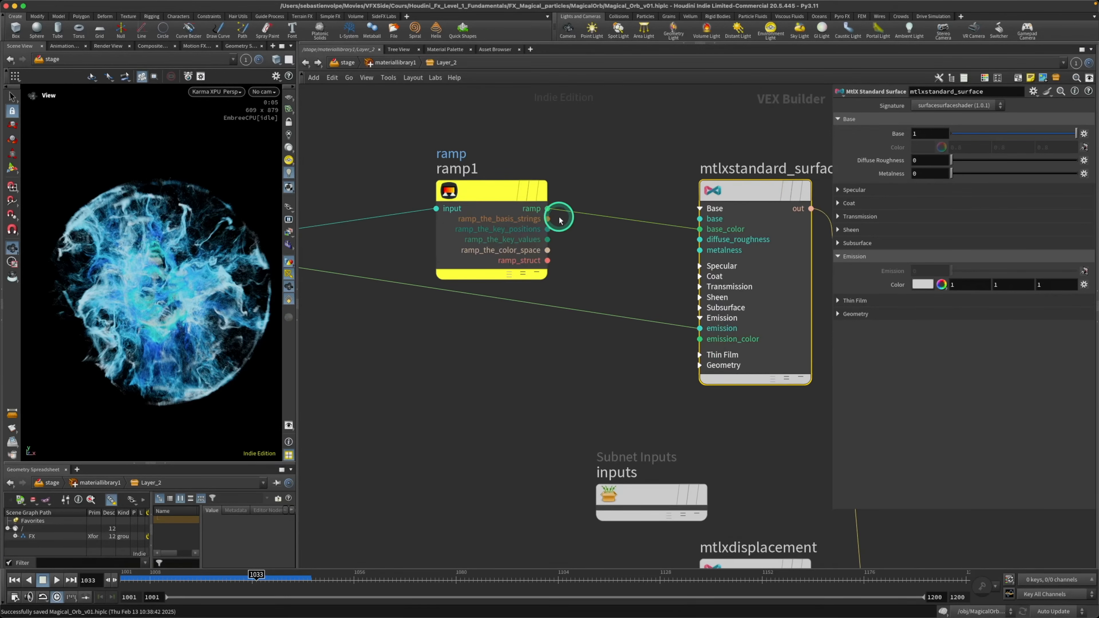
{"action": "left_click_drag", "start_coordinate": [559, 220], "coordinate": [701, 342]}
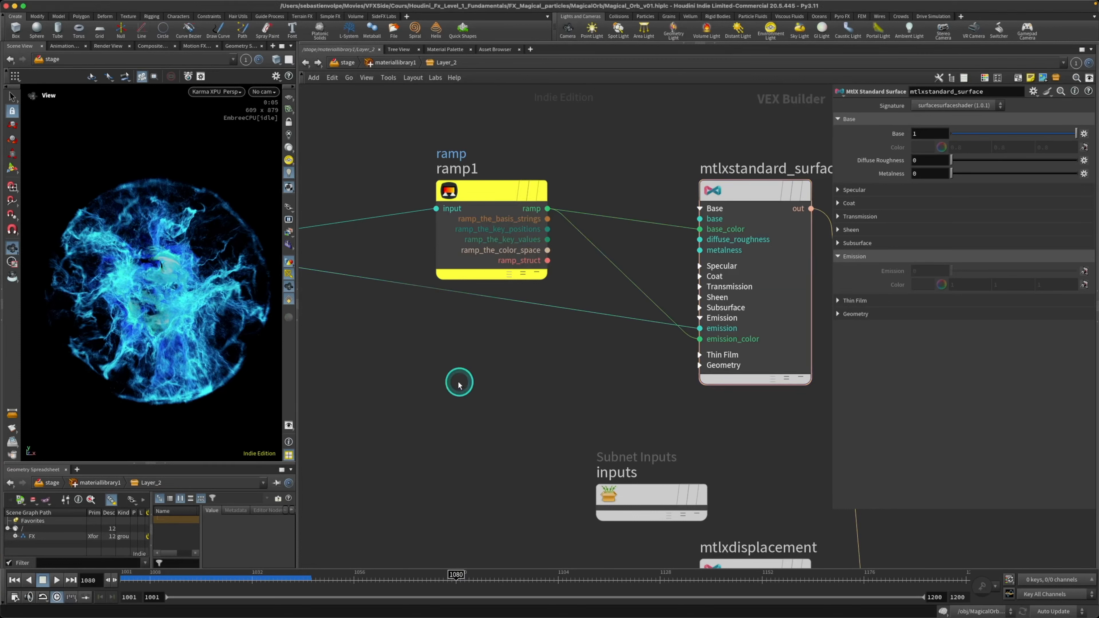
- Shift the two primvar readers and mtlxdivide1 farther from ramp1 to free space between them
{"action": "scroll", "coordinate": [459, 383], "scroll_direction": "down", "scroll_amount": 5}
{"action": "scroll", "coordinate": [510, 382], "scroll_direction": "left", "scroll_amount": 5}
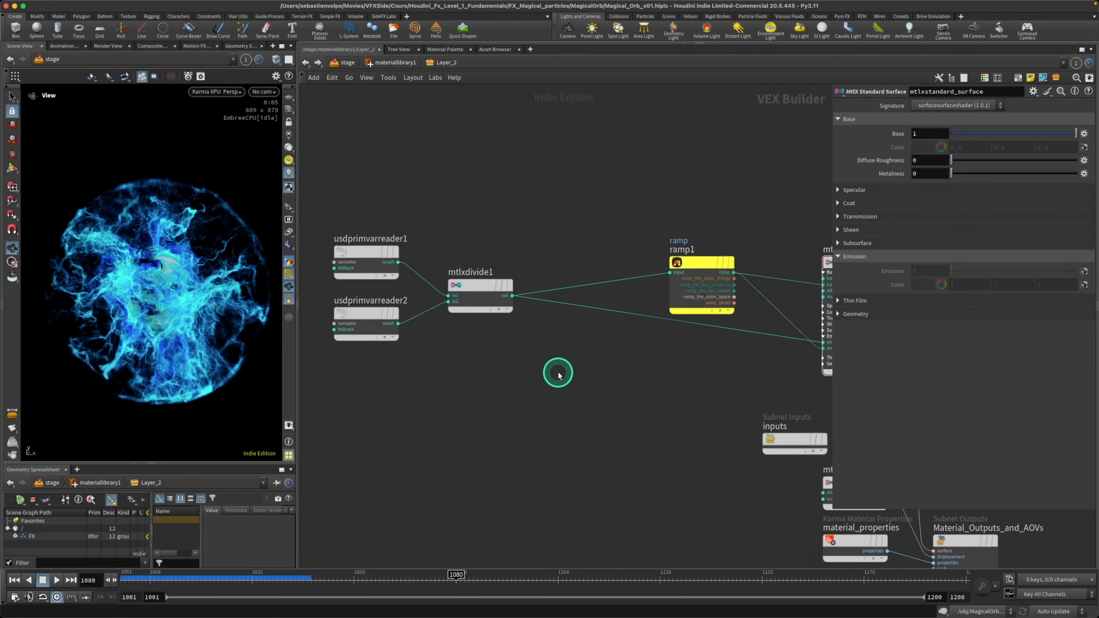
{"action": "left_click_drag", "start_coordinate": [518, 203], "coordinate": [348, 347]}
{"action": "middle_click_drag", "start_coordinate": [433, 378], "coordinate": [597, 364]}
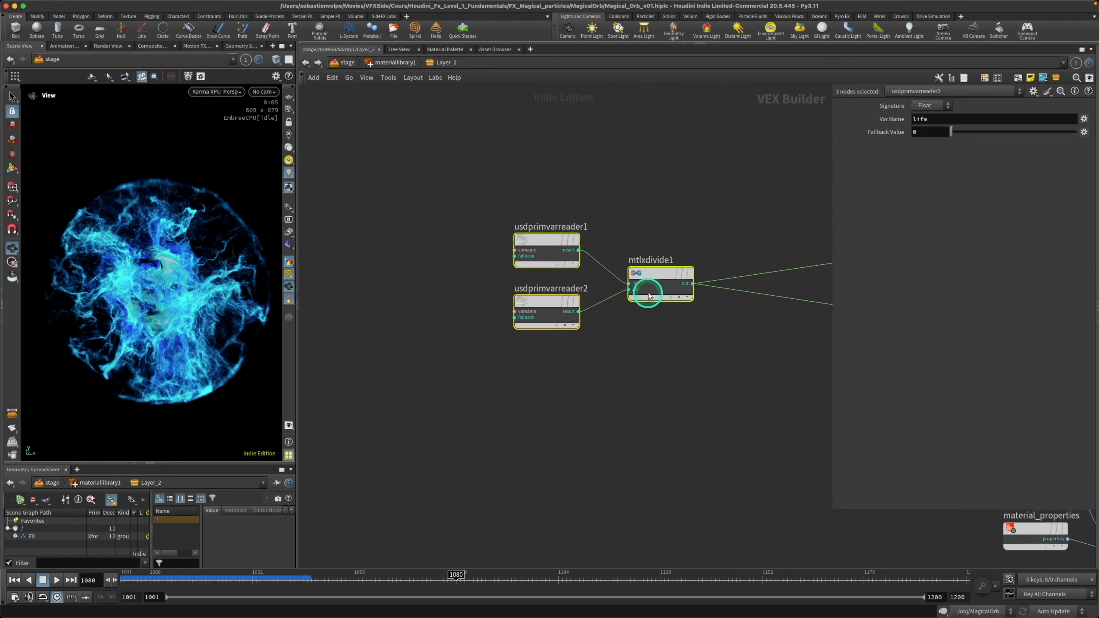
{"action": "left_click_drag", "start_coordinate": [661, 273], "coordinate": [474, 280]}
{"action": "left_click", "coordinate": [594, 341]}
{"action": "middle_click_drag", "start_coordinate": [594, 340], "coordinate": [515, 338]}
{"action": "key", "text": "Delete"}
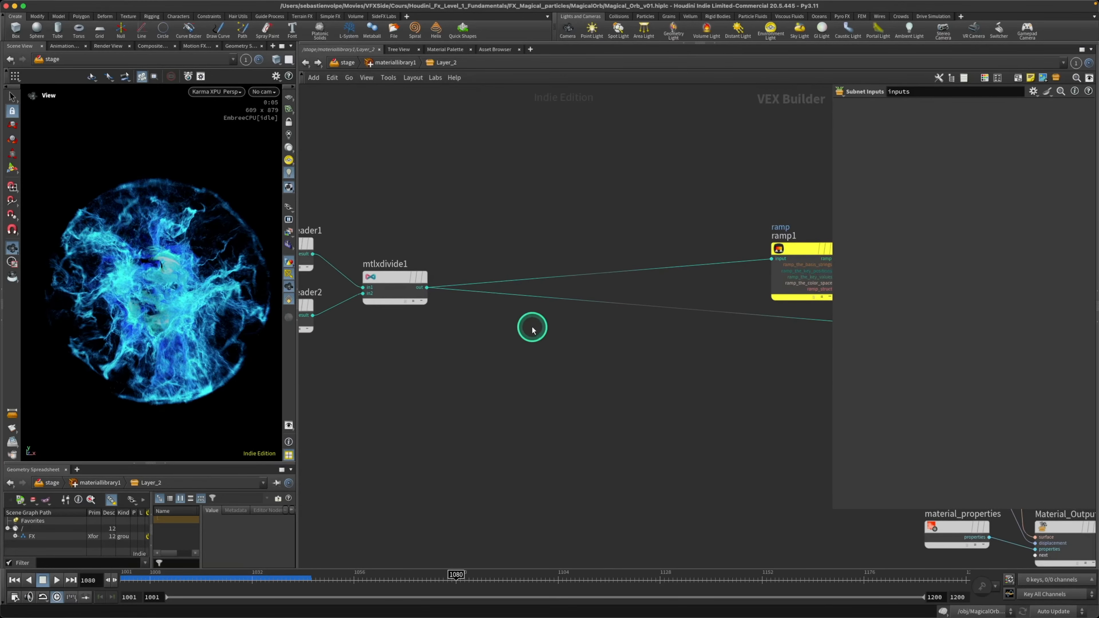
- Add a USD Prim Var Reader below the wires beside mtlxdivide1 and set its variable name to Alpha
{"action": "key", "text": "Tab"}
{"action": "type", "text": "us"}
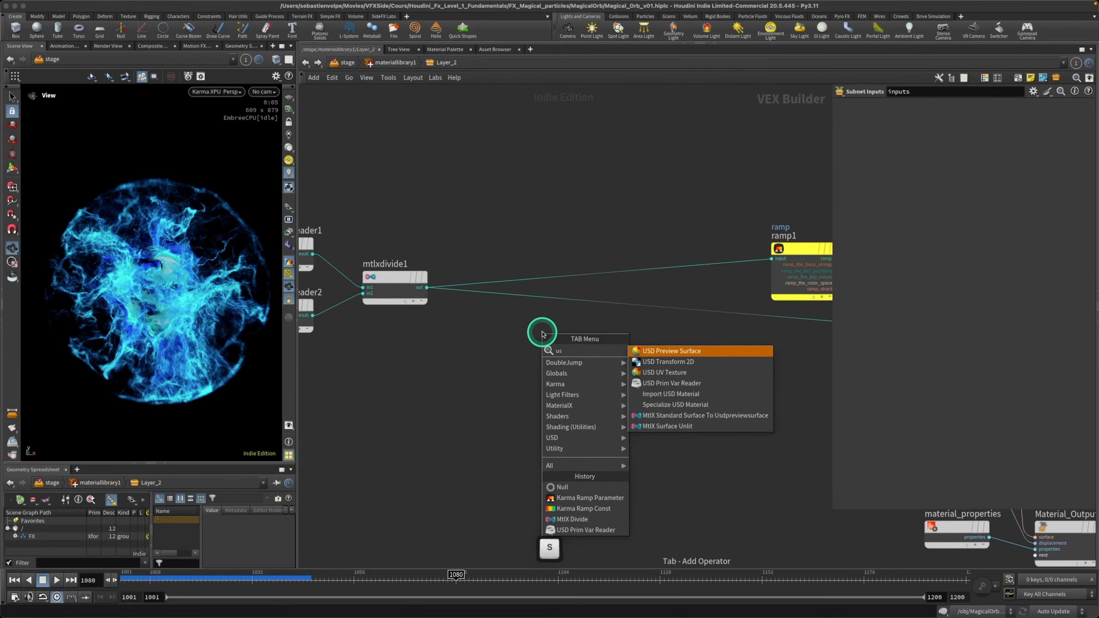
{"action": "type", "text": "pr"}
{"action": "key", "text": "Down"}
{"action": "key", "text": "Return"}
{"action": "left_click", "coordinate": [544, 335]}
{"action": "left_click", "coordinate": [932, 118]}
{"action": "type", "text": "Alpha"}
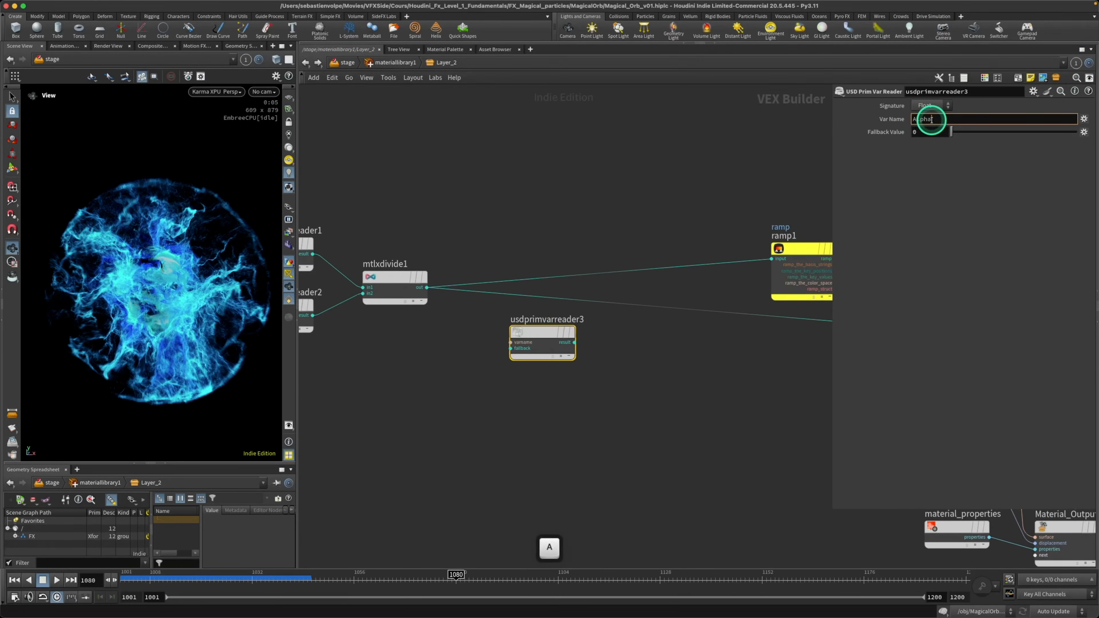
{"action": "key", "text": "Return"}
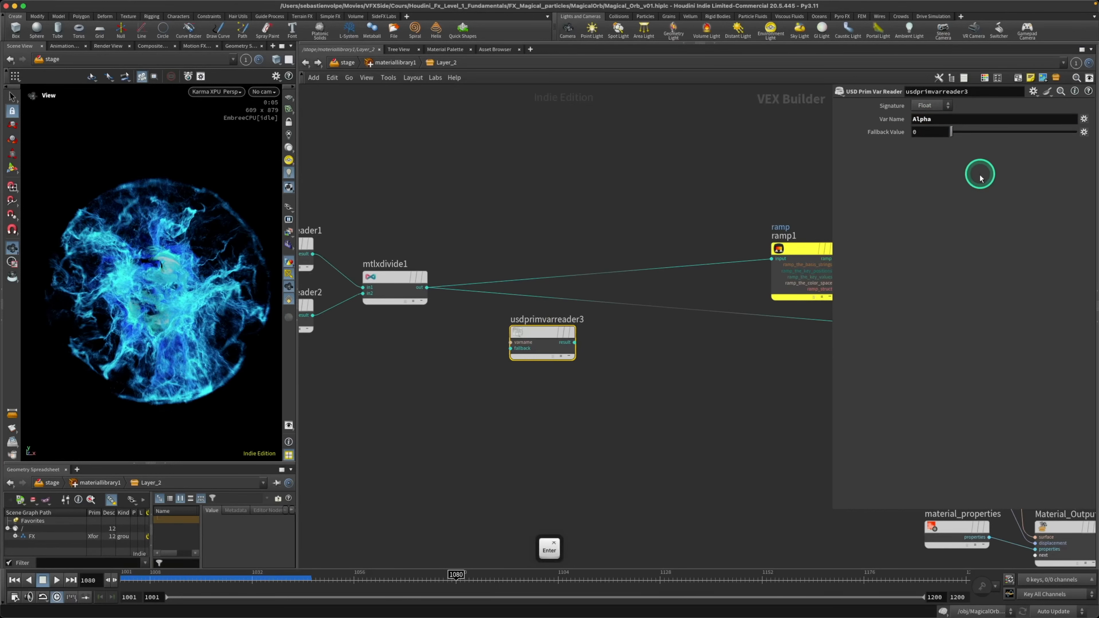
- Reopen the set_look pane, highlight the f@Alpha = 1 line in its VEX code, and hide the pane again
{"action": "left_click", "coordinate": [1094, 323]}
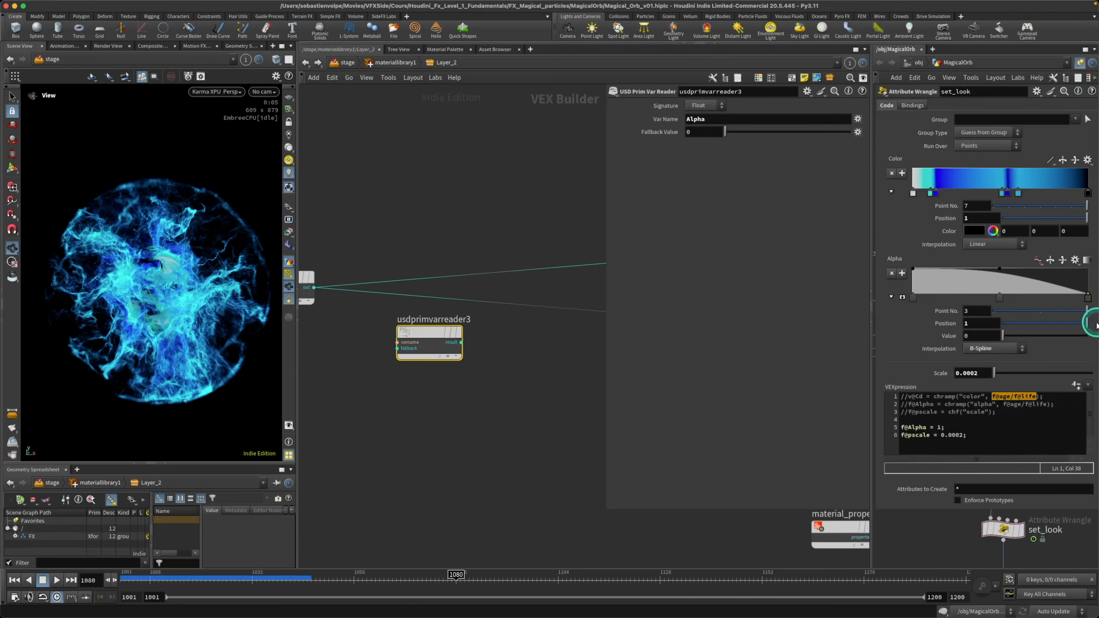
{"action": "double_click", "coordinate": [944, 427]}
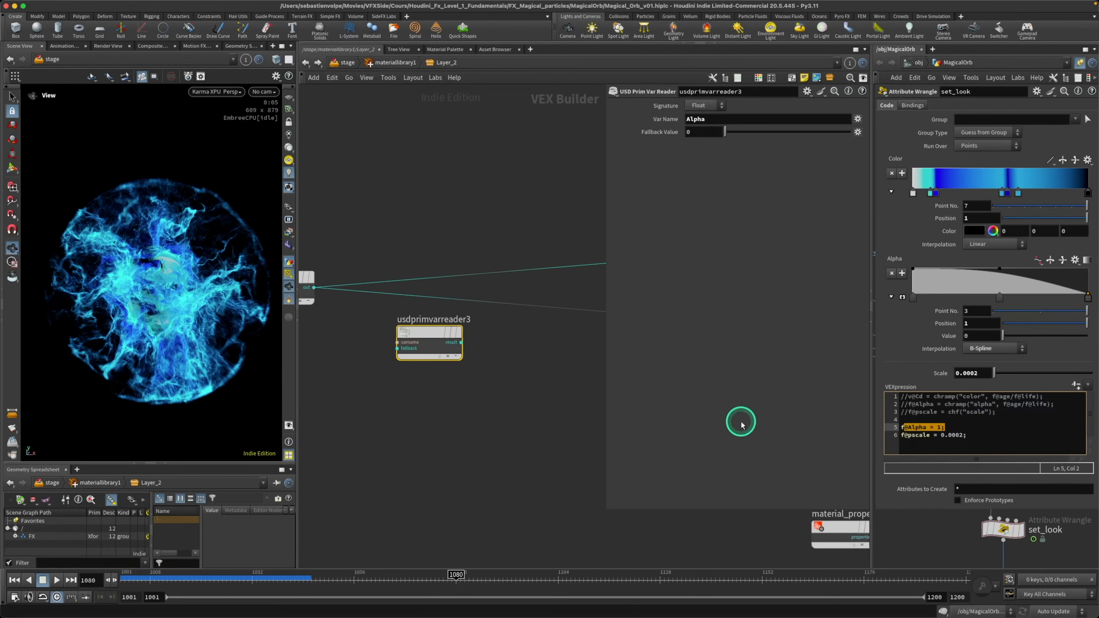
{"action": "left_click", "coordinate": [871, 324]}
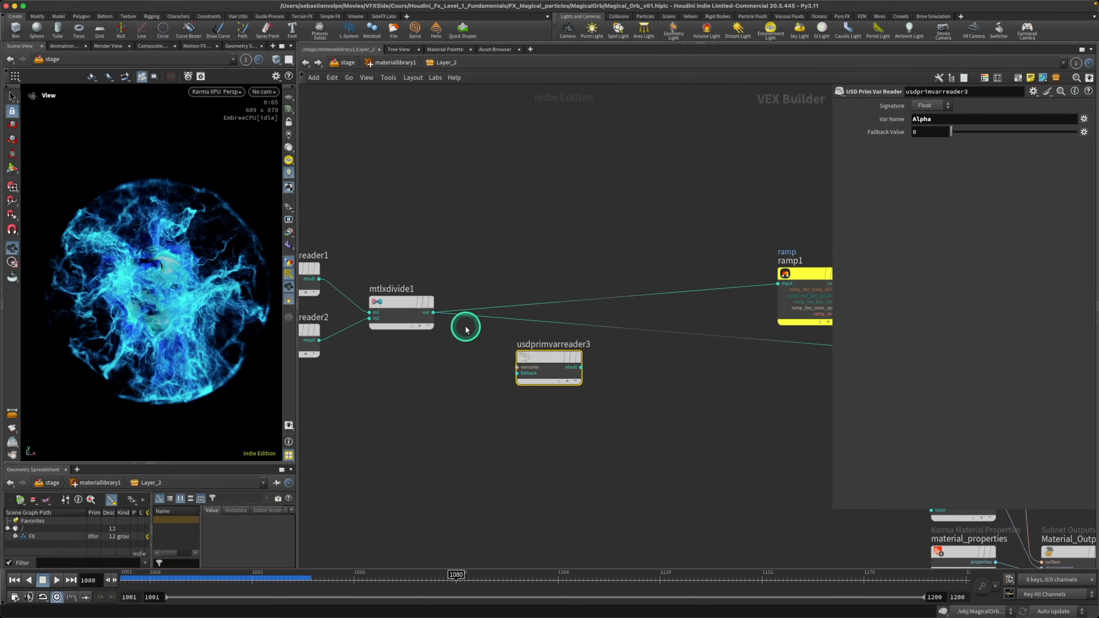
- Connect mtlxdivide1's output to the Alpha reader's fallback, and the reader's result to mtlxstandard_surface's emission input
{"action": "left_click_drag", "start_coordinate": [434, 313], "coordinate": [518, 375]}
{"action": "scroll", "coordinate": [522, 375], "scroll_direction": "up", "scroll_amount": 5}
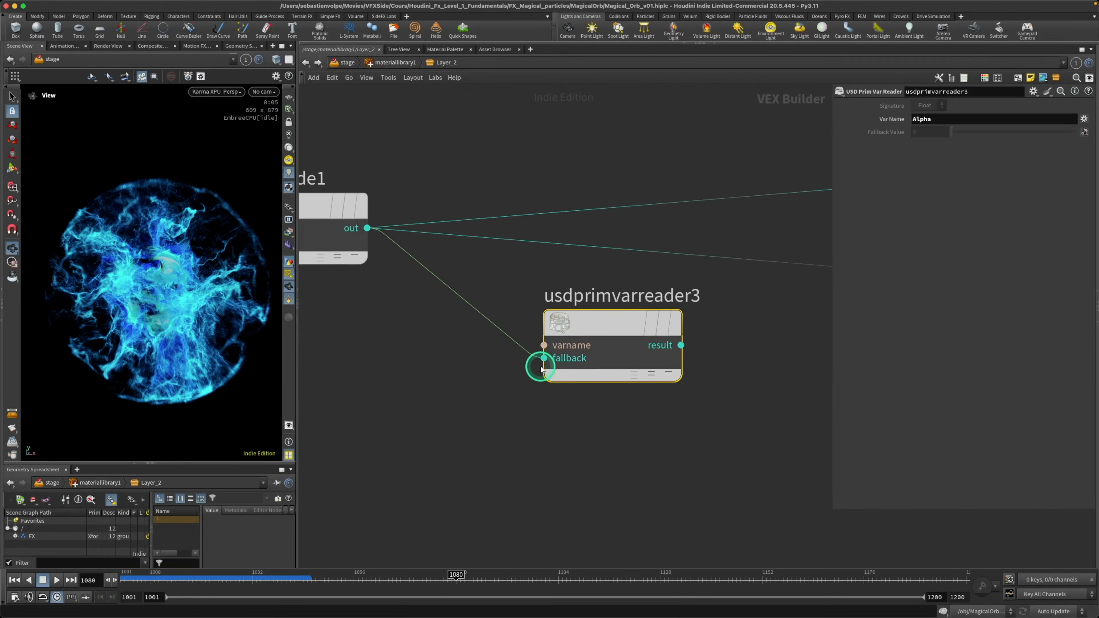
{"action": "left_click_drag", "start_coordinate": [680, 346], "coordinate": [630, 366]}
{"action": "scroll", "coordinate": [630, 366], "scroll_direction": "right", "scroll_amount": 10}
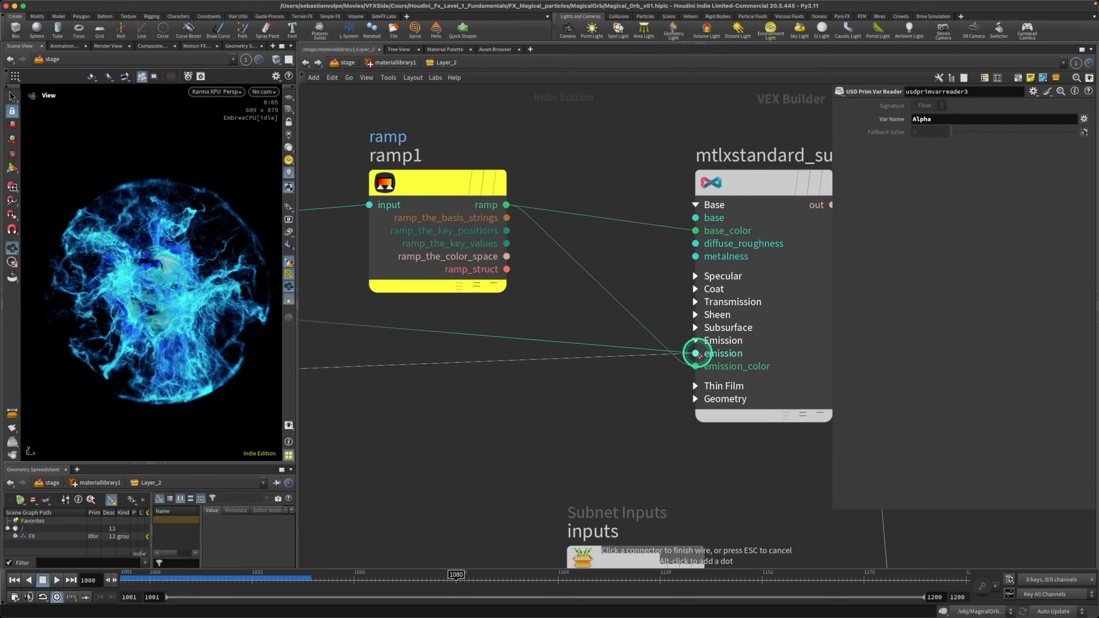
{"action": "left_click", "coordinate": [707, 355]}
{"action": "left_click", "coordinate": [540, 401]}
- Move the Alpha primvar reader farther from mtlxdivide1, closer to ramp1, and deselect it
{"action": "scroll", "coordinate": [498, 422], "scroll_direction": "left", "scroll_amount": 3}
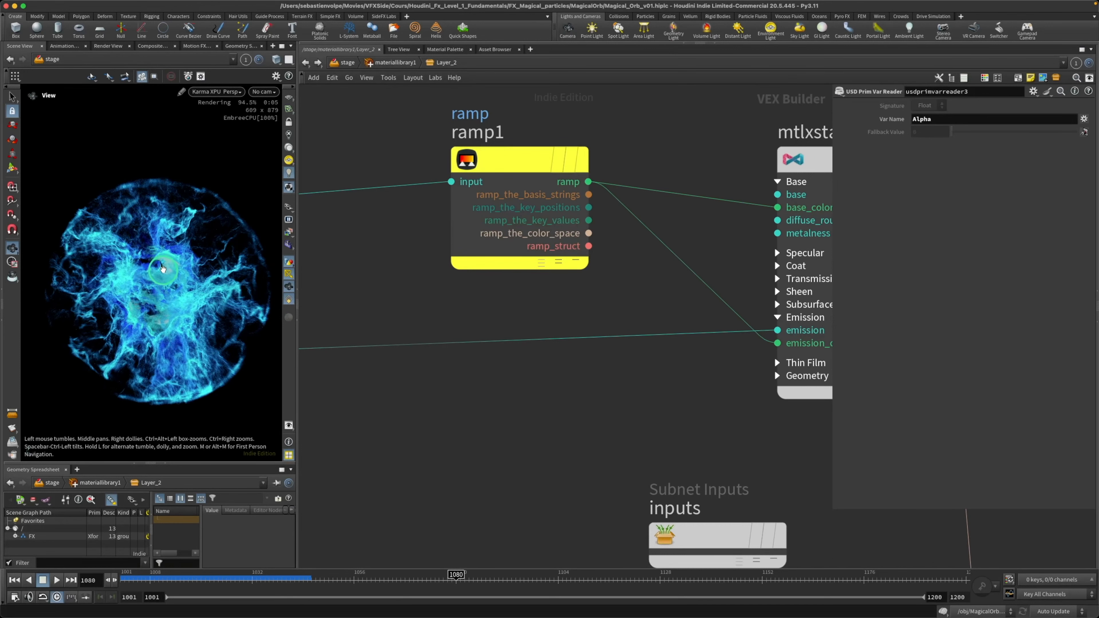
{"action": "scroll", "coordinate": [502, 457], "scroll_direction": "down", "scroll_amount": 1}
{"action": "scroll", "coordinate": [502, 455], "scroll_direction": "down", "scroll_amount": 1}
{"action": "scroll", "coordinate": [489, 427], "scroll_direction": "left", "scroll_amount": 10}
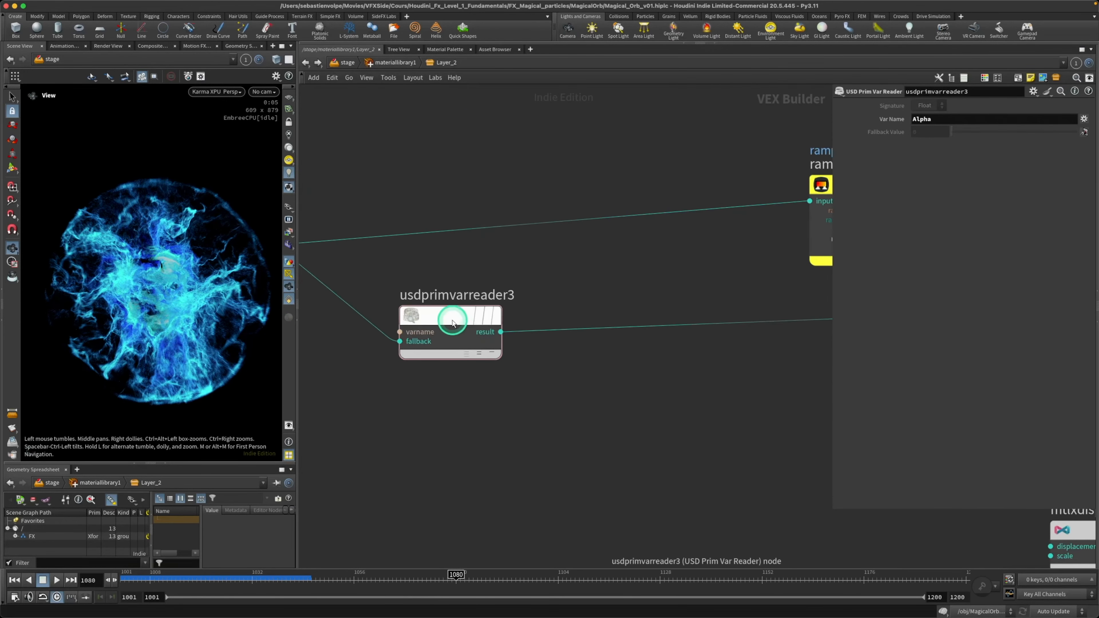
{"action": "left_click_drag", "start_coordinate": [455, 324], "coordinate": [527, 328]}
{"action": "left_click", "coordinate": [492, 415]}
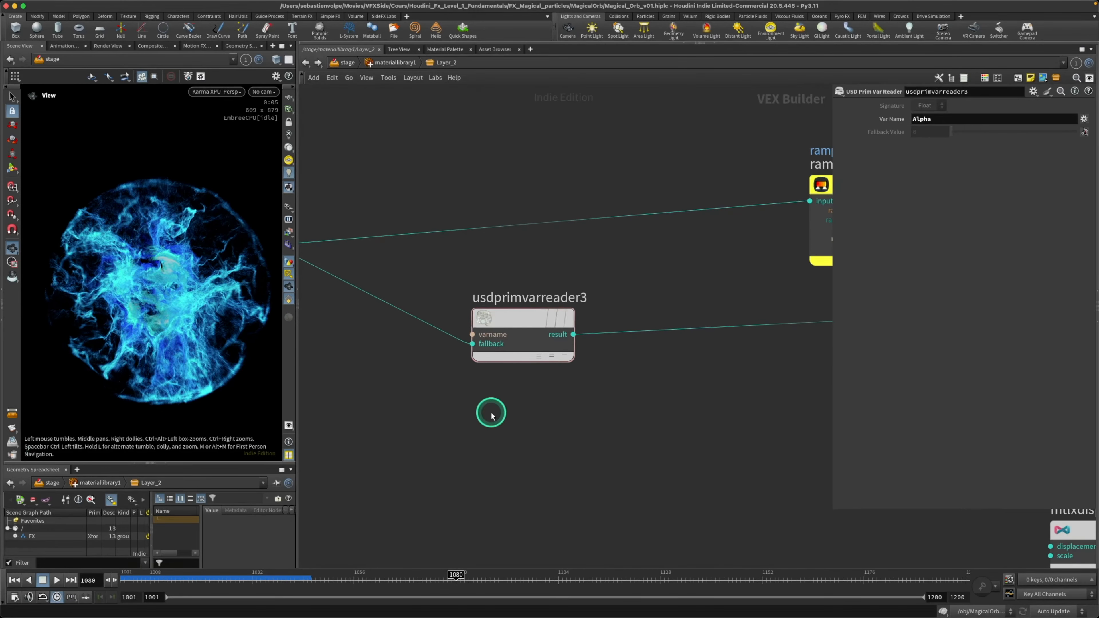
- Nudge the Alpha primvar reader farther from mtlxdivide1 and insert a MtlX Multiply node into its result wire
{"action": "middle_click_drag", "start_coordinate": [492, 415], "coordinate": [589, 405]}
{"action": "left_click_drag", "start_coordinate": [597, 325], "coordinate": [641, 316]}
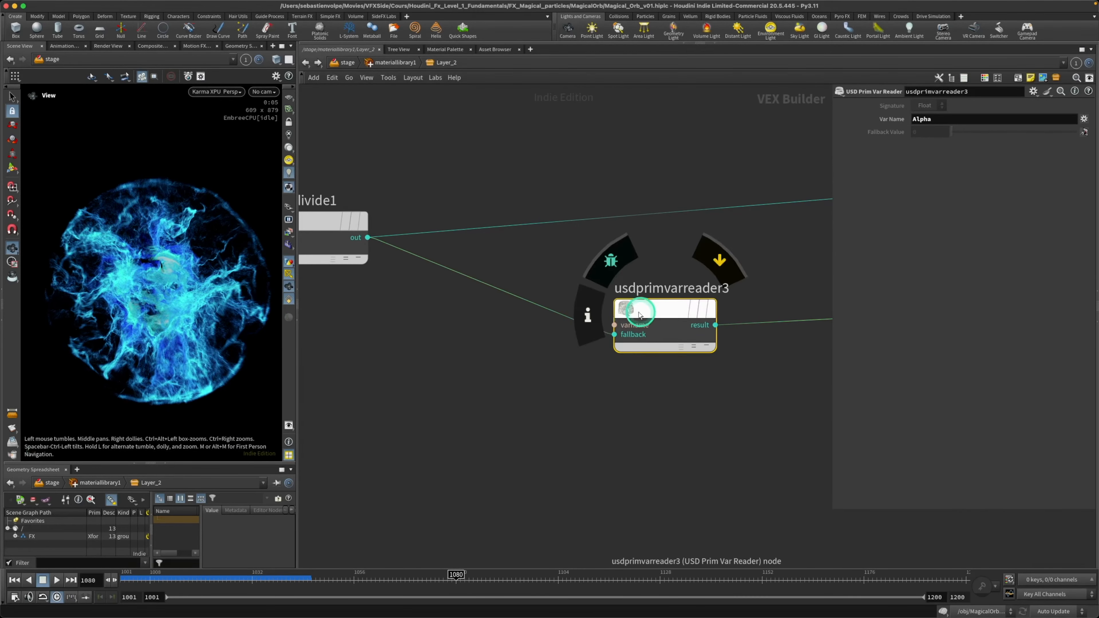
{"action": "left_click", "coordinate": [516, 272]}
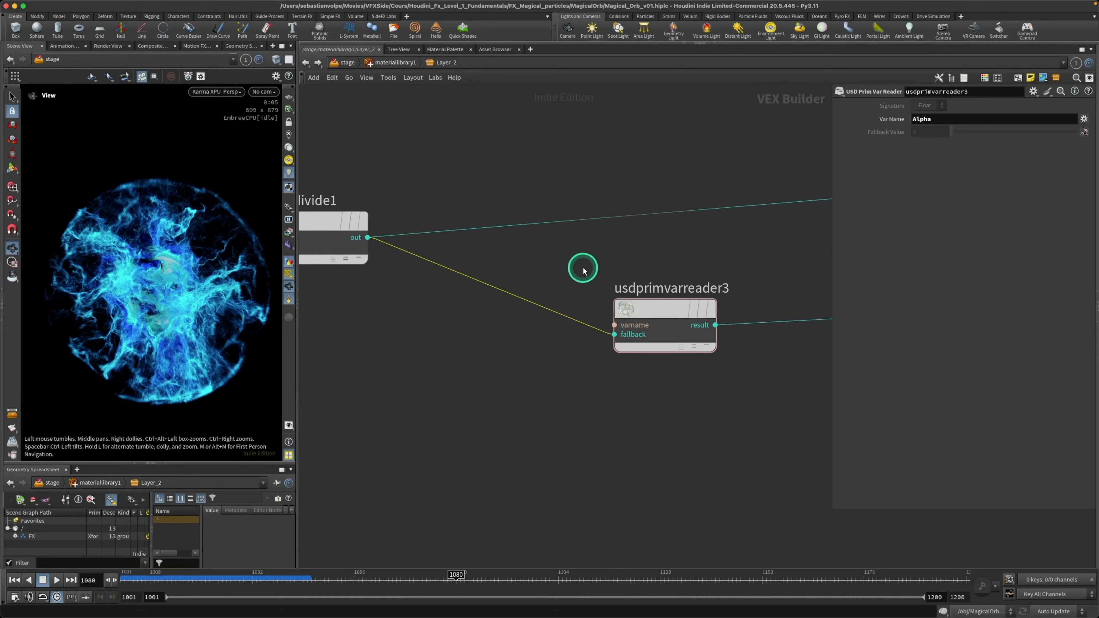
{"action": "scroll", "coordinate": [710, 381], "scroll_direction": "right", "scroll_amount": 5}
{"action": "left_click", "coordinate": [700, 351]}
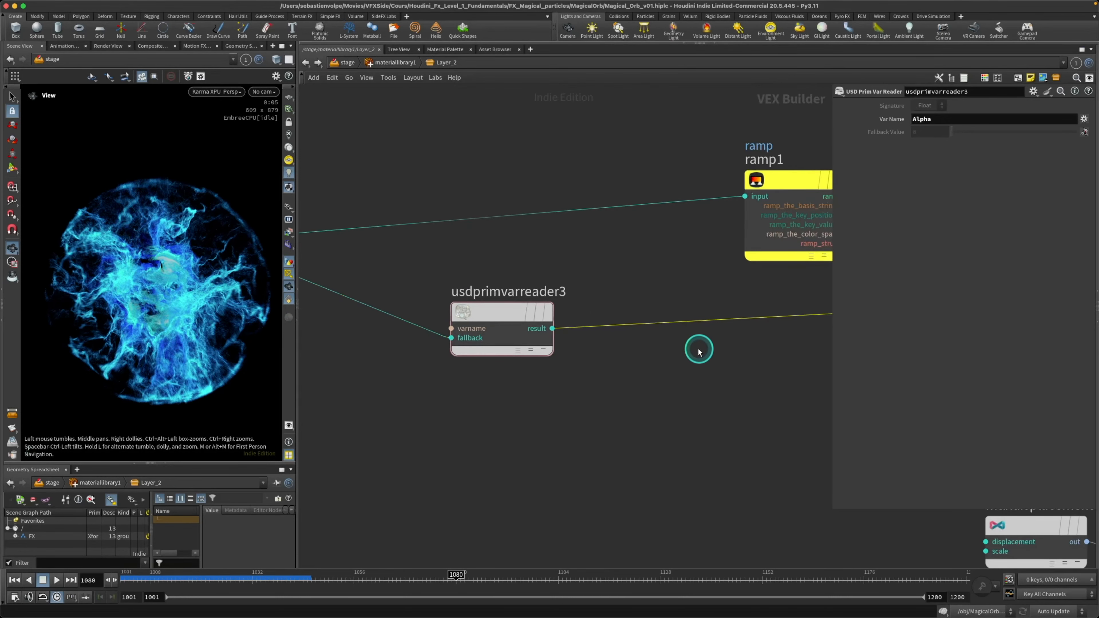
{"action": "key", "text": "Tab"}
{"action": "type", "text": "mul"}
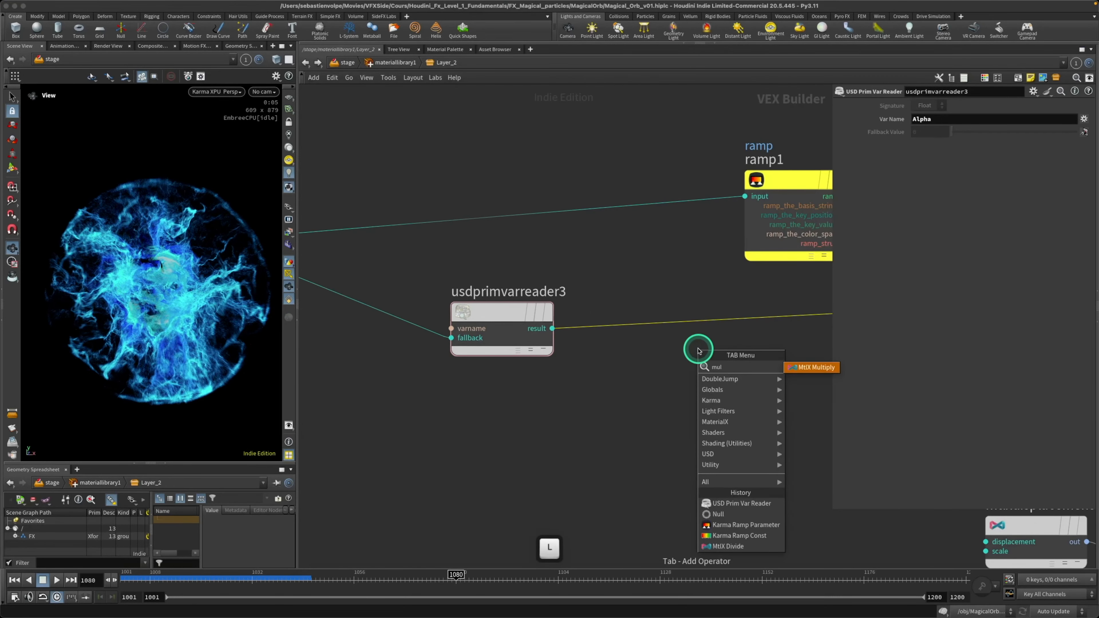
{"action": "key", "text": "Return"}
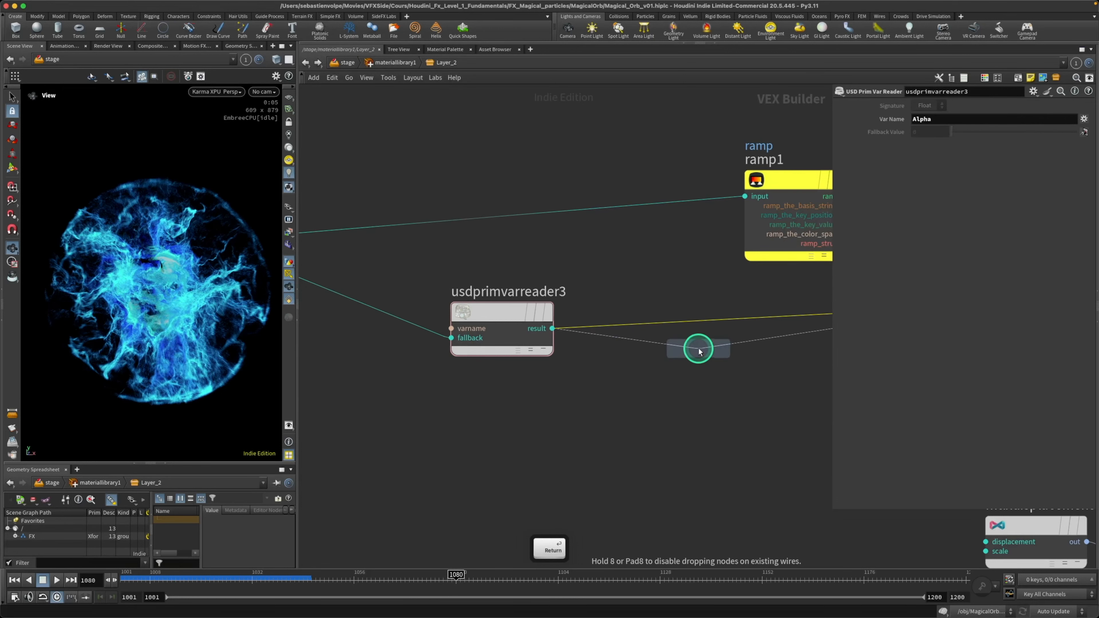
{"action": "left_click", "coordinate": [699, 352]}
- Add a Parameter node wired into the second input of mtlxmultiply1
{"action": "middle_click_drag", "start_coordinate": [694, 410], "coordinate": [651, 393]}
{"action": "scroll", "coordinate": [593, 364], "scroll_direction": "up", "scroll_amount": 3}
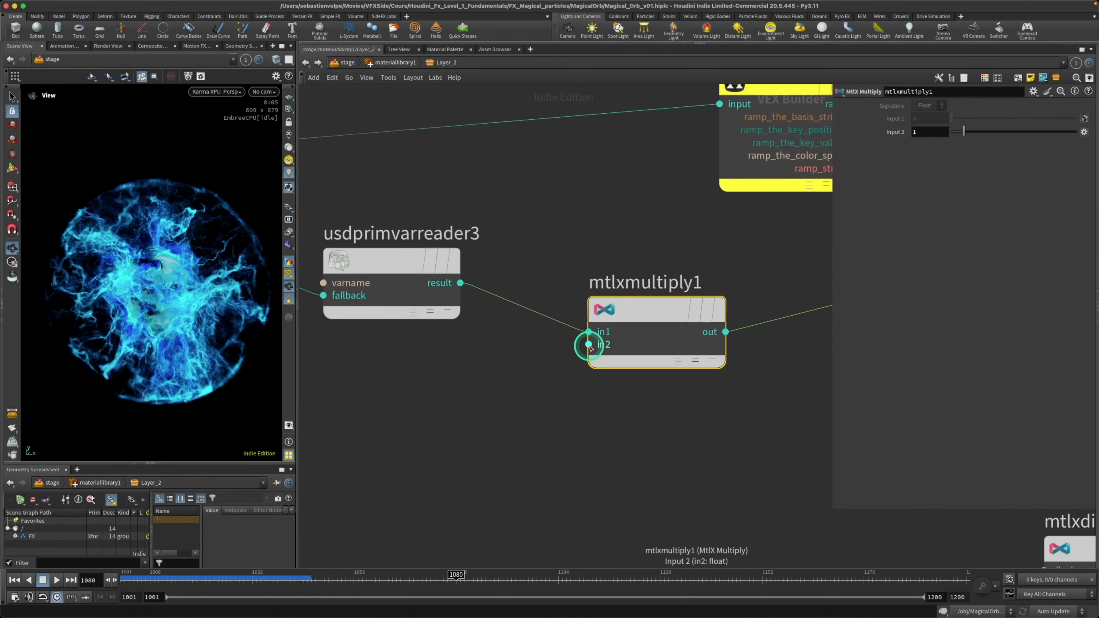
{"action": "left_click_drag", "start_coordinate": [589, 345], "coordinate": [500, 385]}
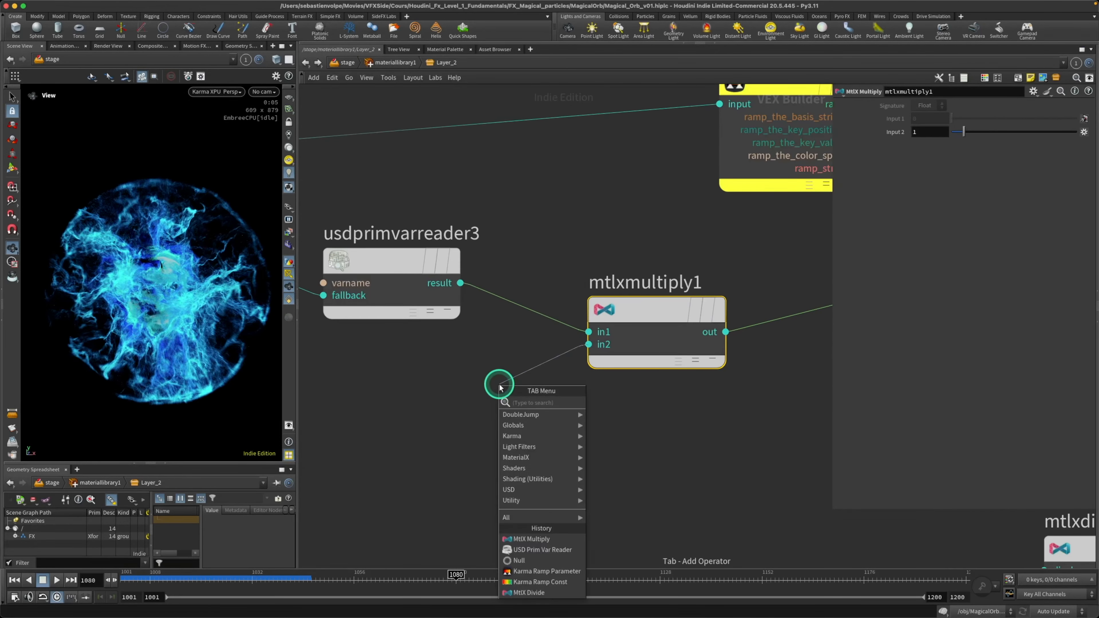
{"action": "type", "text": "par"}
{"action": "key", "text": "Return"}
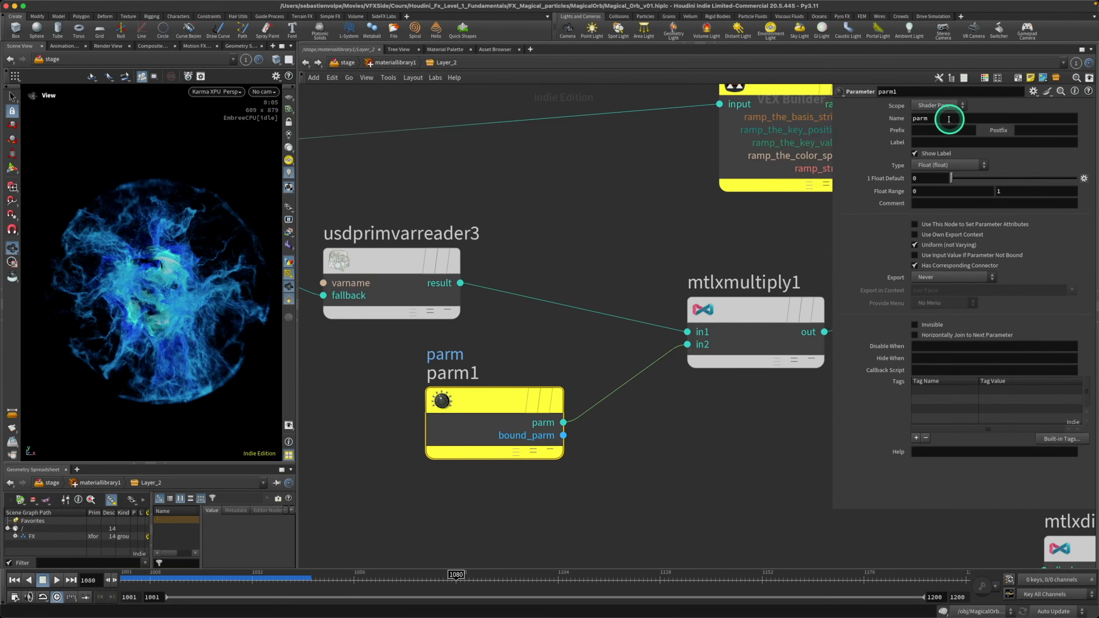
- Set the new parameter's name to emissive_mult
{"action": "double_click", "coordinate": [962, 118]}
{"action": "key", "text": "BackSpace"}
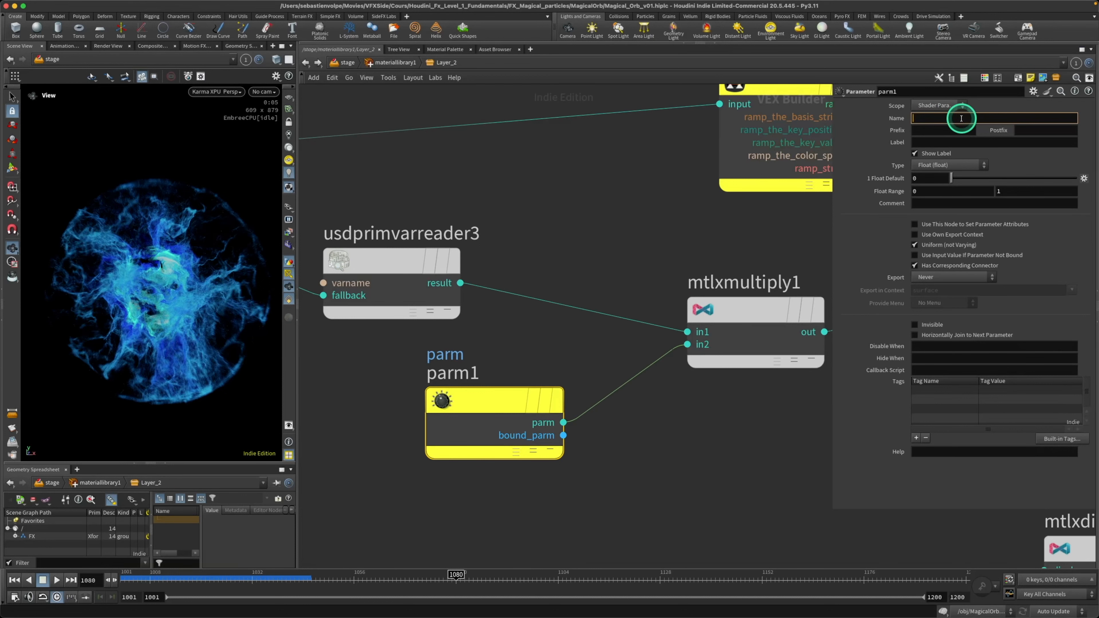
{"action": "type", "text": "emissive"}
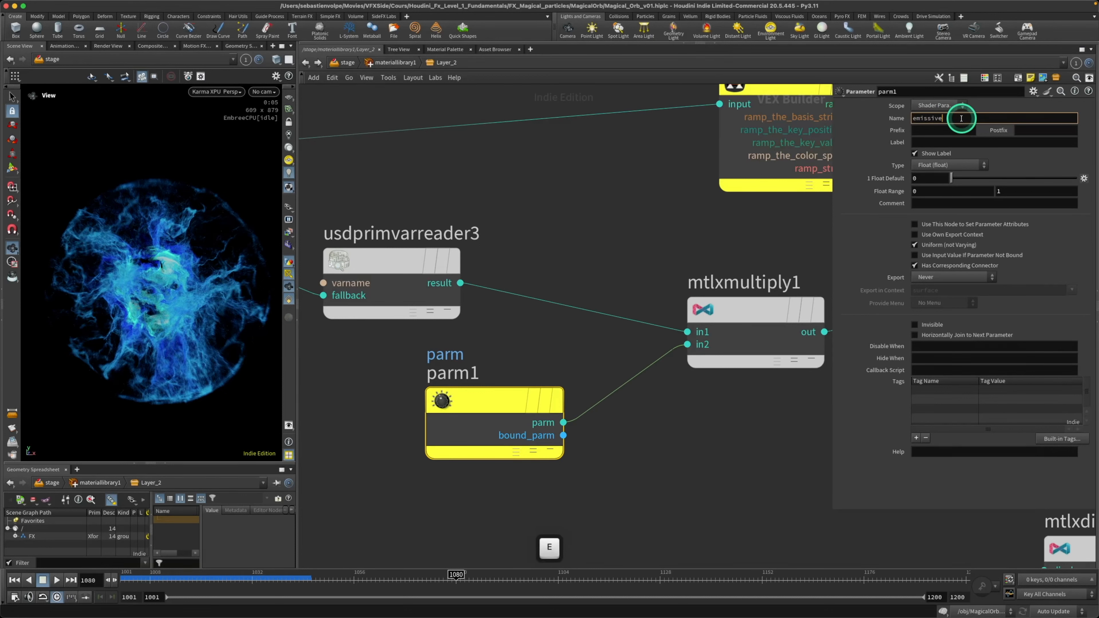
{"action": "type", "text": "_mult"}
{"action": "key", "text": "Return"}
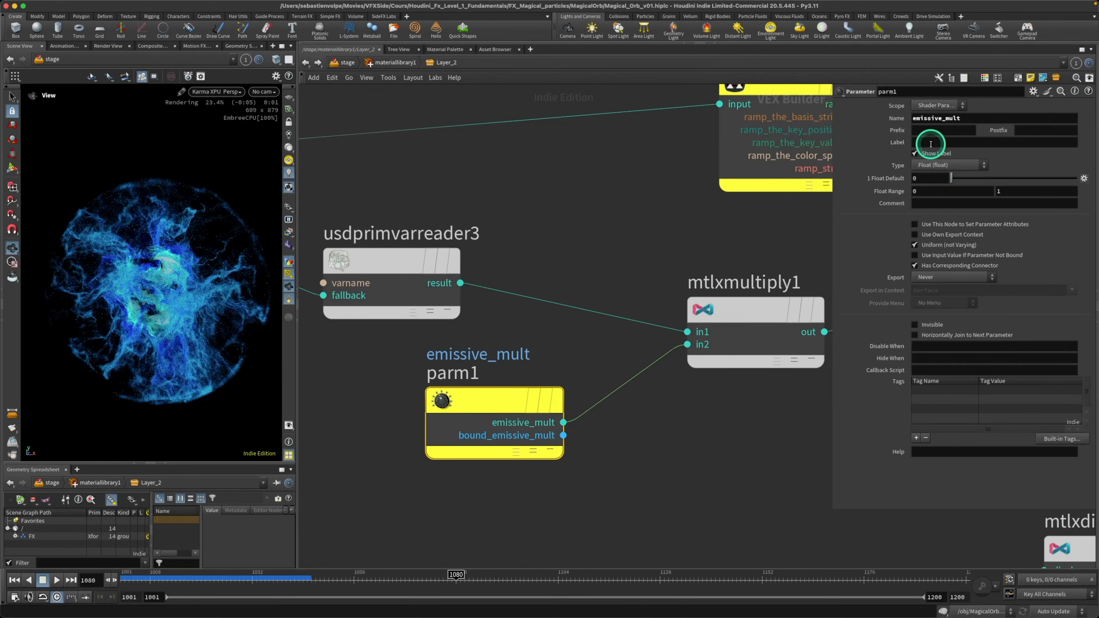
- Label the emissive_mult parameter Emissive Mult and set its float default to 10
{"action": "type", "text": "Emissive Mul"}
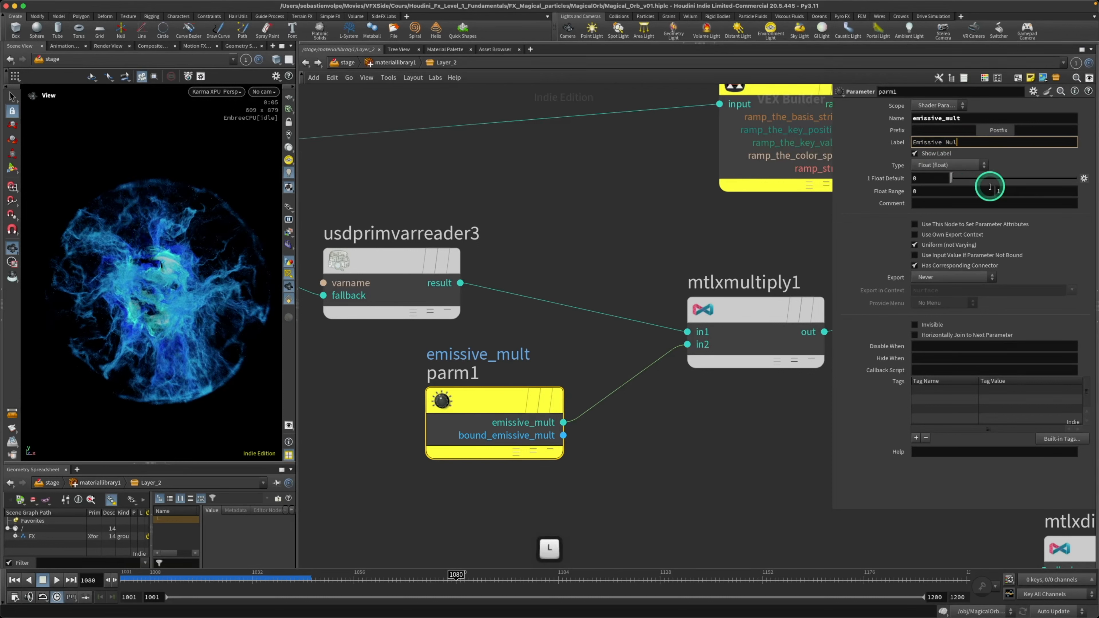
{"action": "type", "text": "t"}
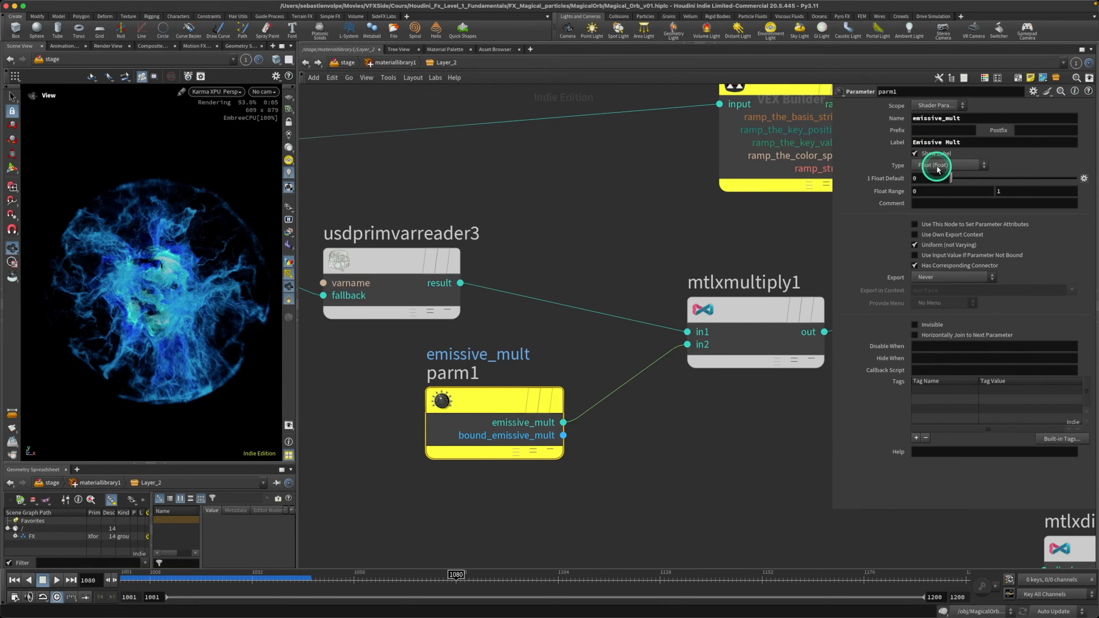
{"action": "left_click_drag", "start_coordinate": [954, 178], "coordinate": [1076, 178]}
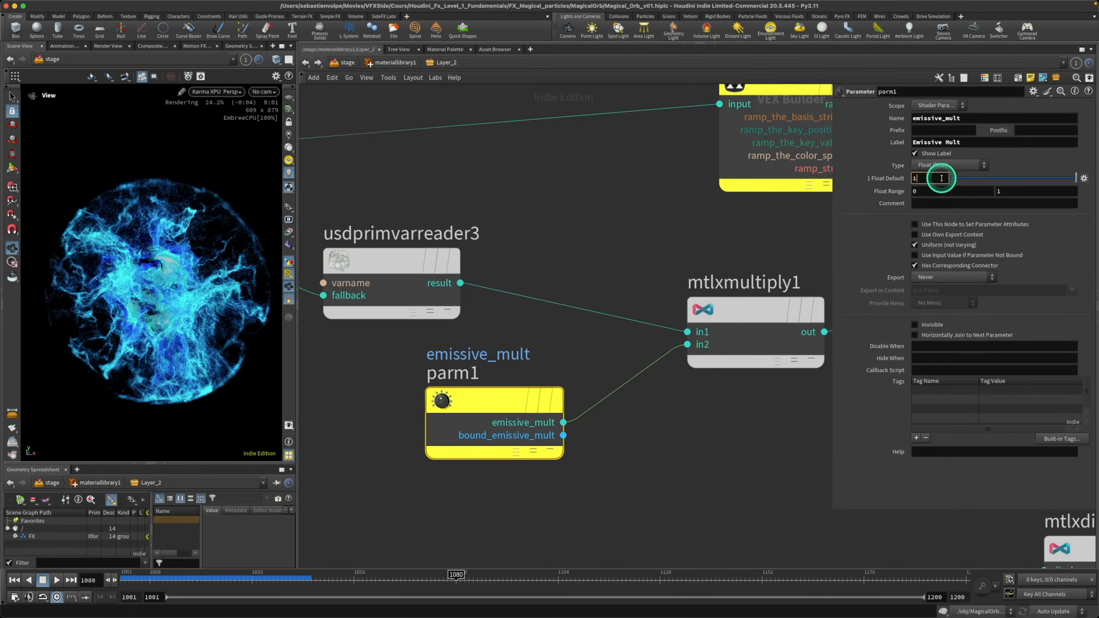
{"action": "key", "text": "Return"}
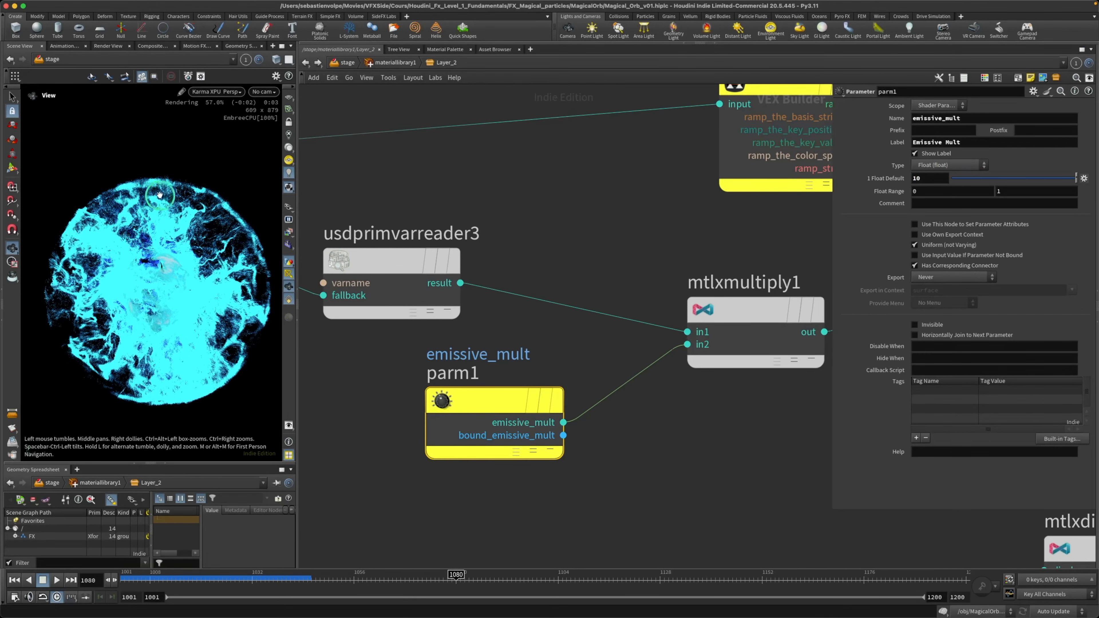
- Move the Alpha primvar reader closer to mtlxmultiply1, above the emissive_mult parameter
{"action": "middle_click_drag", "start_coordinate": [585, 335], "coordinate": [637, 322]}
{"action": "scroll", "coordinate": [637, 322], "scroll_direction": "down", "scroll_amount": 2}
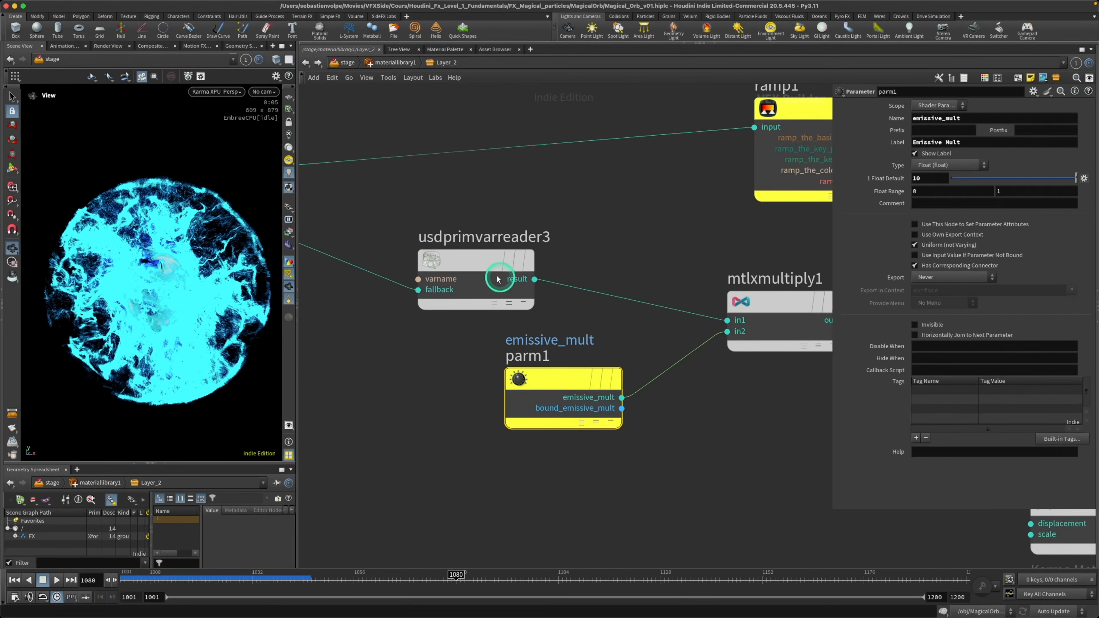
{"action": "left_click_drag", "start_coordinate": [464, 263], "coordinate": [568, 273]}
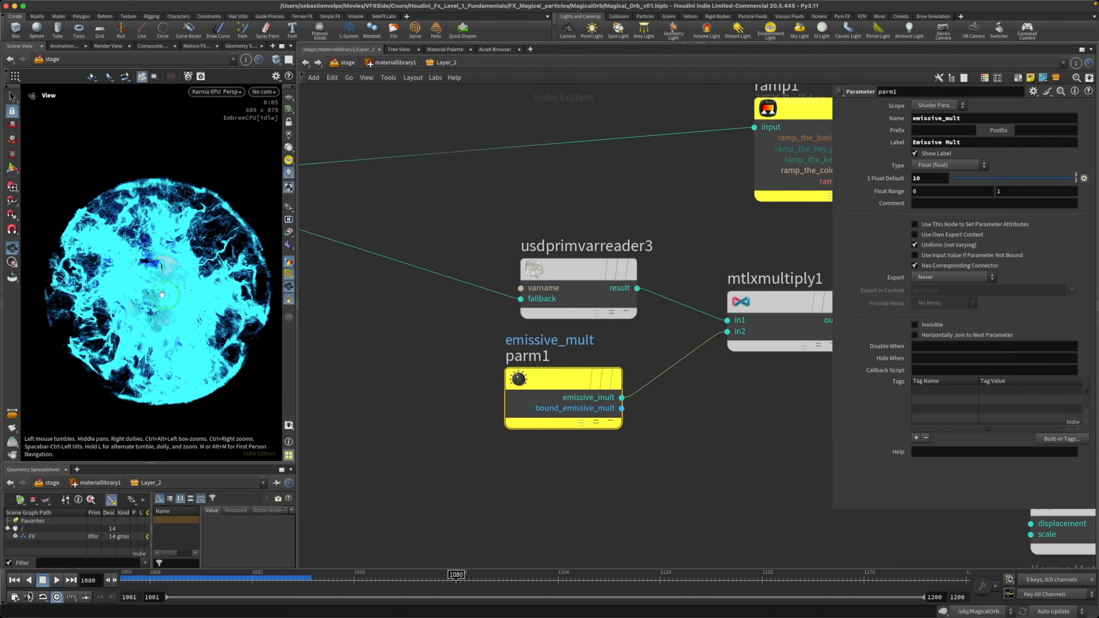
- Insert a Karma Ramp Const node into the wire between mtlxdivide1 and the Alpha reader's fallback input
{"action": "middle_click_drag", "start_coordinate": [394, 328], "coordinate": [485, 344]}
{"action": "left_click_drag", "start_coordinate": [484, 266], "coordinate": [491, 263]}
{"action": "middle_click_drag", "start_coordinate": [449, 339], "coordinate": [545, 356]}
{"action": "key", "text": "Tab"}
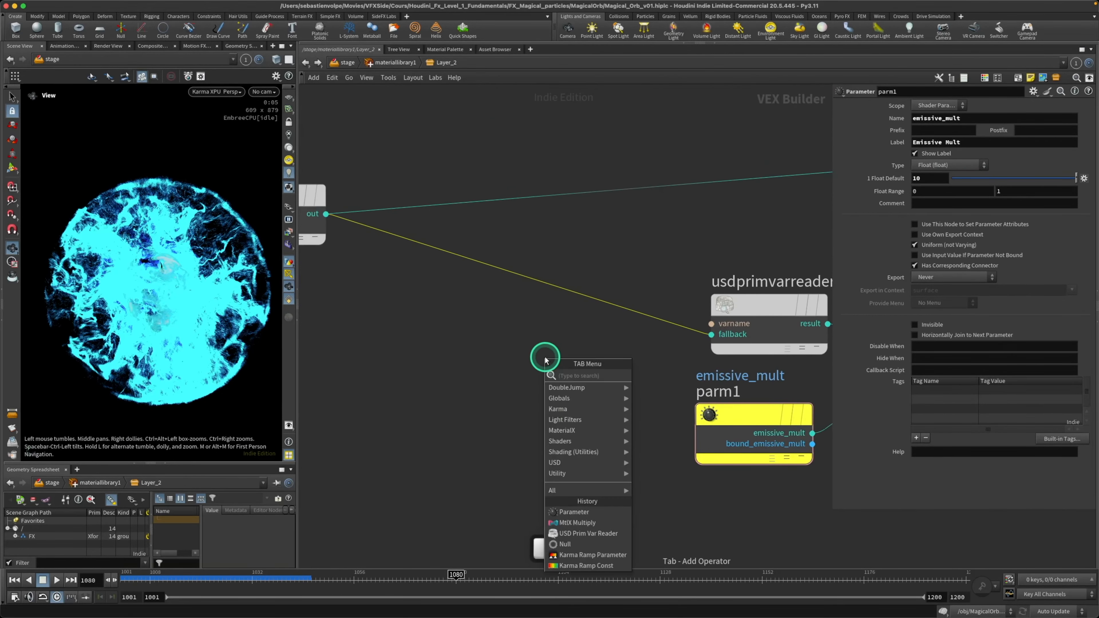
{"action": "type", "text": "ramp"}
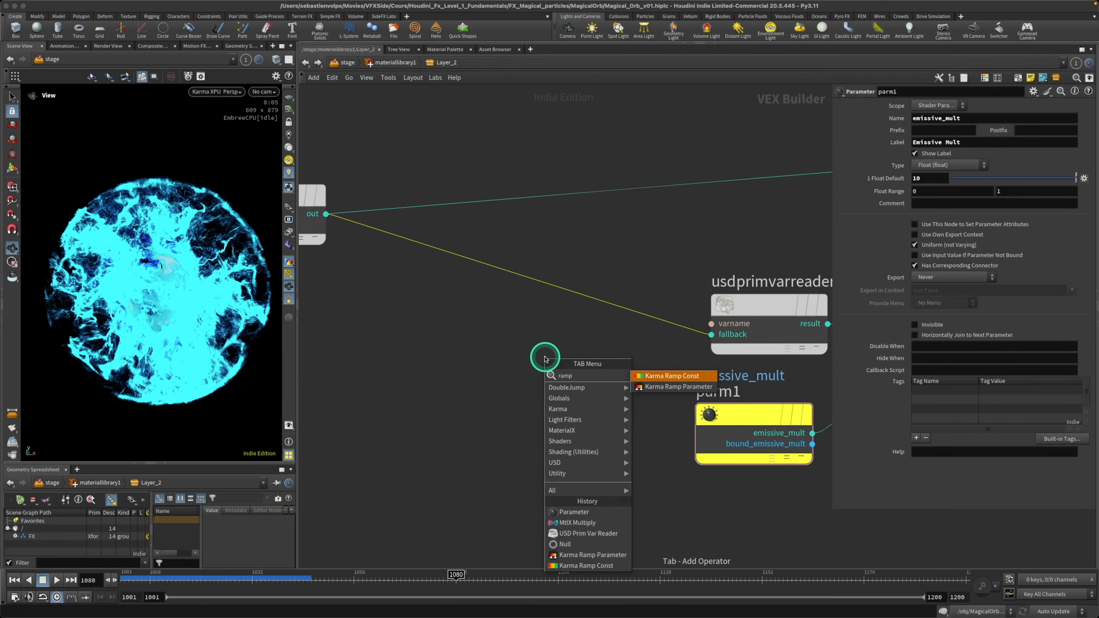
{"action": "key", "text": "Return"}
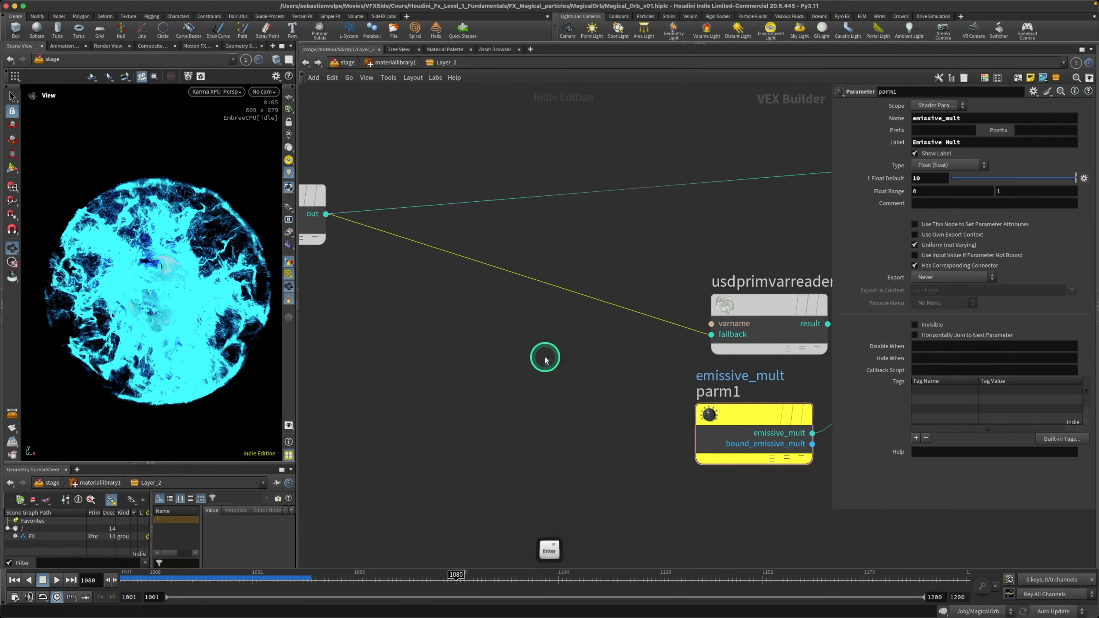
{"action": "left_click", "coordinate": [545, 359]}
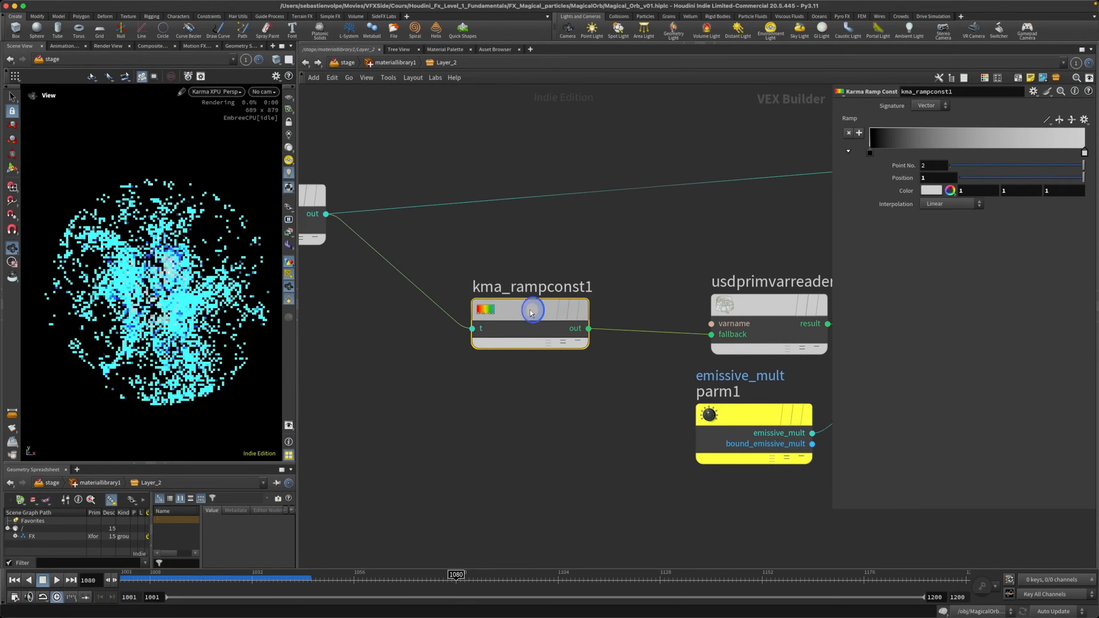
- Set the Karma Ramp Const signature to Float and move the node slightly closer to the Alpha reader
{"action": "left_click", "coordinate": [935, 106]}
{"action": "left_click", "coordinate": [927, 126]}
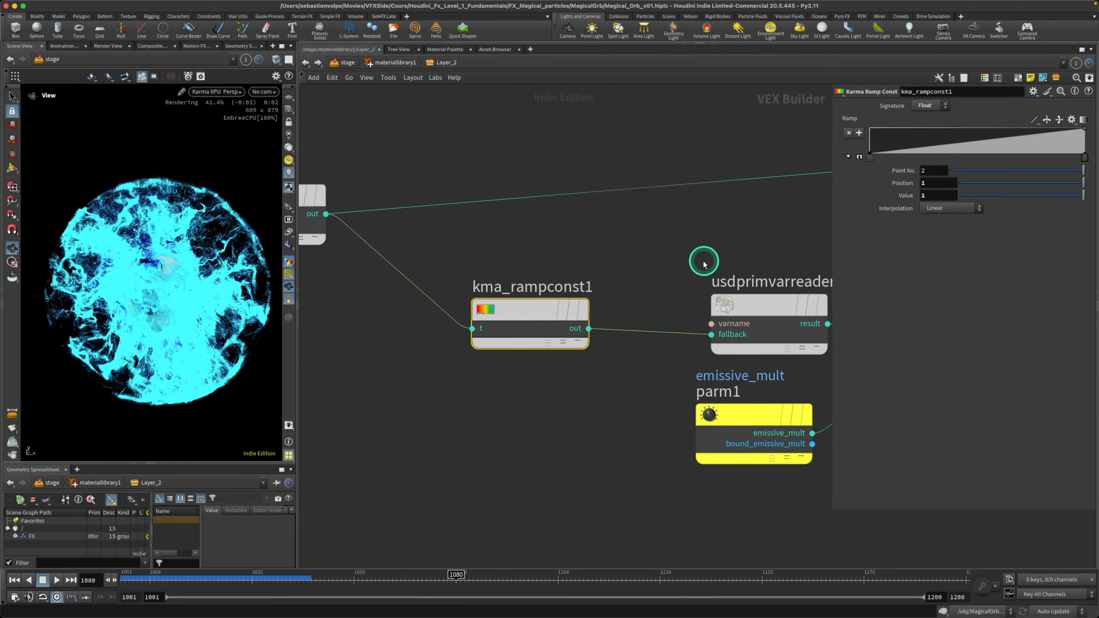
{"action": "left_click_drag", "start_coordinate": [515, 304], "coordinate": [540, 303]}
{"action": "left_click", "coordinate": [158, 283]}
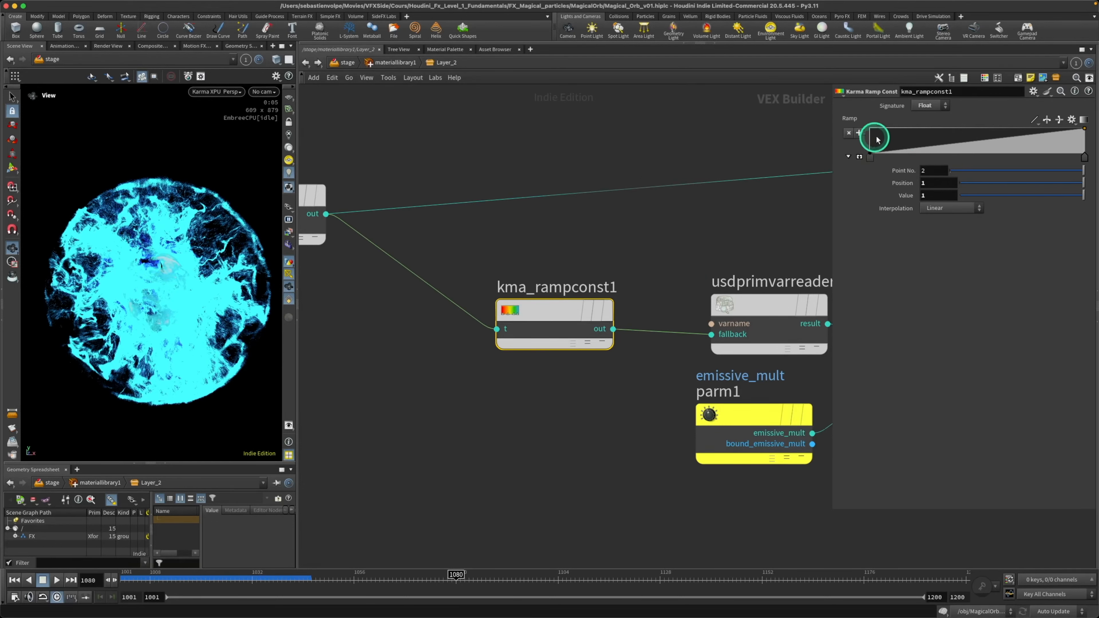
- Reverse the float ramp and move its zero-value end point to position 0.04
{"action": "left_click", "coordinate": [1048, 121]}
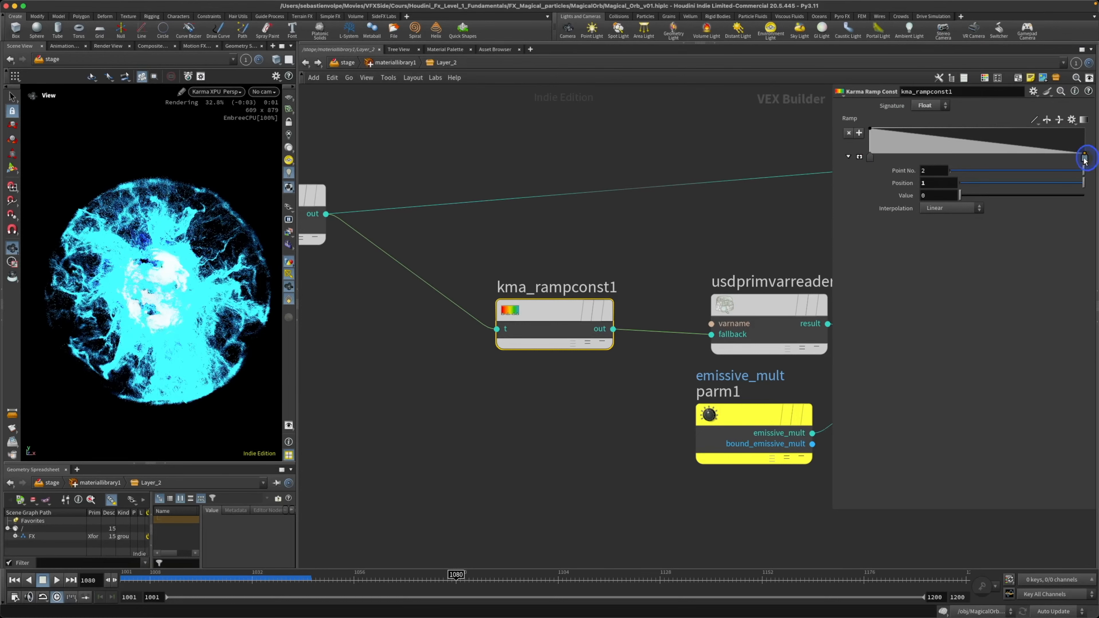
{"action": "left_click_drag", "start_coordinate": [1085, 159], "coordinate": [885, 159]}
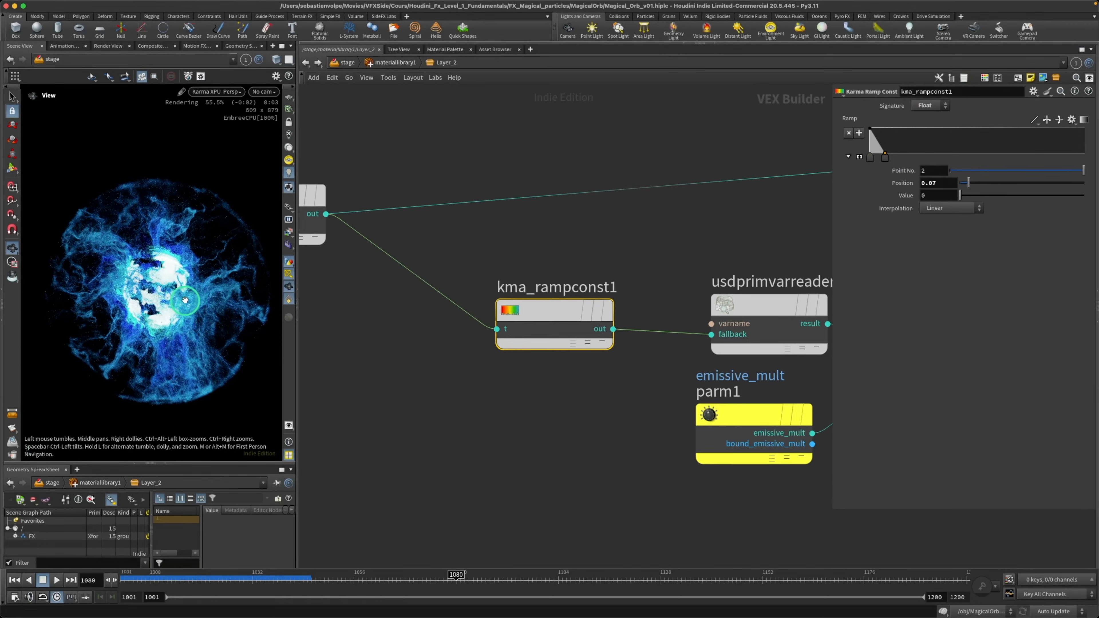
{"action": "left_click_drag", "start_coordinate": [881, 161], "coordinate": [880, 160]}
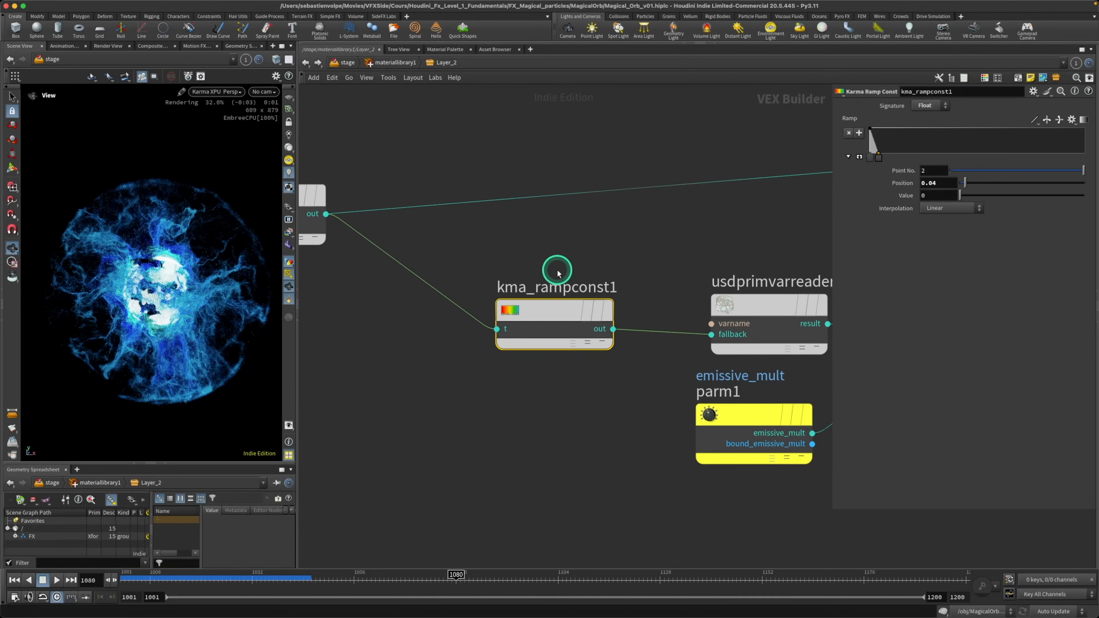
- Move all the reader, divide, ramp and multiply nodes together farther from mtlxstandard_surface, and deselect them
{"action": "scroll", "coordinate": [606, 339], "scroll_direction": "down", "scroll_amount": 4}
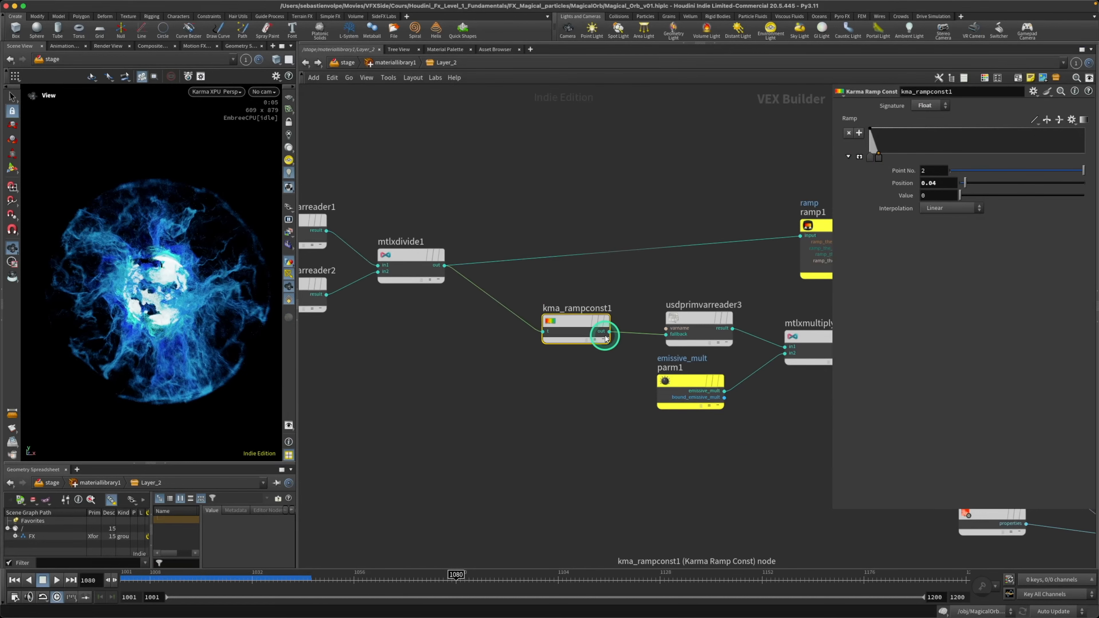
{"action": "scroll", "coordinate": [580, 395], "scroll_direction": "right", "scroll_amount": 5}
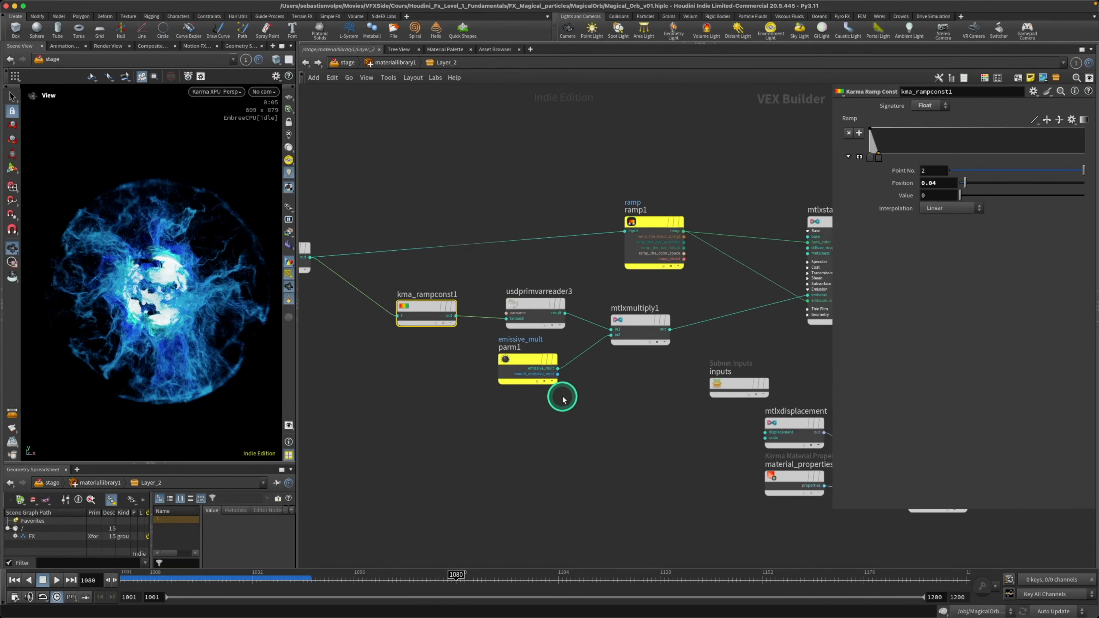
{"action": "scroll", "coordinate": [576, 403], "scroll_direction": "down", "scroll_amount": 3}
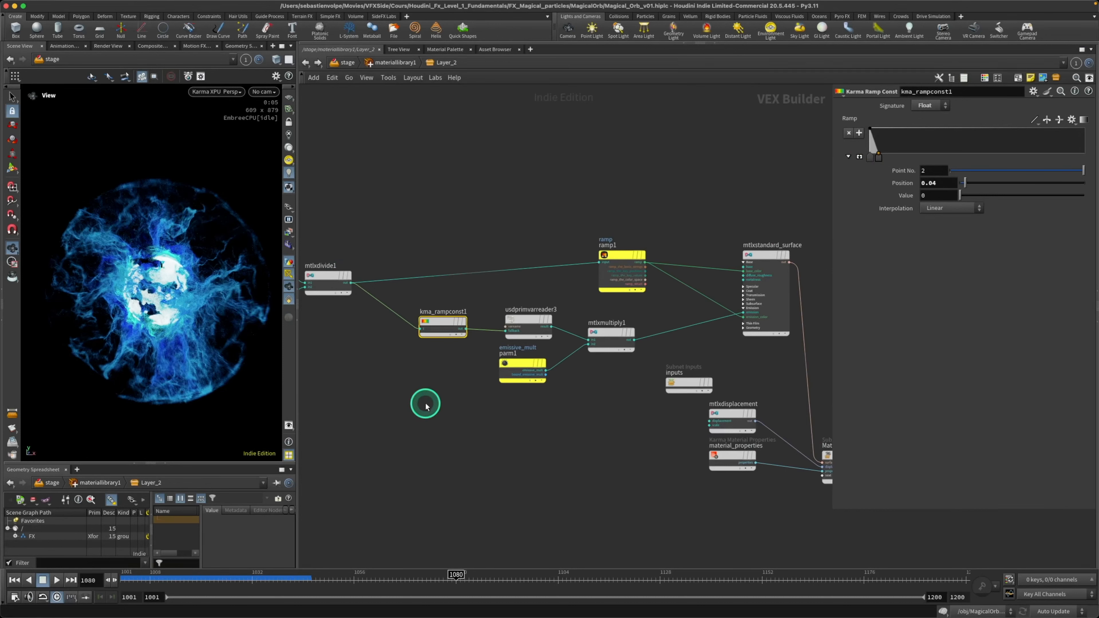
{"action": "scroll", "coordinate": [483, 400], "scroll_direction": "down", "scroll_amount": 2}
{"action": "scroll", "coordinate": [473, 394], "scroll_direction": "down", "scroll_amount": 5}
{"action": "left_click_drag", "start_coordinate": [367, 283], "coordinate": [474, 358]}
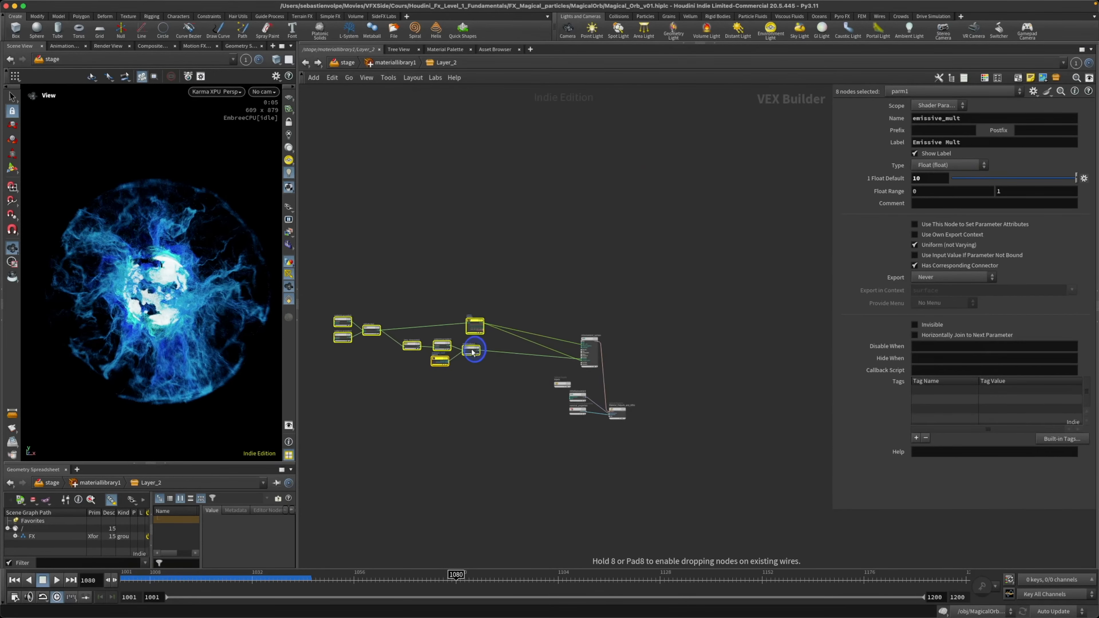
{"action": "scroll", "coordinate": [464, 390], "scroll_direction": "up", "scroll_amount": 3}
{"action": "scroll", "coordinate": [465, 388], "scroll_direction": "up", "scroll_amount": 4}
{"action": "middle_click_drag", "start_coordinate": [468, 378], "coordinate": [578, 420]}
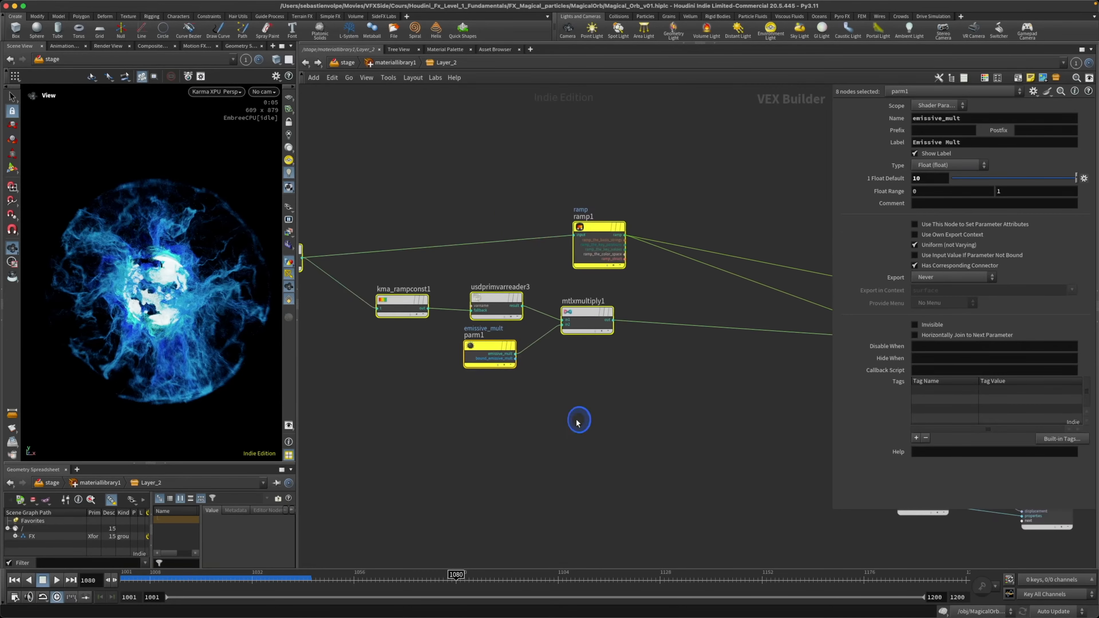
{"action": "left_click", "coordinate": [578, 421]}
- Move ramp1 closer to mtlxdivide1 and shift the four emission nodes below it slightly toward the surface shader
{"action": "left_click_drag", "start_coordinate": [598, 229], "coordinate": [507, 216]}
{"action": "left_click_drag", "start_coordinate": [638, 374], "coordinate": [385, 282]}
{"action": "mouse_move", "coordinate": [494, 301]}
{"action": "left_mouse_down"}
{"action": "mouse_move", "coordinate": [478, 294]}
{"action": "mouse_move", "coordinate": [515, 304]}
{"action": "left_mouse_up"}
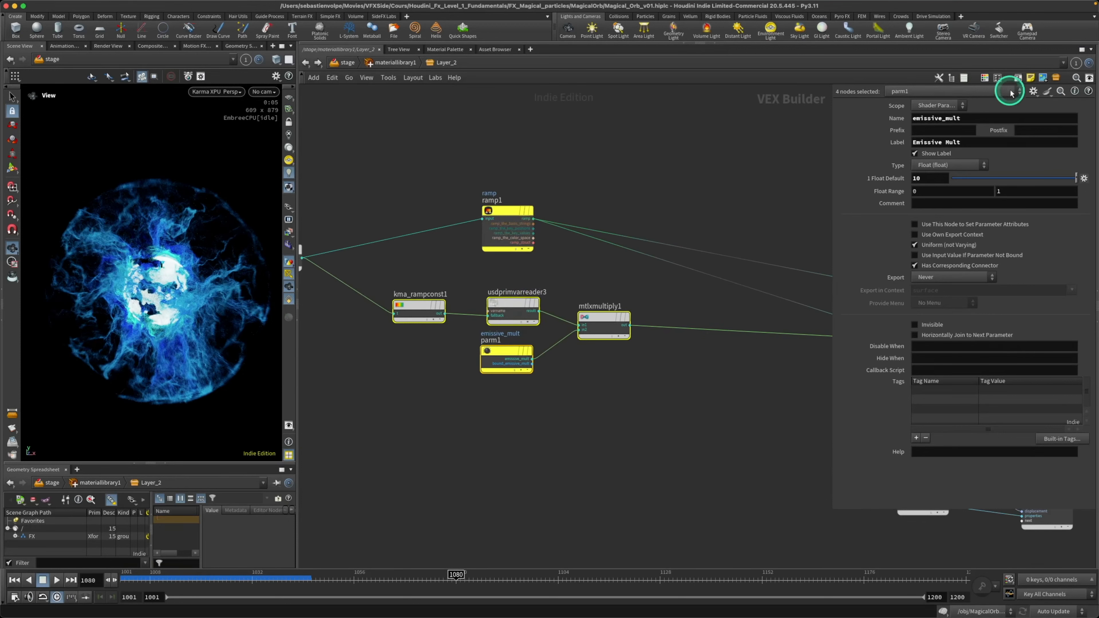
- Enclose the four selected emission nodes in a network box titled Core and move the box slightly closer to ramp1
{"action": "left_click", "coordinate": [1018, 78]}
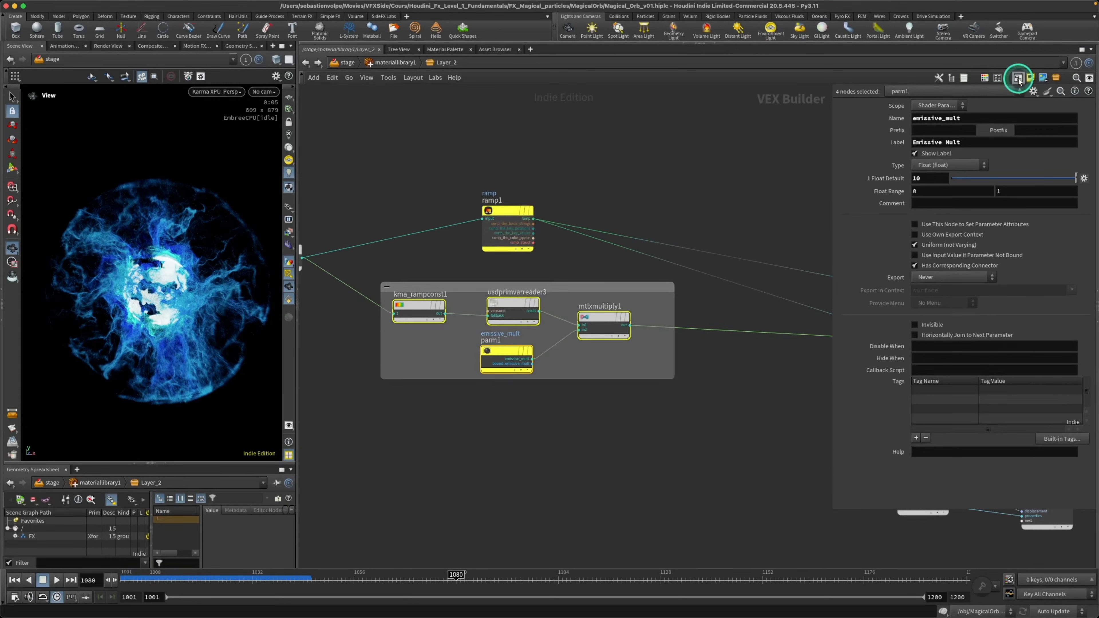
{"action": "double_click", "coordinate": [571, 288]}
{"action": "type", "text": "Core"}
{"action": "left_click", "coordinate": [593, 451]}
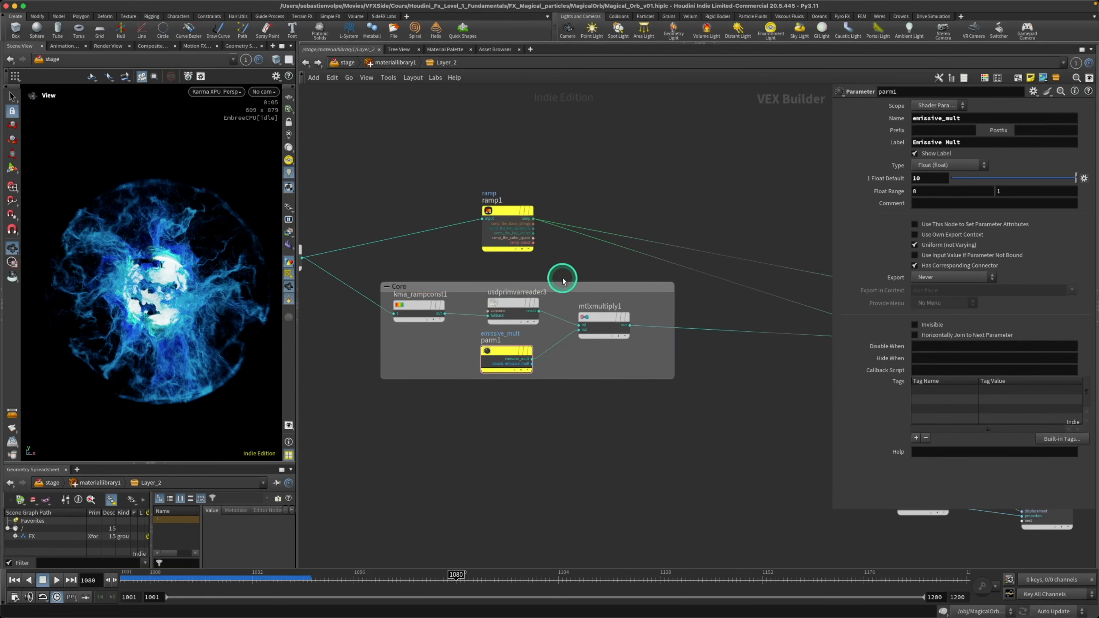
{"action": "left_click_drag", "start_coordinate": [562, 281], "coordinate": [565, 271]}
{"action": "middle_click_drag", "start_coordinate": [537, 442], "coordinate": [572, 424]}
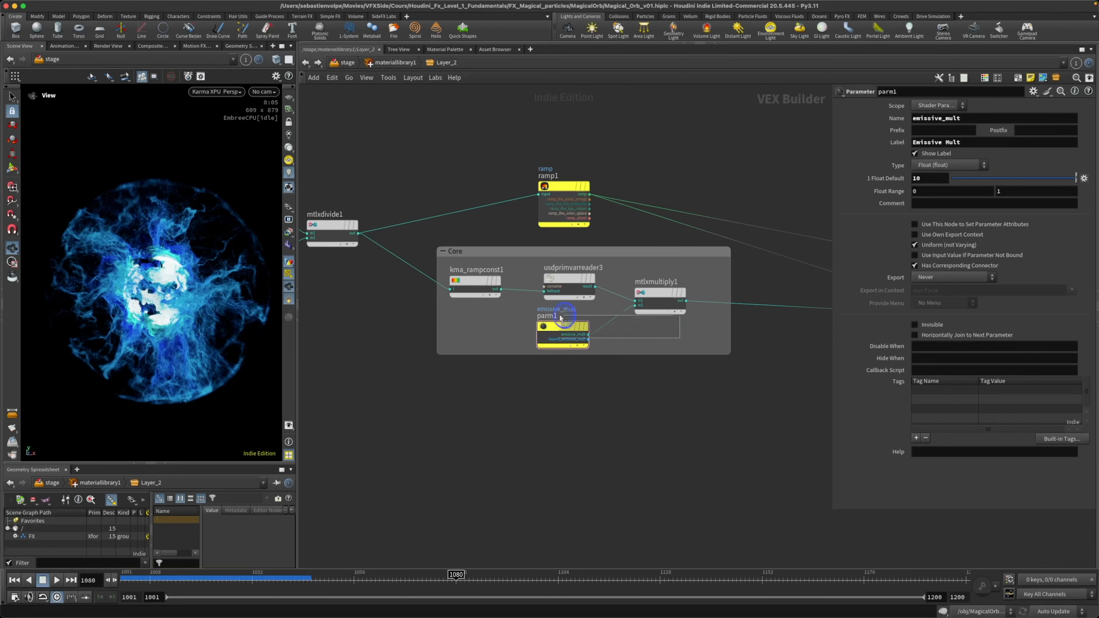
- Duplicate the four emission nodes inside the Core box and place the copies below the box
{"action": "left_click_drag", "start_coordinate": [561, 319], "coordinate": [453, 275]}
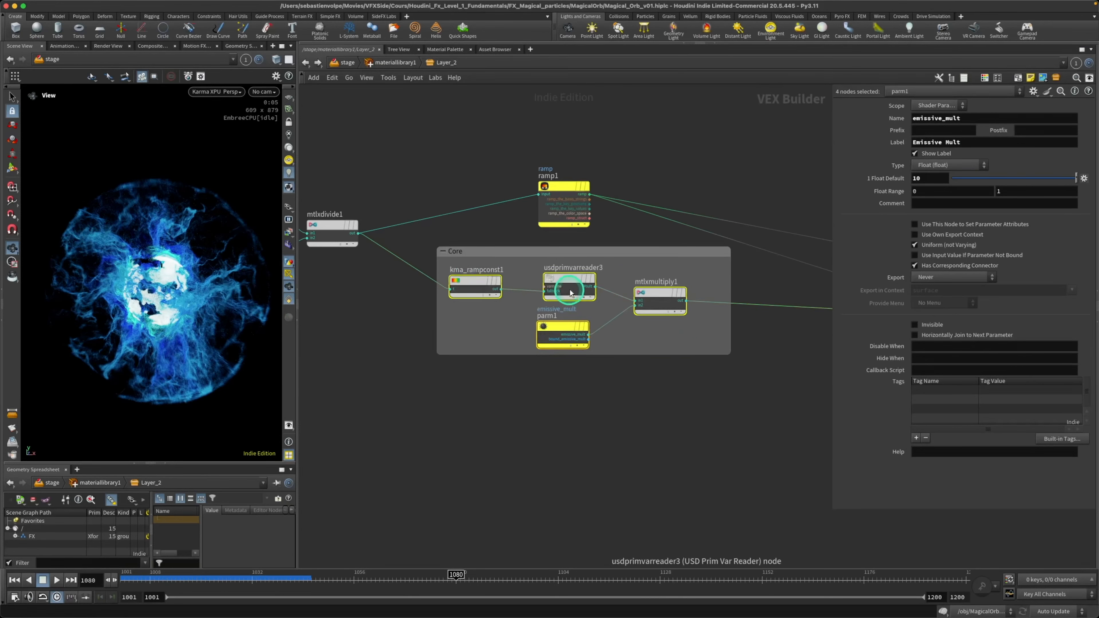
{"action": "left_click_drag", "start_coordinate": [571, 293], "coordinate": [565, 412]}
{"action": "left_click", "coordinate": [692, 480]}
{"action": "middle_click_drag", "start_coordinate": [731, 481], "coordinate": [594, 464]}
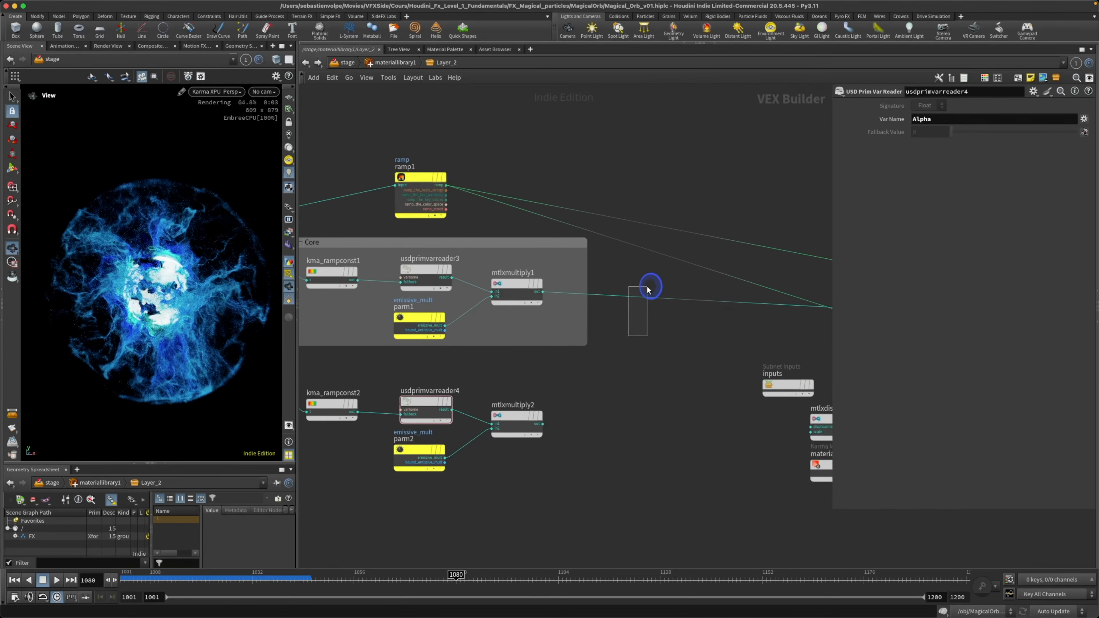
- Insert a MtlX Add node on the output wire of mtlxmultiply1 and connect mtlxmultiply2 to its second input
{"action": "left_click_drag", "start_coordinate": [648, 289], "coordinate": [647, 288]}
{"action": "key", "text": "Tab"}
{"action": "type", "text": "add"}
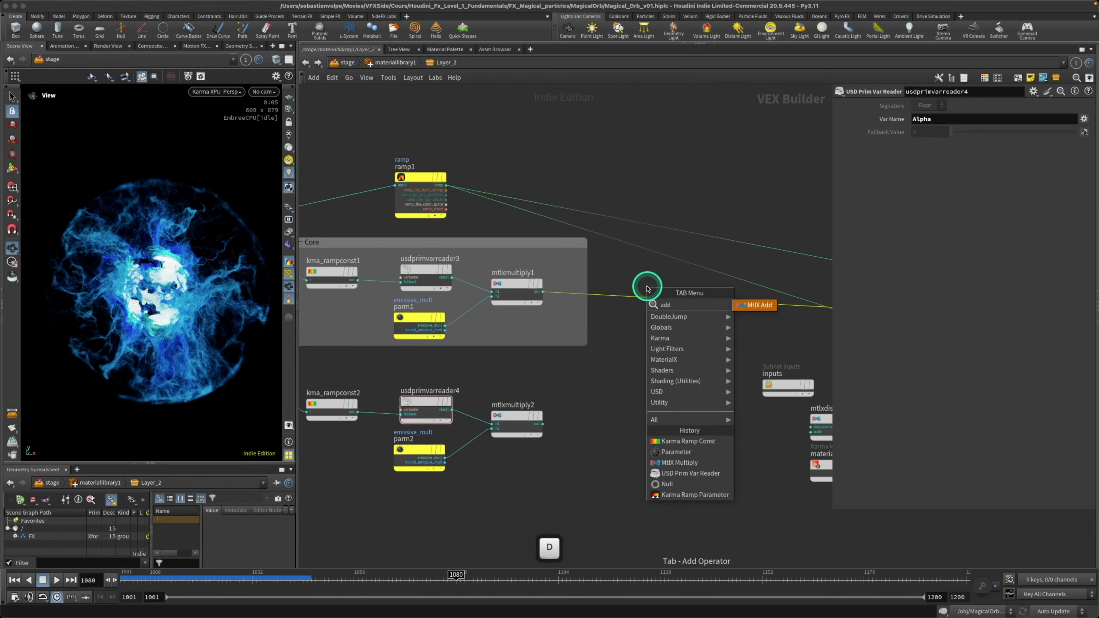
{"action": "key", "text": "Return"}
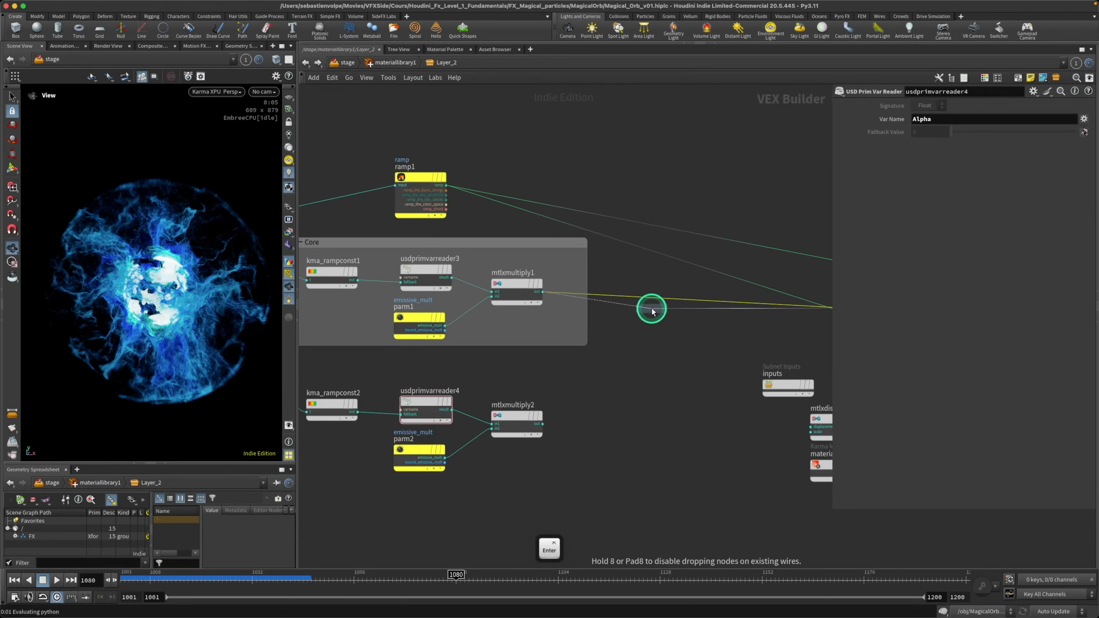
{"action": "left_click", "coordinate": [649, 320]}
{"action": "scroll", "coordinate": [601, 379], "scroll_direction": "up", "scroll_amount": 1}
{"action": "scroll", "coordinate": [602, 380], "scroll_direction": "up", "scroll_amount": 3}
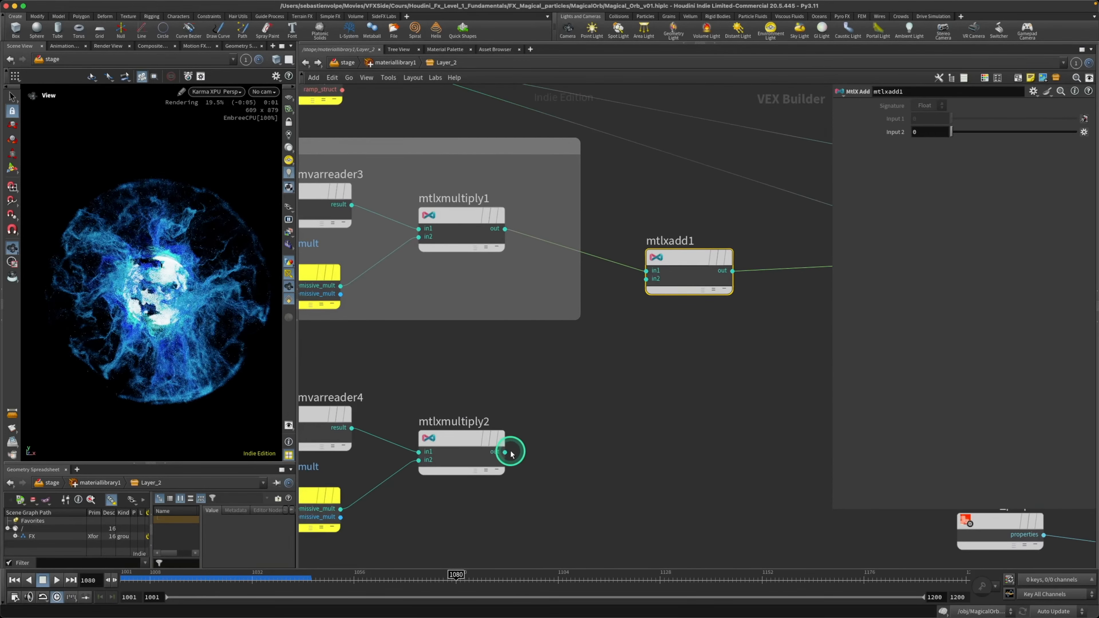
{"action": "left_click_drag", "start_coordinate": [511, 454], "coordinate": [643, 293]}
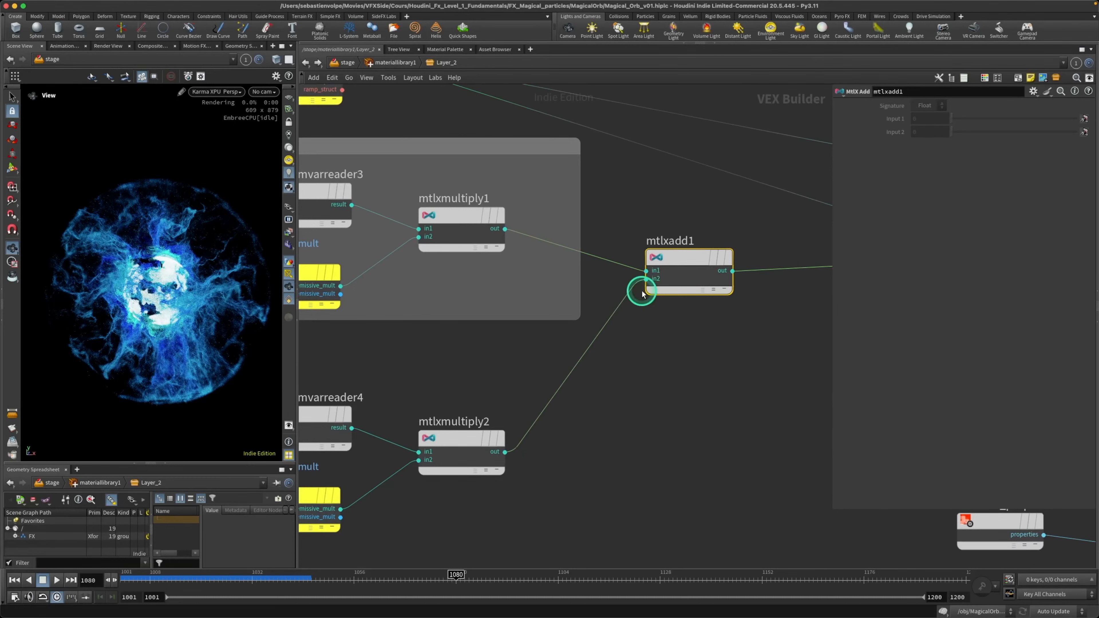
- Reverse the float ramp of kma_rampconst2
{"action": "mouse_move", "coordinate": [600, 443]}
{"action": "middle_mouse_down"}
{"action": "mouse_move", "coordinate": [652, 405]}
{"action": "mouse_move", "coordinate": [728, 383]}
{"action": "middle_mouse_up"}
{"action": "middle_click_drag", "start_coordinate": [595, 466], "coordinate": [729, 456]}
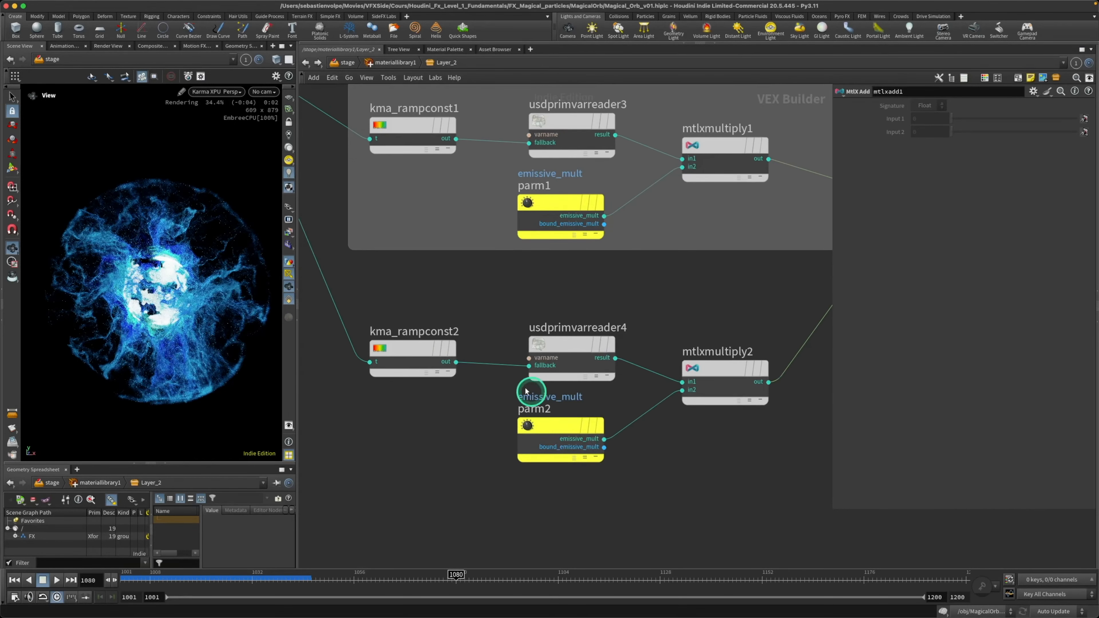
{"action": "left_click", "coordinate": [414, 348]}
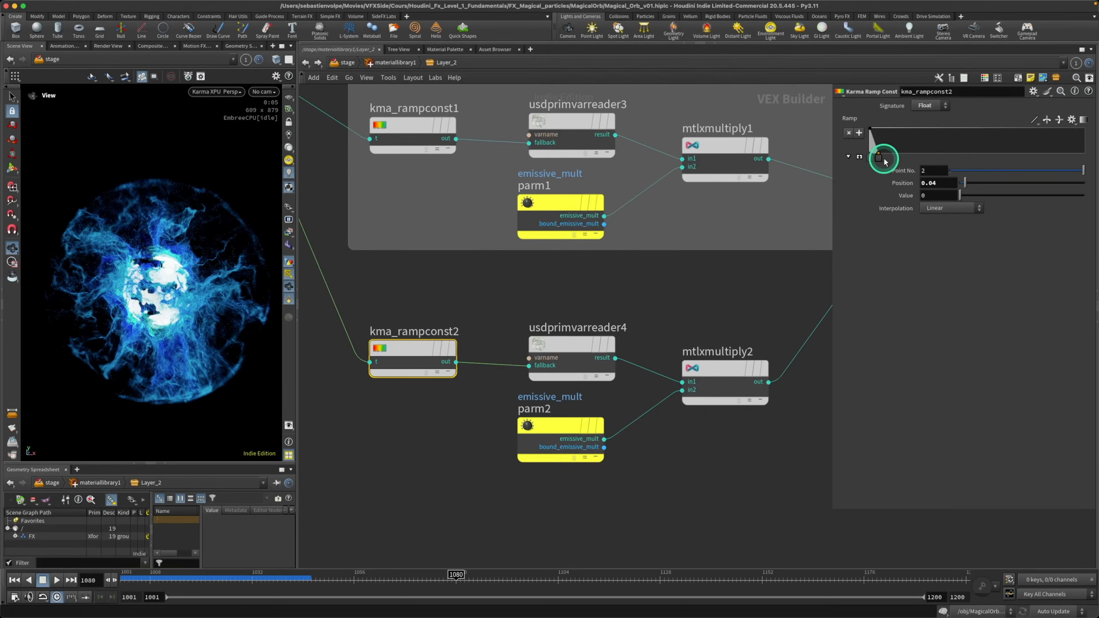
{"action": "left_click", "coordinate": [1049, 124]}
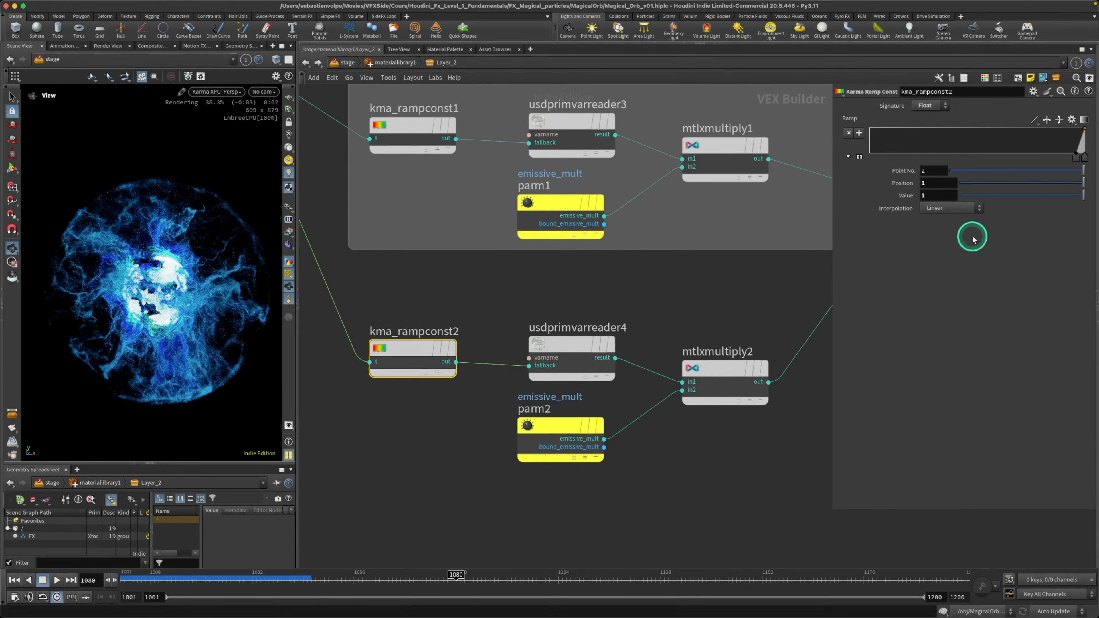
- Compare the two multiplier parameters and rename the parm2 parameter to emissive_mult_end
{"action": "left_click", "coordinate": [550, 428]}
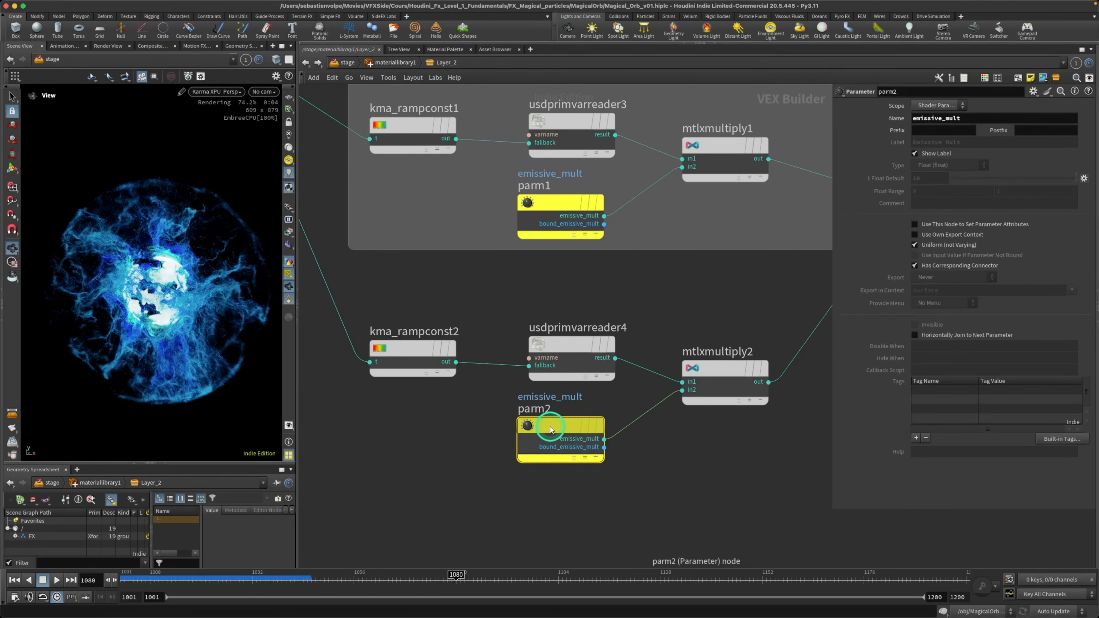
{"action": "left_click", "coordinate": [542, 203]}
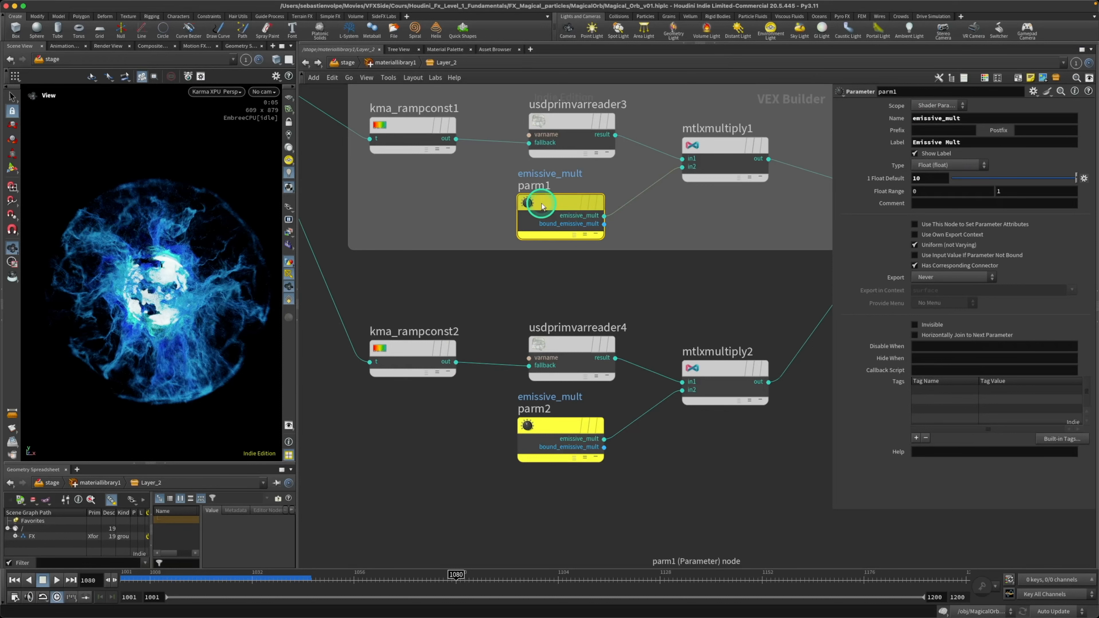
{"action": "left_click", "coordinate": [547, 428]}
{"action": "left_click", "coordinate": [892, 151]}
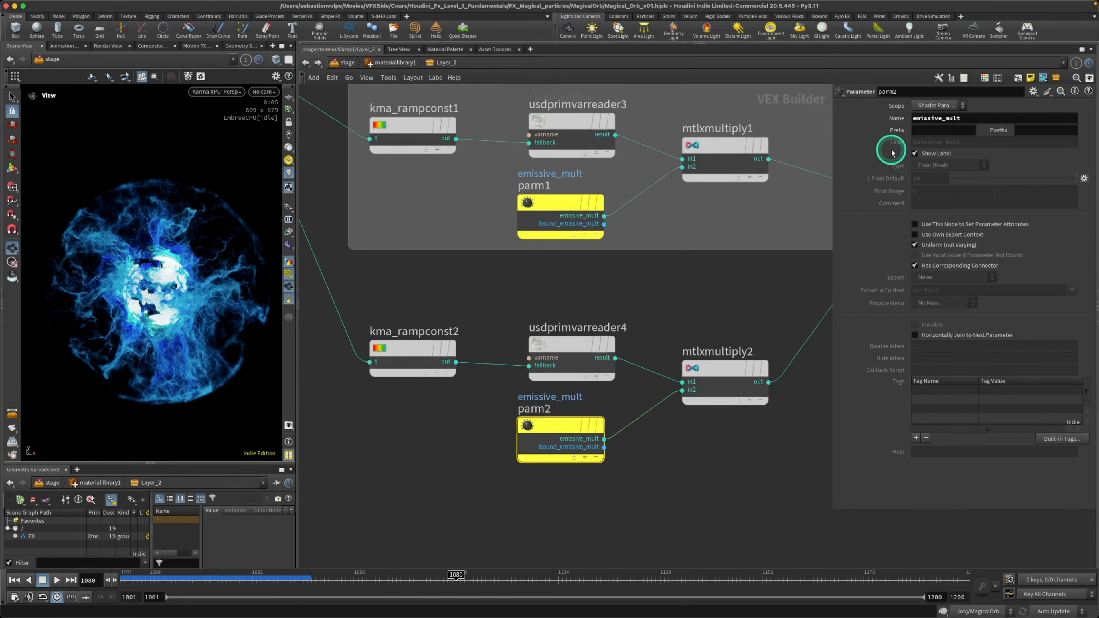
{"action": "left_click", "coordinate": [928, 176]}
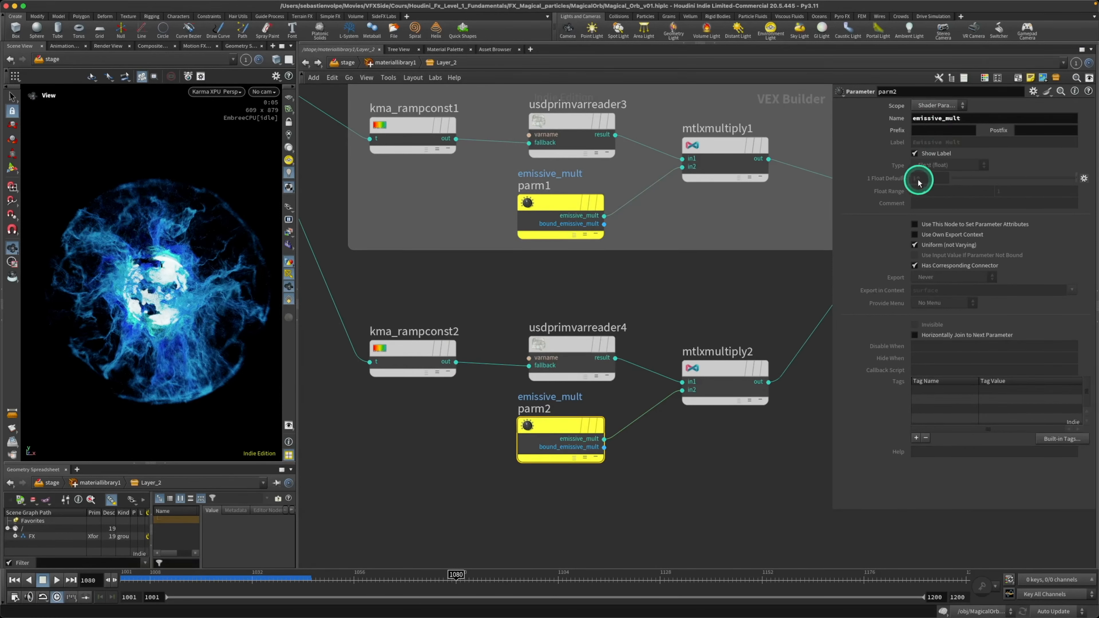
{"action": "left_click", "coordinate": [974, 117]}
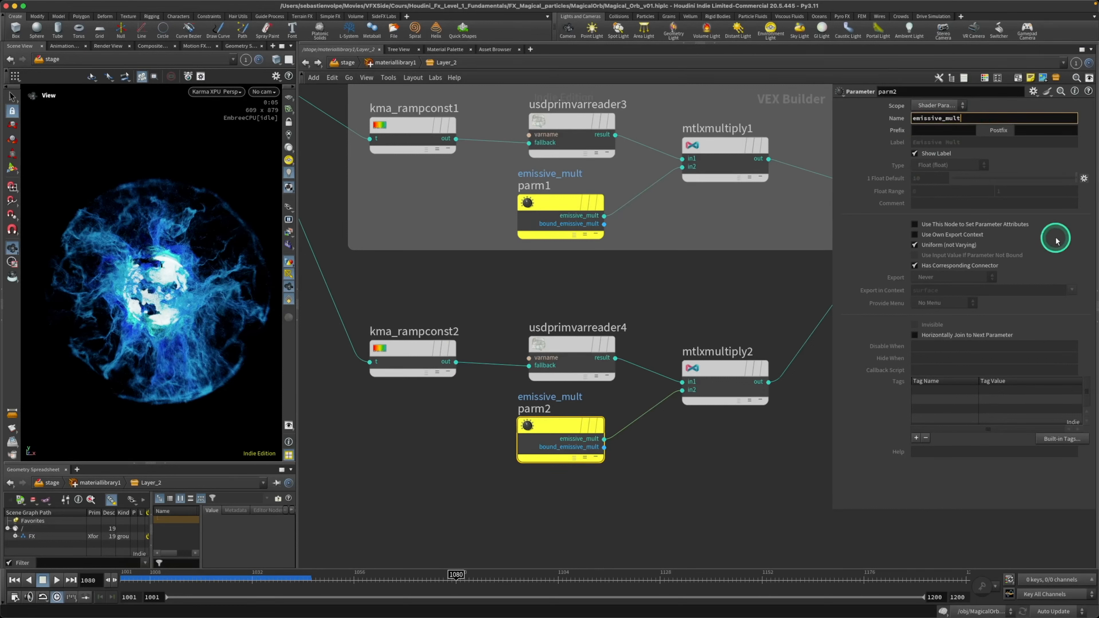
{"action": "type", "text": "_end"}
{"action": "key", "text": "Return"}
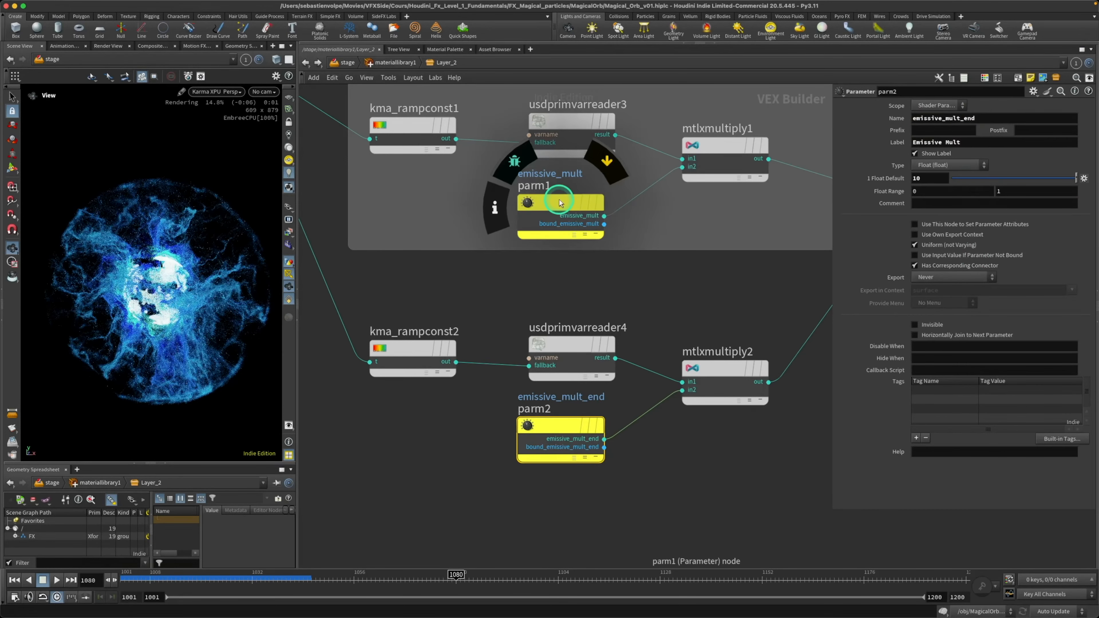
- Rename the parm1 parameter in the Core box to emissive_mult_core
{"action": "left_click", "coordinate": [563, 203]}
{"action": "left_click", "coordinate": [995, 119]}
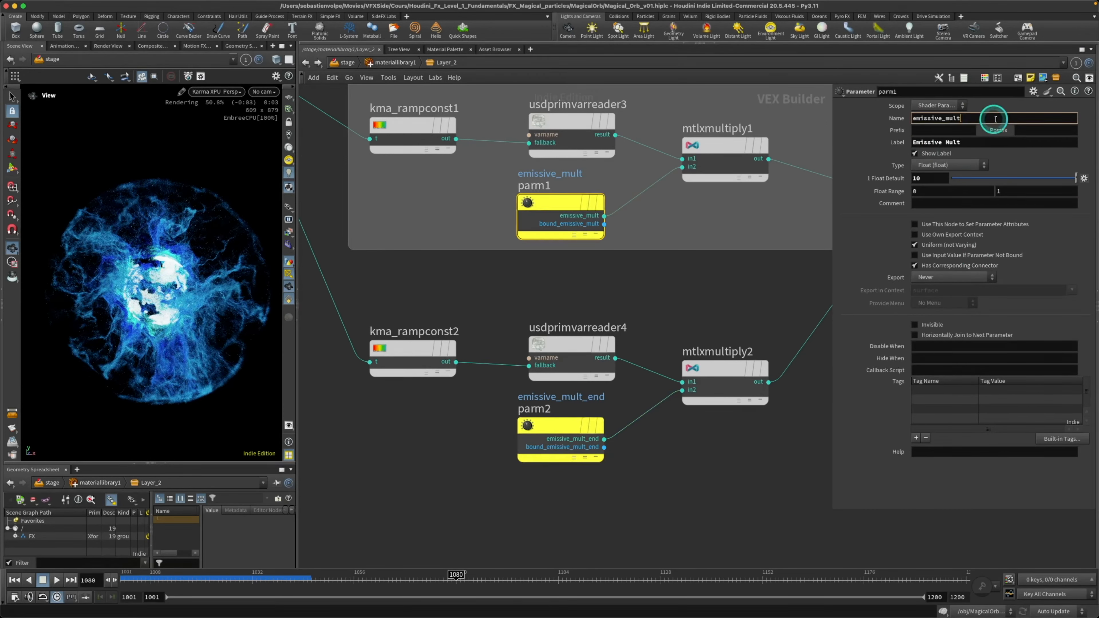
{"action": "type", "text": "_co"}
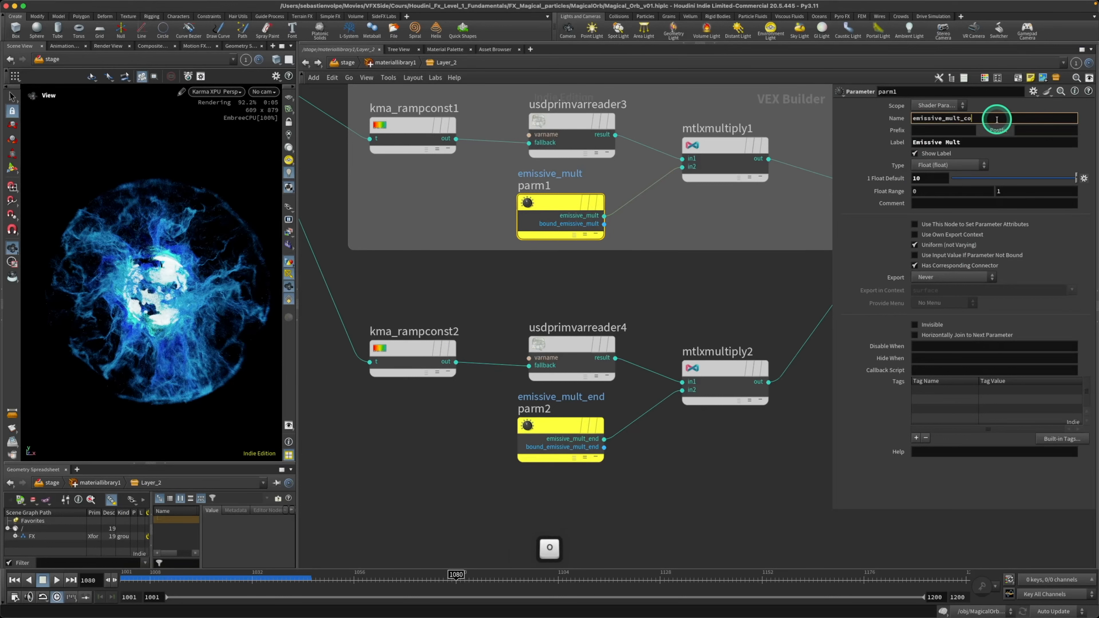
{"action": "type", "text": "re"}
{"action": "key", "text": "Return"}
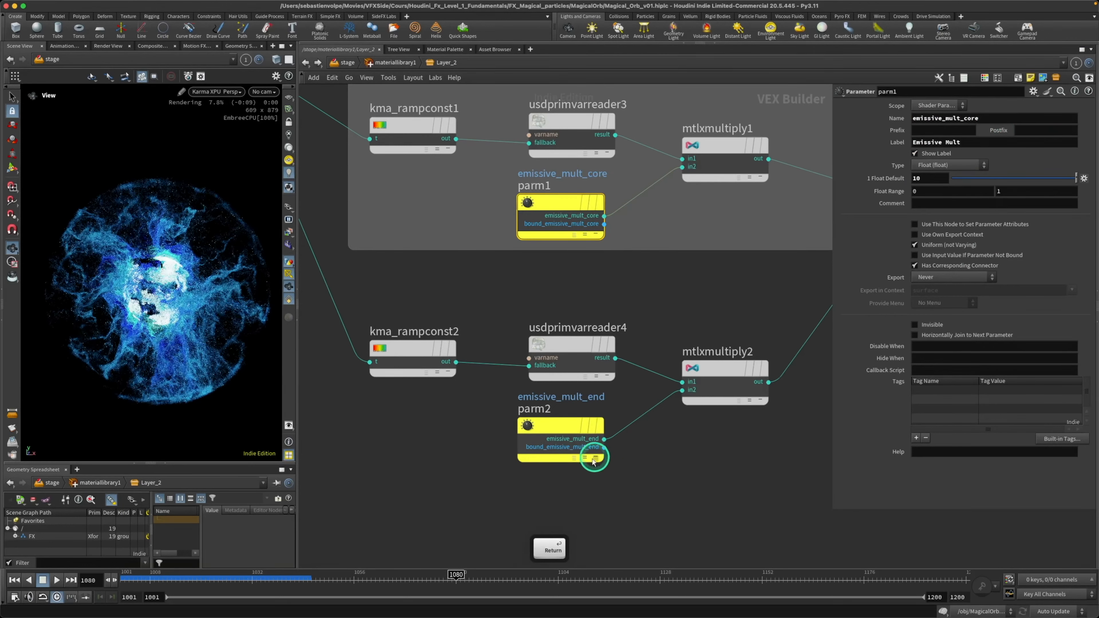
- Change the label of parm2 to Emissive Mult End
{"action": "left_click", "coordinate": [555, 431]}
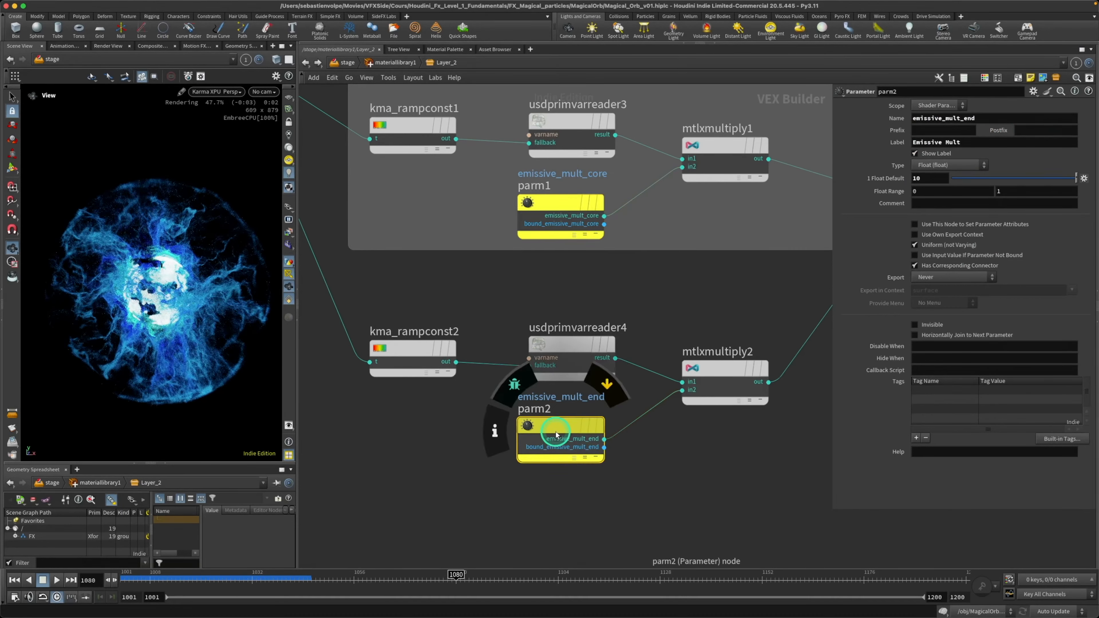
{"action": "left_click", "coordinate": [998, 143]}
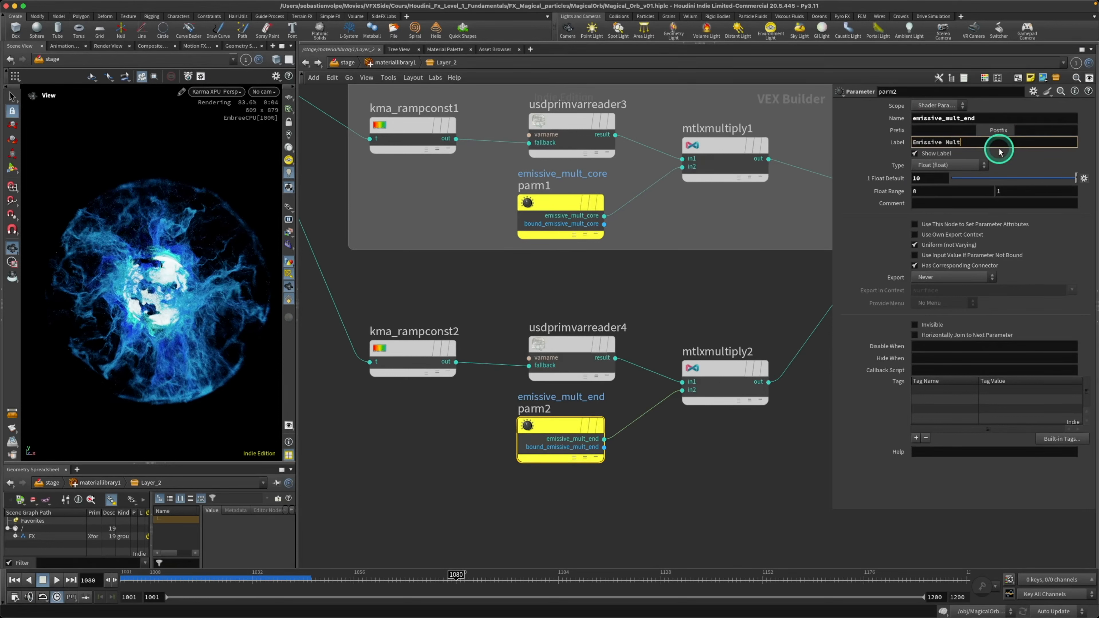
{"action": "type", "text": "End"}
{"action": "key", "text": "Return"}
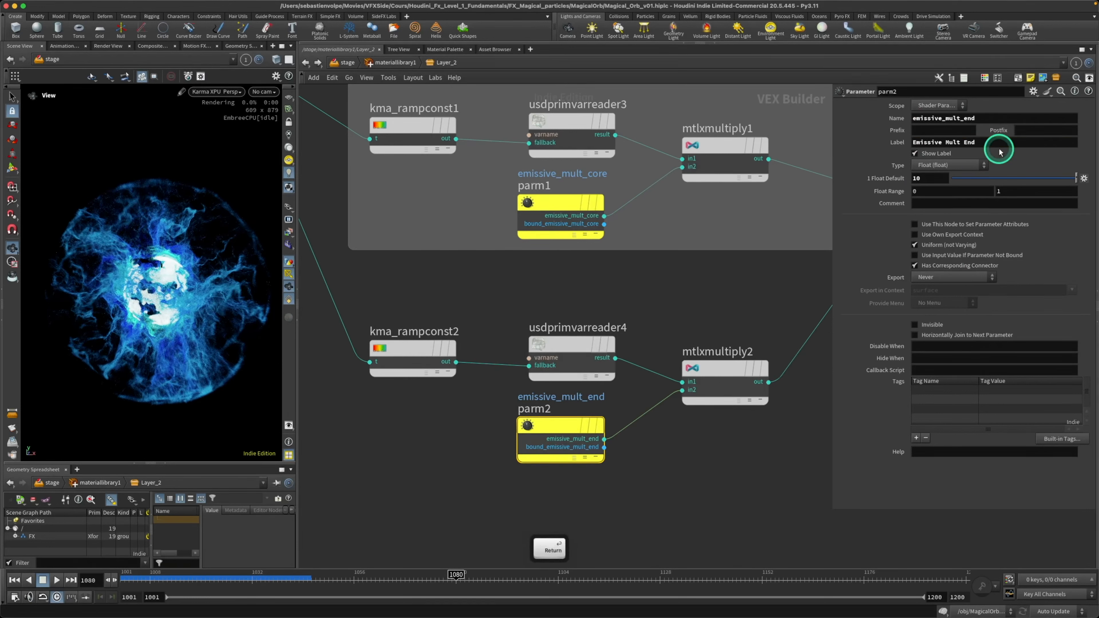
- Change the label of parm1 to Emissive Mult Core
{"action": "left_click", "coordinate": [549, 202]}
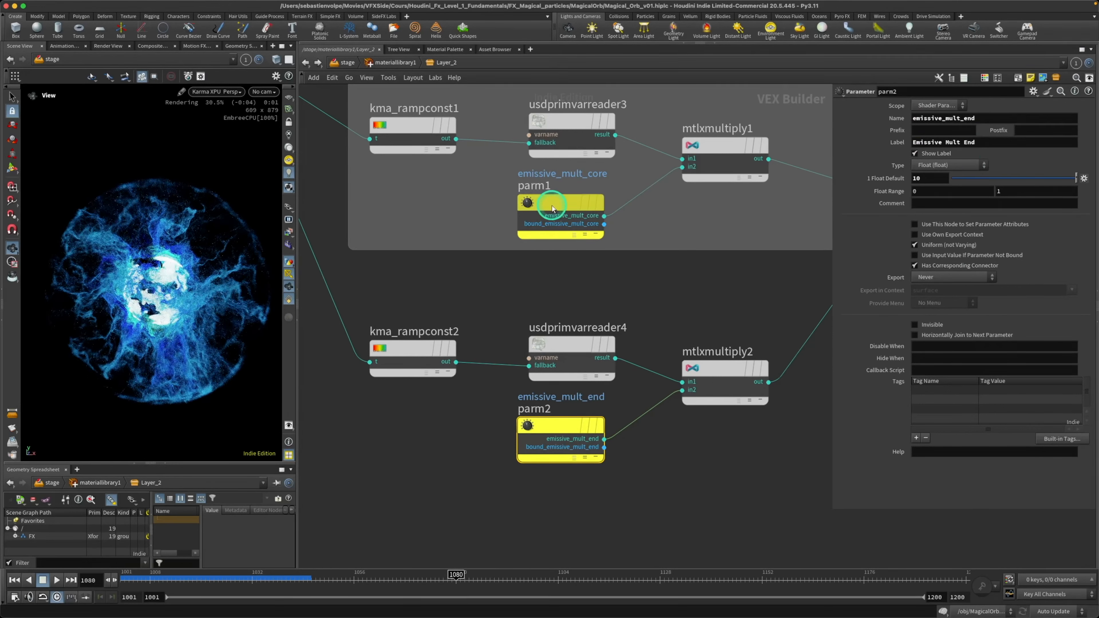
{"action": "left_click", "coordinate": [1026, 143]}
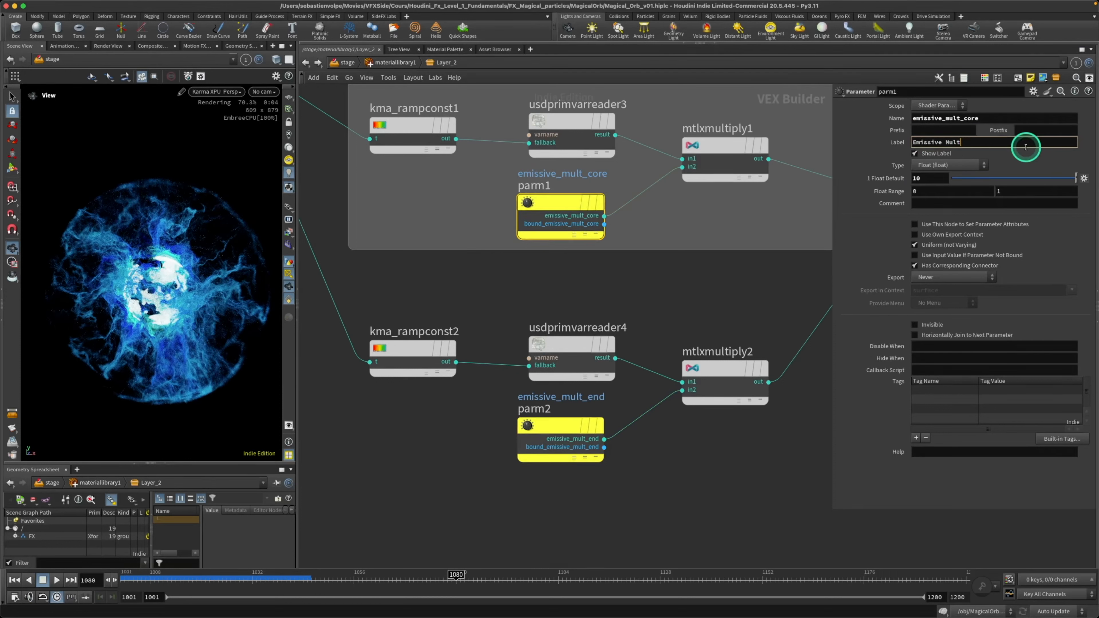
{"action": "type", "text": "Core"}
{"action": "key", "text": "Return"}
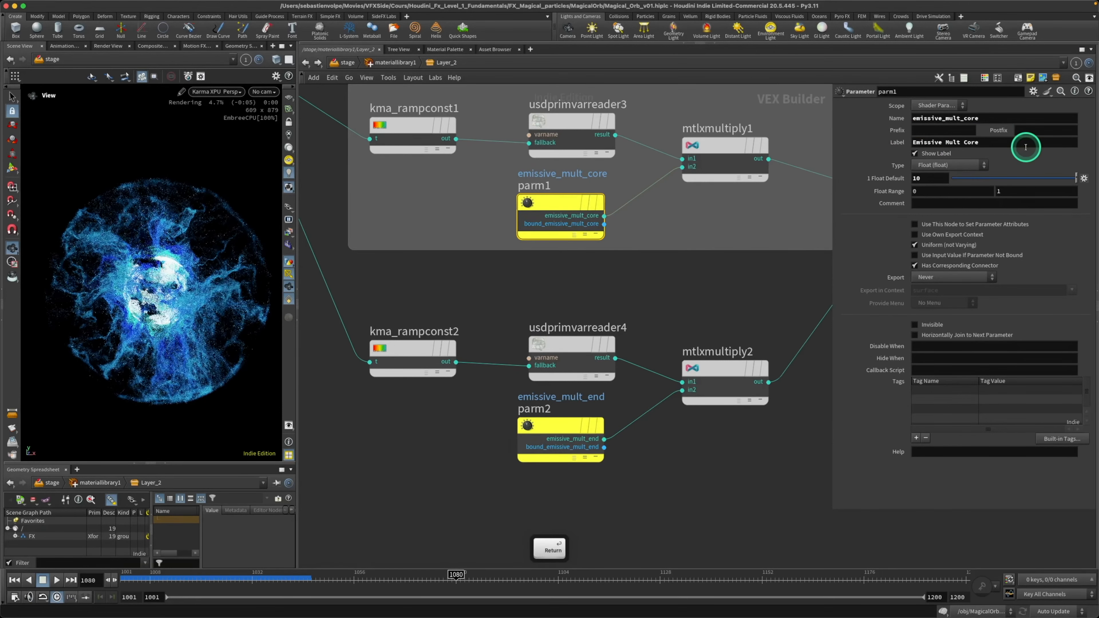
- Shape the kma_rampconst2 ramp into a narrow spike with value 1 at position 0.812 and a third zero-value point at 0.84
{"action": "left_click", "coordinate": [558, 431]}
{"action": "mouse_move", "coordinate": [564, 430]}
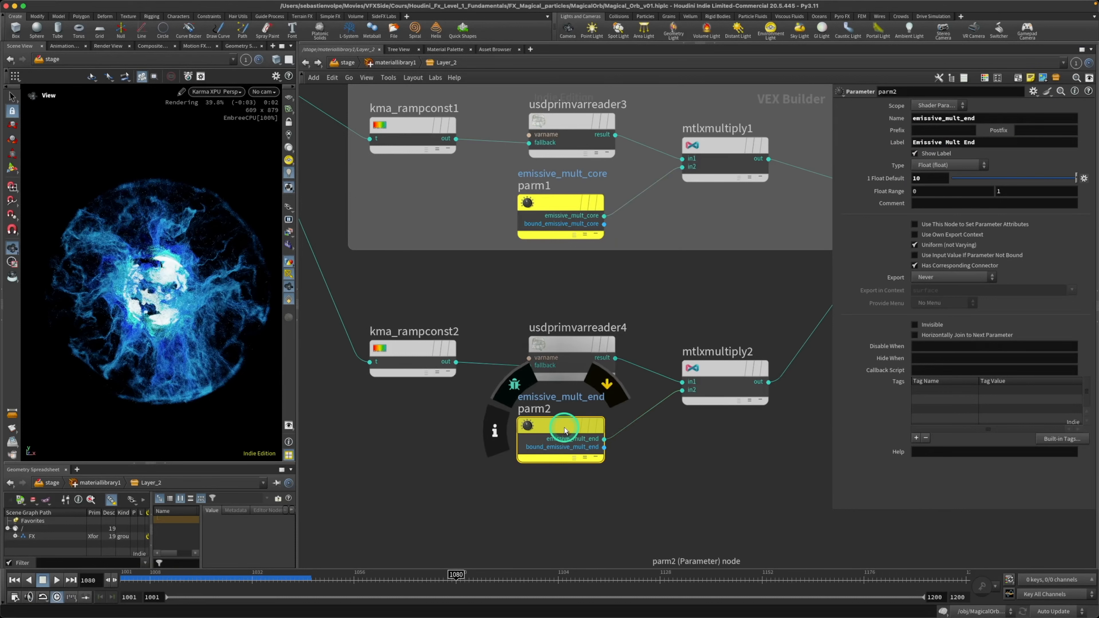
{"action": "middle_click_drag", "start_coordinate": [721, 452], "coordinate": [639, 445]}
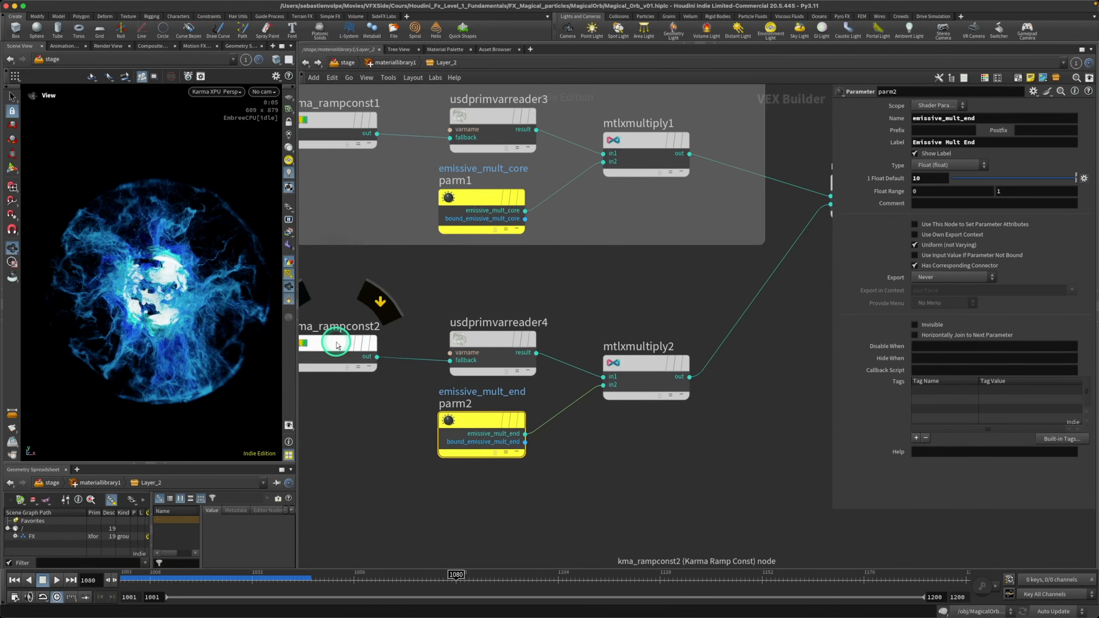
{"action": "left_click", "coordinate": [346, 345]}
{"action": "middle_click_drag", "start_coordinate": [346, 345], "coordinate": [409, 353]}
{"action": "mouse_move", "coordinate": [384, 346]}
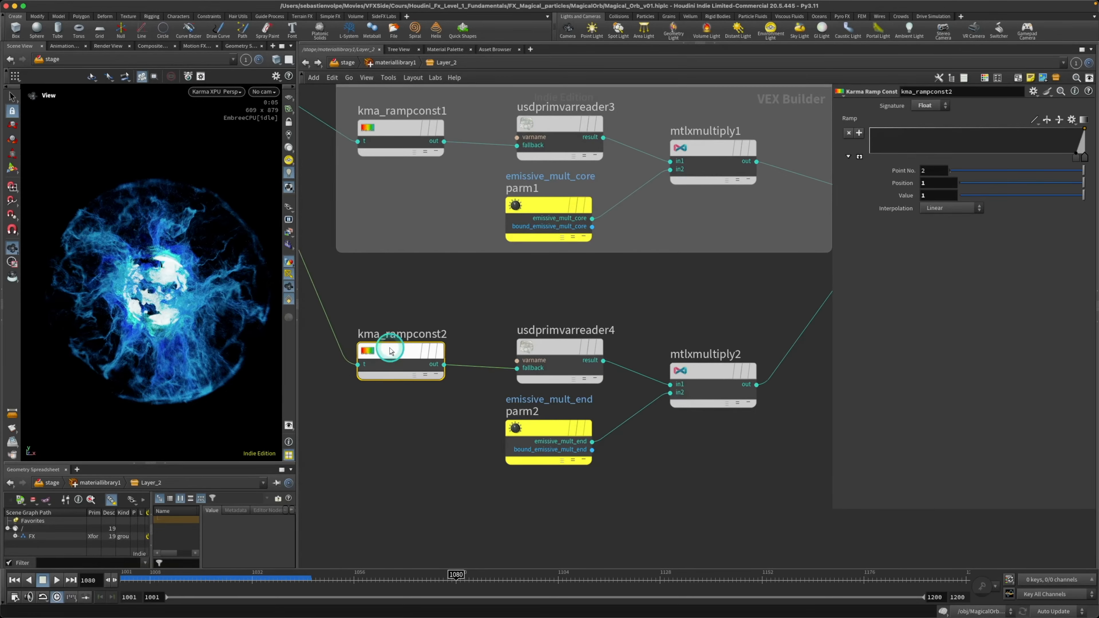
{"action": "left_click_drag", "start_coordinate": [1074, 161], "coordinate": [995, 158]}
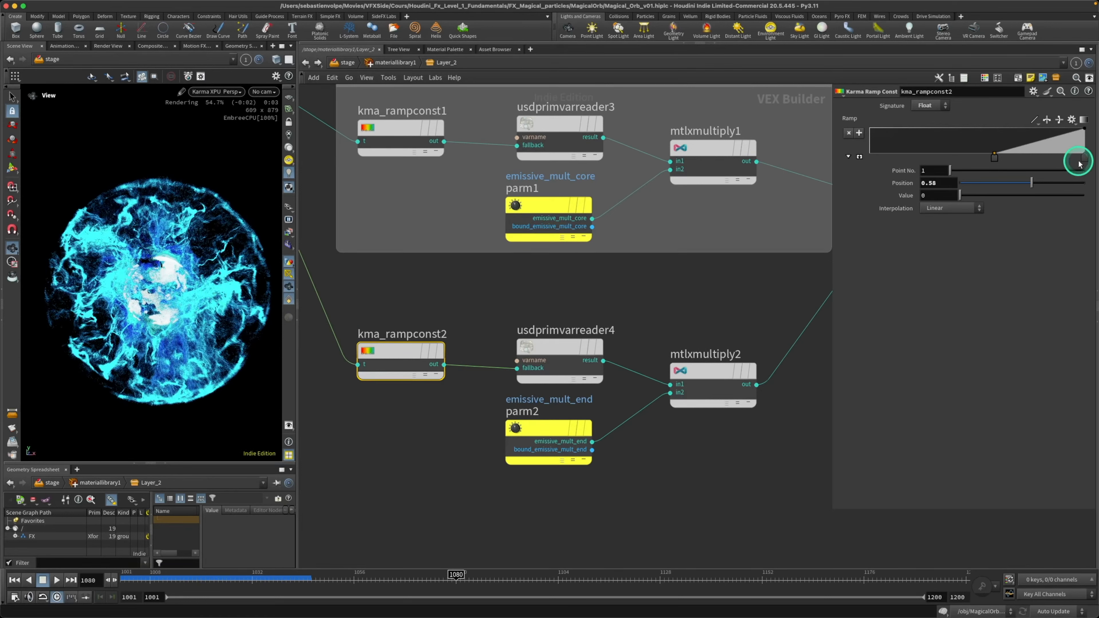
{"action": "left_click_drag", "start_coordinate": [1081, 159], "coordinate": [1070, 158]}
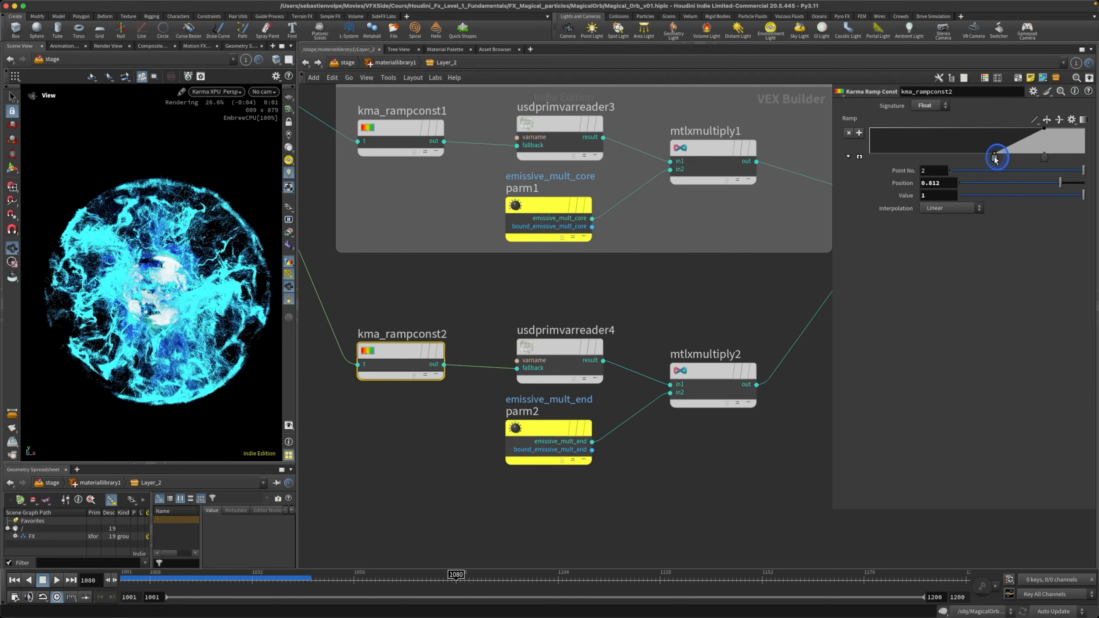
{"action": "left_click_drag", "start_coordinate": [1069, 129], "coordinate": [1051, 165]}
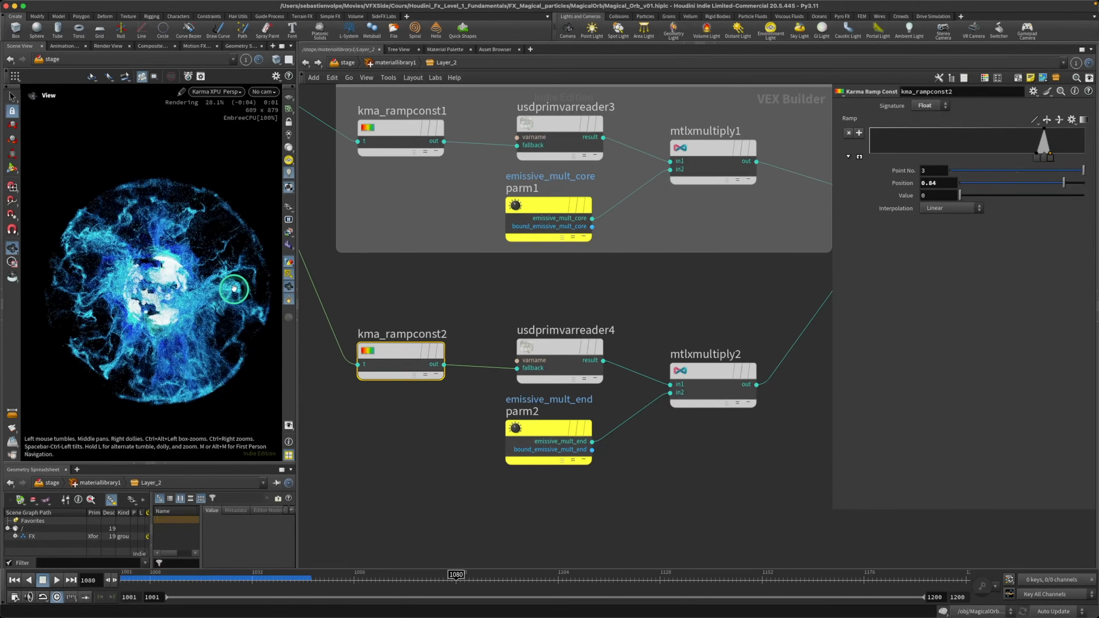
- Set the float default of the emissive_mult_end parameter to 100
{"action": "left_click", "coordinate": [543, 430]}
{"action": "mouse_move", "coordinate": [541, 431]}
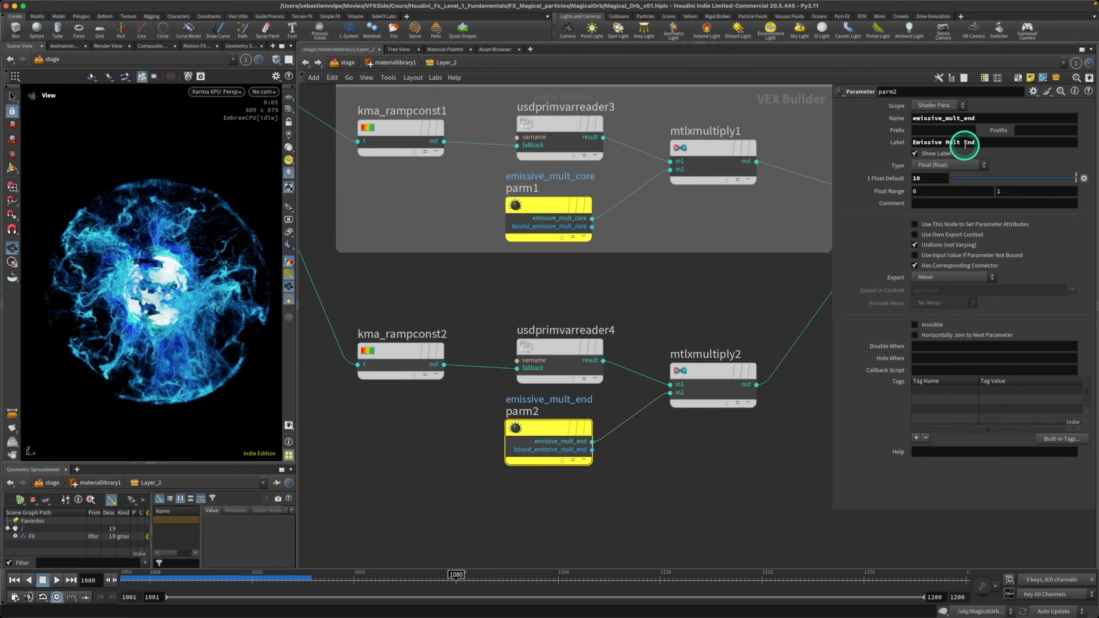
{"action": "left_click", "coordinate": [992, 260]}
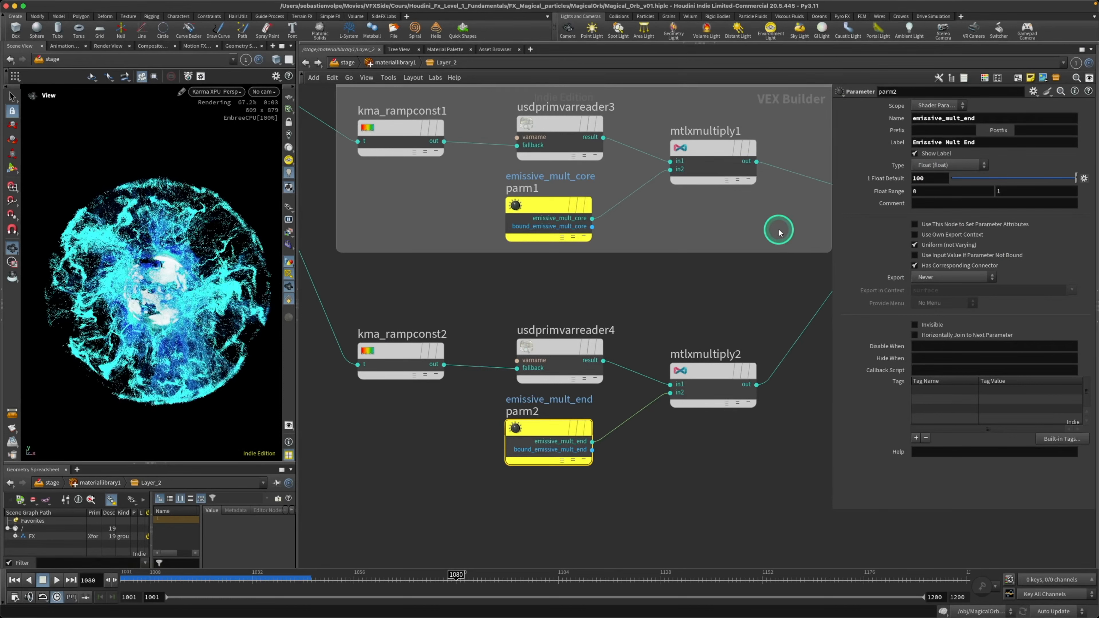
- Narrow the kma_rampconst2 spike by moving its zero-value points closer to the peak, with the end point at position 0.82
{"action": "left_click", "coordinate": [428, 357]}
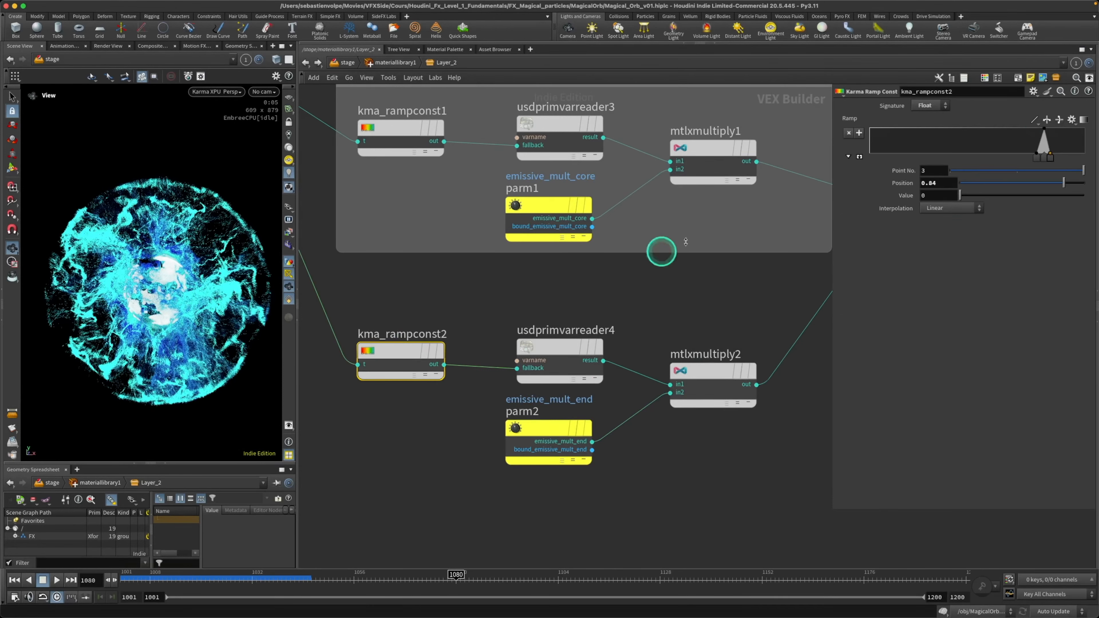
{"action": "left_click_drag", "start_coordinate": [1037, 159], "coordinate": [1044, 160]}
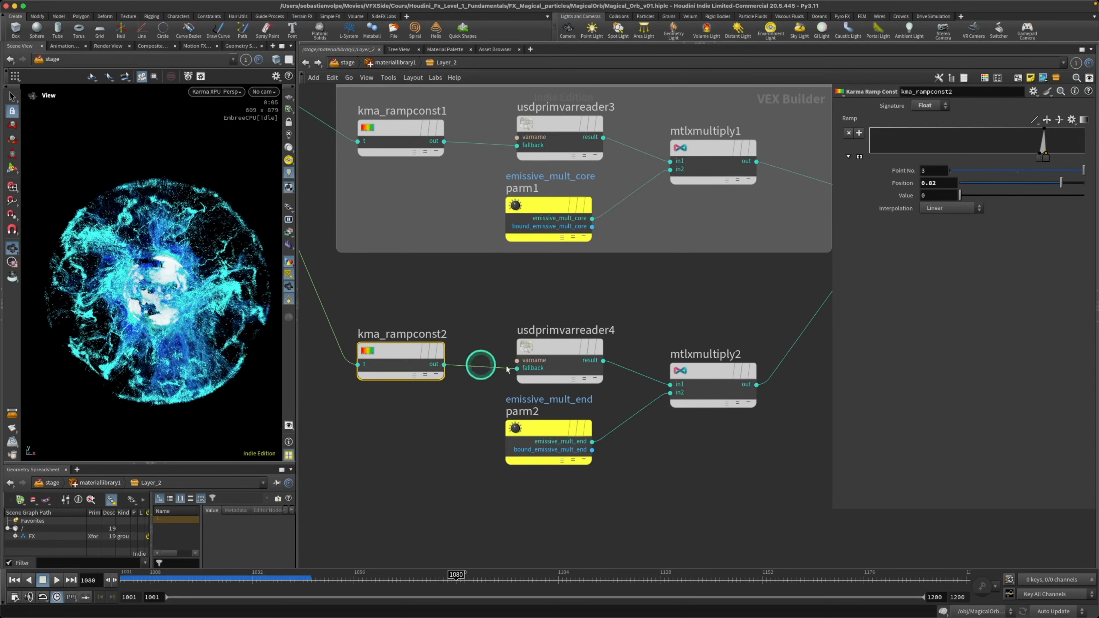
{"action": "mouse_move", "coordinate": [690, 376]}
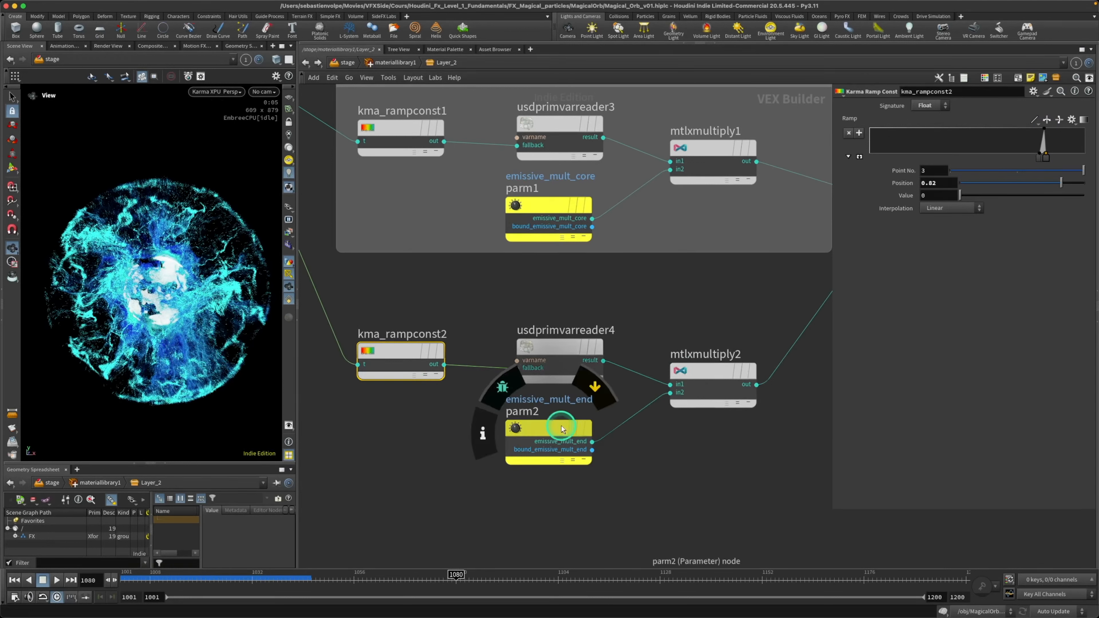
- Set the float default of the emissive_mult_end parameter to 10
{"action": "left_click", "coordinate": [549, 427]}
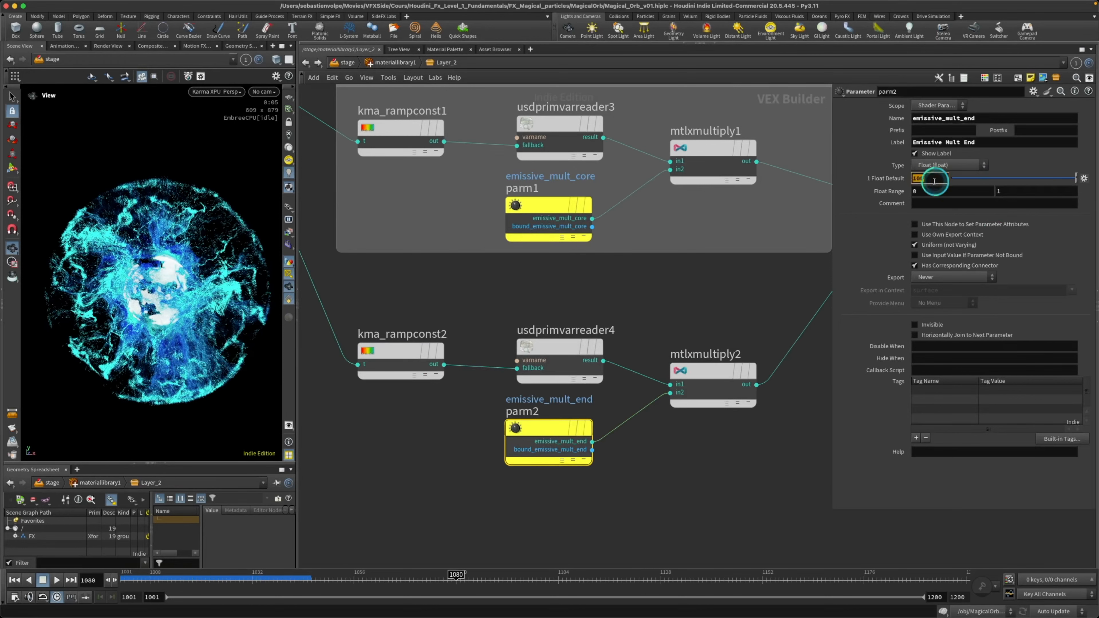
{"action": "key", "text": "Return"}
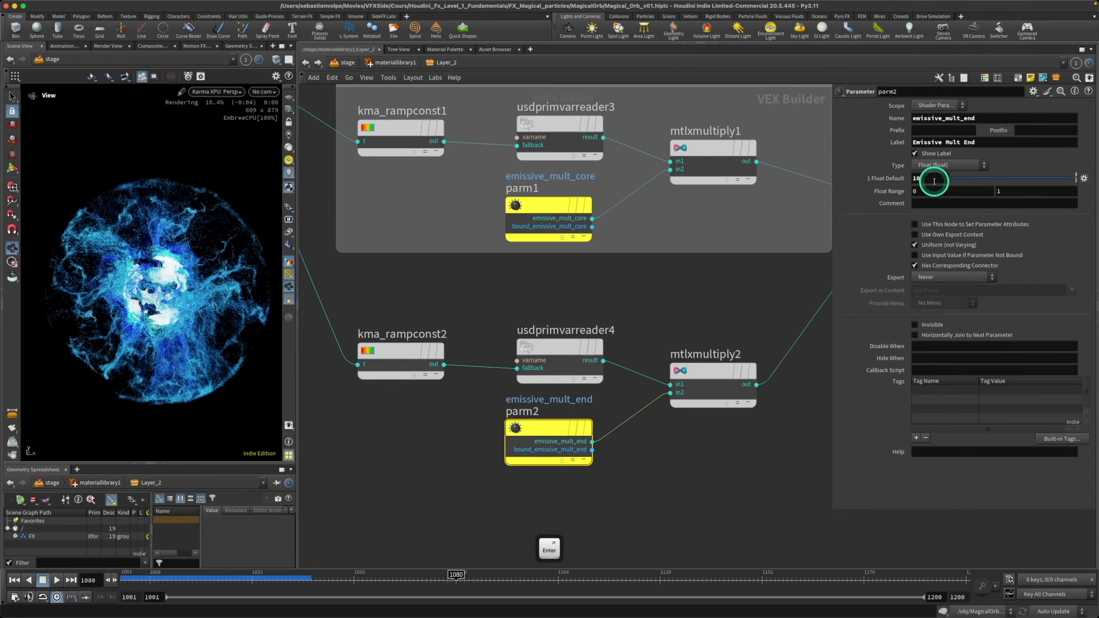
{"action": "left_click", "coordinate": [692, 393]}
- Shift the kma_rampconst2 spike toward the end of the ramp, with its value-1 peak at position 0.872
{"action": "left_click", "coordinate": [386, 351]}
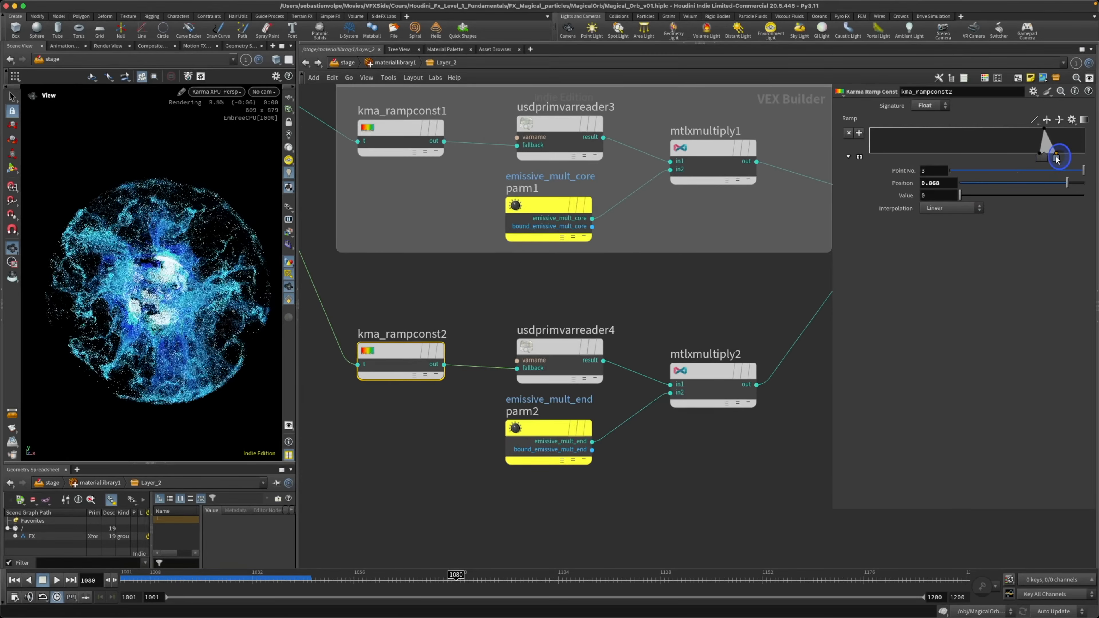
{"action": "mouse_move", "coordinate": [1053, 157]}
{"action": "left_mouse_down"}
{"action": "mouse_move", "coordinate": [1085, 159]}
{"action": "mouse_move", "coordinate": [1046, 159]}
{"action": "mouse_move", "coordinate": [1065, 158]}
{"action": "mouse_move", "coordinate": [1057, 159]}
{"action": "left_mouse_up"}
{"action": "left_click", "coordinate": [1057, 158]}
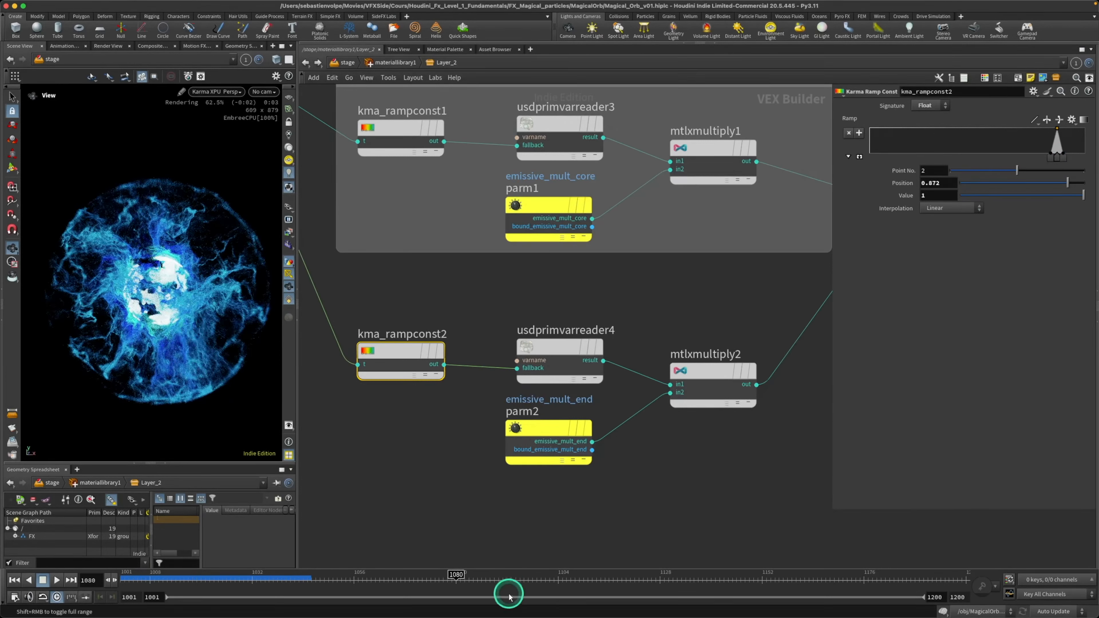
- Preview the orb at frame 1120 and save the scene file
{"action": "left_click_drag", "start_coordinate": [563, 583], "coordinate": [629, 581]}
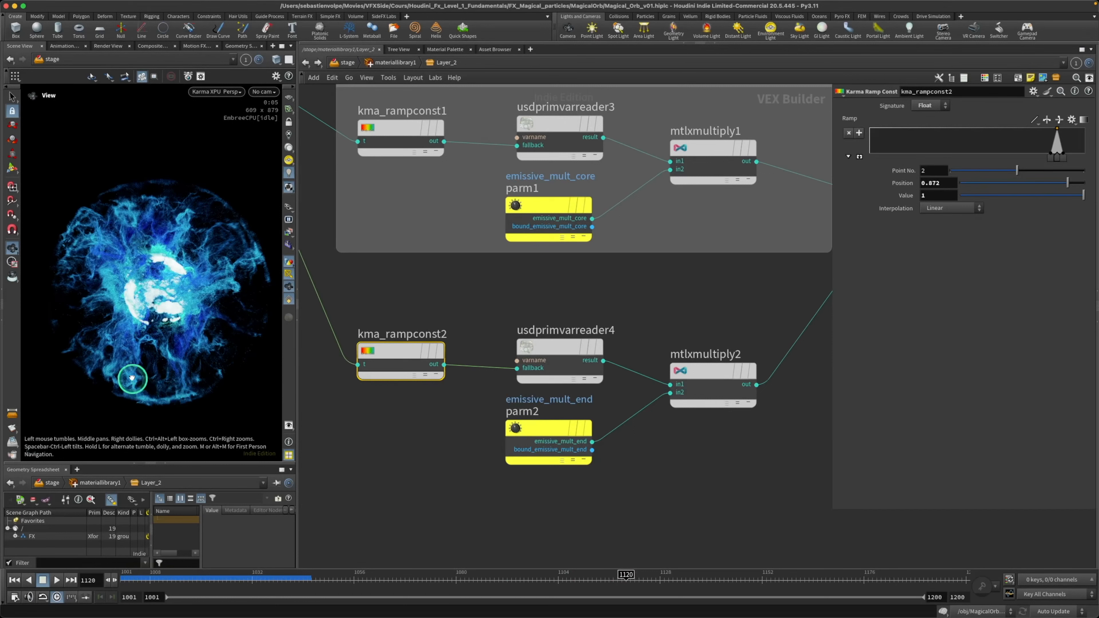
{"action": "key", "text": "super+s"}
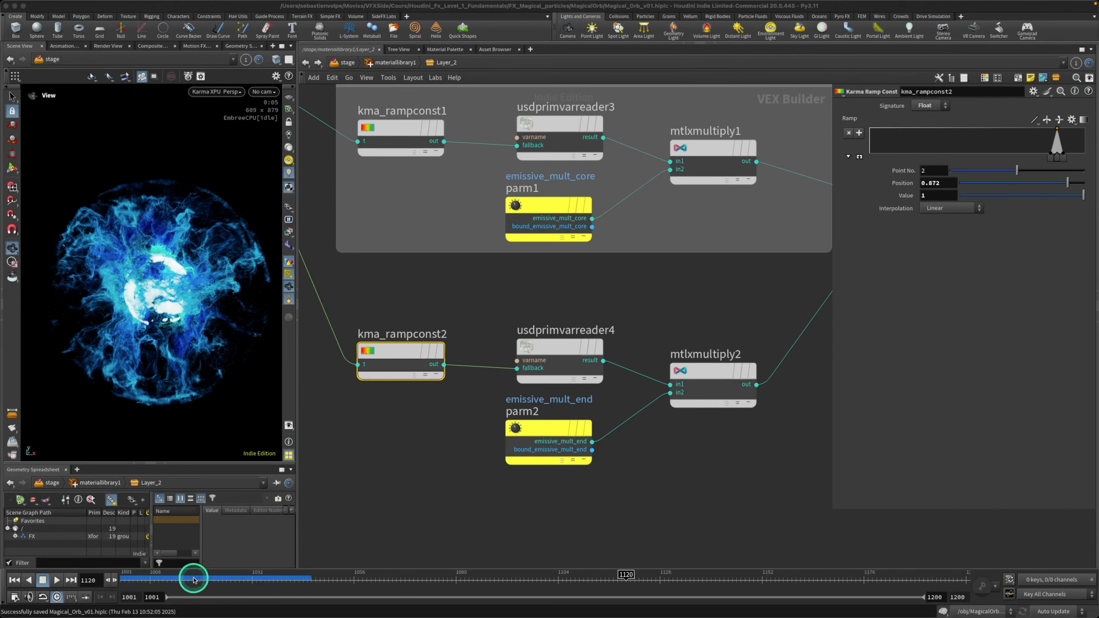
- Review the orb's emission at frames 1001 and 1033, ending back on frame 1001
{"action": "left_click_drag", "start_coordinate": [194, 580], "coordinate": [120, 580]}
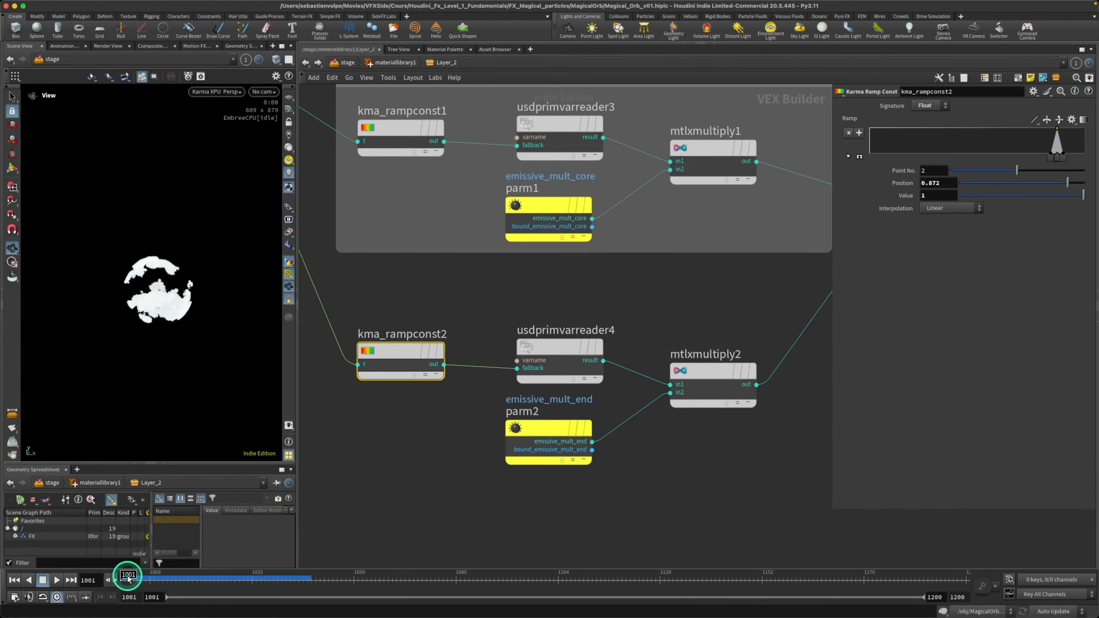
{"action": "left_click_drag", "start_coordinate": [131, 579], "coordinate": [103, 579]}
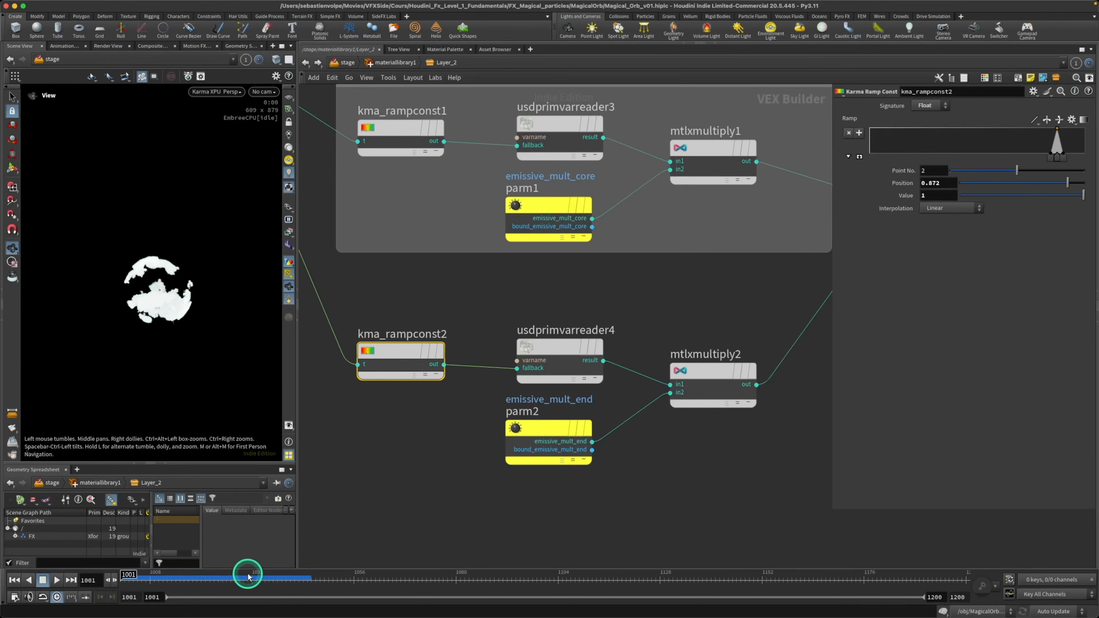
{"action": "left_click", "coordinate": [262, 577]}
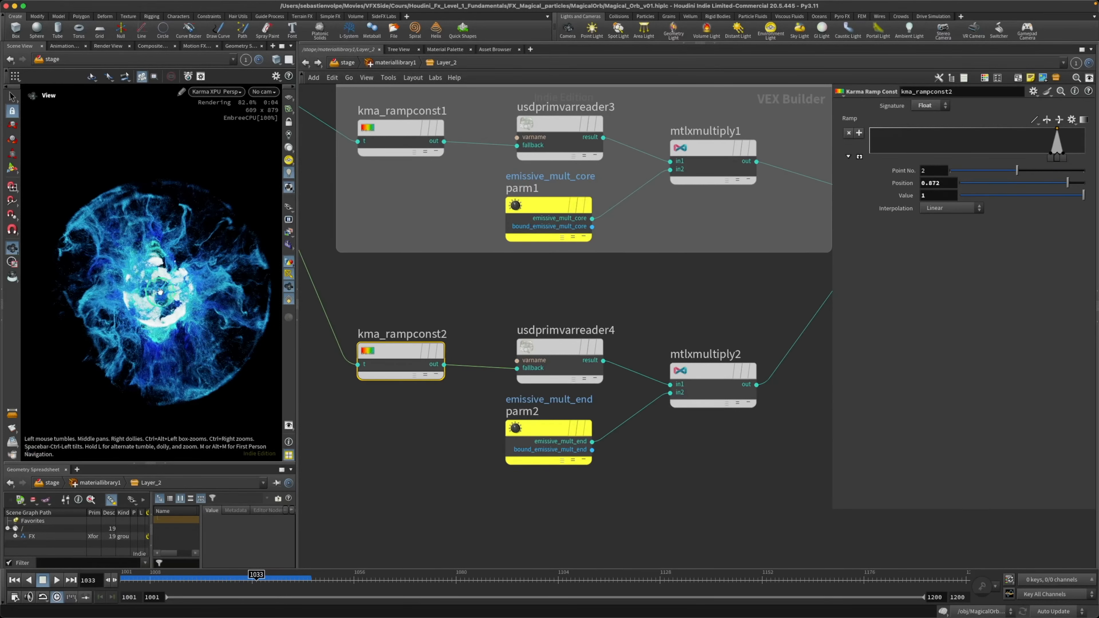
{"action": "left_click", "coordinate": [130, 578]}
- Expose the Geometry inputs of the mtlxstandard_surface node and add a Karma Ramp Const connected to its opacity input
{"action": "scroll", "coordinate": [448, 433], "scroll_direction": "down", "scroll_amount": 2}
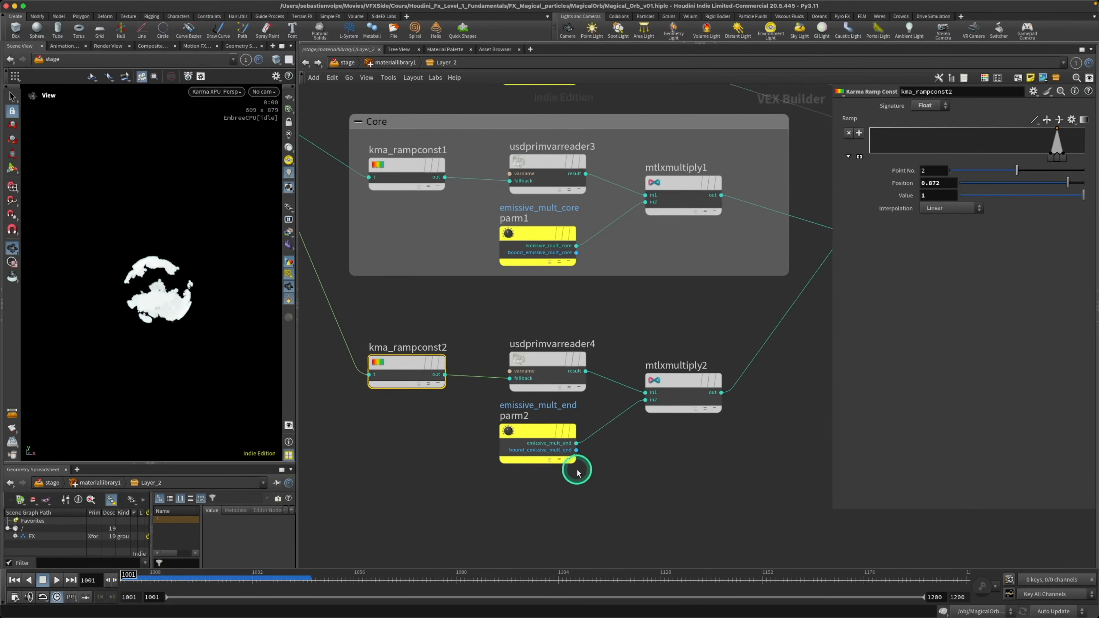
{"action": "scroll", "coordinate": [577, 470], "scroll_direction": "down", "scroll_amount": 2}
{"action": "middle_click_drag", "start_coordinate": [700, 474], "coordinate": [564, 493]}
{"action": "middle_click_drag", "start_coordinate": [689, 454], "coordinate": [446, 505]}
{"action": "scroll", "coordinate": [540, 380], "scroll_direction": "up", "scroll_amount": 1}
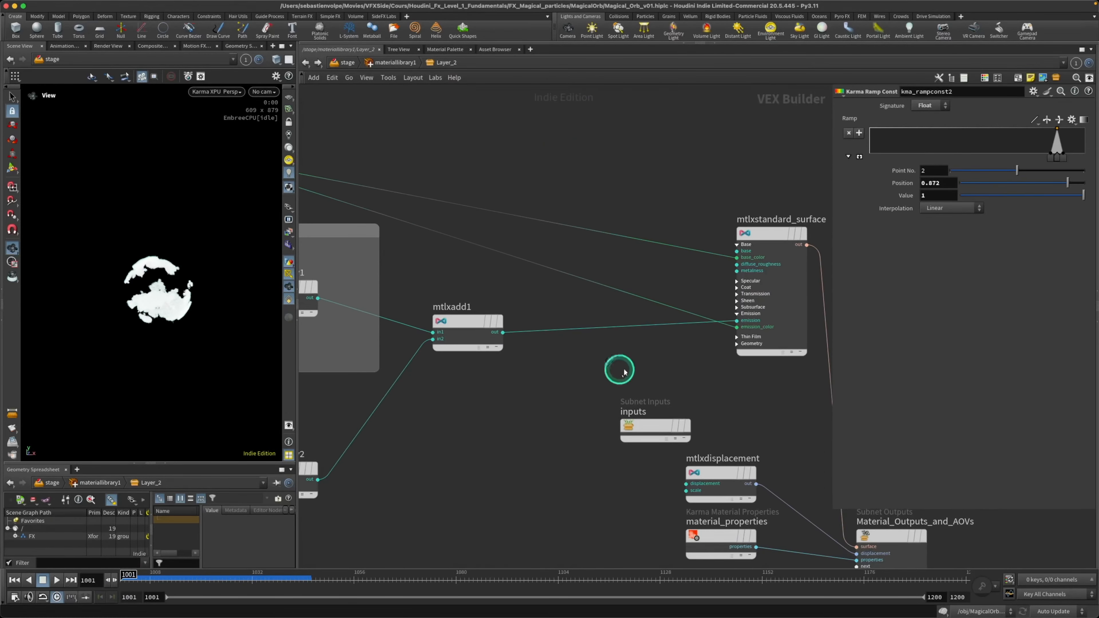
{"action": "scroll", "coordinate": [737, 339], "scroll_direction": "up", "scroll_amount": 3}
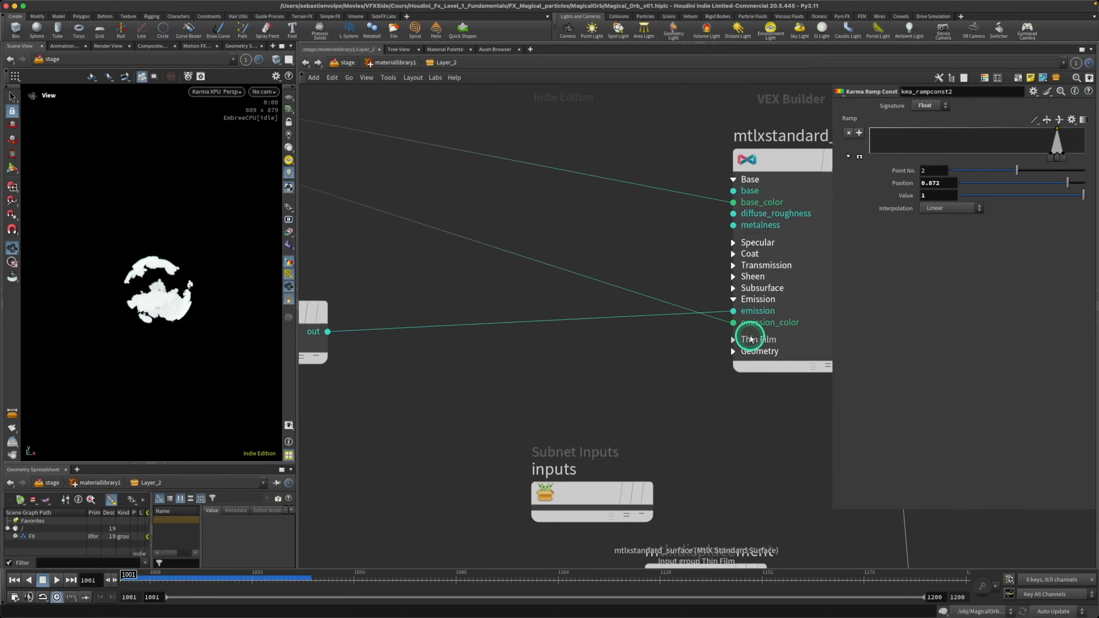
{"action": "left_click", "coordinate": [733, 352]}
{"action": "left_click", "coordinate": [733, 363]}
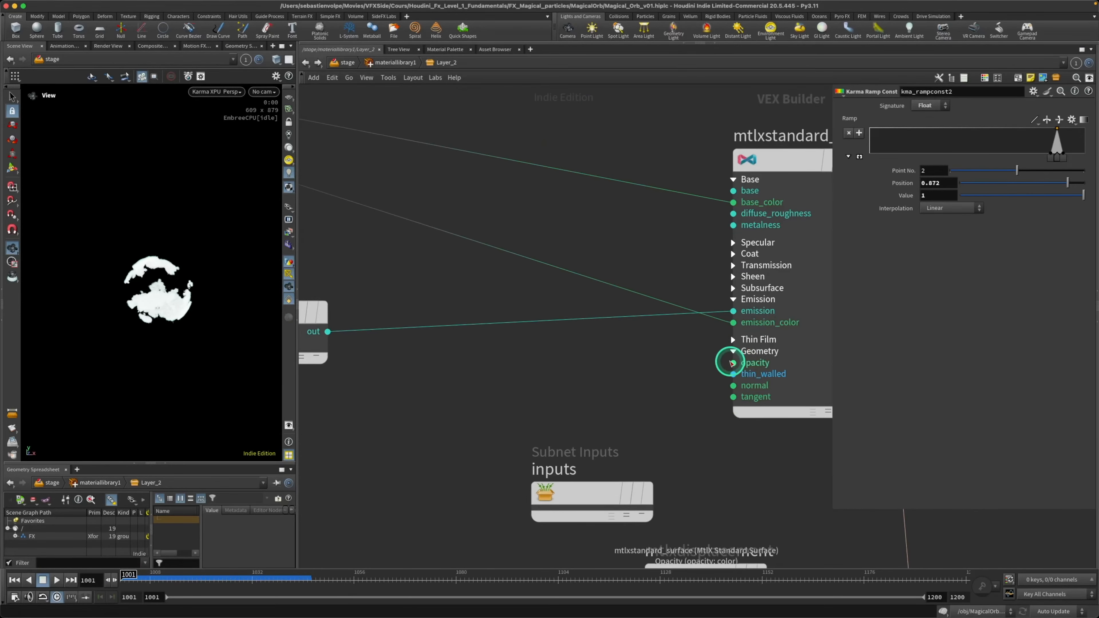
{"action": "key", "text": "Tab"}
{"action": "type", "text": "ramp"}
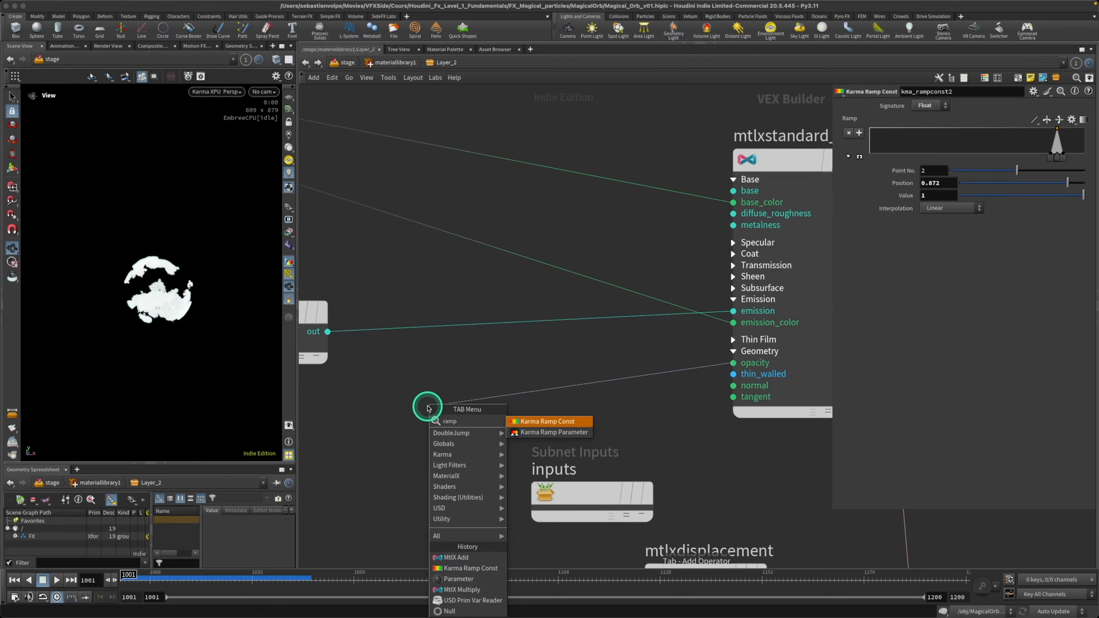
{"action": "key", "text": "Return"}
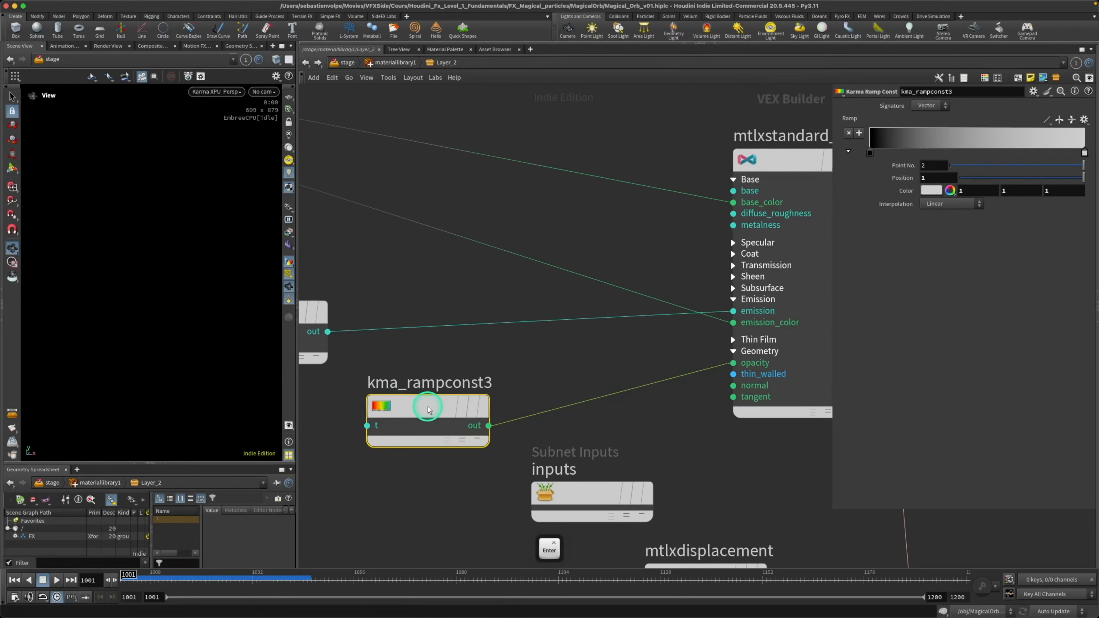
- Reposition kma_rampconst3 in the network and set its signature to Float
{"action": "left_click_drag", "start_coordinate": [428, 409], "coordinate": [417, 444]}
{"action": "left_click", "coordinate": [943, 106]}
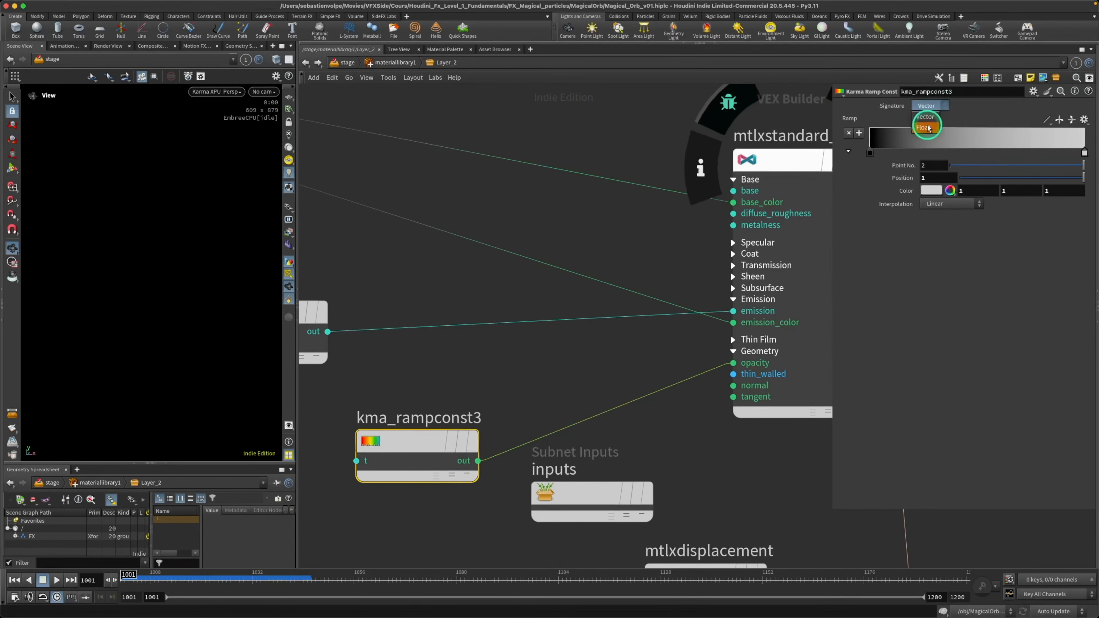
{"action": "left_click", "coordinate": [924, 127]}
- Connect the mtlxdivide1 output to the t input of kma_rampconst3 and place the ramp node below mtlxadd1
{"action": "mouse_move", "coordinate": [560, 363]}
{"action": "right_mouse_down", "text": "alt"}
{"action": "mouse_move", "coordinate": [454, 374]}
{"action": "mouse_move", "coordinate": [544, 381]}
{"action": "mouse_move", "coordinate": [517, 403]}
{"action": "mouse_move", "coordinate": [606, 442]}
{"action": "mouse_move", "coordinate": [636, 431]}
{"action": "right_mouse_up", "text": "alt"}
{"action": "scroll", "coordinate": [637, 431], "scroll_direction": "up", "scroll_amount": 10}
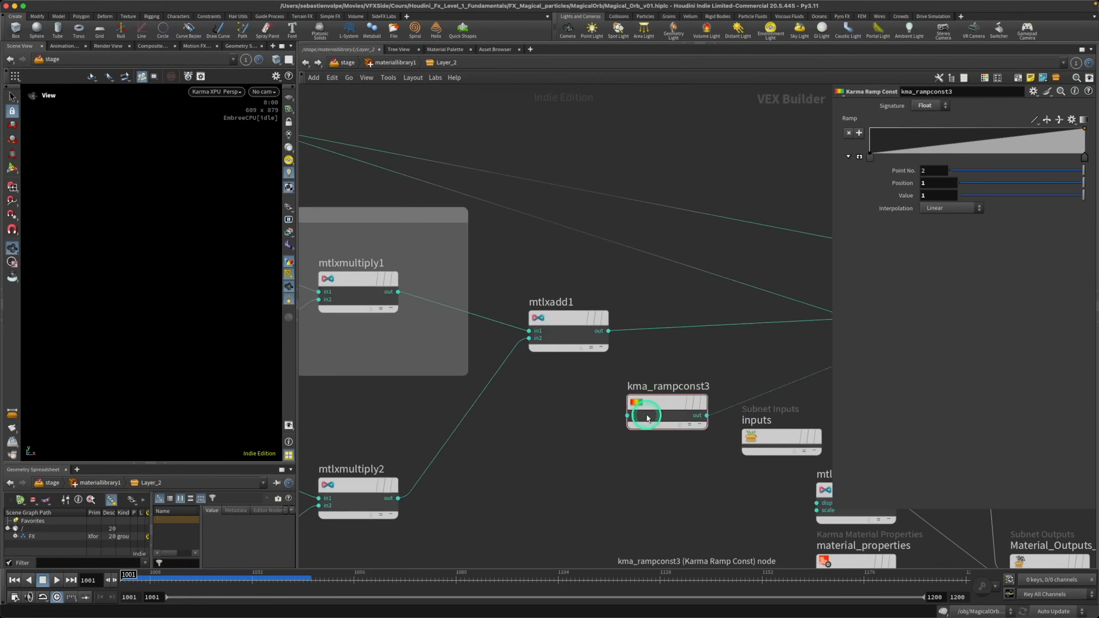
{"action": "scroll", "coordinate": [628, 411], "scroll_direction": "up", "scroll_amount": 2}
{"action": "left_click_drag", "start_coordinate": [628, 414], "coordinate": [574, 418]}
{"action": "middle_click_drag", "start_coordinate": [573, 416], "coordinate": [701, 407]}
{"action": "scroll", "coordinate": [663, 418], "scroll_direction": "down", "scroll_amount": 4}
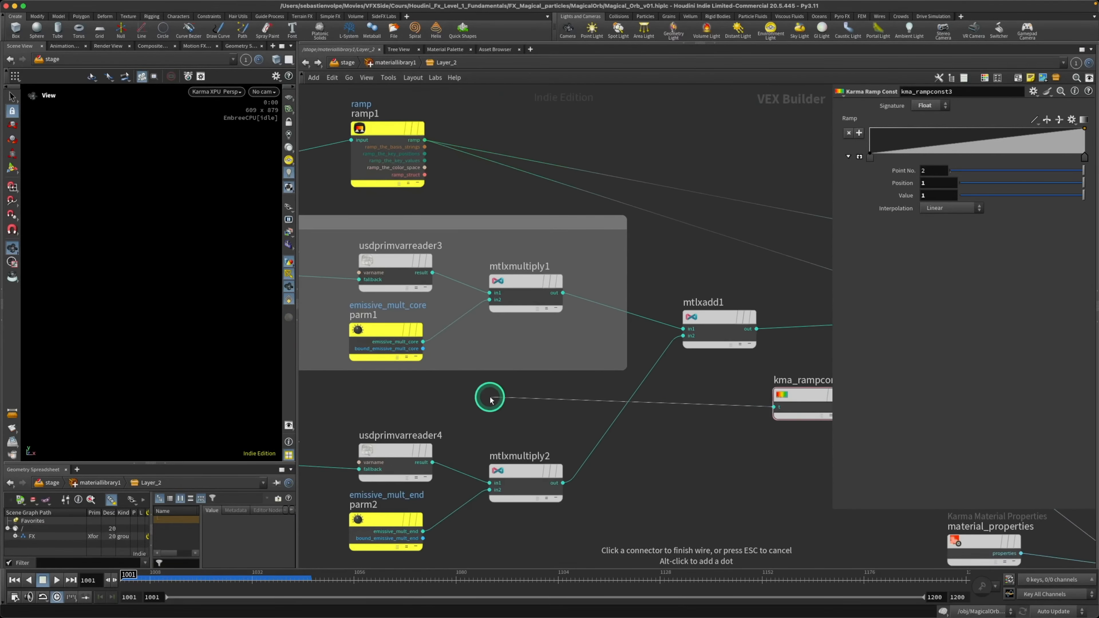
{"action": "middle_click_drag", "start_coordinate": [491, 398], "coordinate": [750, 418]}
{"action": "middle_click_drag", "start_coordinate": [530, 407], "coordinate": [612, 422]}
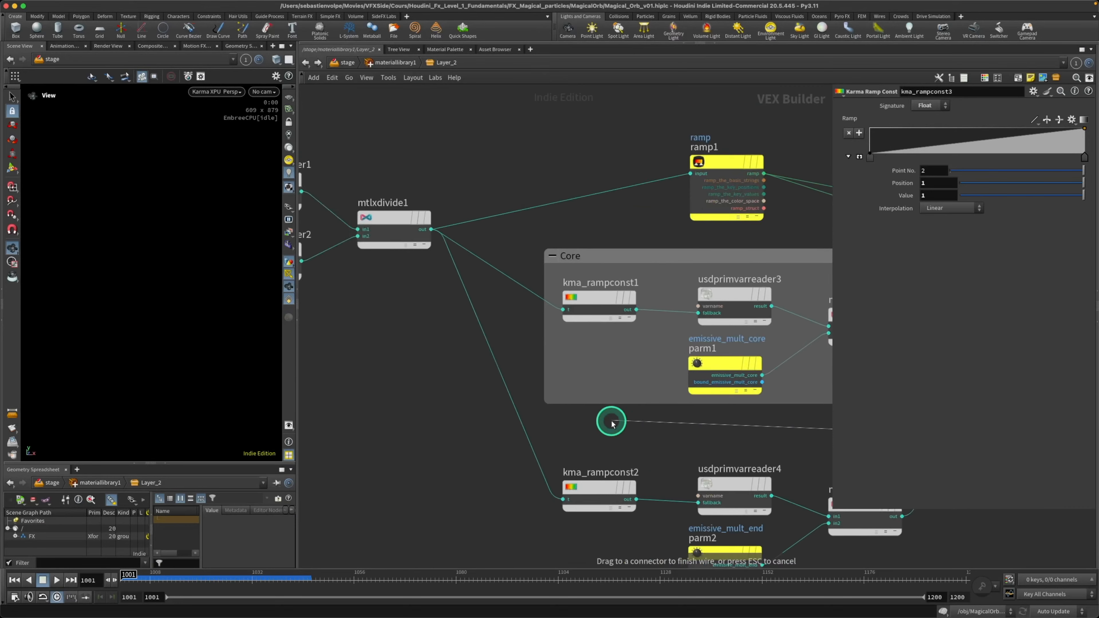
{"action": "left_click", "coordinate": [439, 236]}
{"action": "middle_click_drag", "start_coordinate": [412, 331], "coordinate": [527, 382]}
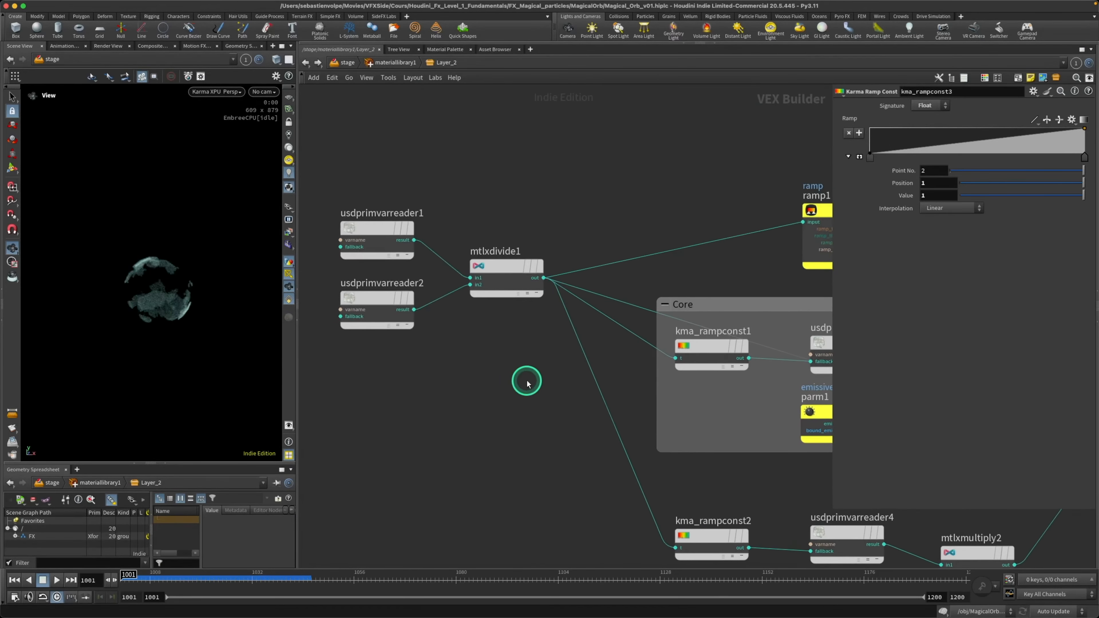
{"action": "scroll", "coordinate": [530, 385], "scroll_direction": "down", "scroll_amount": 3}
{"action": "middle_click_drag", "start_coordinate": [530, 428], "coordinate": [350, 337]}
{"action": "middle_click_drag", "start_coordinate": [787, 468], "coordinate": [612, 472]}
{"action": "left_click_drag", "start_coordinate": [735, 378], "coordinate": [699, 395]}
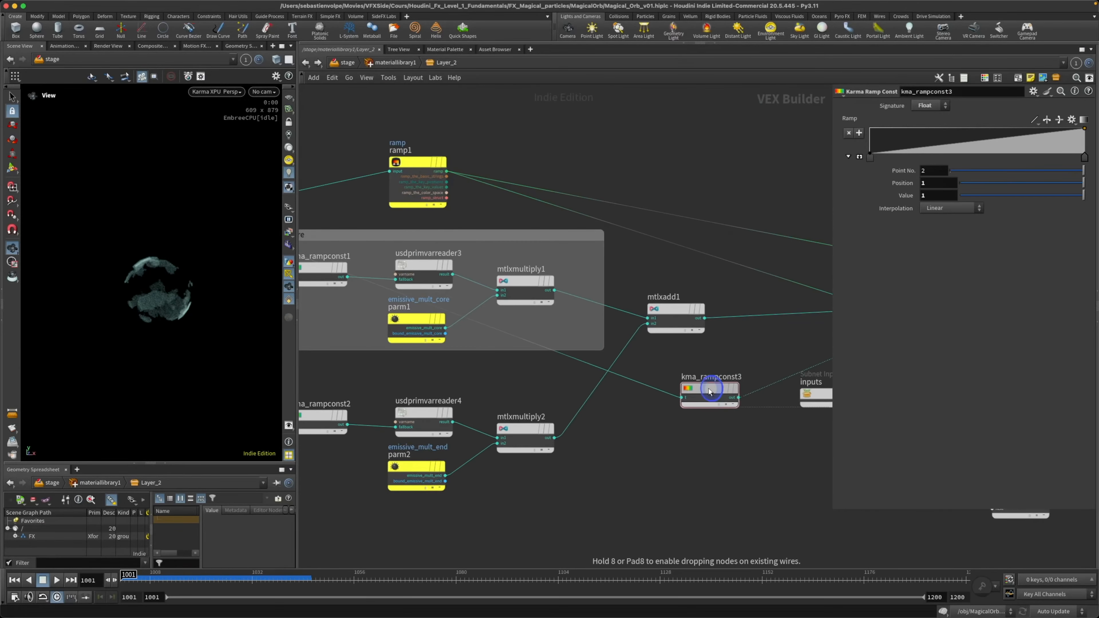
- Move the zero-value point of the kma_rampconst3 ramp to position 0.154 and preview the orb at frame 1080
{"action": "left_click", "coordinate": [869, 156]}
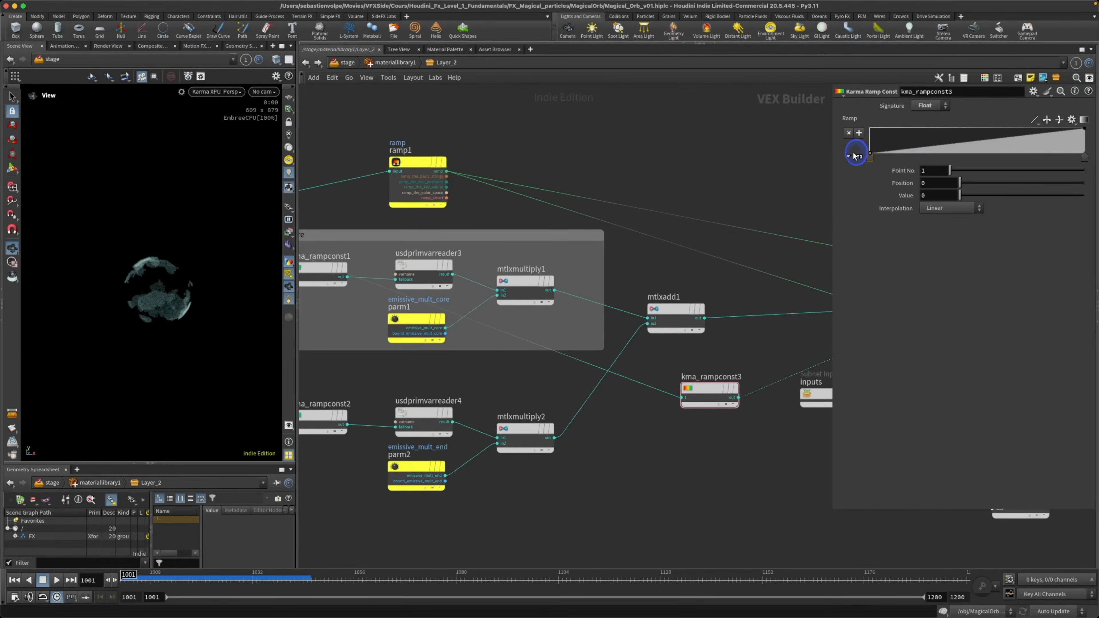
{"action": "left_click_drag", "start_coordinate": [870, 156], "coordinate": [902, 160]}
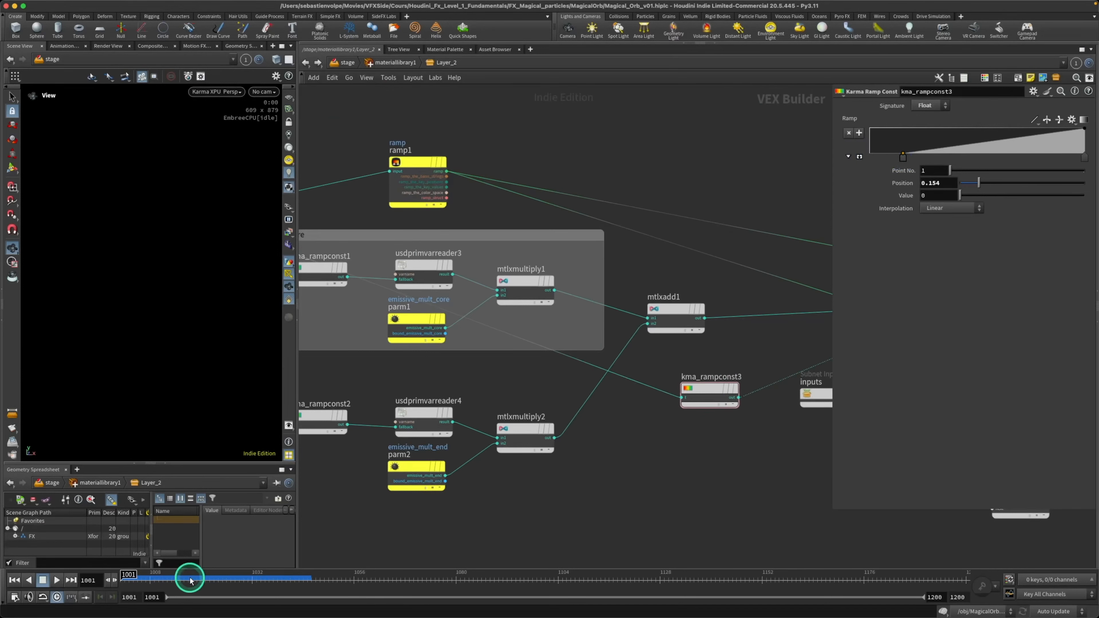
{"action": "left_click_drag", "start_coordinate": [190, 580], "coordinate": [196, 581]}
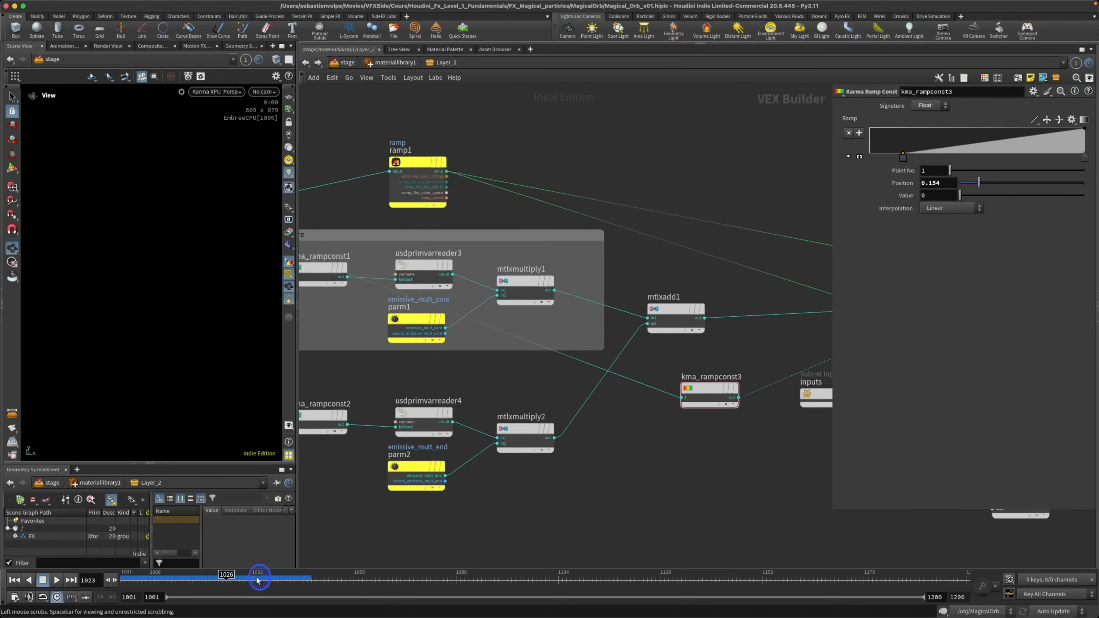
{"action": "left_click_drag", "start_coordinate": [303, 579], "coordinate": [462, 577]}
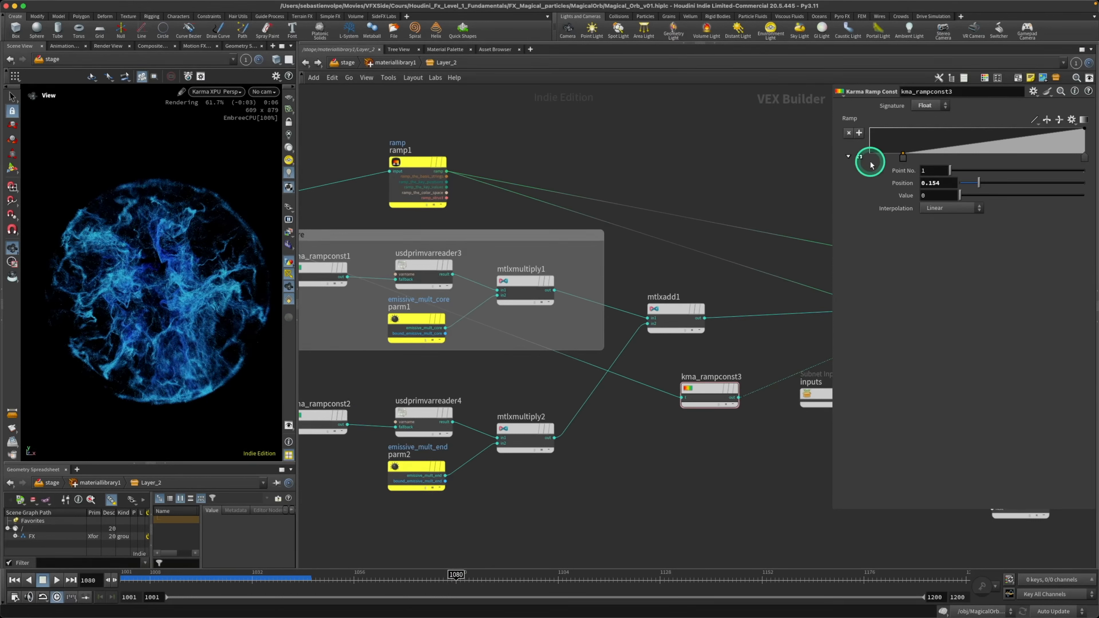
- Set the kma_rampconst3 interpolation to B-Spline and add a value-1 point at position 0.228
{"action": "left_click", "coordinate": [1034, 121]}
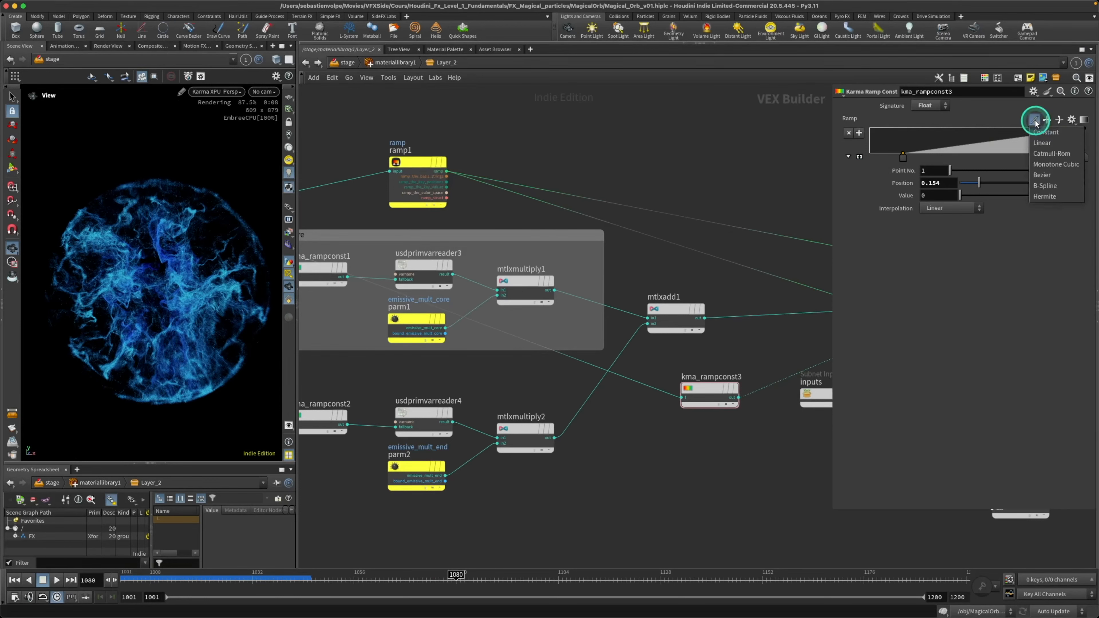
{"action": "left_click", "coordinate": [1047, 185]}
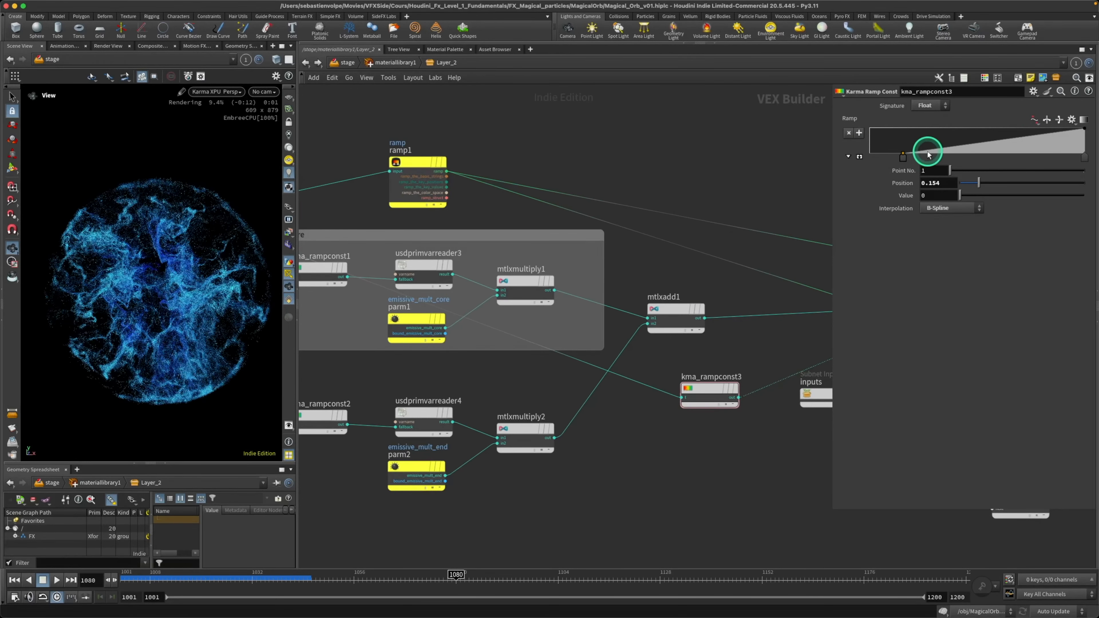
{"action": "left_click_drag", "start_coordinate": [937, 147], "coordinate": [905, 160]}
{"action": "left_click", "coordinate": [923, 159]}
- Round the position of the first kma_rampconst3 ramp point to 0.15
{"action": "left_click", "coordinate": [941, 183]}
{"action": "left_click", "coordinate": [988, 248]}
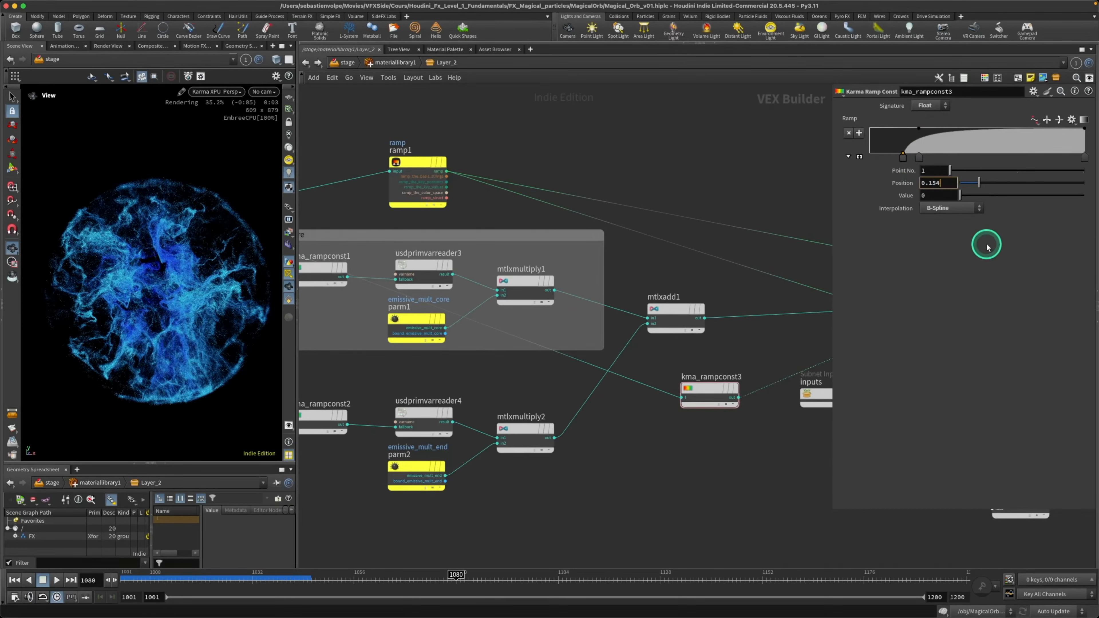
{"action": "key", "text": "BackSpace"}
{"action": "key", "text": "Return"}
- Set the position of the second kma_rampconst3 ramp point to 0.23
{"action": "left_click", "coordinate": [919, 157]}
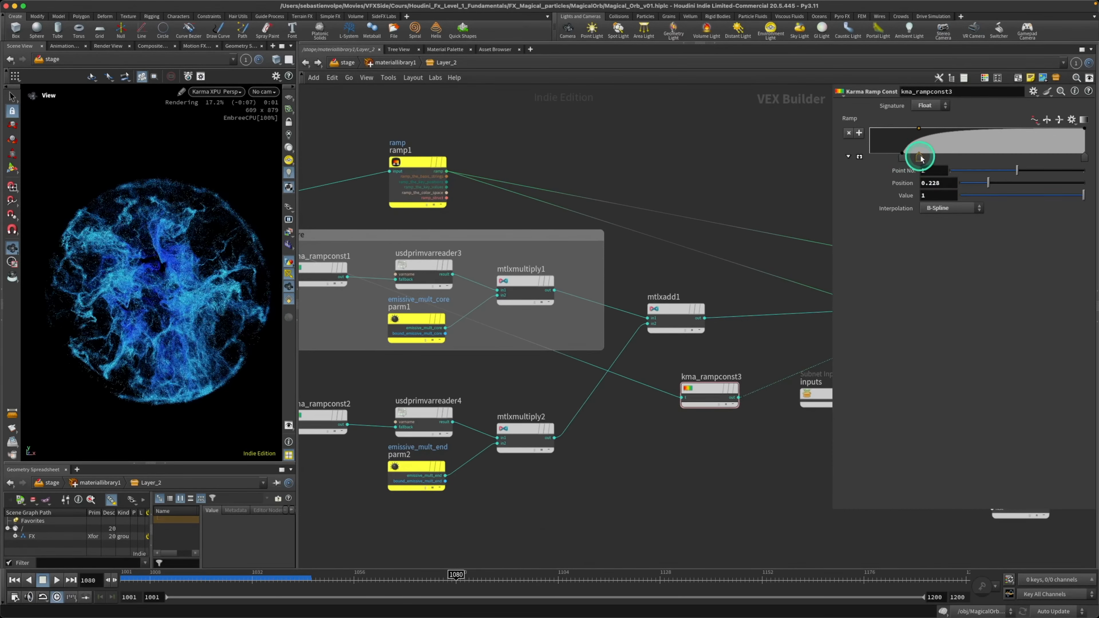
{"action": "left_click", "coordinate": [953, 182]}
{"action": "key", "text": "BackSpace"}
{"action": "left_click", "coordinate": [1024, 256]}
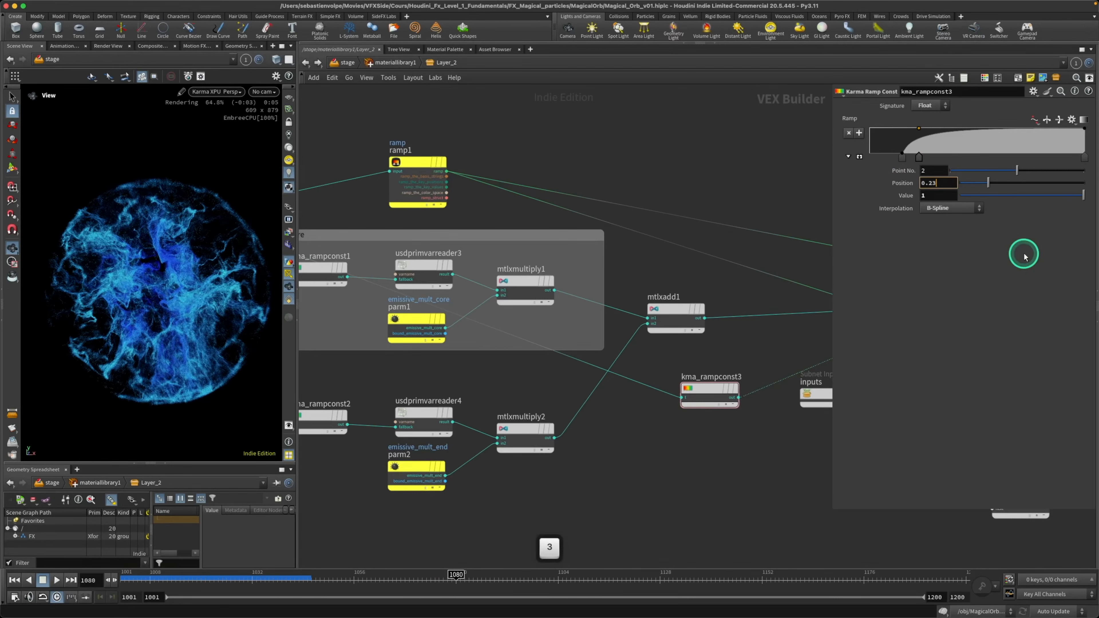
{"action": "type", "text": "3"}
{"action": "key", "text": "Return"}
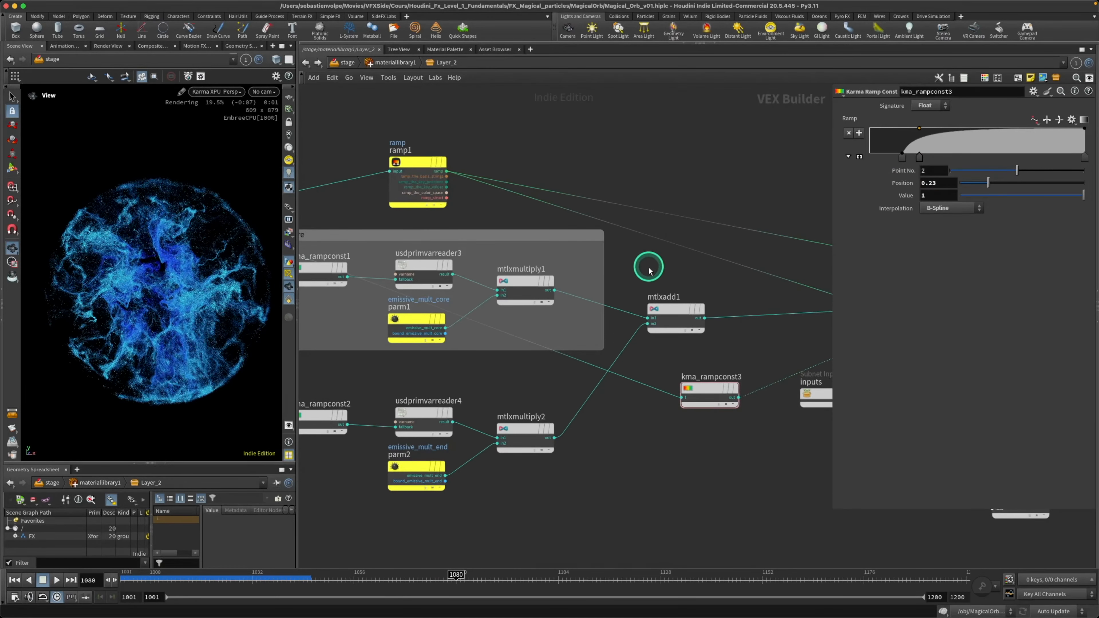
- Keyframe the first kma_rampconst3 point's position of 0.15 at frame 1001
{"action": "left_click_drag", "start_coordinate": [147, 579], "coordinate": [128, 580]}
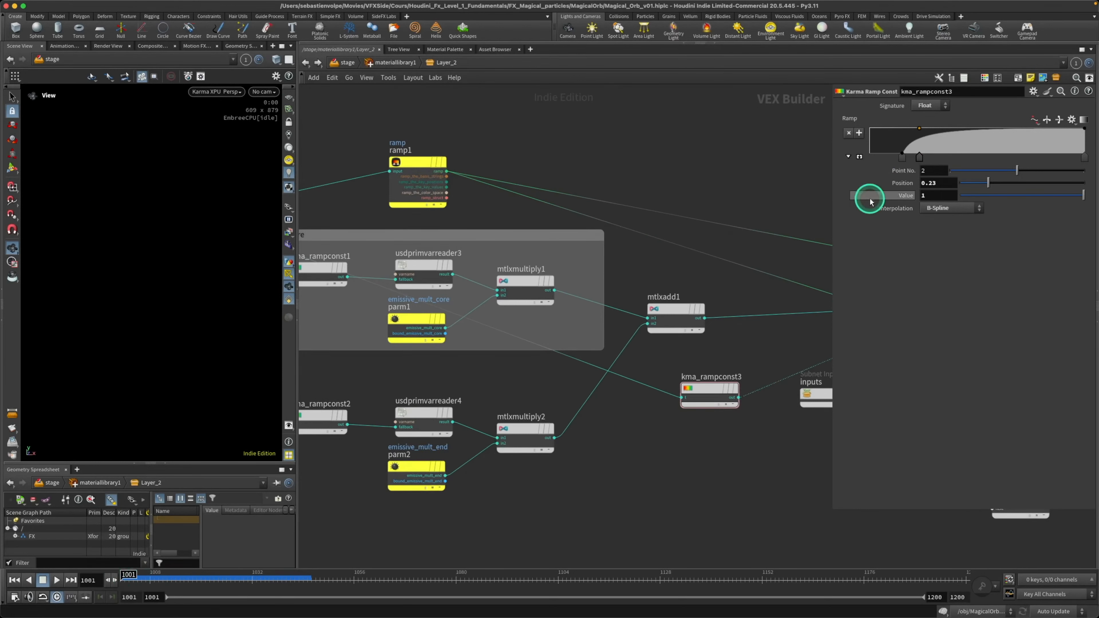
{"action": "left_click", "coordinate": [903, 161]}
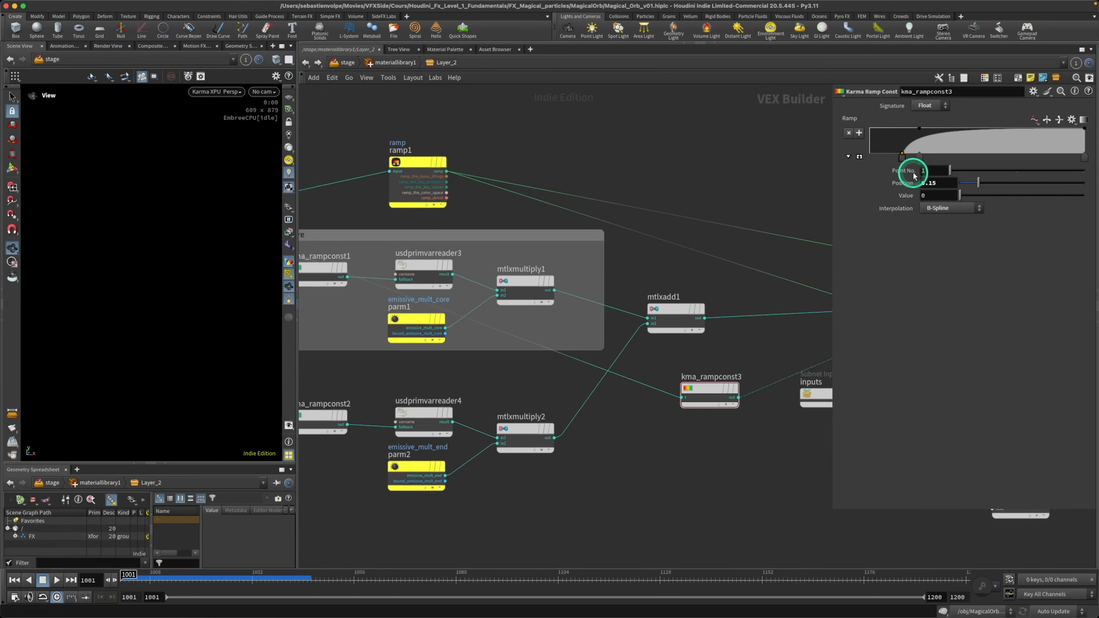
{"action": "left_click", "coordinate": [910, 184], "text": "alt"}
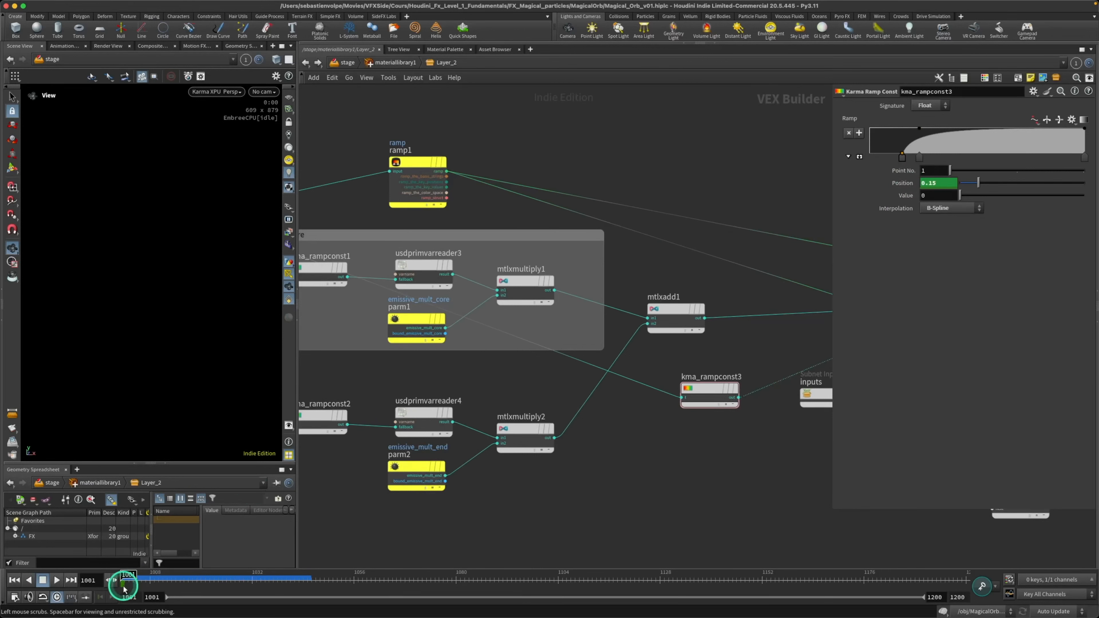
{"action": "key", "text": "alt"}
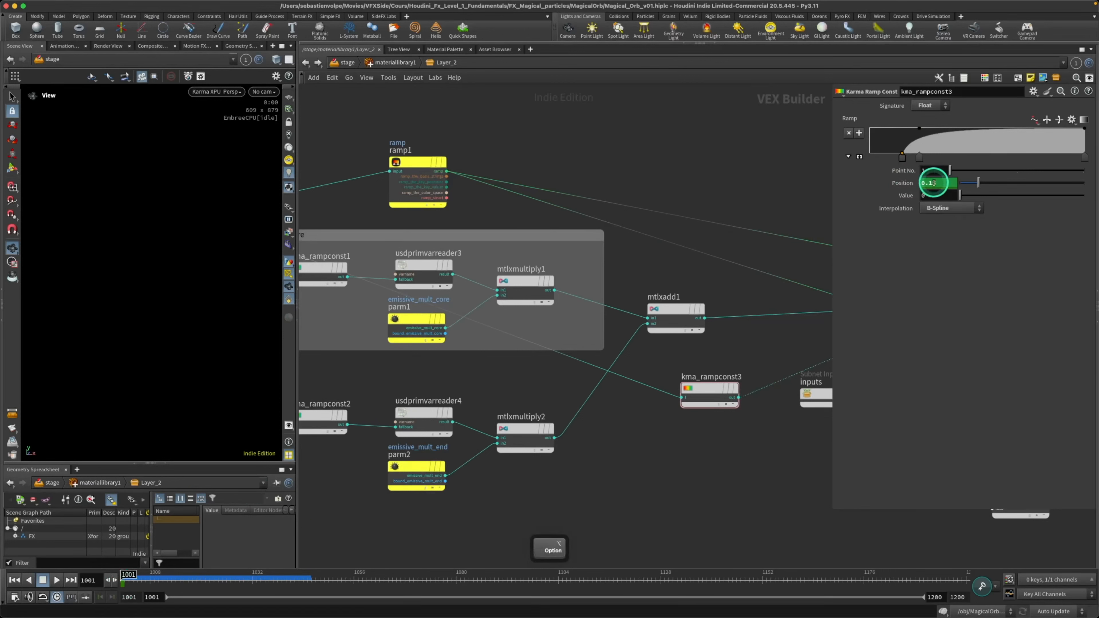
- Keyframe the first kma_rampconst3 ramp point's value of 0 at frame 1001
{"action": "left_click", "coordinate": [909, 197], "text": "alt"}
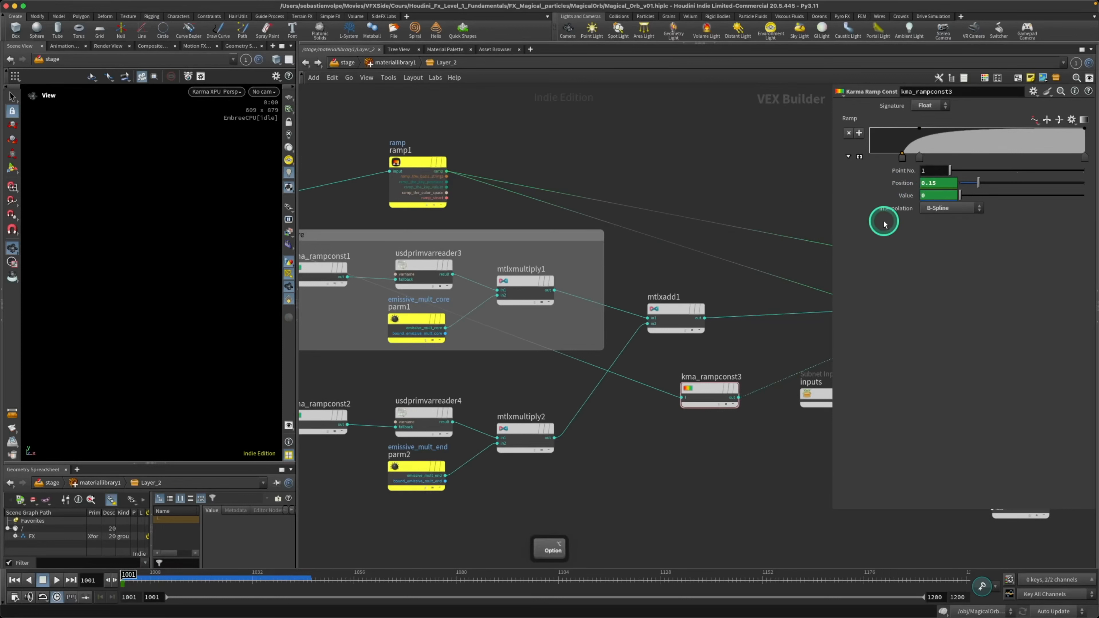
{"action": "right_click", "coordinate": [903, 197]}
{"action": "mouse_move", "coordinate": [933, 223]}
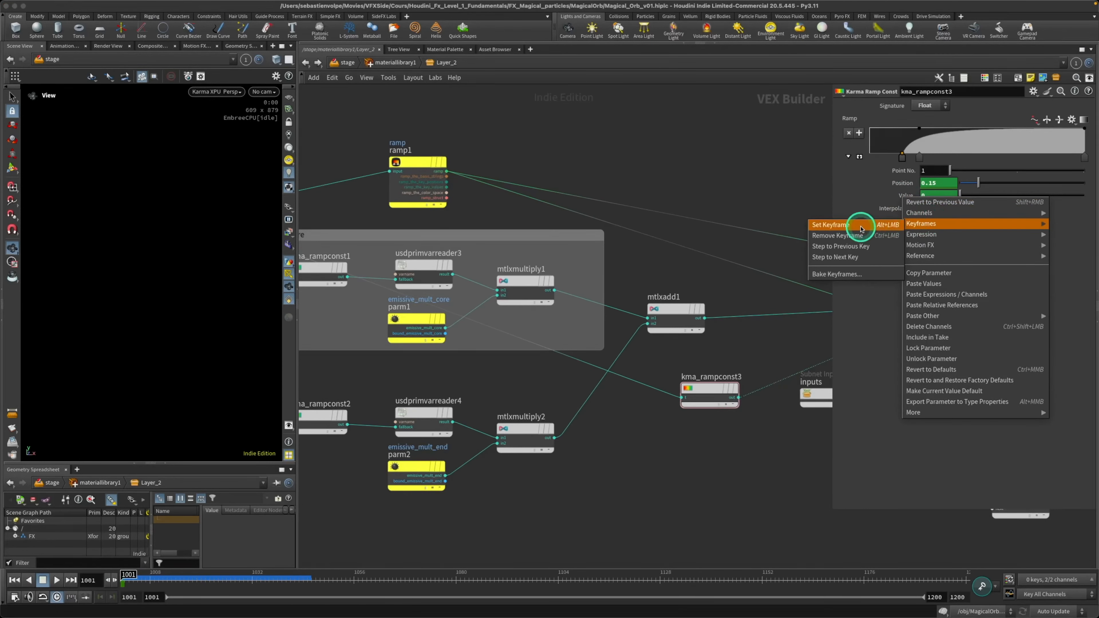
{"action": "left_click", "coordinate": [862, 229]}
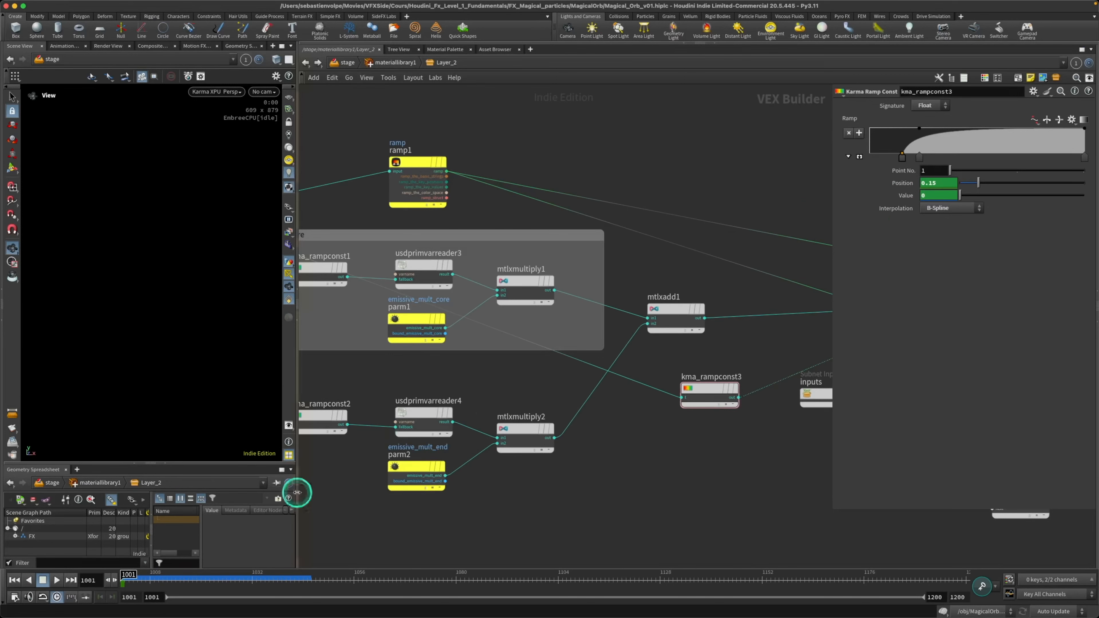
- At frame 1025, keyframe the first kma_rampconst3 ramp point with position 0 and value 0
{"action": "left_click", "coordinate": [253, 580]}
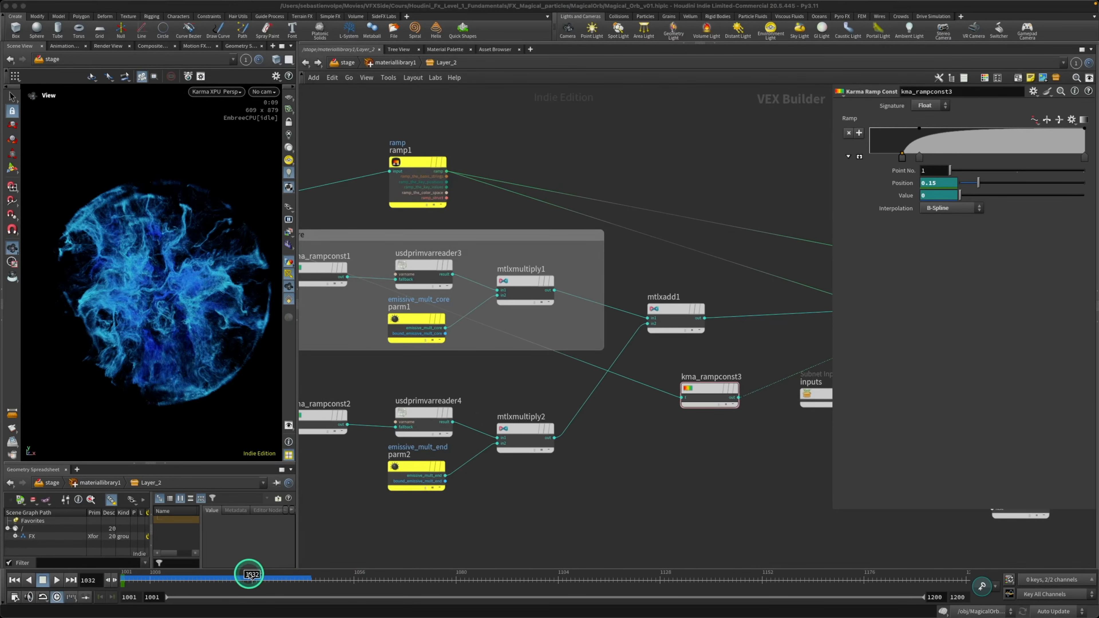
{"action": "left_click_drag", "start_coordinate": [247, 580], "coordinate": [226, 579]}
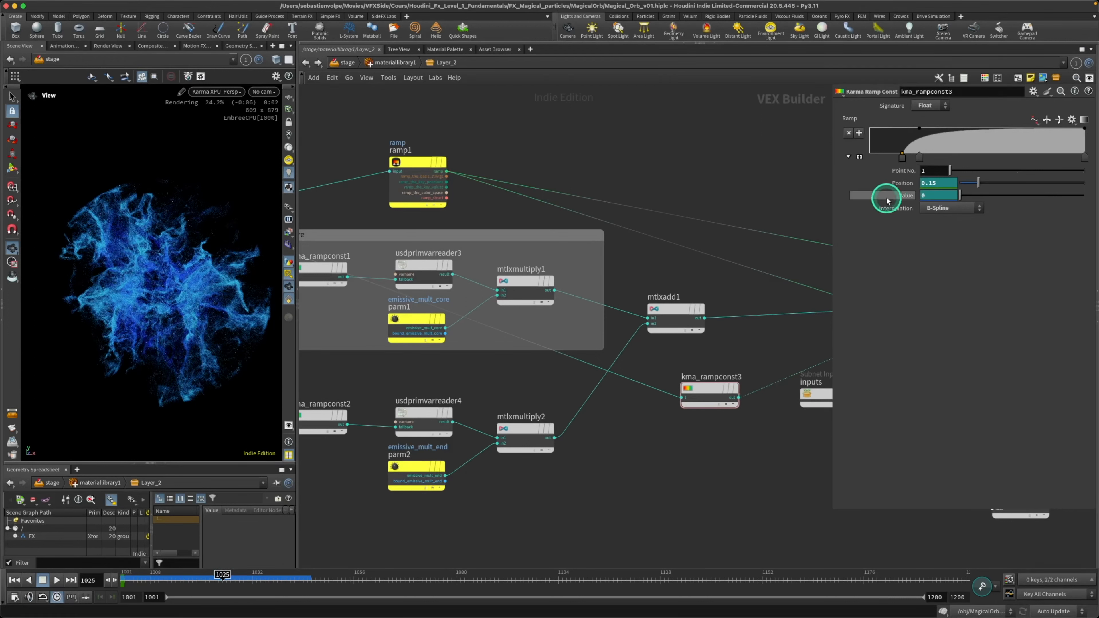
{"action": "left_click", "coordinate": [903, 196], "text": "alt"}
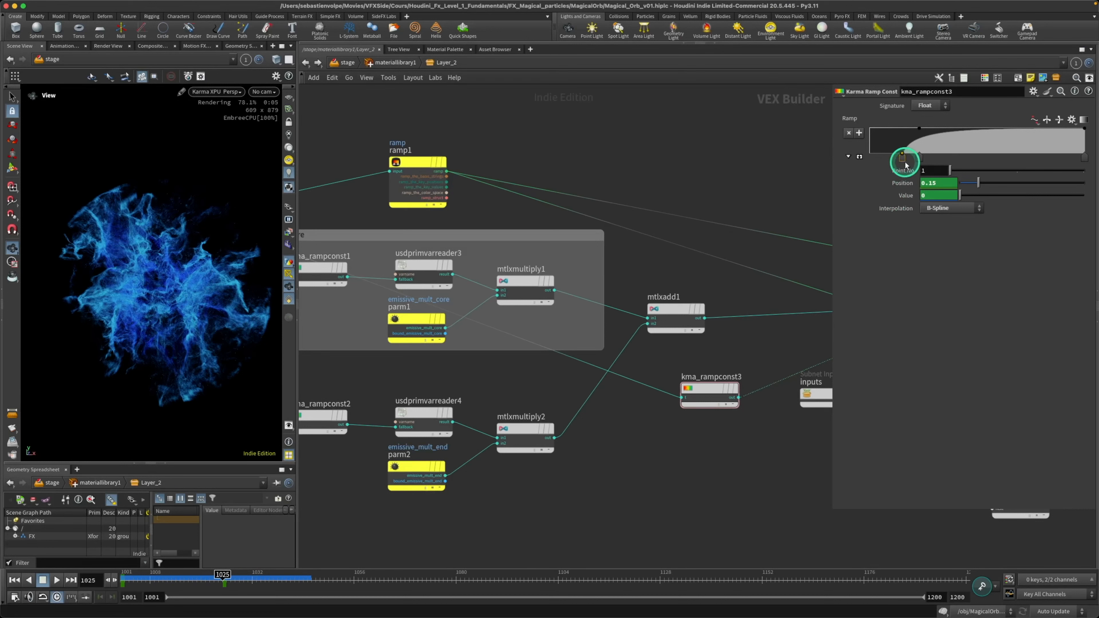
{"action": "type", "text": "0"}
{"action": "key", "text": "Return"}
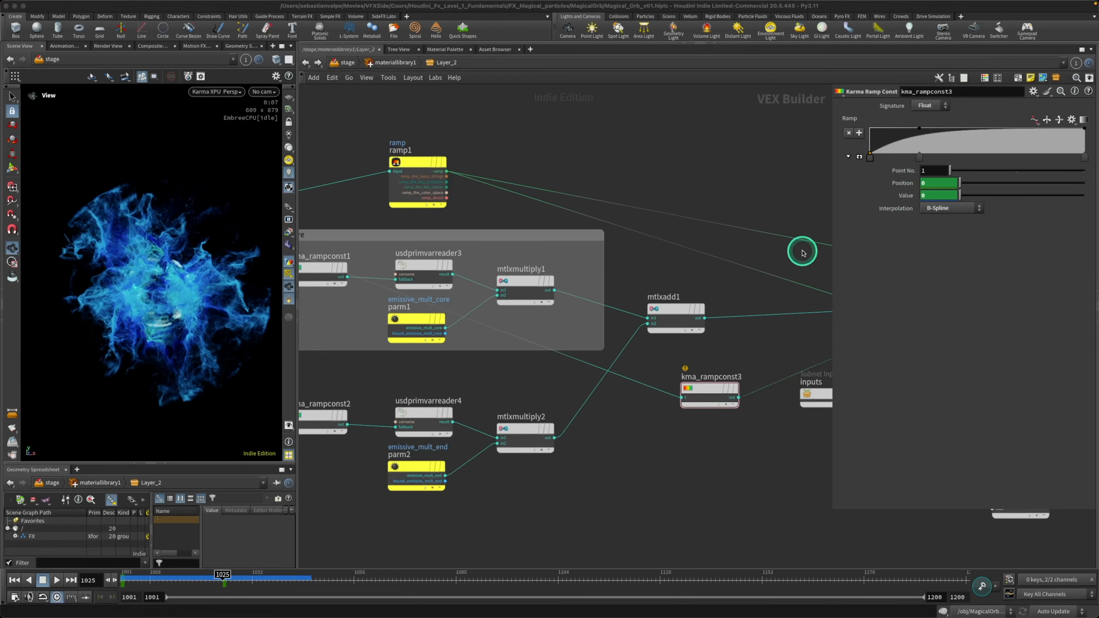
- At frame 1050, keyframe the first kma_rampconst3 point with position 0 and value 1, and scrub the animation to frame 1142
{"action": "left_click", "coordinate": [322, 580]}
{"action": "left_click_drag", "start_coordinate": [328, 582], "coordinate": [329, 580]}
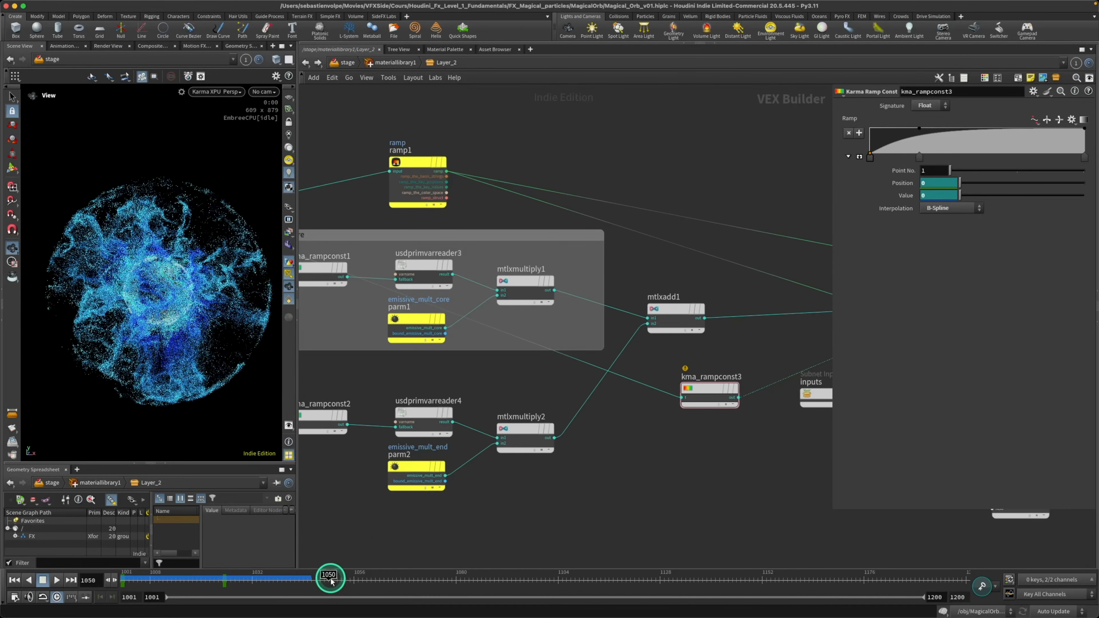
{"action": "left_click", "coordinate": [905, 187], "text": "alt"}
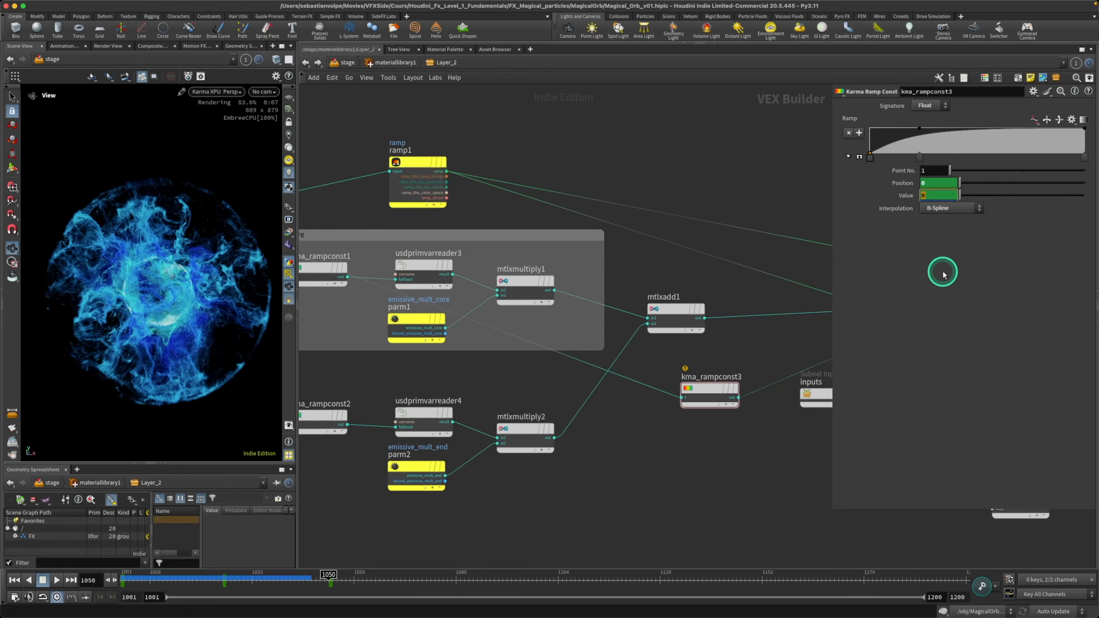
{"action": "type", "text": "1"}
{"action": "key", "text": "Return"}
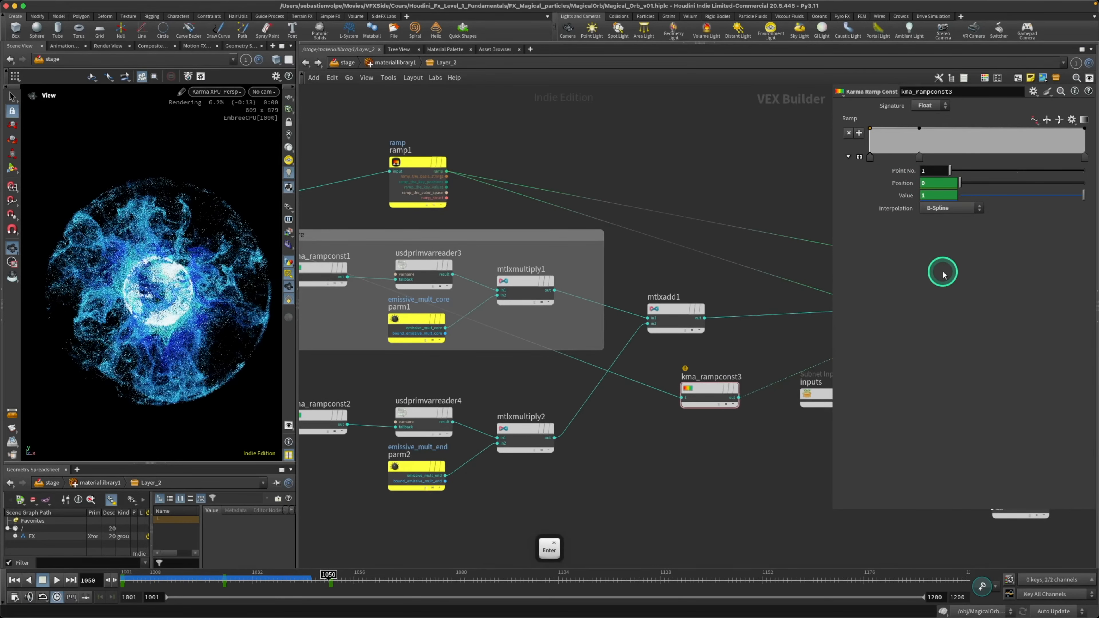
{"action": "left_click", "coordinate": [319, 580]}
{"action": "left_click_drag", "start_coordinate": [295, 578], "coordinate": [381, 577]}
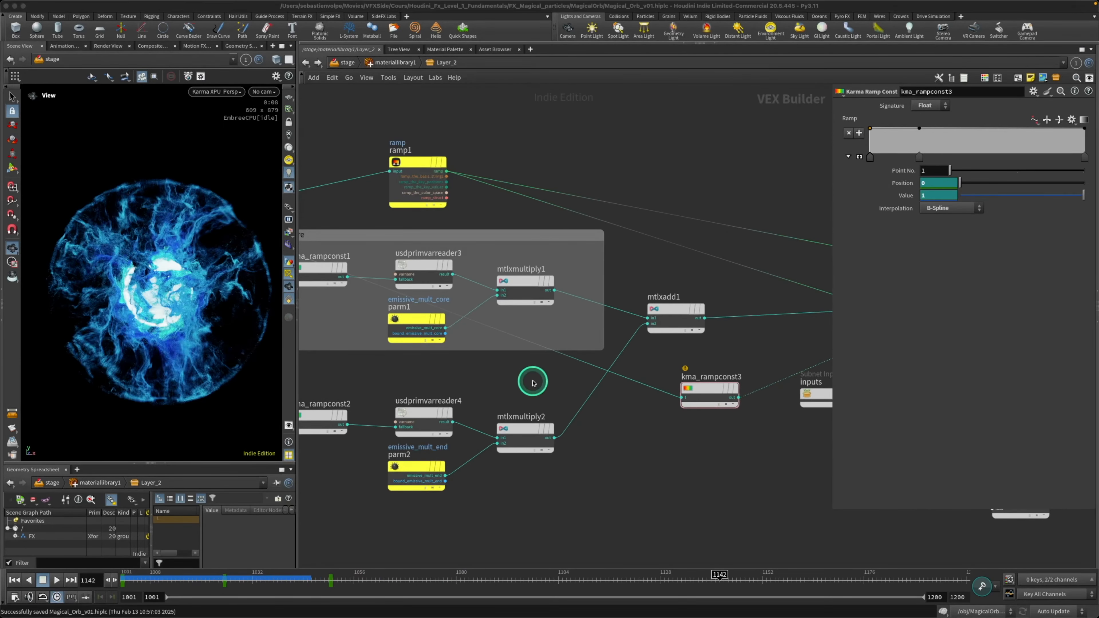
- Try the second kma_rampconst1 ramp point at positions 0.256 and 0.022
{"action": "middle_click_drag", "start_coordinate": [559, 389], "coordinate": [670, 401]}
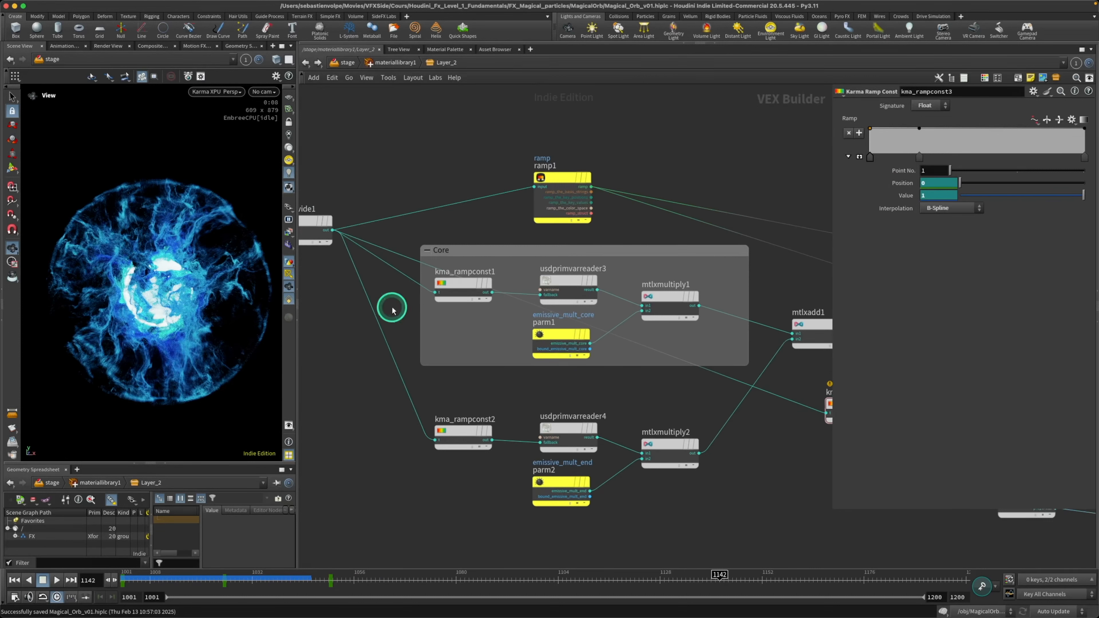
{"action": "left_click", "coordinate": [462, 287]}
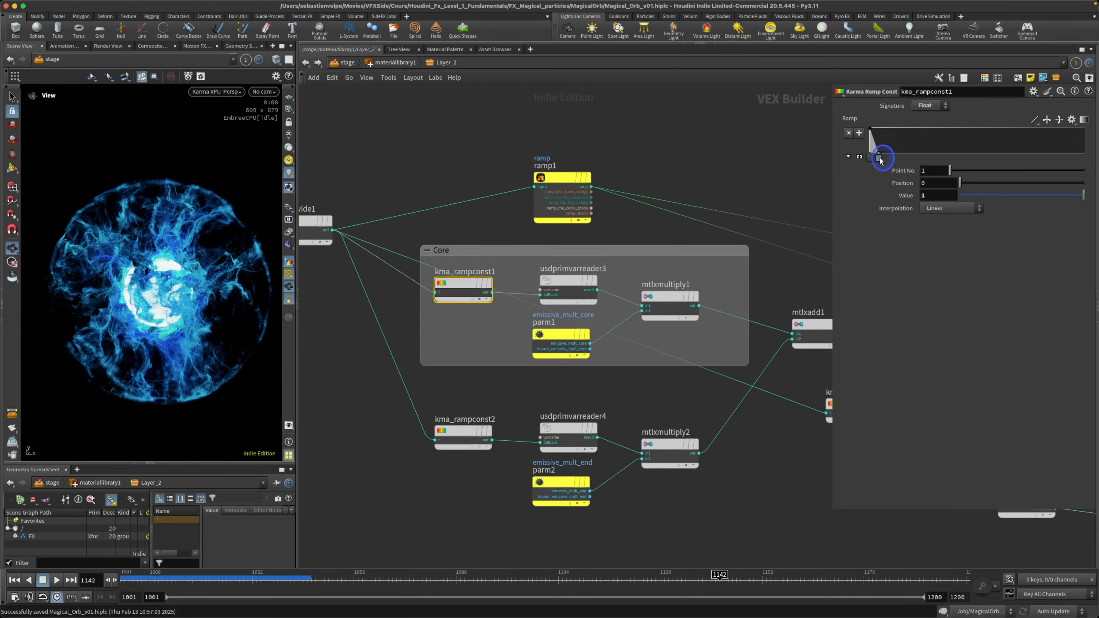
{"action": "left_click_drag", "start_coordinate": [880, 160], "coordinate": [925, 158]}
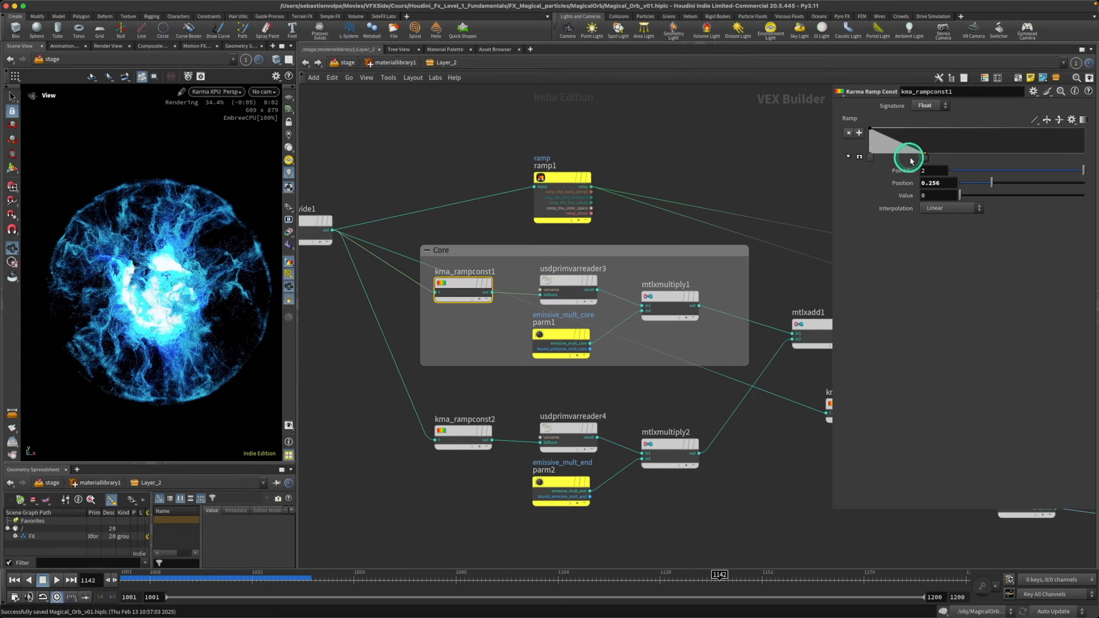
{"action": "left_click_drag", "start_coordinate": [924, 161], "coordinate": [875, 160]}
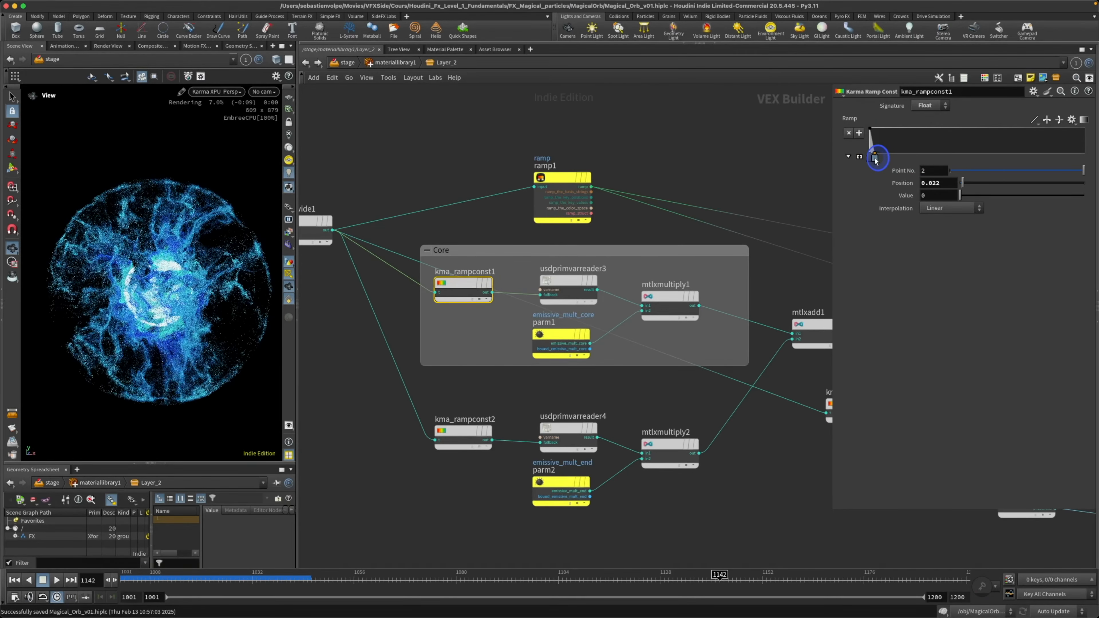
- Set the kma_rampconst1 ramp's end point to position 0.066 and undo the trial value-1 point at 0.014
{"action": "mouse_move", "coordinate": [876, 160]}
{"action": "left_mouse_down"}
{"action": "mouse_move", "coordinate": [873, 135]}
{"action": "mouse_move", "coordinate": [859, 174]}
{"action": "left_mouse_up"}
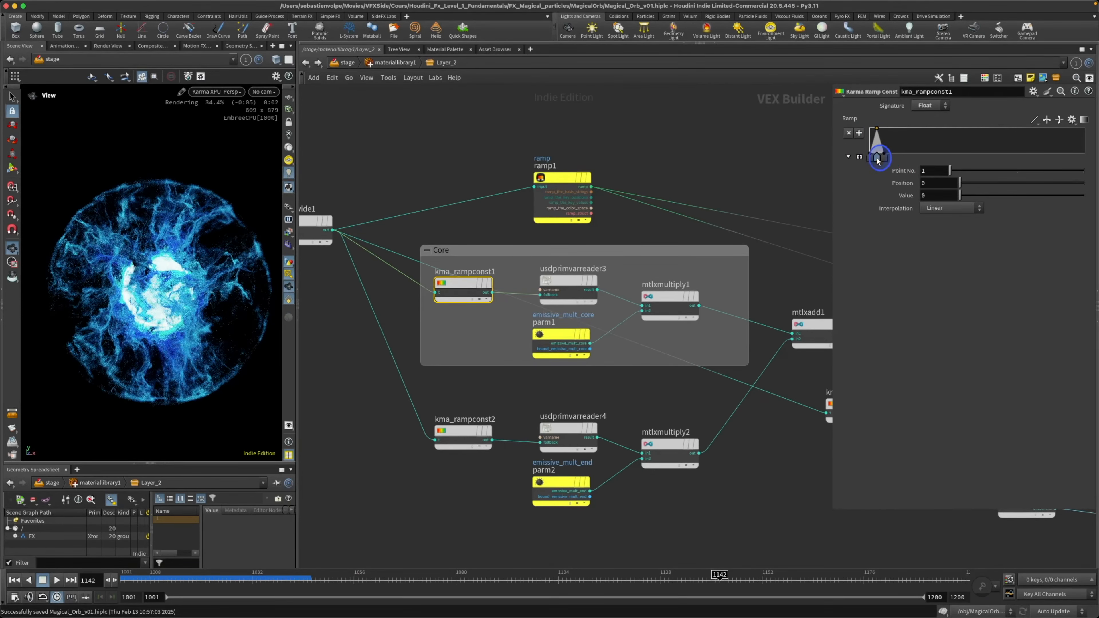
{"action": "left_click_drag", "start_coordinate": [877, 160], "coordinate": [878, 161]}
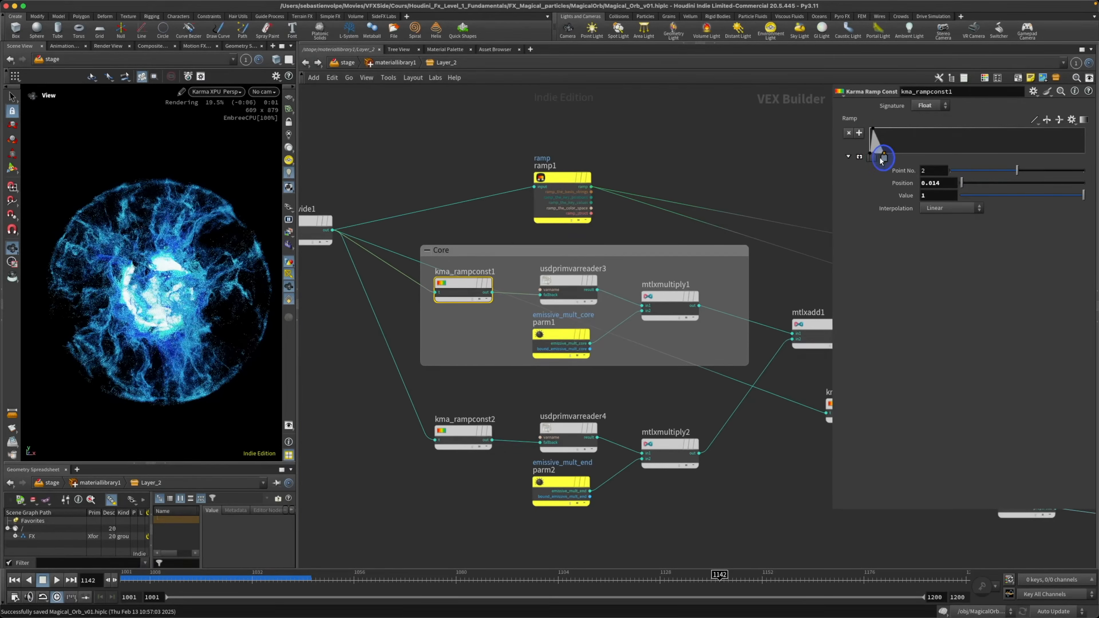
{"action": "key", "text": "super+z"}
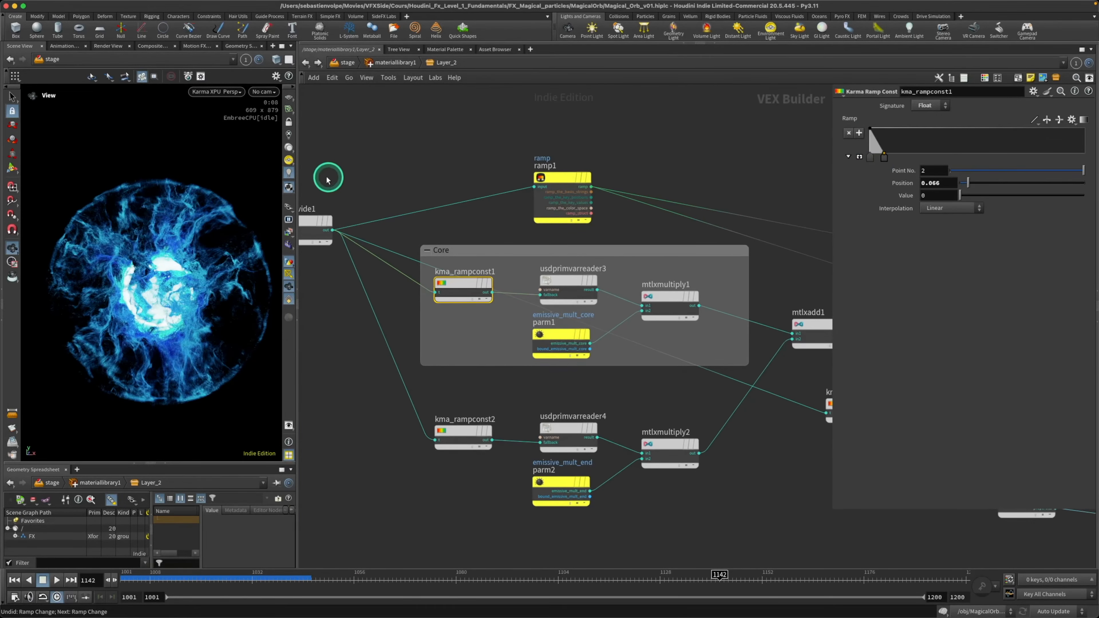
- Enlarge the viewport and view the restarted Karma XPU render through the Render Settings Camera
{"action": "left_click_drag", "start_coordinate": [303, 159], "coordinate": [670, 173]}
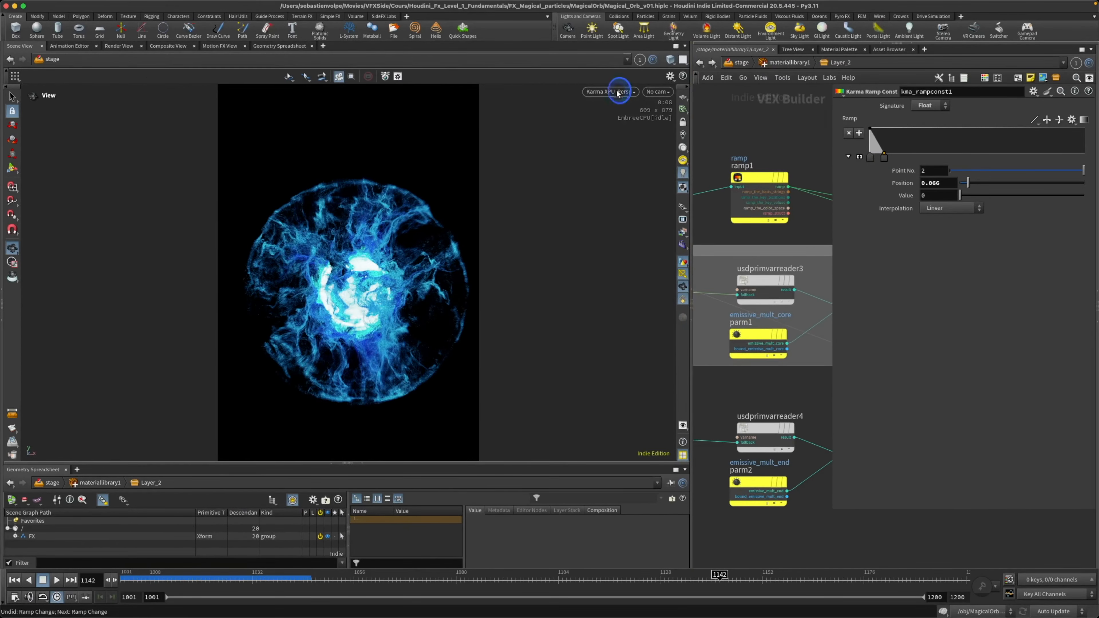
{"action": "left_click", "coordinate": [617, 92]}
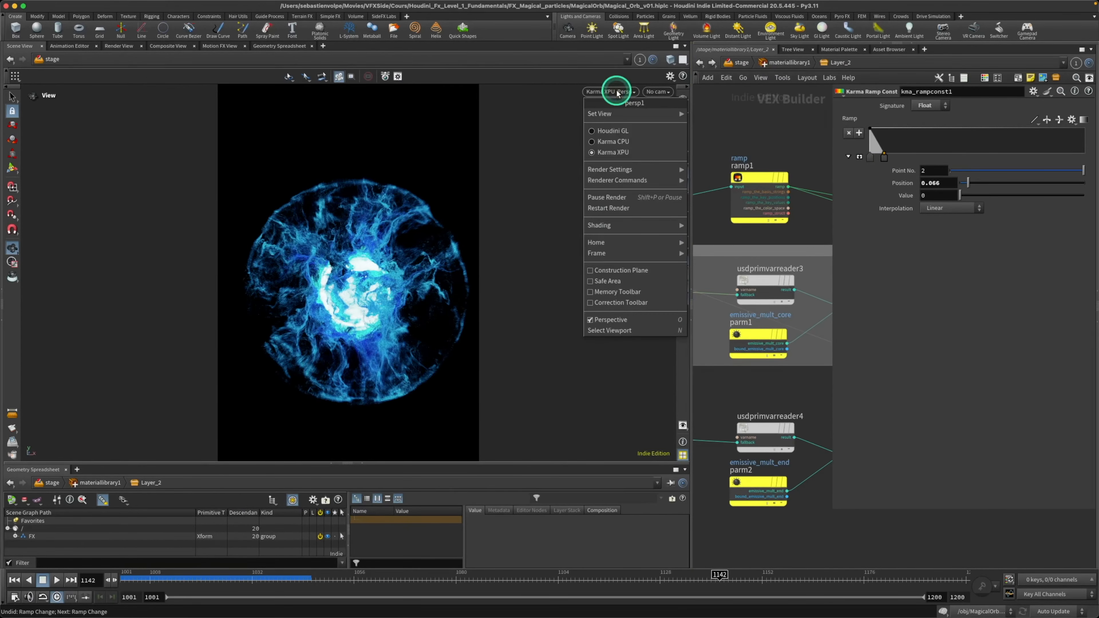
{"action": "left_click", "coordinate": [660, 209]}
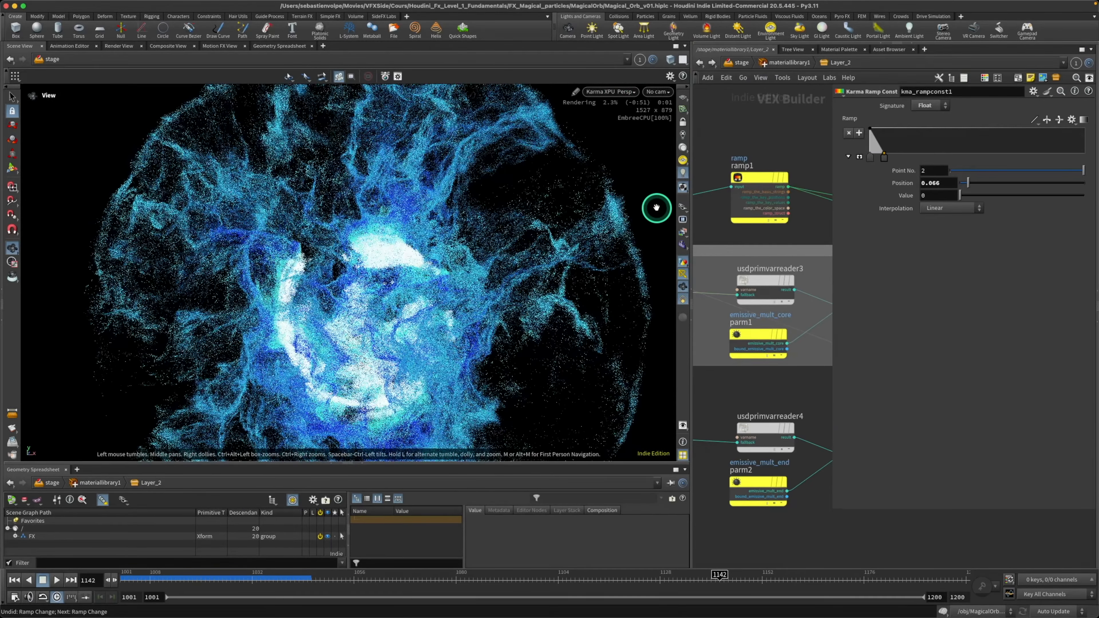
{"action": "left_click", "coordinate": [656, 93]}
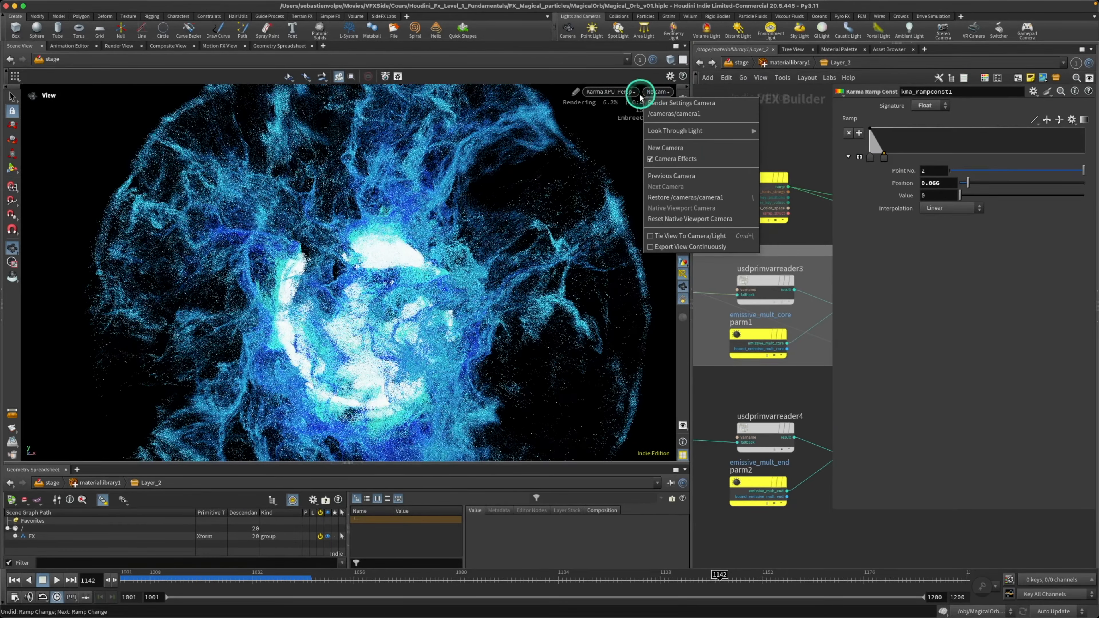
{"action": "left_click", "coordinate": [669, 106]}
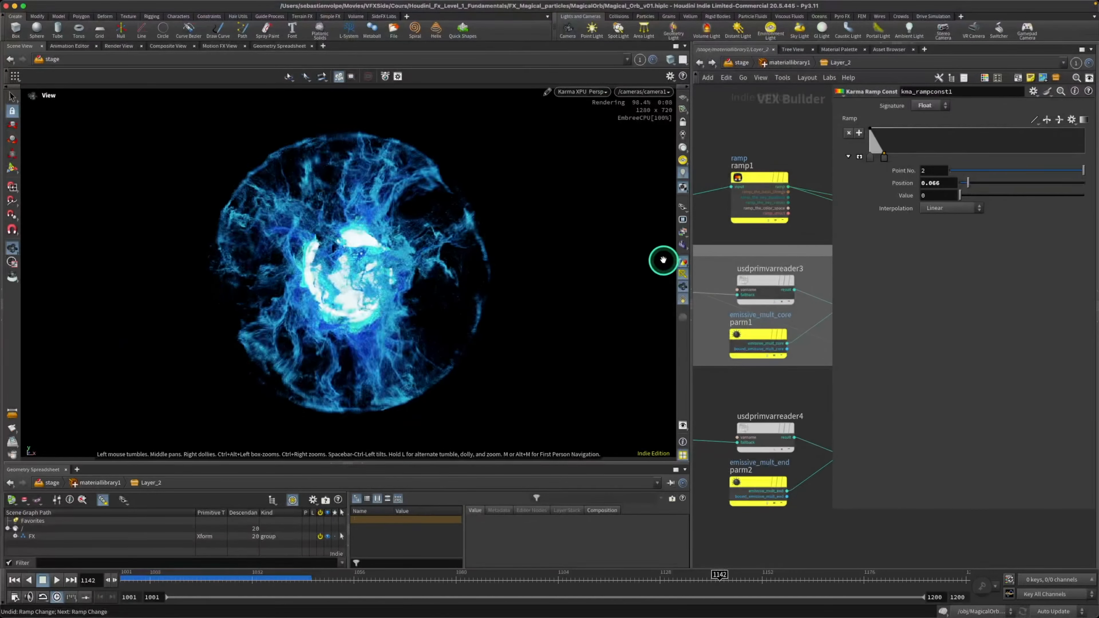
- Shorten the floating parameter pane to uncover the Core and end emission nodes in the network
{"action": "left_click_drag", "start_coordinate": [832, 508], "coordinate": [810, 246]}
{"action": "middle_click_drag", "start_coordinate": [998, 476], "coordinate": [970, 502]}
{"action": "left_click", "coordinate": [963, 437]}
{"action": "middle_click_drag", "start_coordinate": [888, 527], "coordinate": [969, 509]}
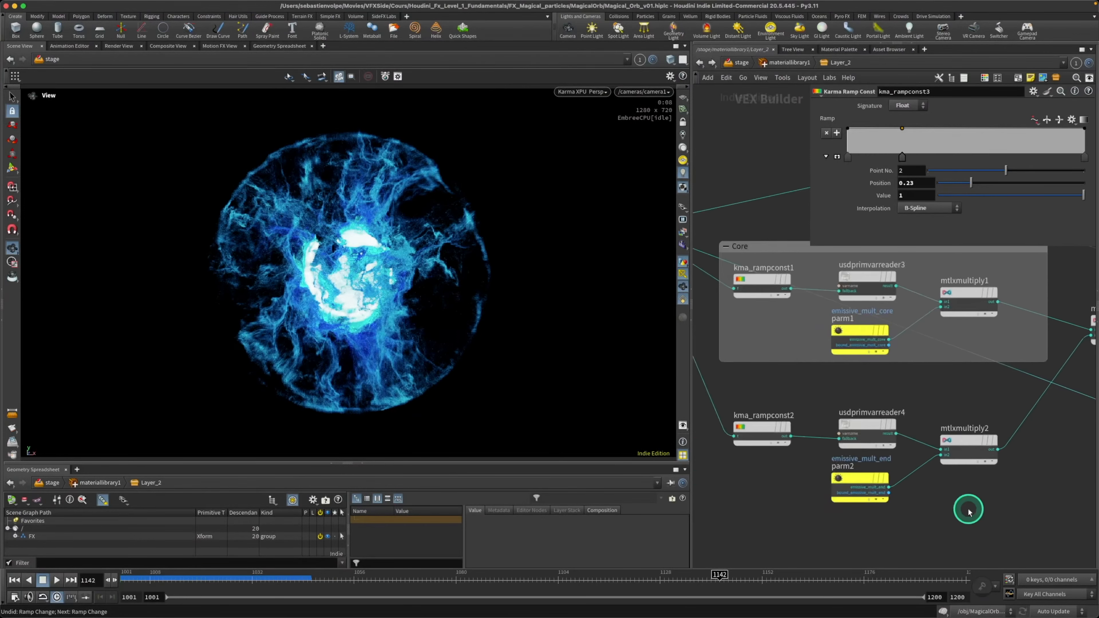
- Set the first kma_rampconst2 ramp point's position to 0.88
{"action": "left_click", "coordinate": [758, 431]}
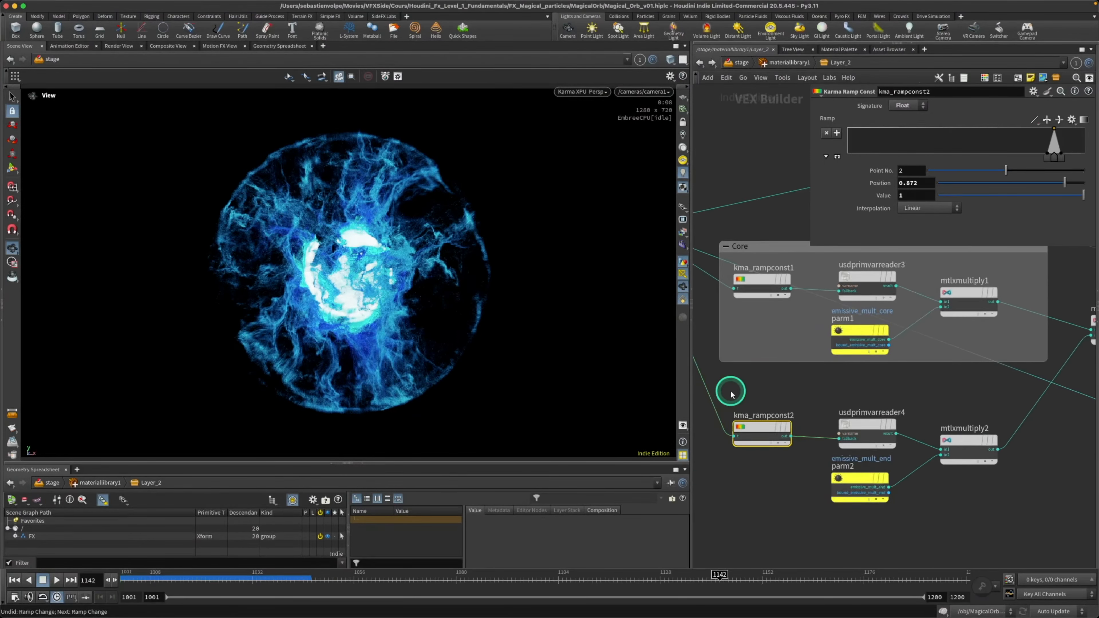
{"action": "left_click_drag", "start_coordinate": [1046, 157], "coordinate": [1056, 159]}
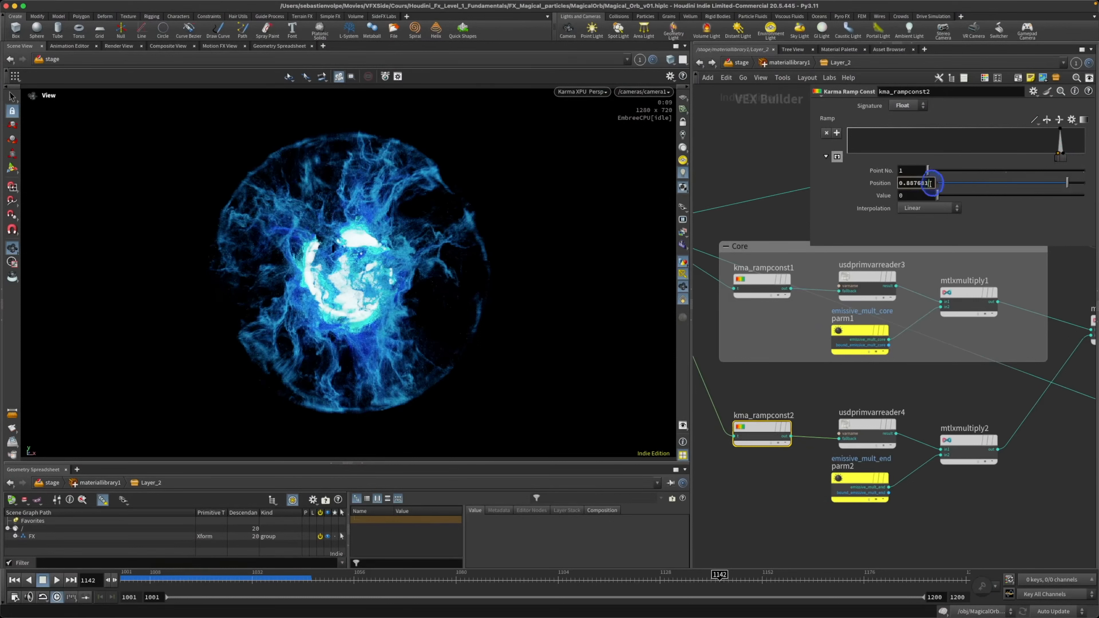
{"action": "key", "text": "BackSpace"}
{"action": "key", "text": "BackSpace"}
{"action": "key", "text": "BackSpace"}
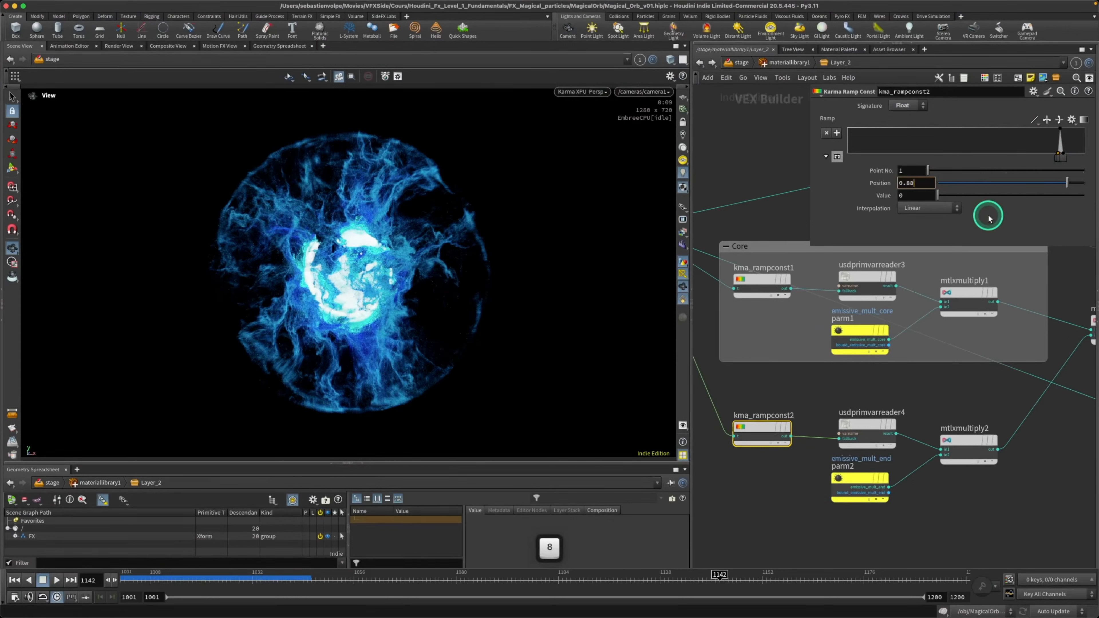
- Set the second kma_rampconst2 ramp point's position to 0.9
{"action": "left_click", "coordinate": [1006, 171]}
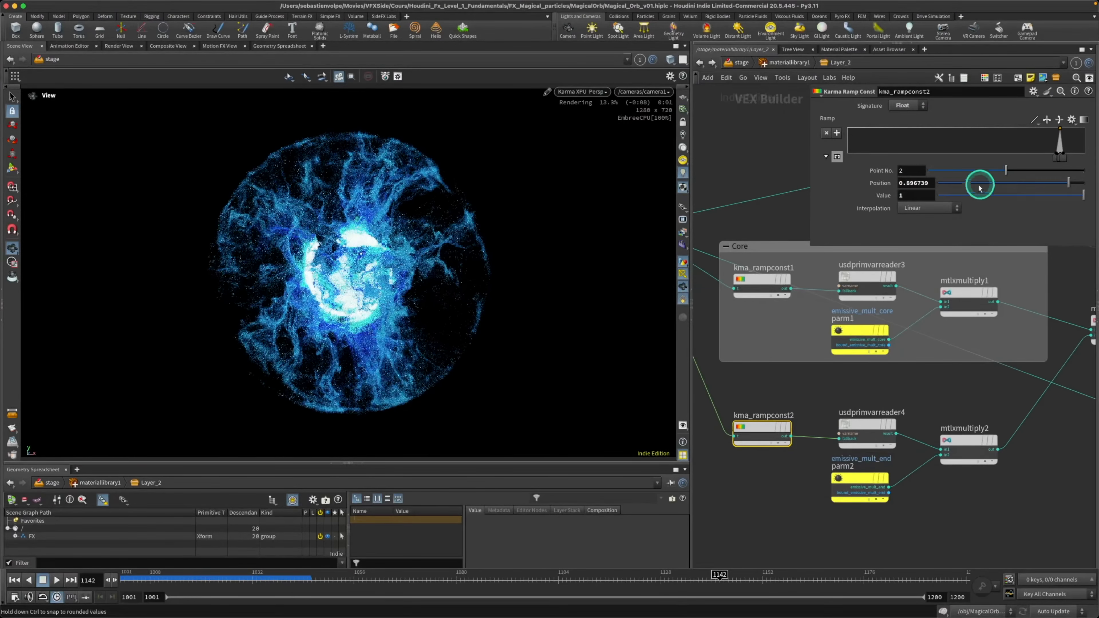
{"action": "key", "text": "BackSpace"}
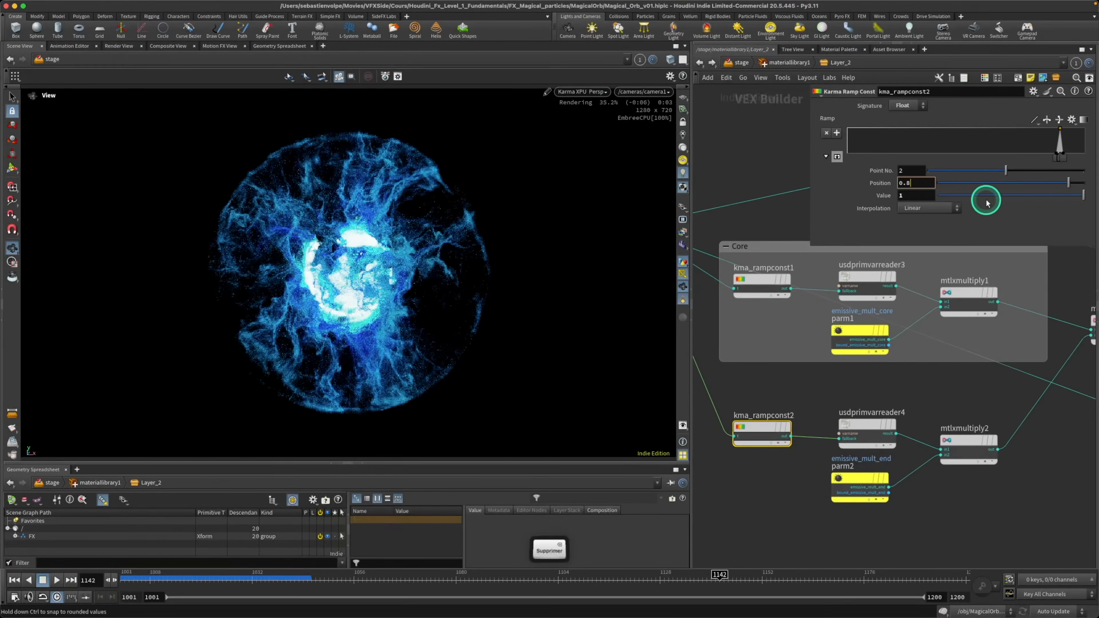
{"action": "type", "text": "9"}
{"action": "key", "text": "Return"}
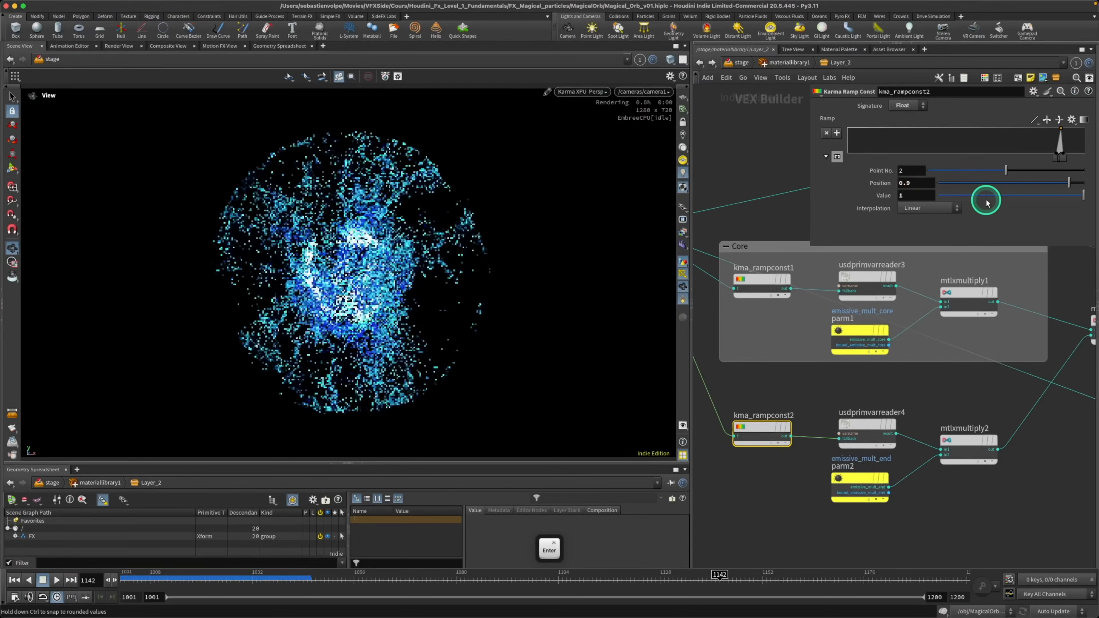
- Set the third kma_rampconst2 ramp point's position to 0.92
{"action": "left_click_drag", "start_coordinate": [1077, 174], "coordinate": [1083, 173]}
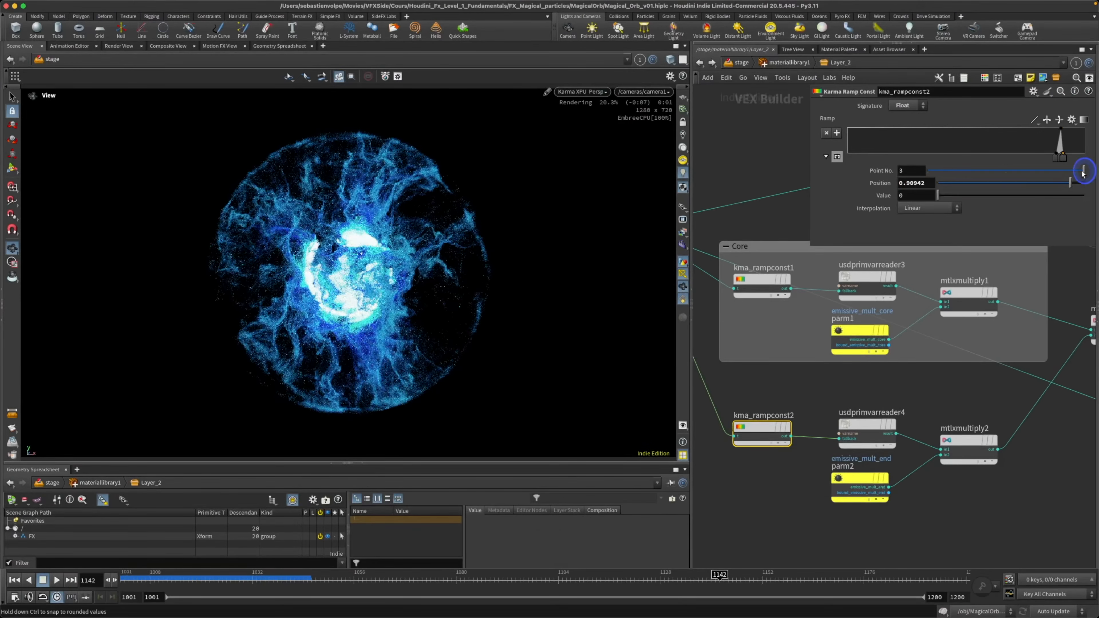
{"action": "left_click", "coordinate": [931, 183]}
{"action": "key", "text": "BackSpace"}
{"action": "key", "text": "BackSpace"}
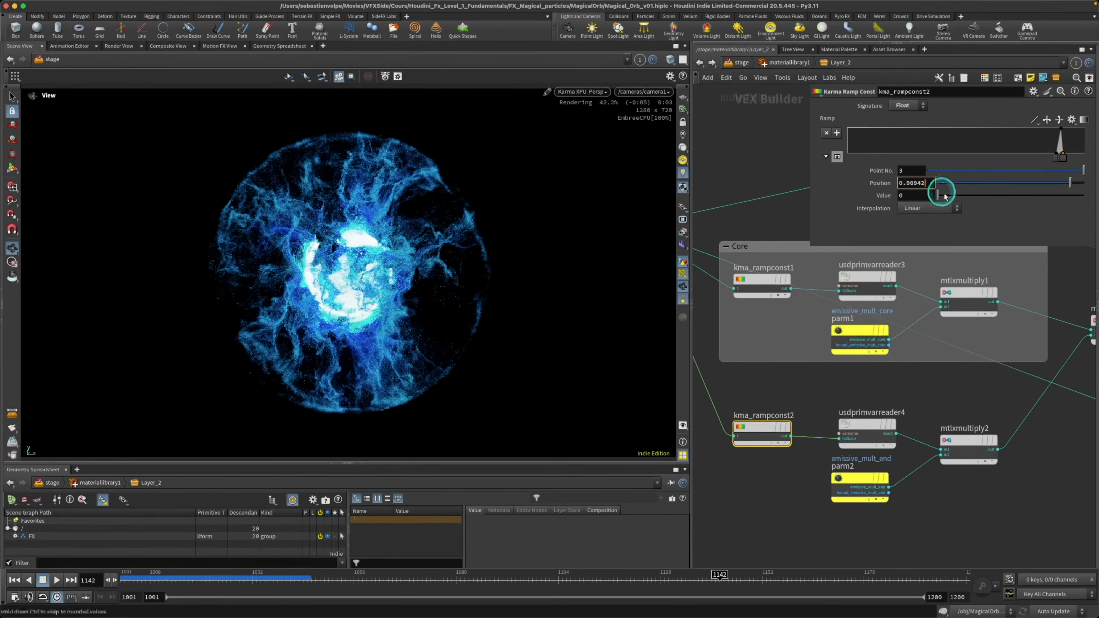
{"action": "type", "text": "2"}
{"action": "key", "text": "Return"}
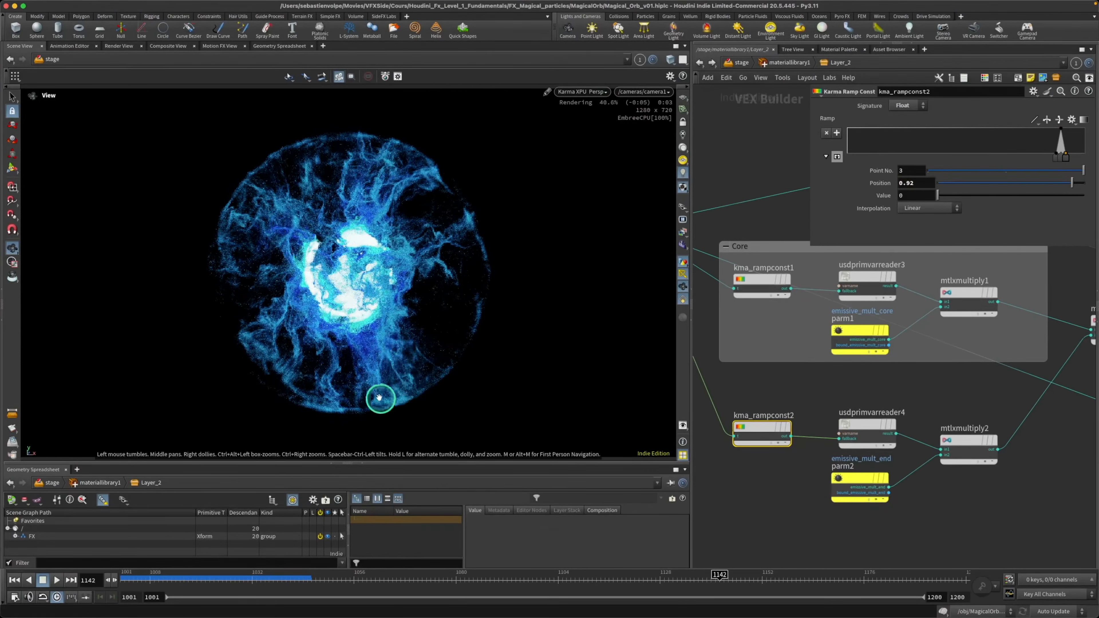
{"action": "scroll", "coordinate": [781, 511], "scroll_direction": "down", "scroll_amount": 1}
{"action": "middle_click_drag", "start_coordinate": [781, 511], "coordinate": [936, 496]}
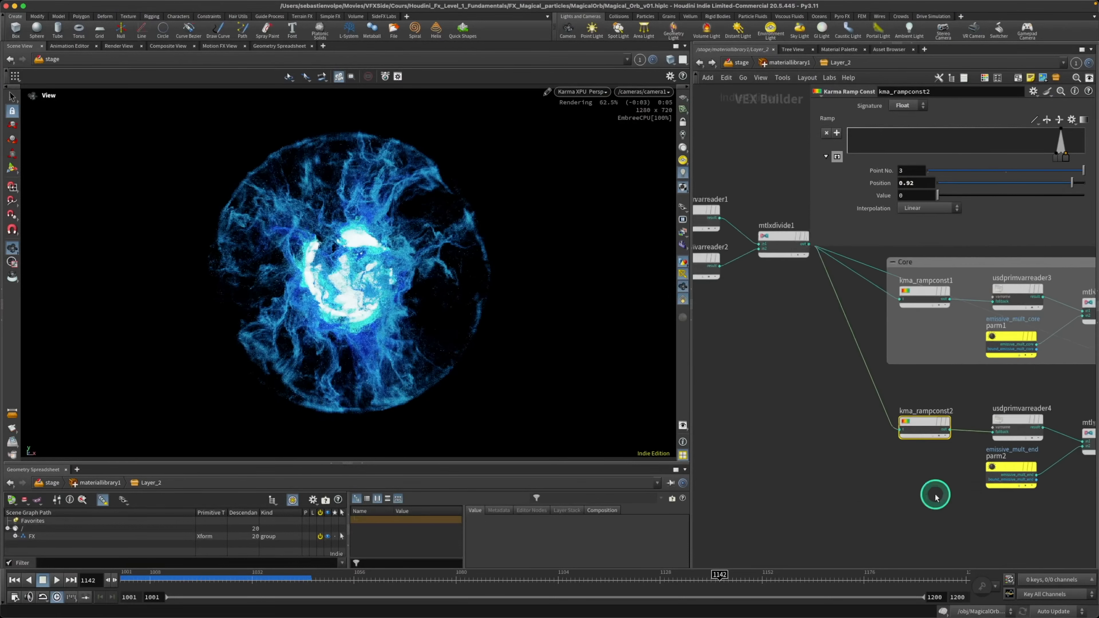
{"action": "scroll", "coordinate": [844, 509], "scroll_direction": "up", "scroll_amount": 3}
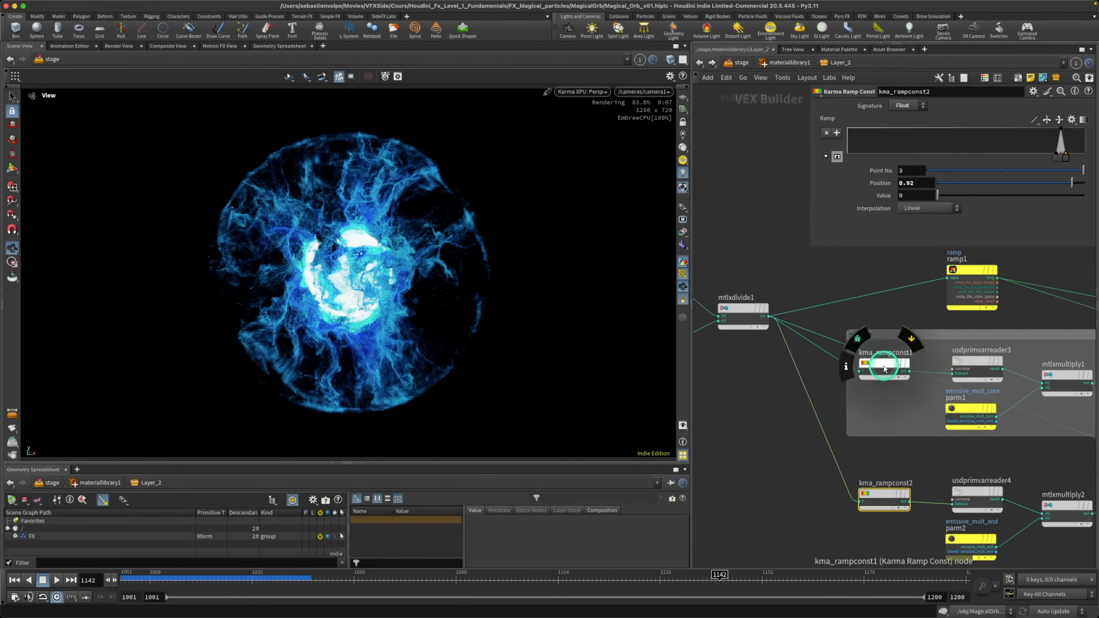
- Try moving the second kma_rampconst1 ramp point to position 0.125 and farther out to about 0.248
{"action": "left_click", "coordinate": [885, 368]}
{"action": "scroll", "coordinate": [886, 372], "scroll_direction": "up", "scroll_amount": 4}
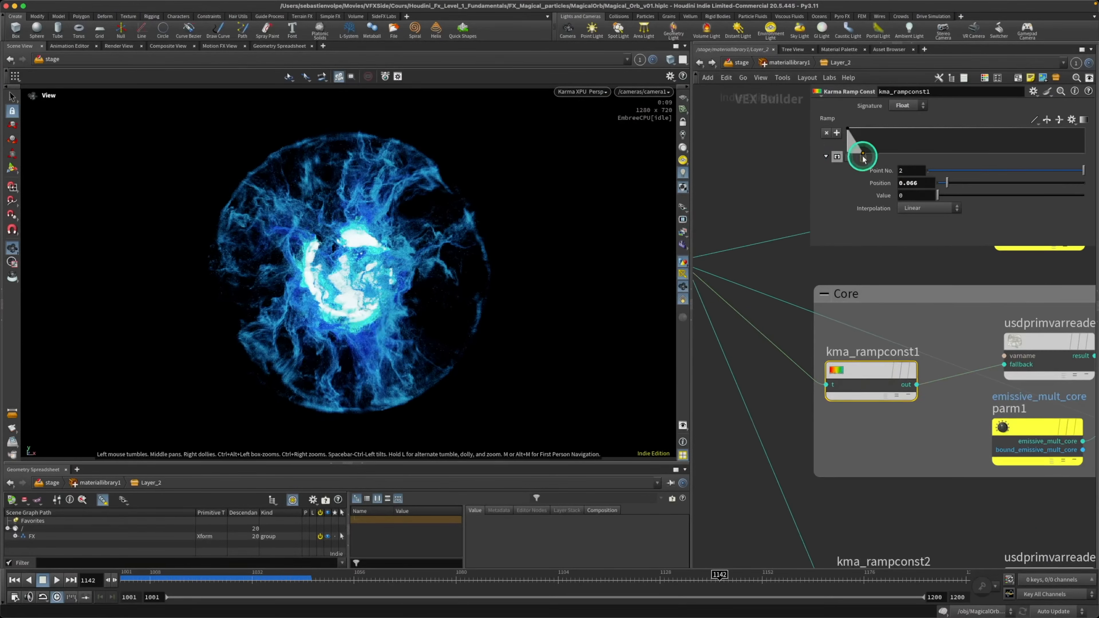
{"action": "left_click_drag", "start_coordinate": [863, 159], "coordinate": [877, 157]}
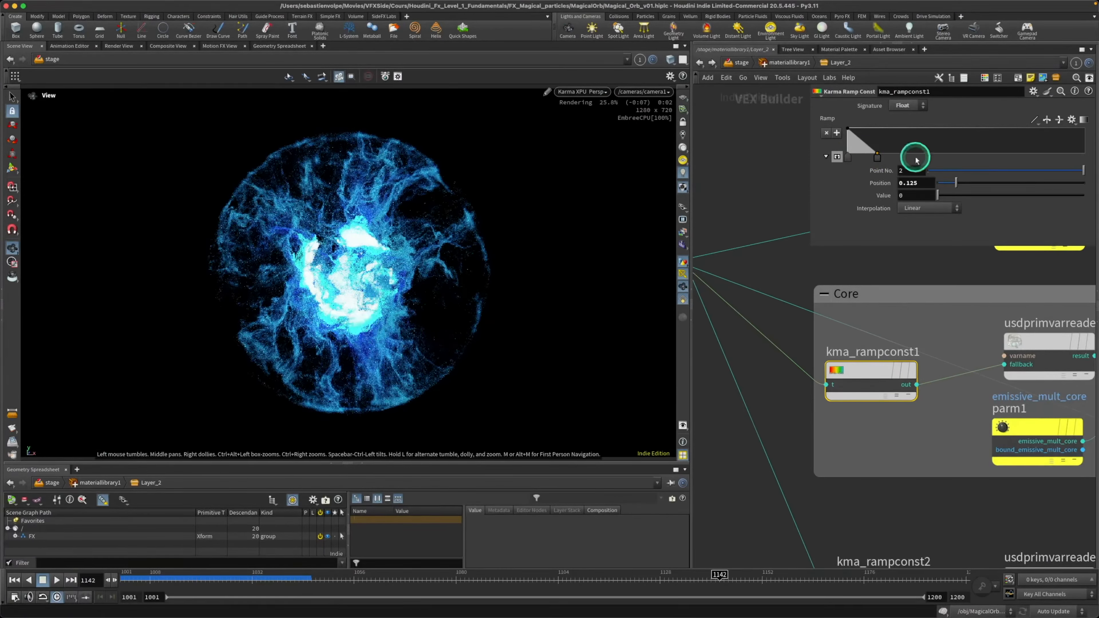
{"action": "left_click_drag", "start_coordinate": [877, 157], "coordinate": [906, 156]}
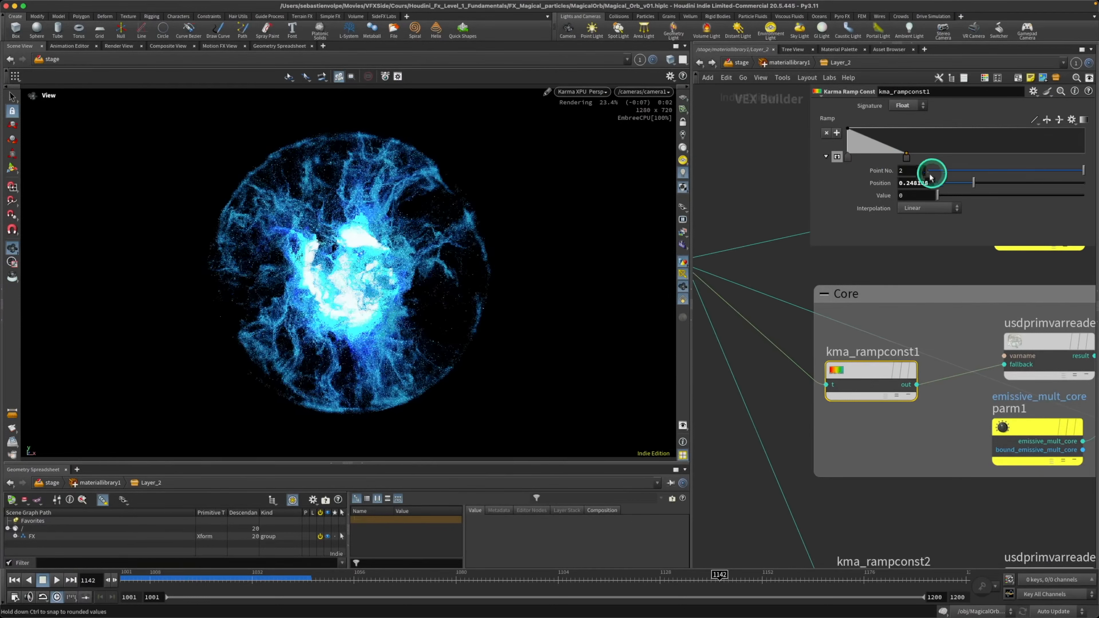
- Set the second kma_rampconst1 ramp point's position to 0.01, keeping its value at 0
{"action": "left_click_drag", "start_coordinate": [907, 158], "coordinate": [851, 163]}
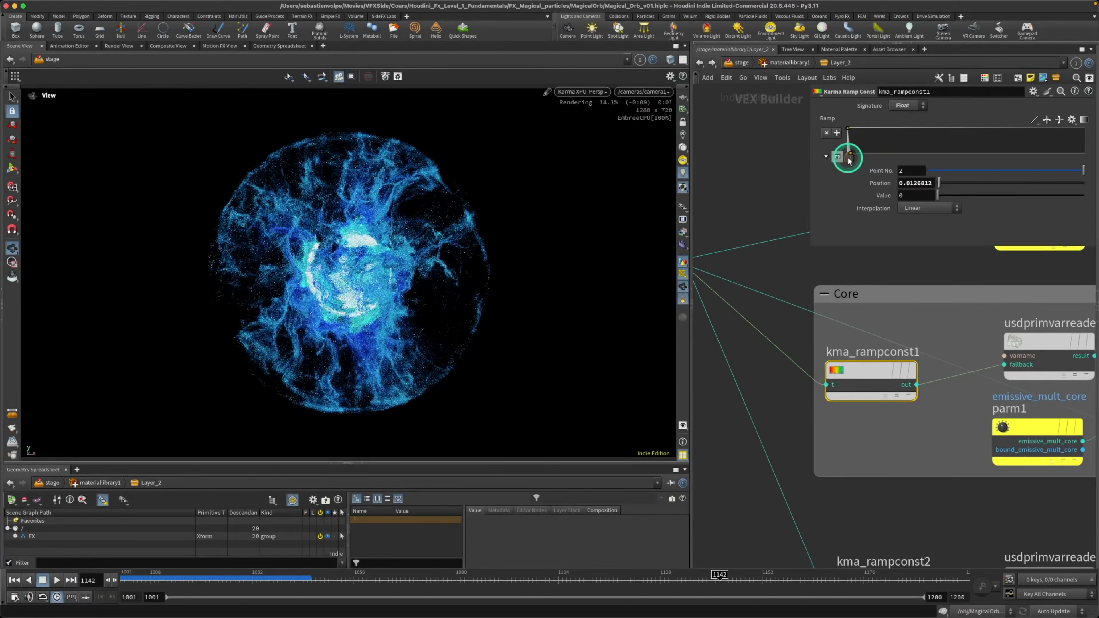
{"action": "left_click", "coordinate": [847, 160]}
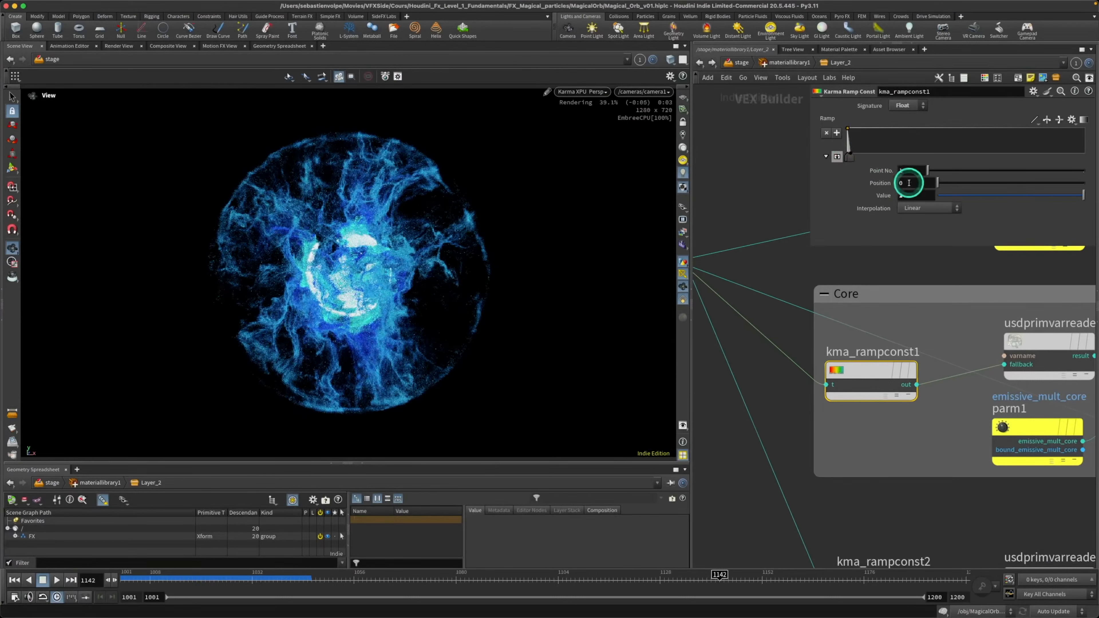
{"action": "left_click_drag", "start_coordinate": [1054, 170], "coordinate": [1090, 176]}
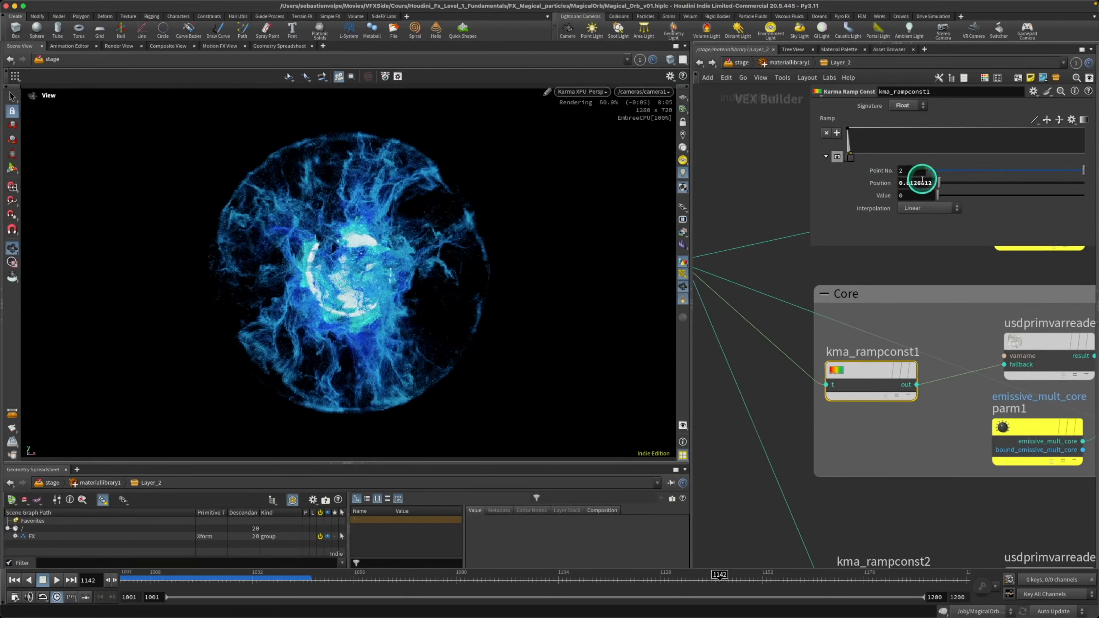
{"action": "left_click_drag", "start_coordinate": [913, 184], "coordinate": [1022, 227]}
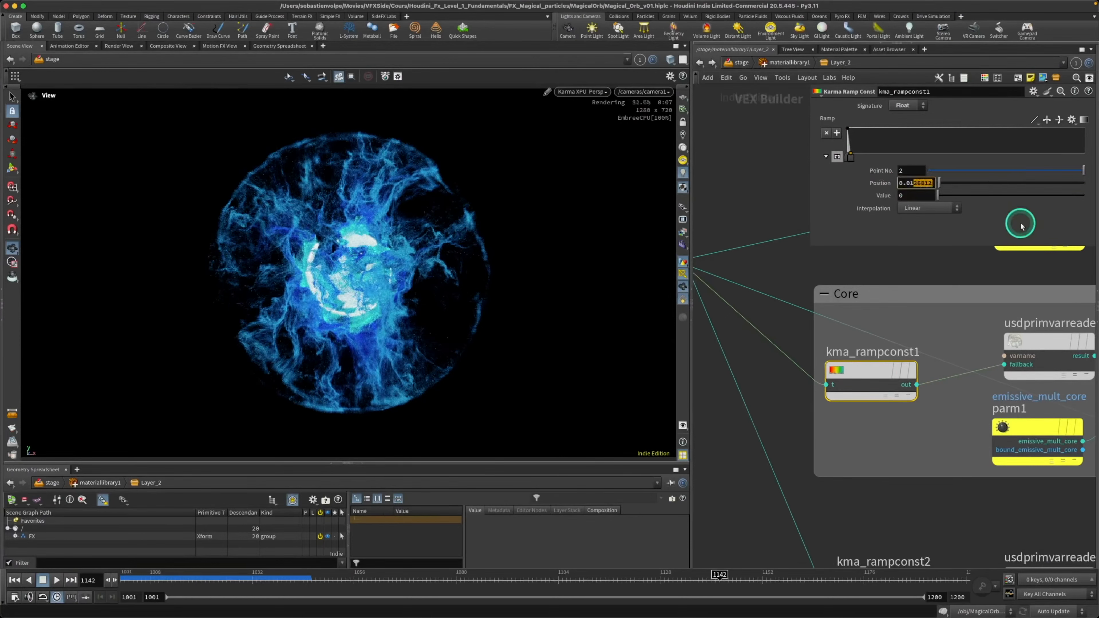
{"action": "key", "text": "BackSpace"}
{"action": "key", "text": "Return"}
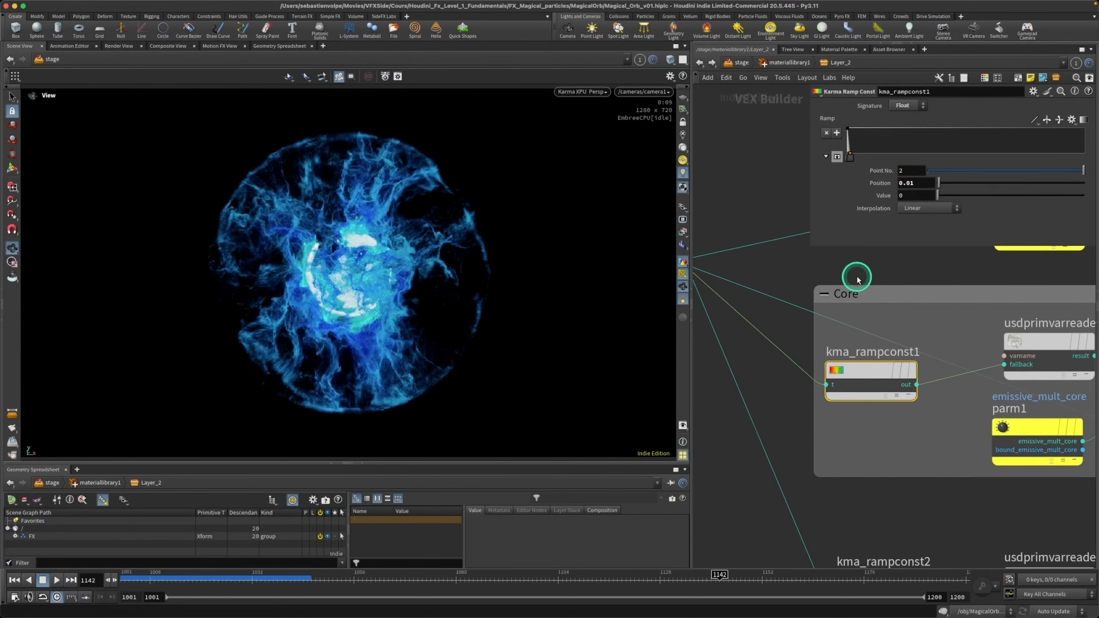
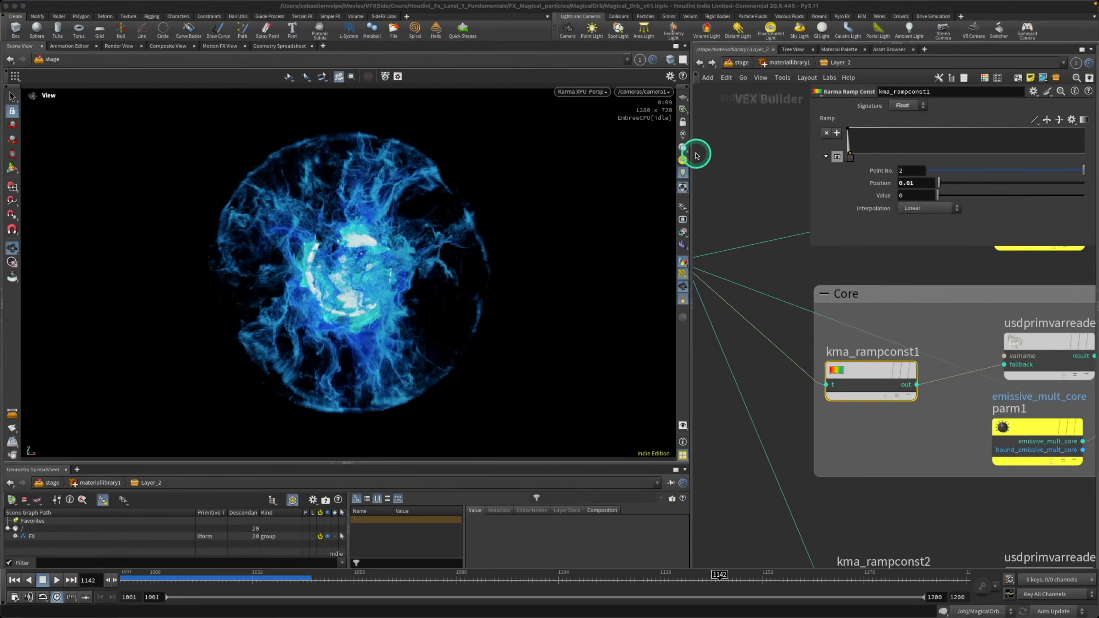
- Open the MagicalOrb object's geometry network with a wider network view and a parameter pane enlarged to show the set_look code
{"action": "left_click_drag", "start_coordinate": [692, 150], "coordinate": [434, 151]}
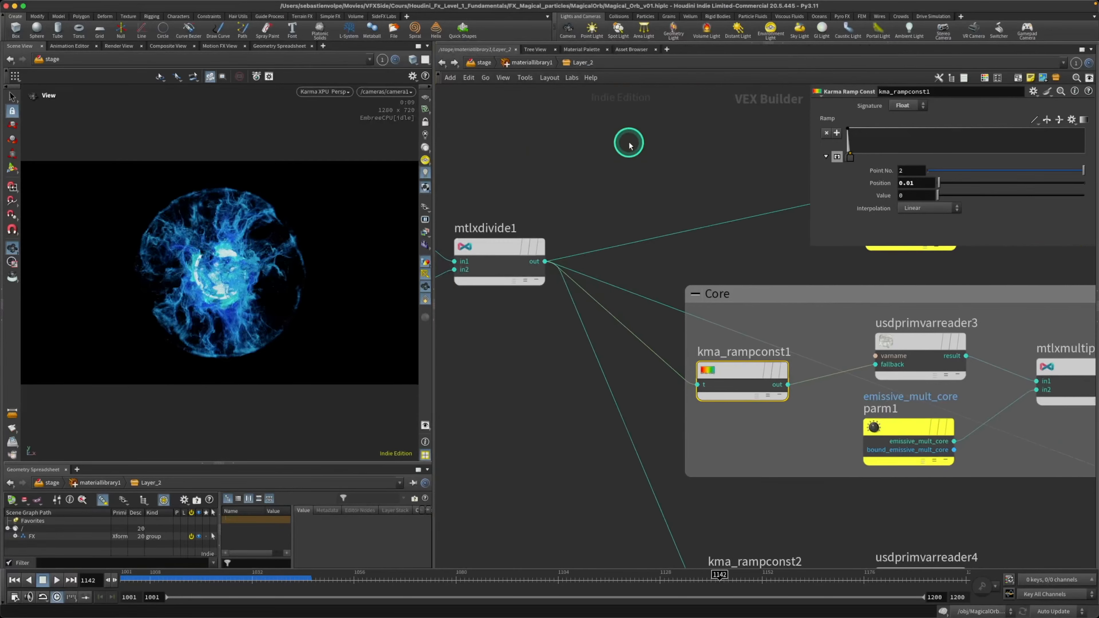
{"action": "key", "text": "n"}
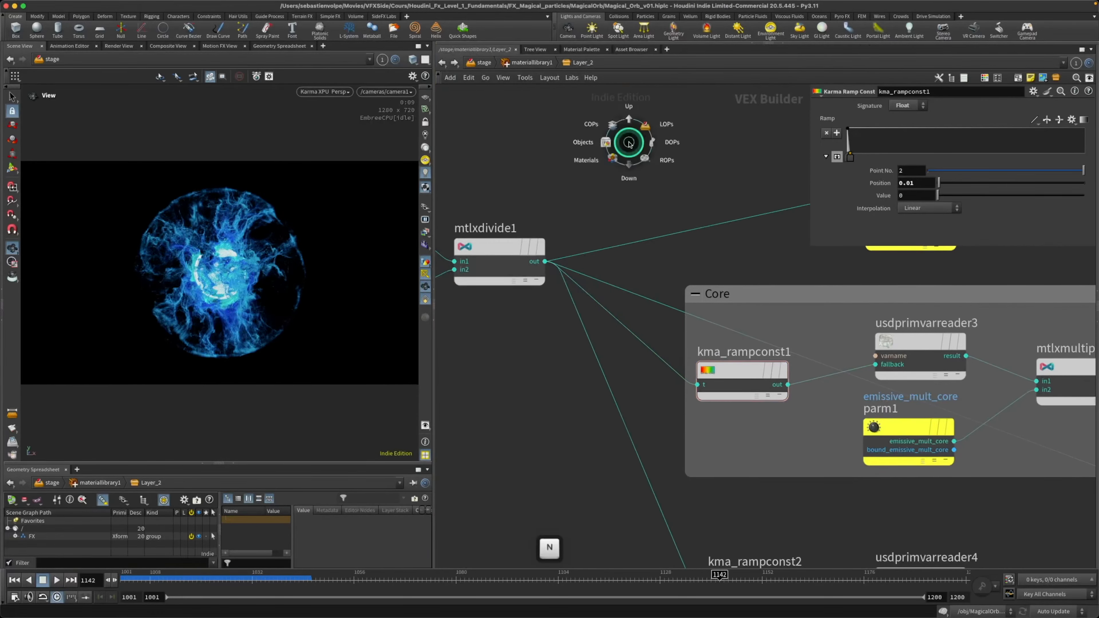
{"action": "left_click", "coordinate": [591, 142]}
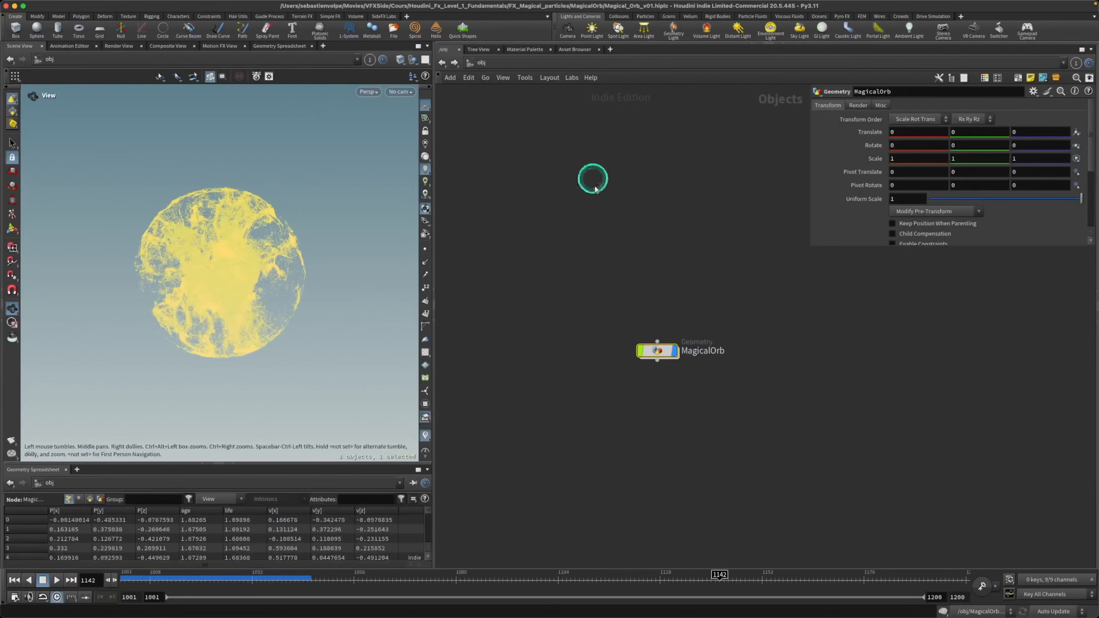
{"action": "double_click", "coordinate": [659, 352]}
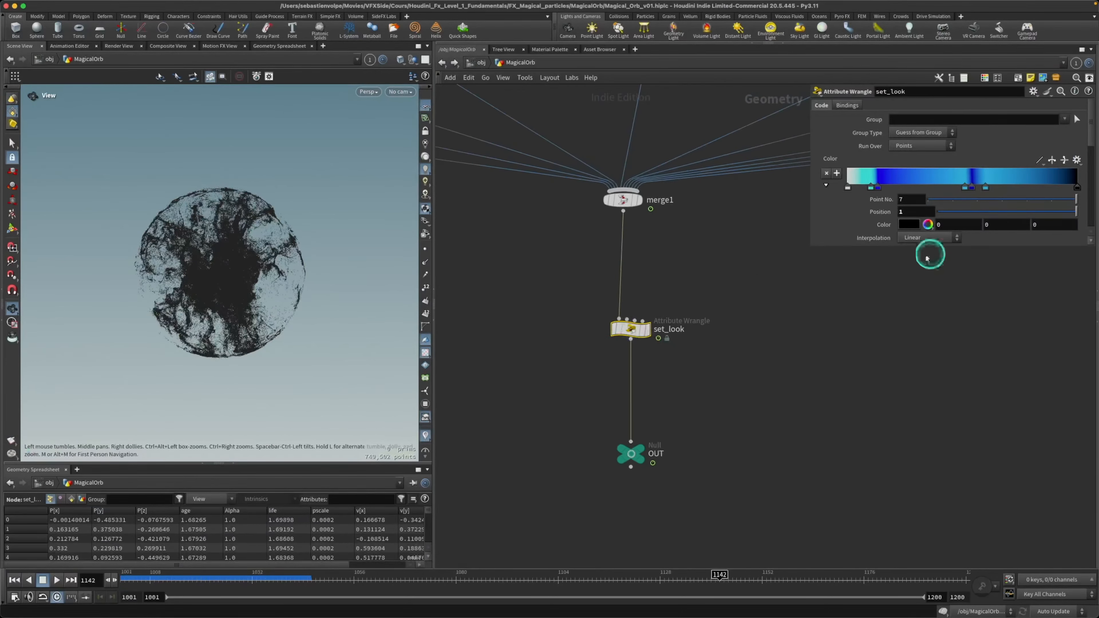
{"action": "left_click_drag", "start_coordinate": [808, 245], "coordinate": [734, 485]}
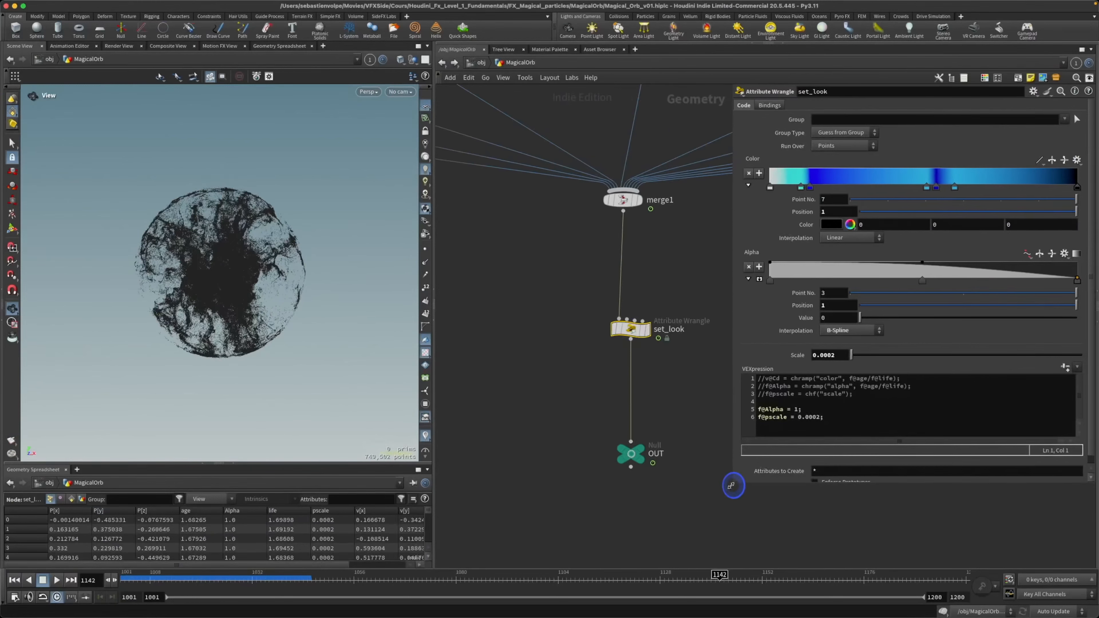
- Insert an Attribute Wrangle on the wire between set_look and OUT
{"action": "middle_click_drag", "start_coordinate": [678, 393], "coordinate": [601, 399]}
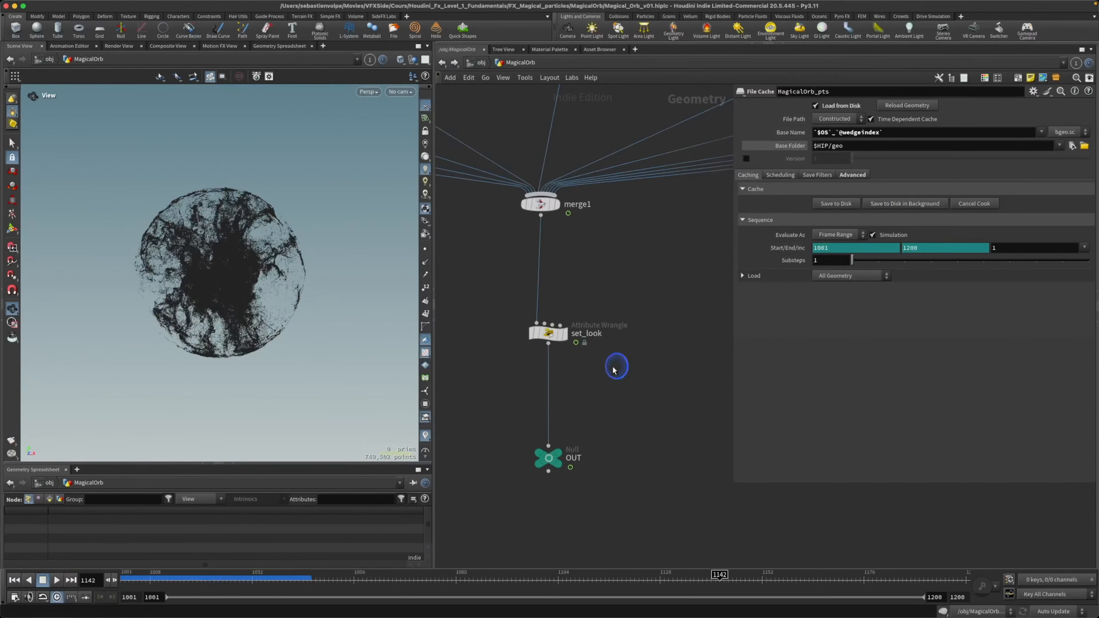
{"action": "left_click", "coordinate": [547, 394]}
{"action": "key", "text": "Tab"}
{"action": "type", "text": "attw"}
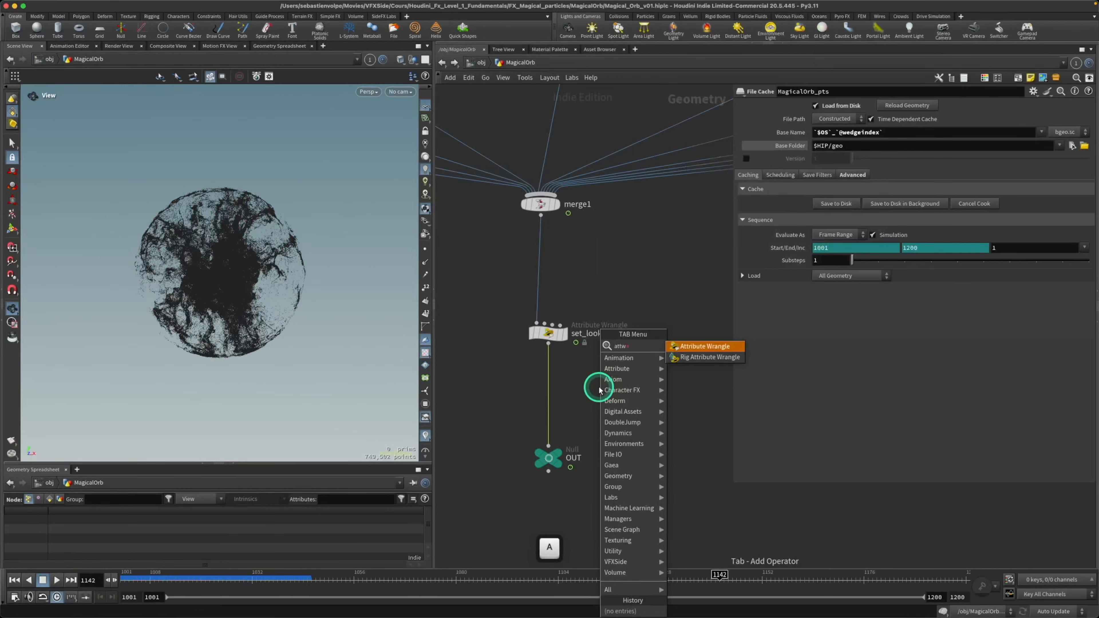
{"action": "key", "text": "Return"}
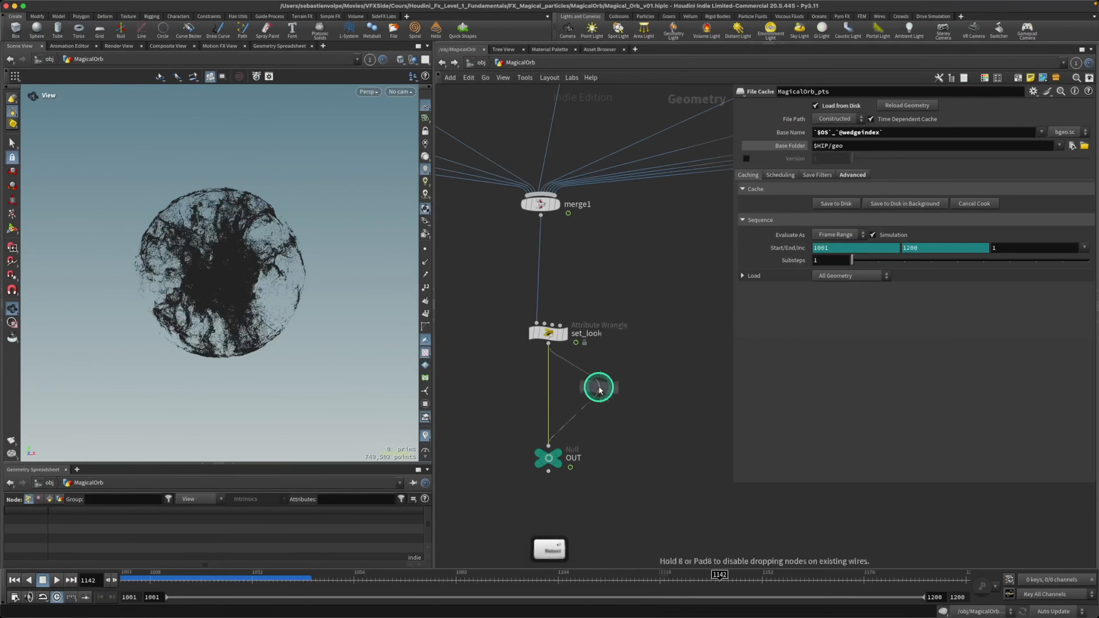
{"action": "left_click", "coordinate": [551, 389]}
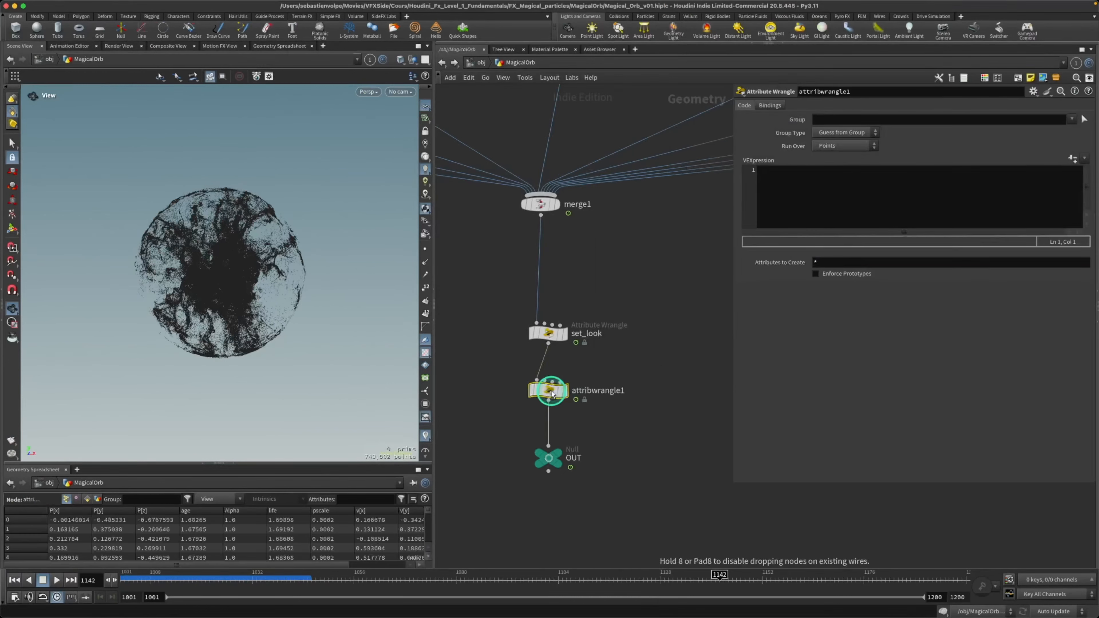
- Copy the lines "f@Alpha = 1;" and "f@pscale = 0.0002;" from set_look into the new wrangle's VEXpression
{"action": "left_click", "coordinate": [556, 333]}
{"action": "left_click_drag", "start_coordinate": [832, 417], "coordinate": [756, 411]}
{"action": "key", "text": "super+c"}
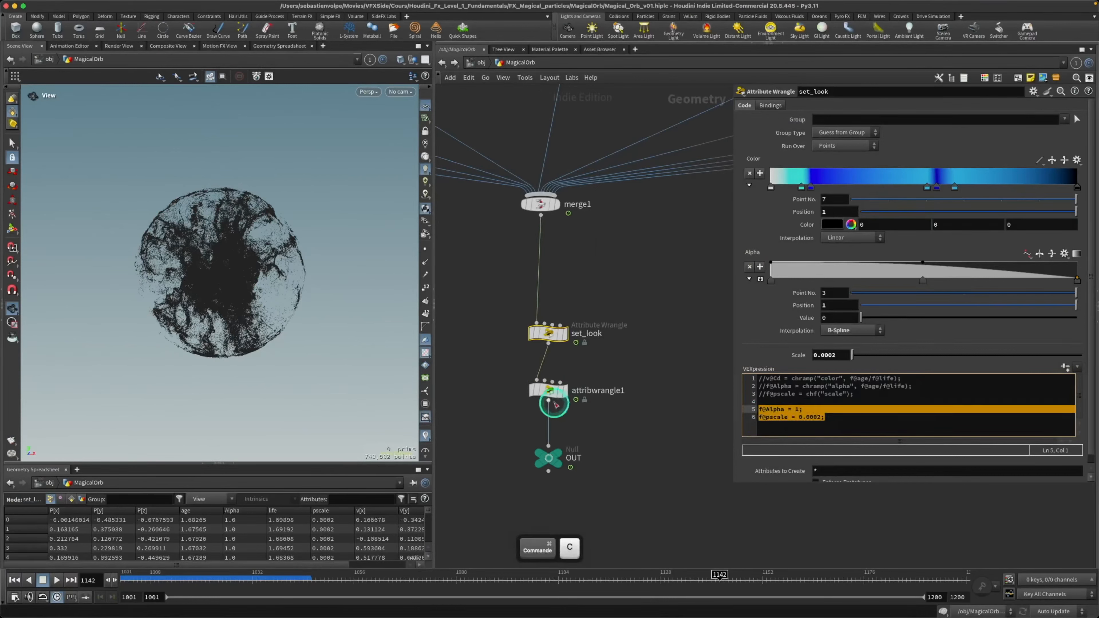
{"action": "left_click", "coordinate": [548, 390]}
{"action": "left_click", "coordinate": [812, 189]}
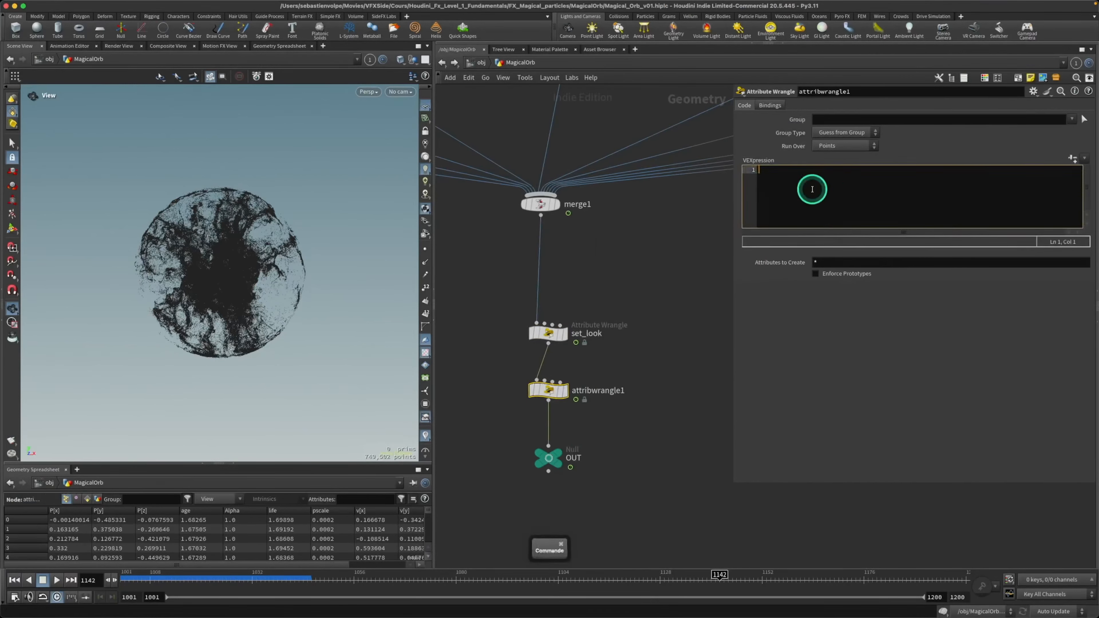
{"action": "key", "text": "super+v"}
- Rename the new Attribute Wrangle as set_alpha_pscale
{"action": "double_click", "coordinate": [596, 391]}
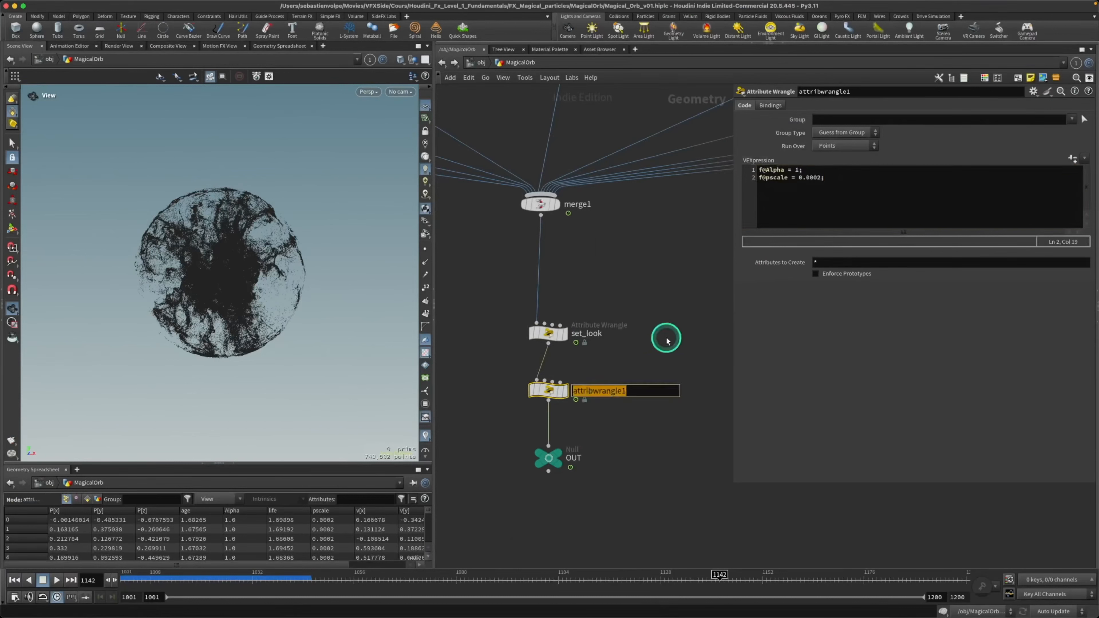
{"action": "type", "text": "set_a"}
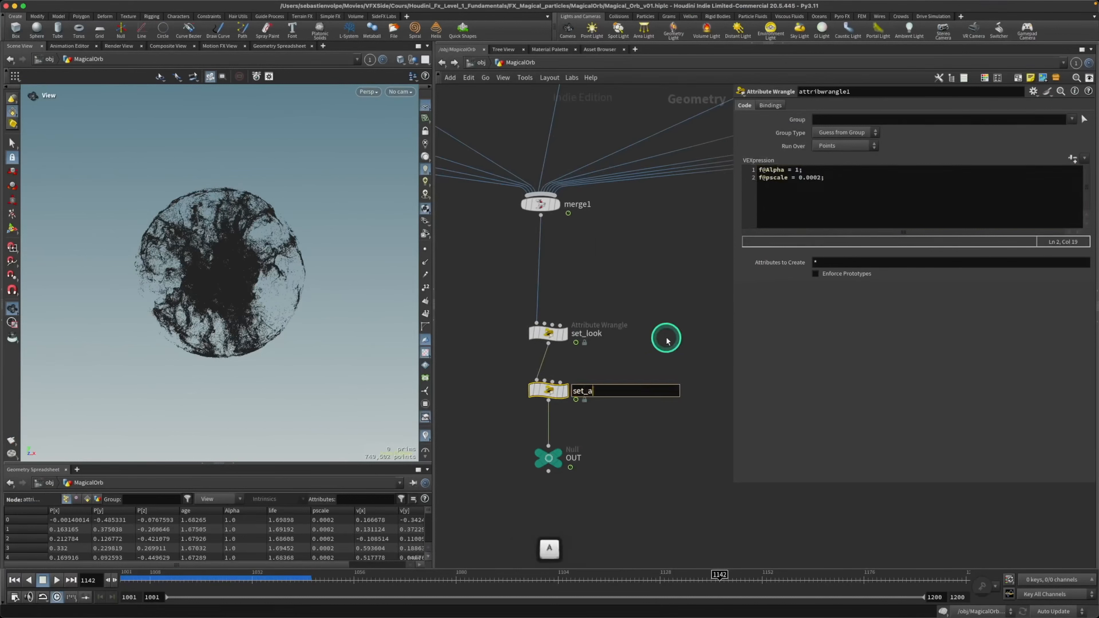
{"action": "type", "text": "lpha_pscale"}
{"action": "key", "text": "Return"}
- Bypass the set_look wrangle and save the scene
{"action": "left_click", "coordinate": [549, 333]}
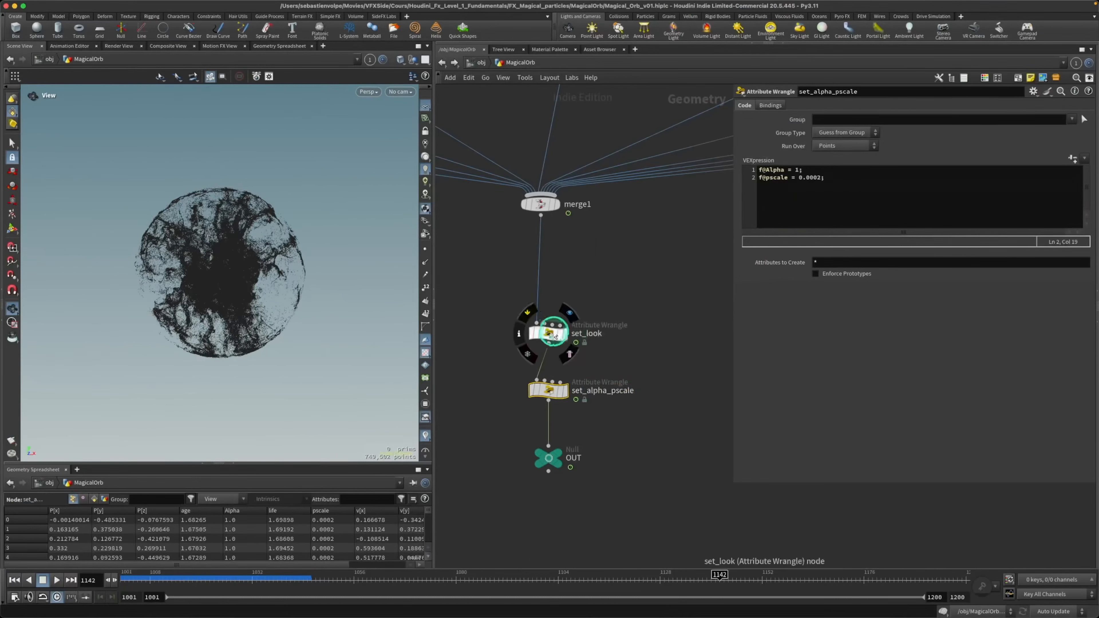
{"action": "left_click", "coordinate": [530, 318]}
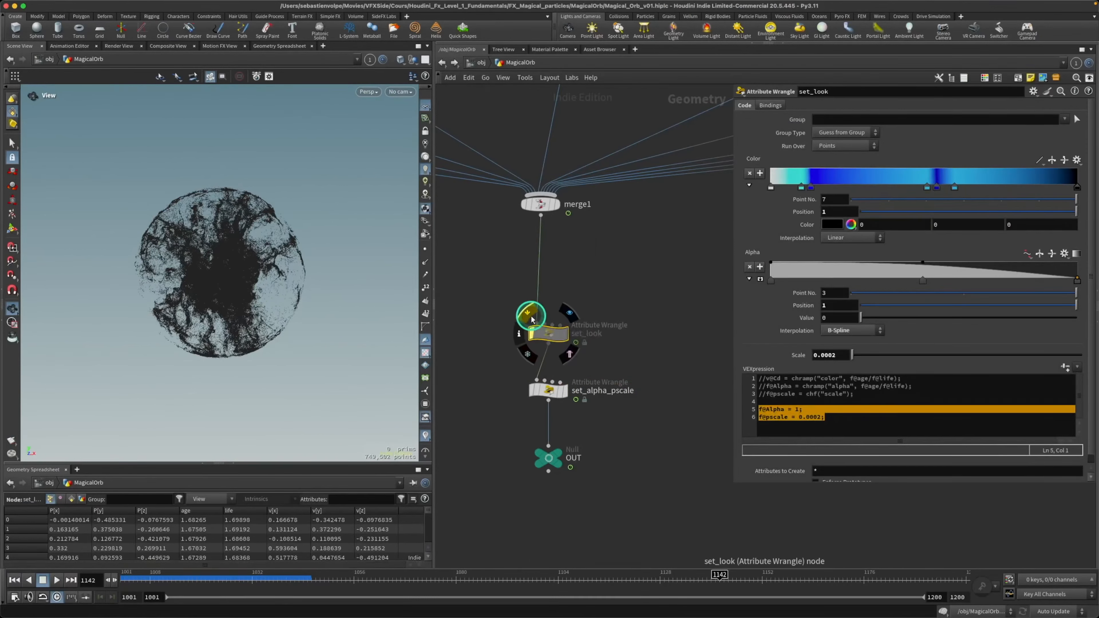
{"action": "scroll", "coordinate": [628, 417], "scroll_direction": "down", "scroll_amount": 3}
{"action": "key", "text": "super+s"}
- Bring the simulation chain from attribvop1 to MagicalOrb_pts into view and go to the first frame, 1001
{"action": "scroll", "coordinate": [628, 416], "scroll_direction": "down", "scroll_amount": 5}
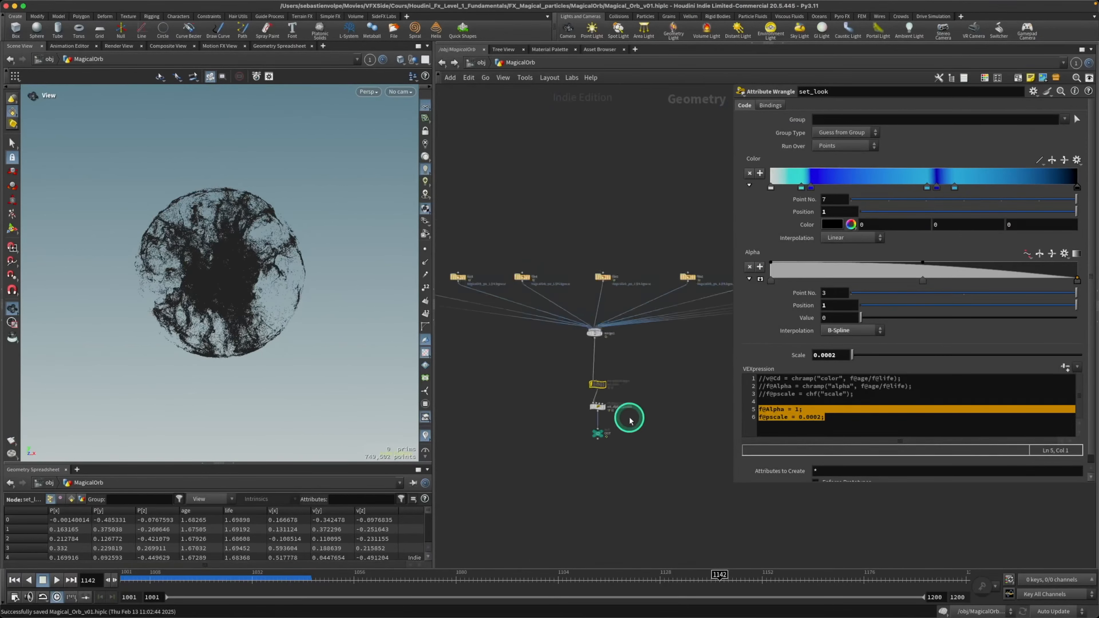
{"action": "scroll", "coordinate": [540, 410], "scroll_direction": "up", "scroll_amount": 6}
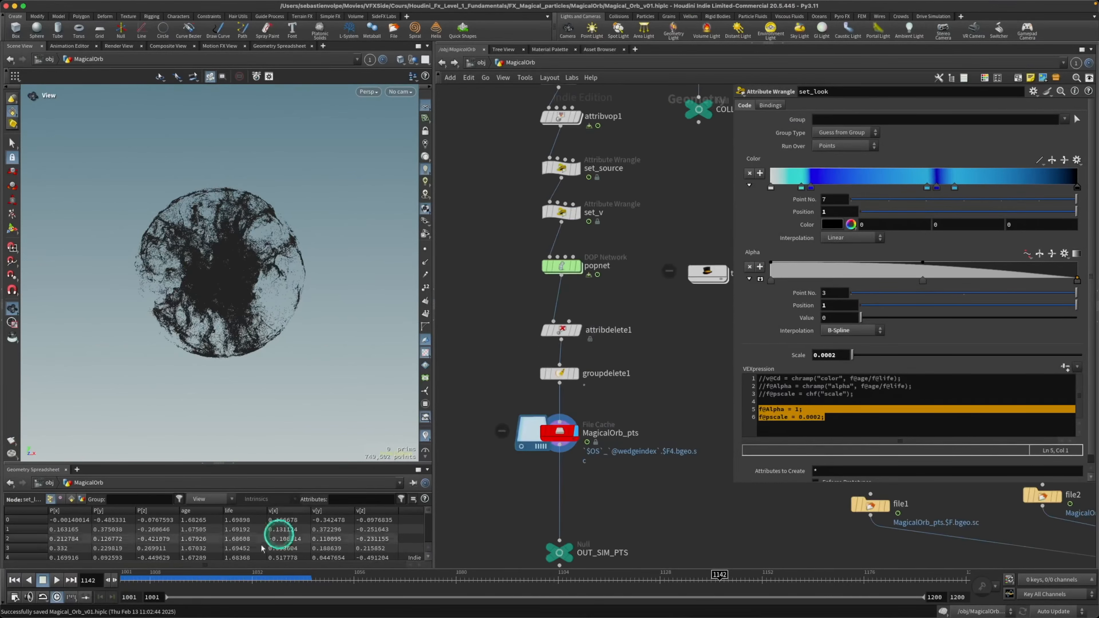
{"action": "left_click", "coordinate": [14, 580]}
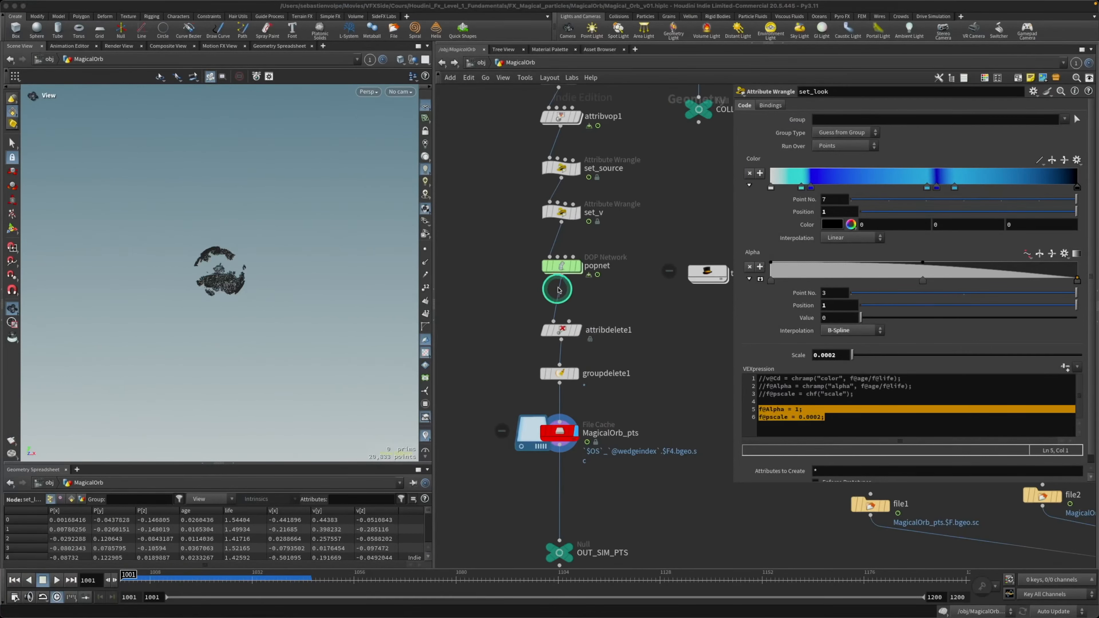
- Examine the Const. Birth Rate of the source_first_input POP Source inside popnet and return to the MagicalOrb network
{"action": "double_click", "coordinate": [562, 271]}
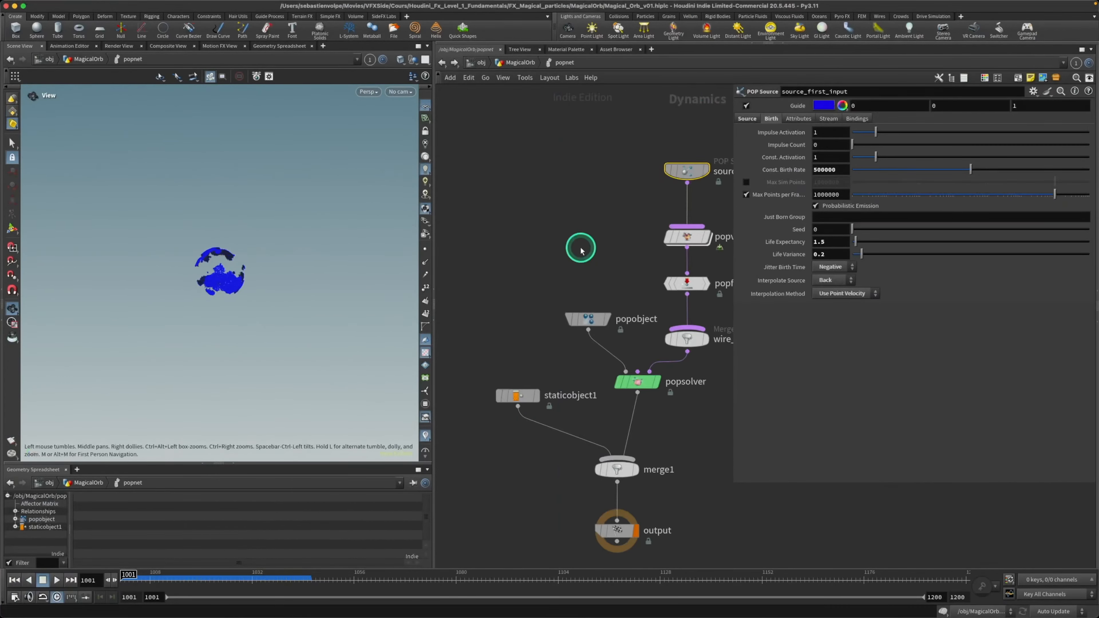
{"action": "middle_click_drag", "start_coordinate": [581, 248], "coordinate": [505, 290]}
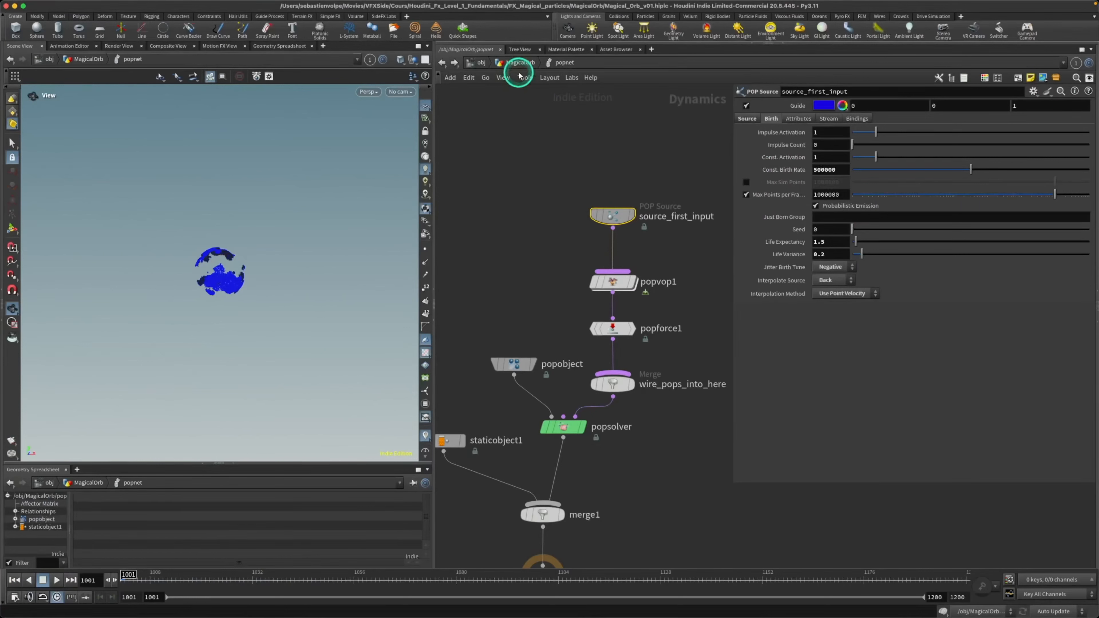
{"action": "left_click", "coordinate": [838, 169]}
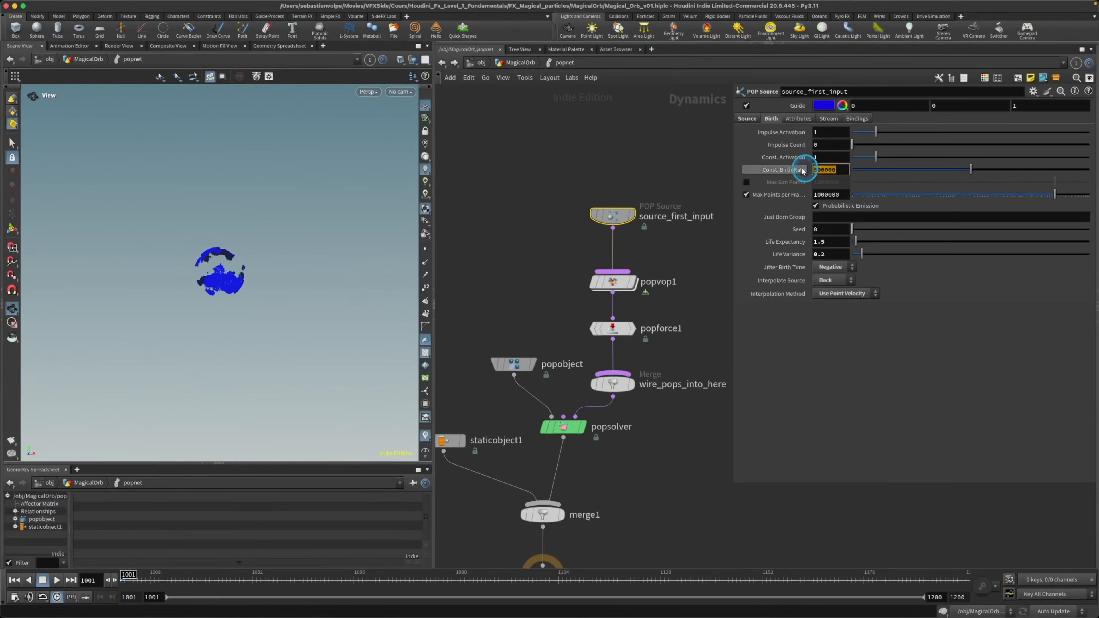
{"action": "left_click", "coordinate": [530, 66]}
{"action": "scroll", "coordinate": [662, 339], "scroll_direction": "down", "scroll_amount": 3}
{"action": "middle_click_drag", "start_coordinate": [664, 341], "coordinate": [596, 339]}
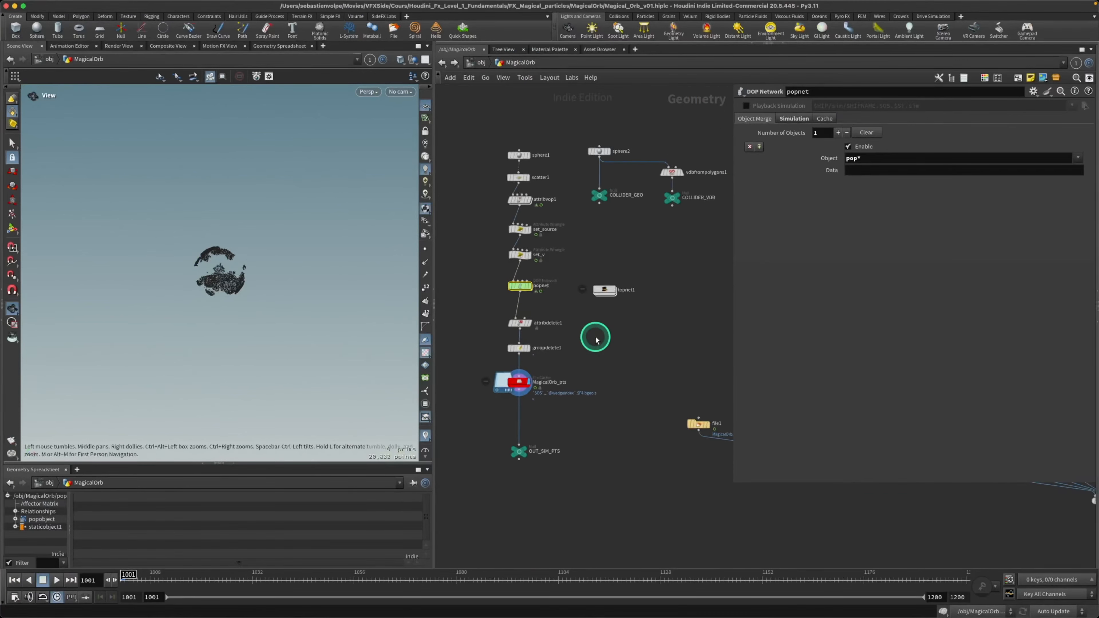